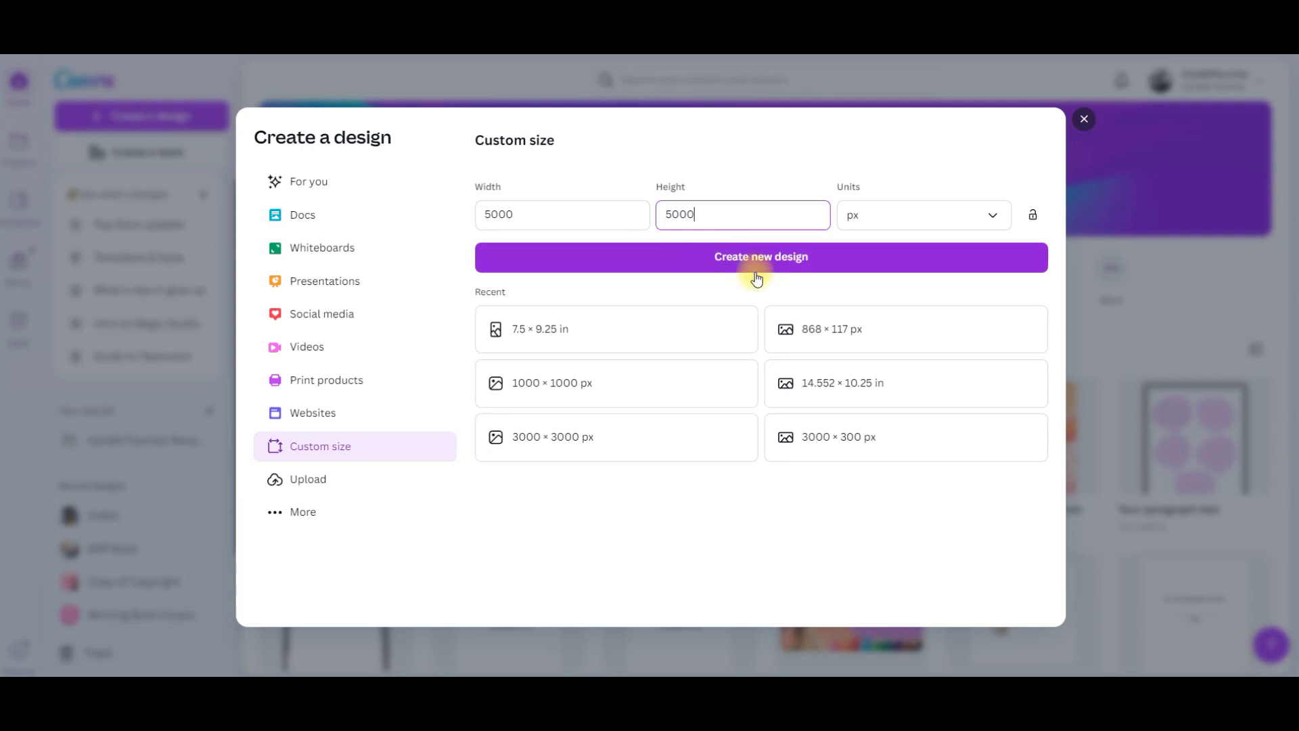
Create a 5000 × 5000 px custom design and search the elements for "shapes", showing only graphics.
left_click(745, 260)
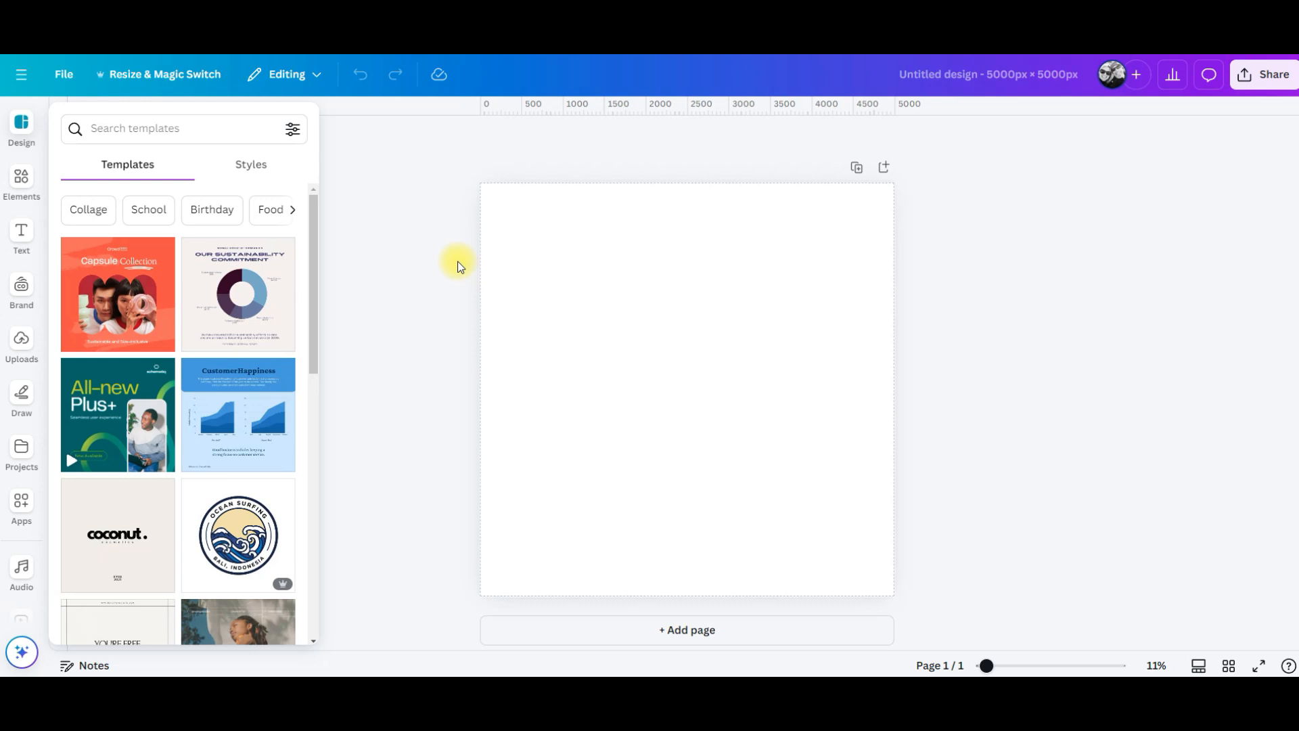
left_click(21, 182)
left_click(108, 122)
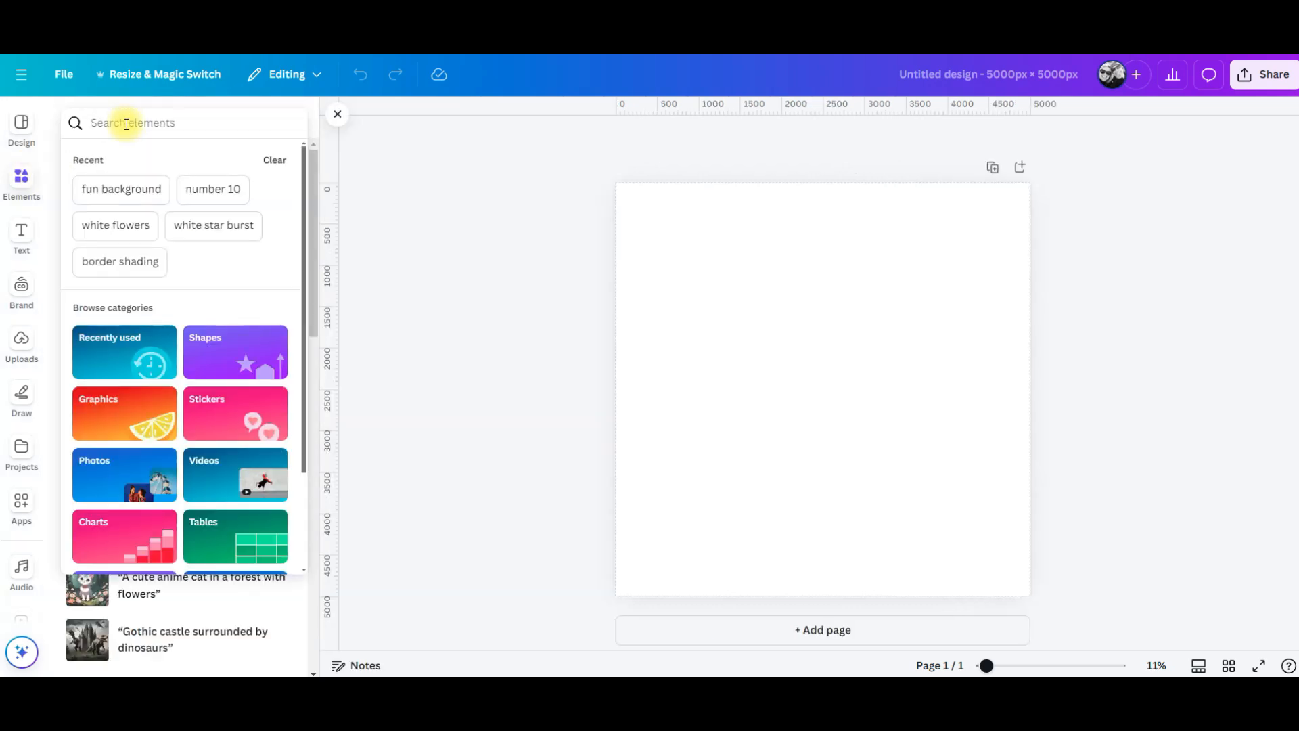
type("shapes")
key("Return")
left_click(270, 322)
Add the burst of five brush strokes to the upper-left part of the page and colour it blue.
left_click_drag(177, 426, 789, 332)
left_click(671, 136)
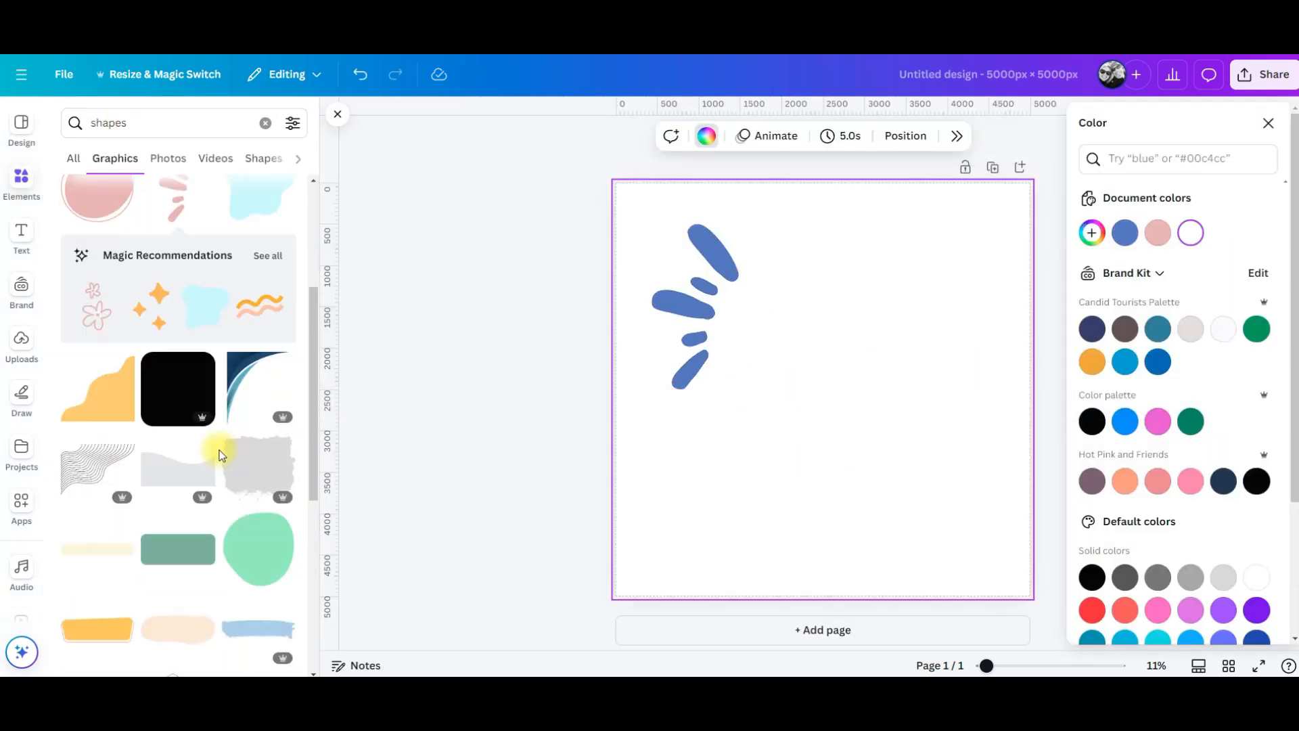
Add the wavy line graphic, enlarge it along the page's right edge and colour its lines muted purple.
left_click_drag(218, 449, 788, 430)
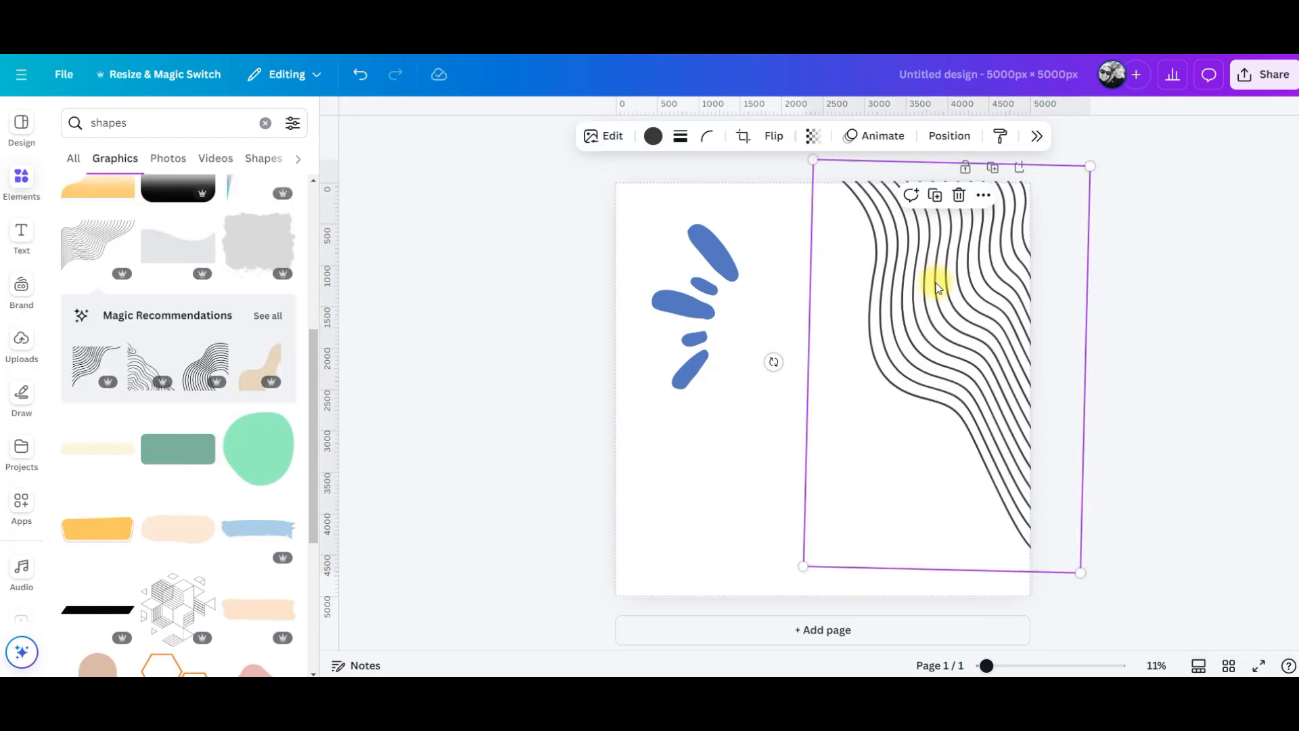
left_click_drag(936, 280, 971, 586)
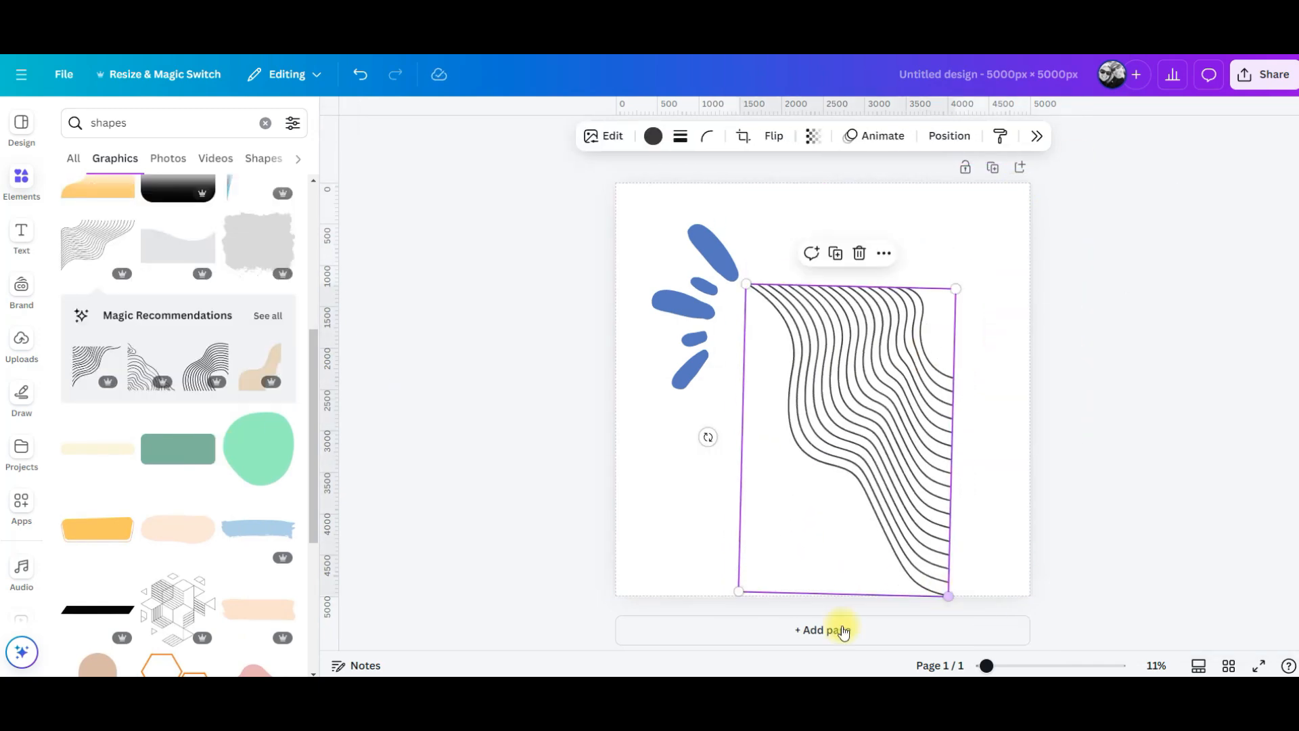
left_click(653, 136)
left_click(1091, 232)
left_click(1164, 385)
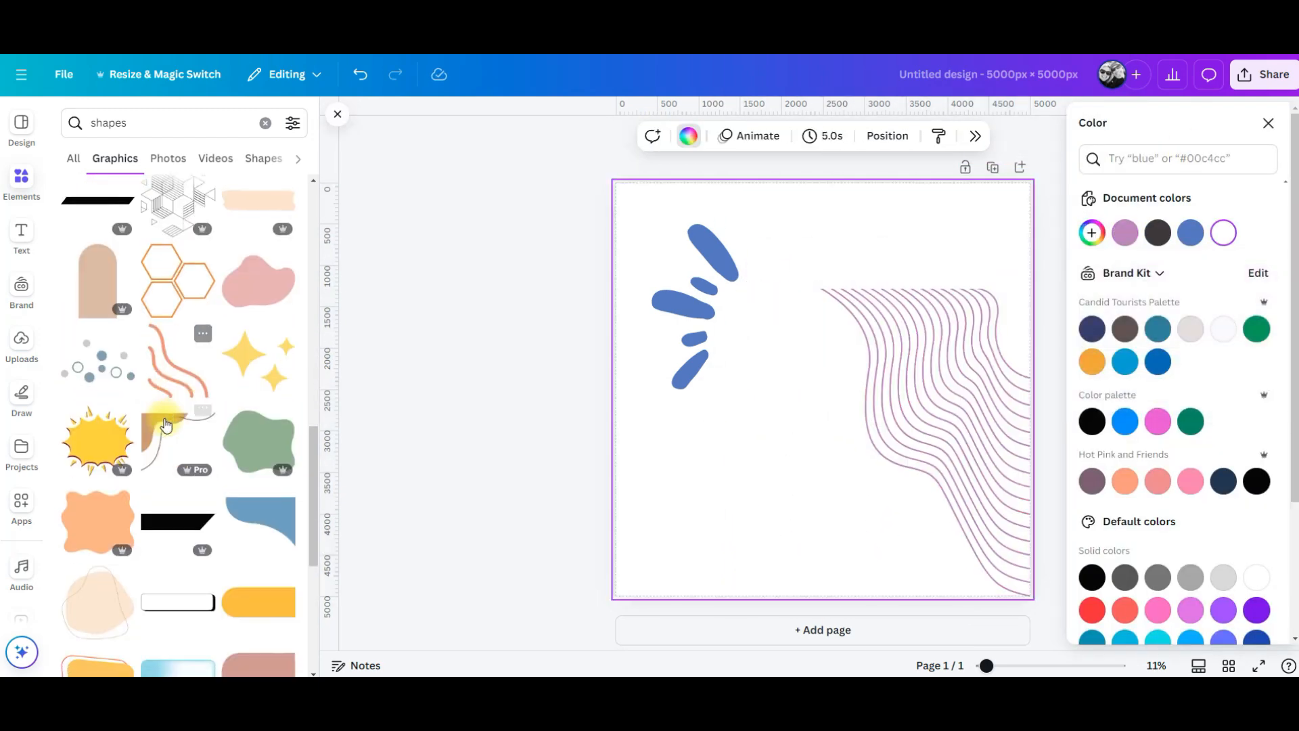
Add a pink rounded blob and a group of four-pointed sparkles around the centre of the page.
left_click_drag(257, 280, 848, 455)
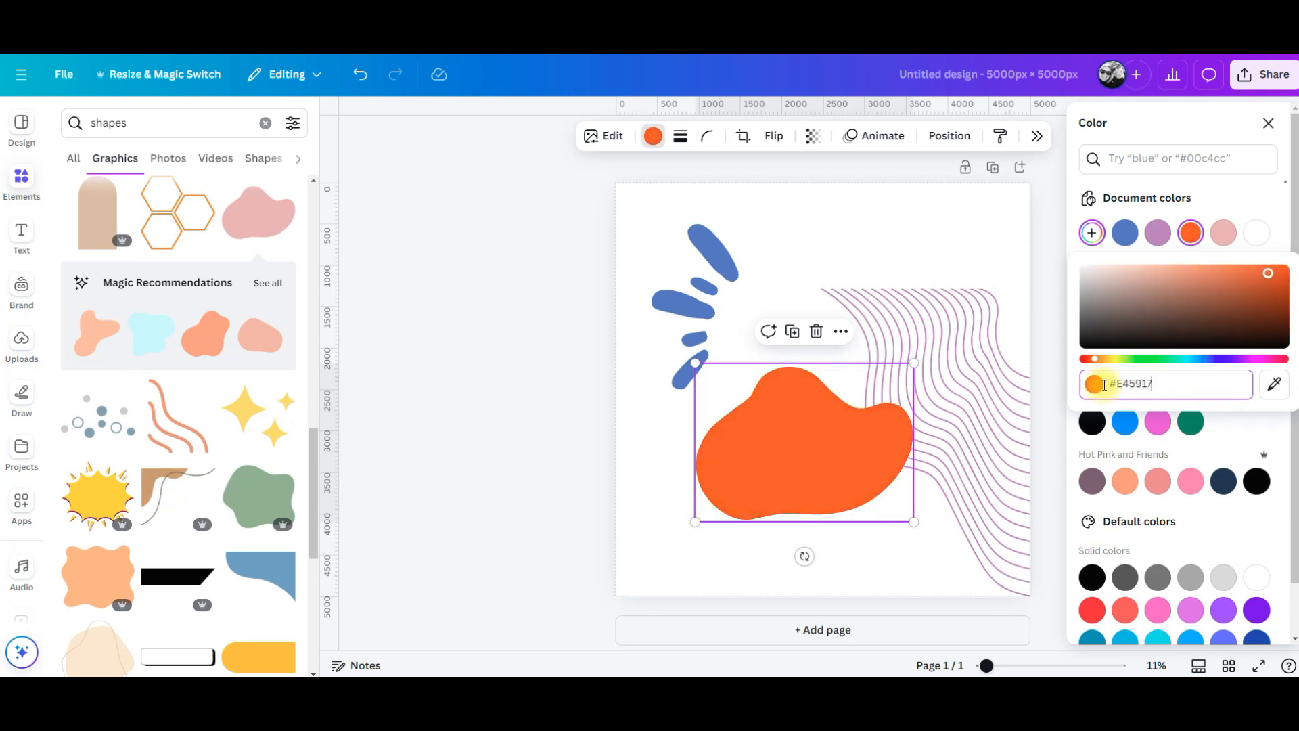
type("#E45")
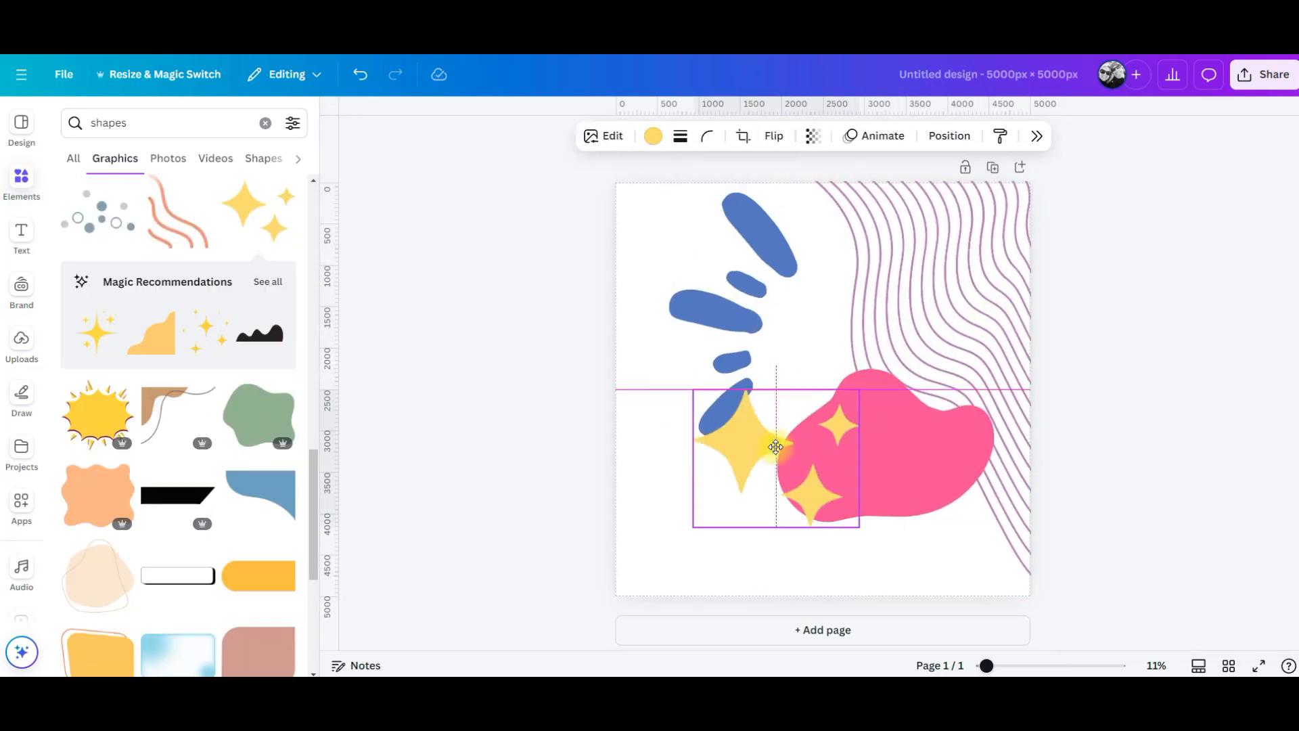
left_click_drag(828, 450, 847, 390)
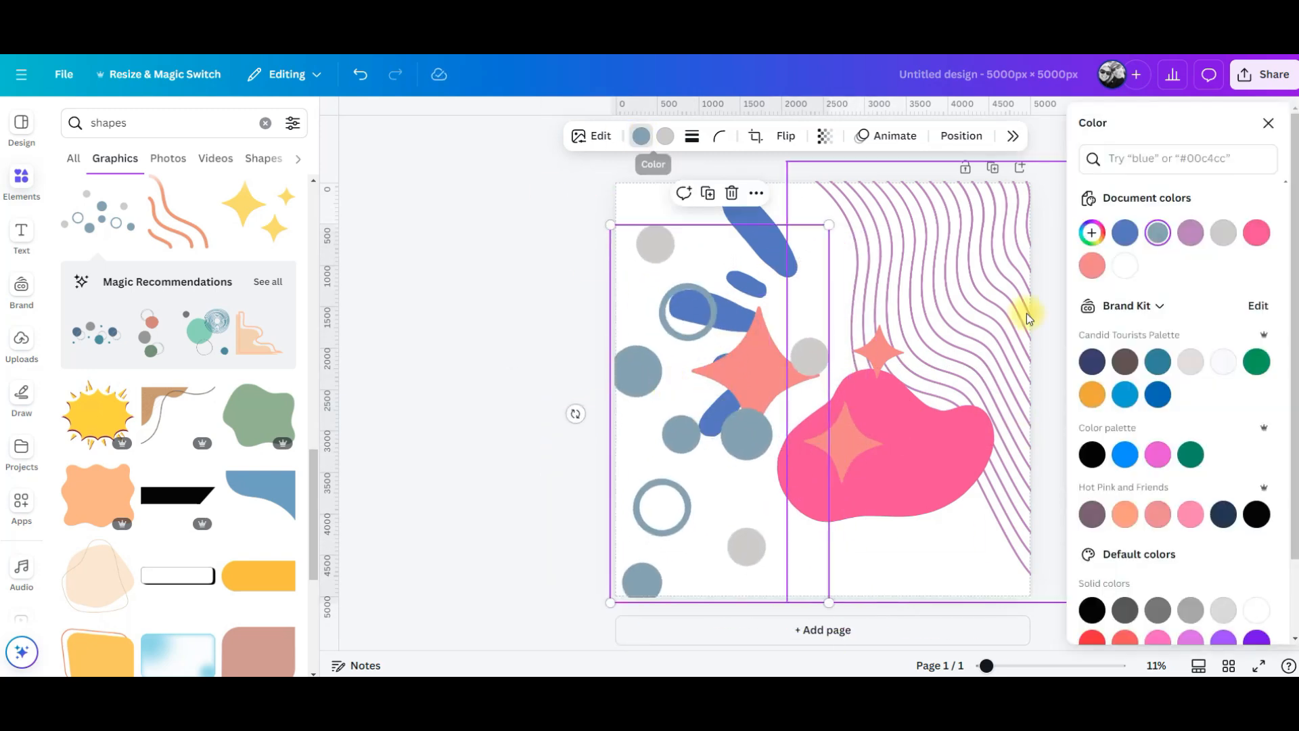
Recolour the scattered circles graphic, using orange for the blue-grey circles and rings and pink for the light grey circles.
left_click(664, 136)
left_click(1256, 232)
left_click(1094, 235)
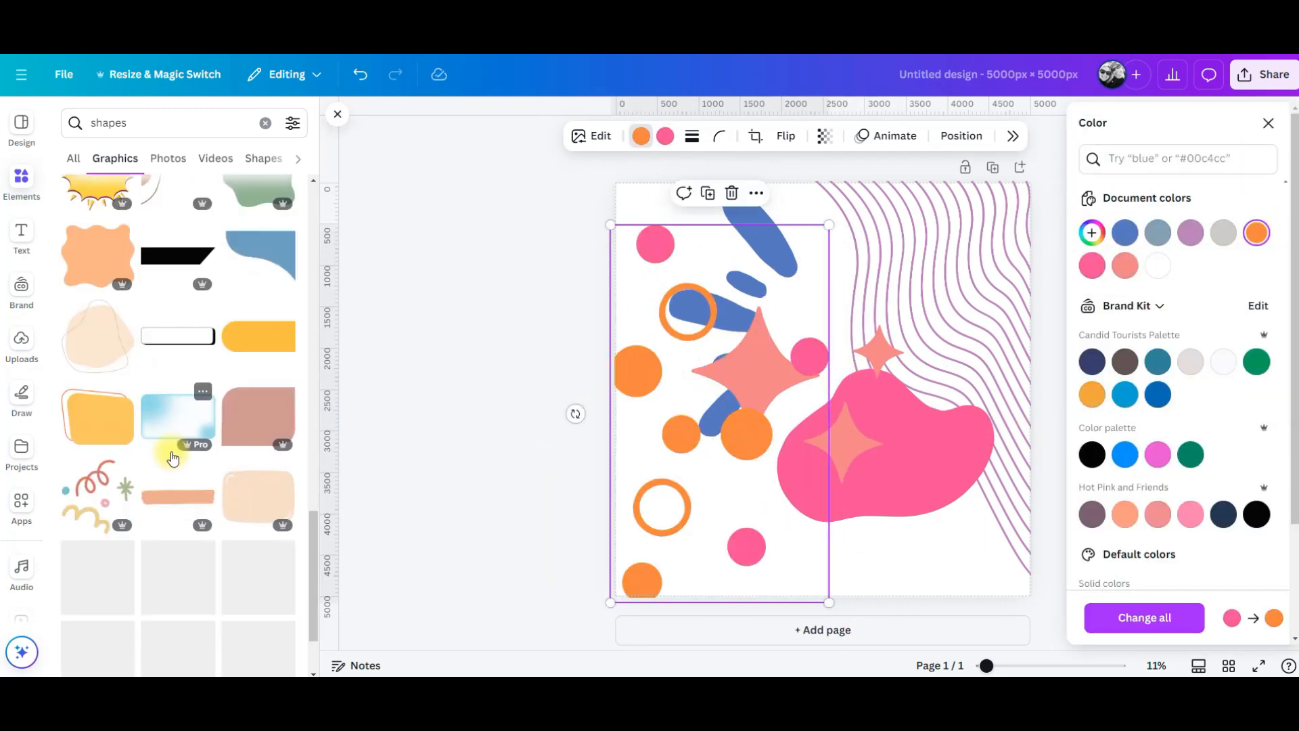
Add the petal graphic, enlarge it over the page's lower-right edge and recolour it with yellow petals and blue outlines.
scroll(188, 469, "down", 5)
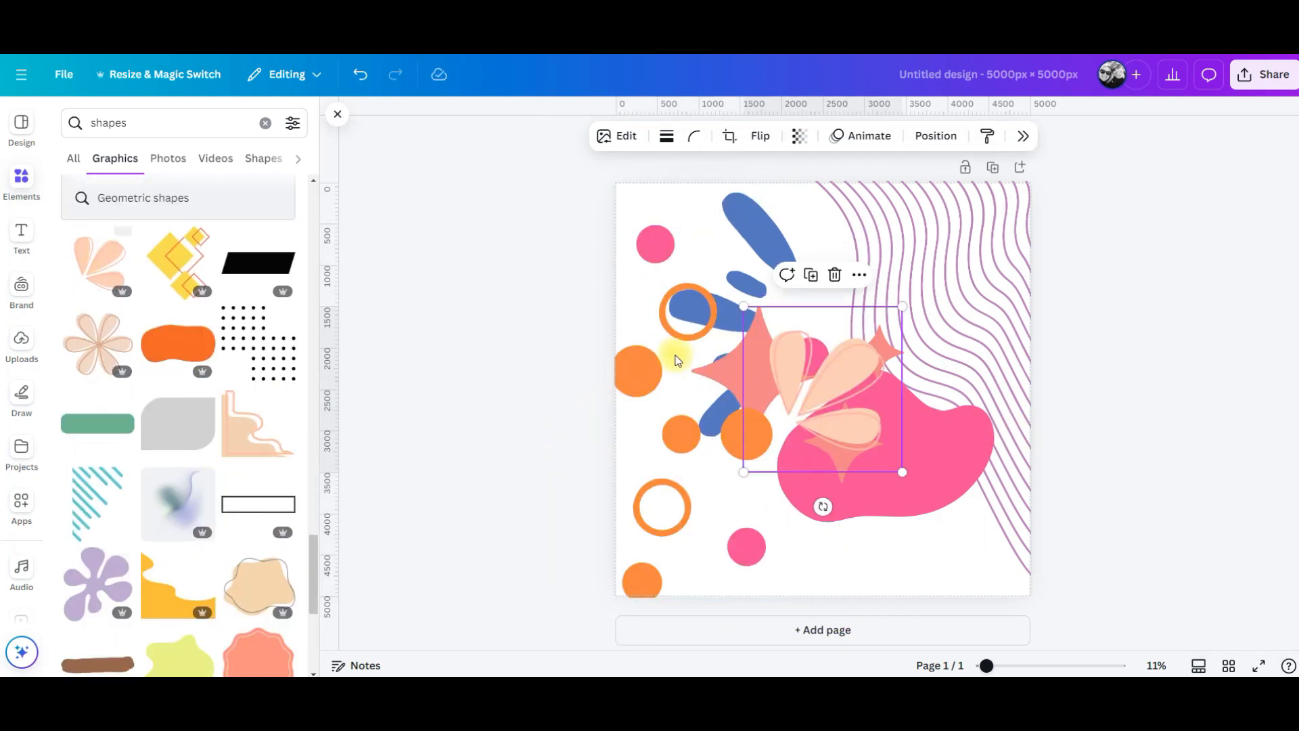
left_click_drag(823, 389, 1204, 516)
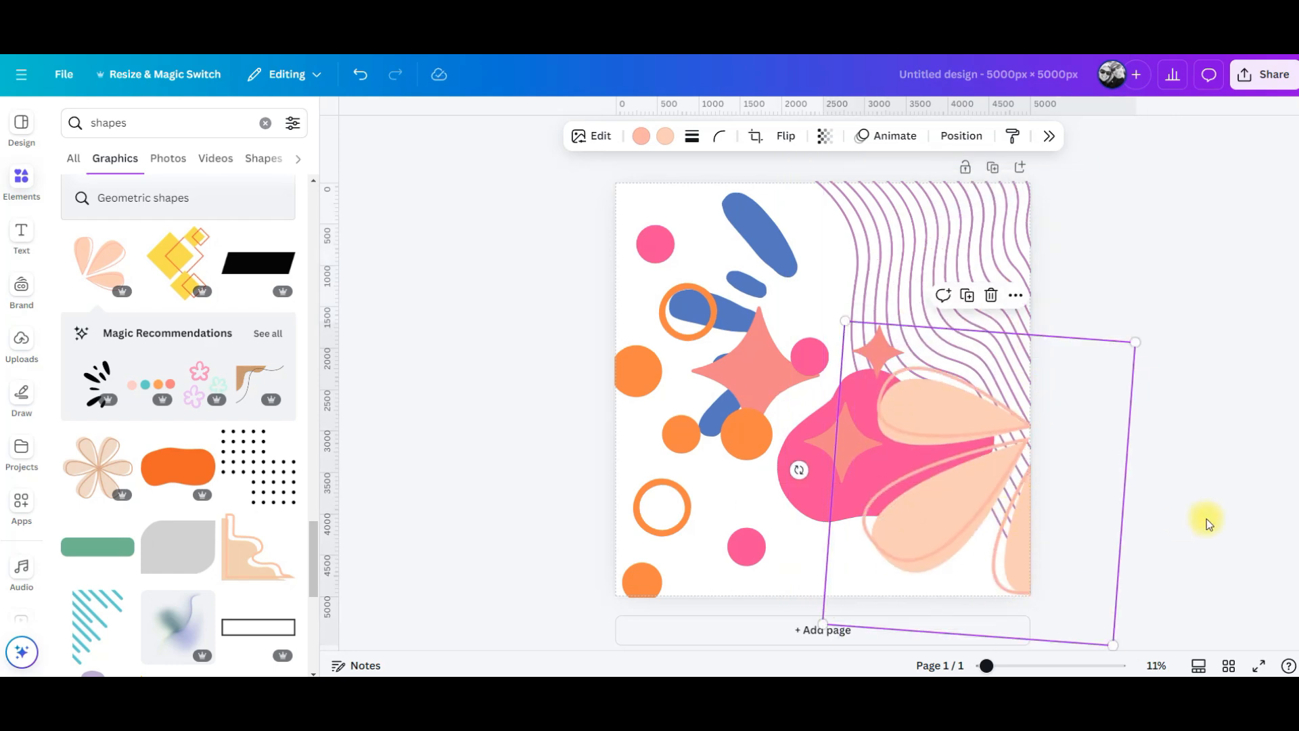
left_click(641, 136)
left_click(1091, 232)
left_click(1181, 383)
type("#FFC")
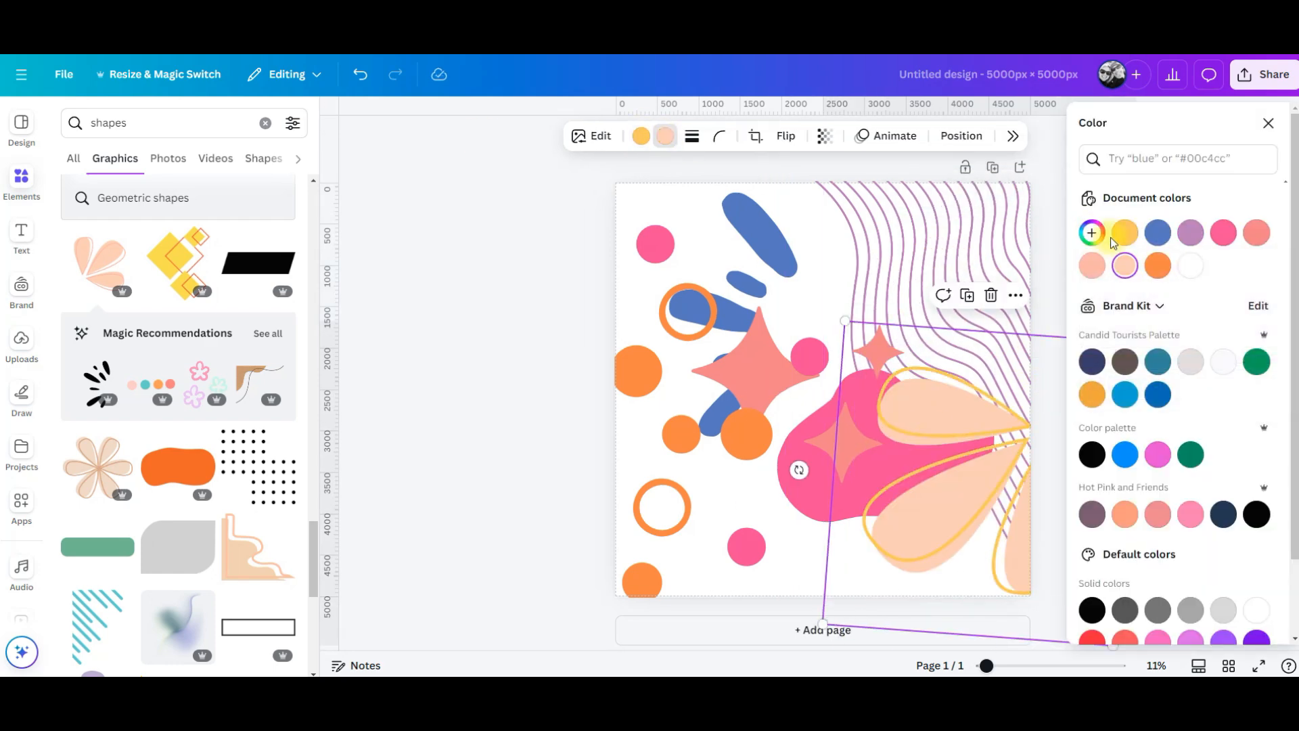
left_click(1159, 232)
left_click(433, 352)
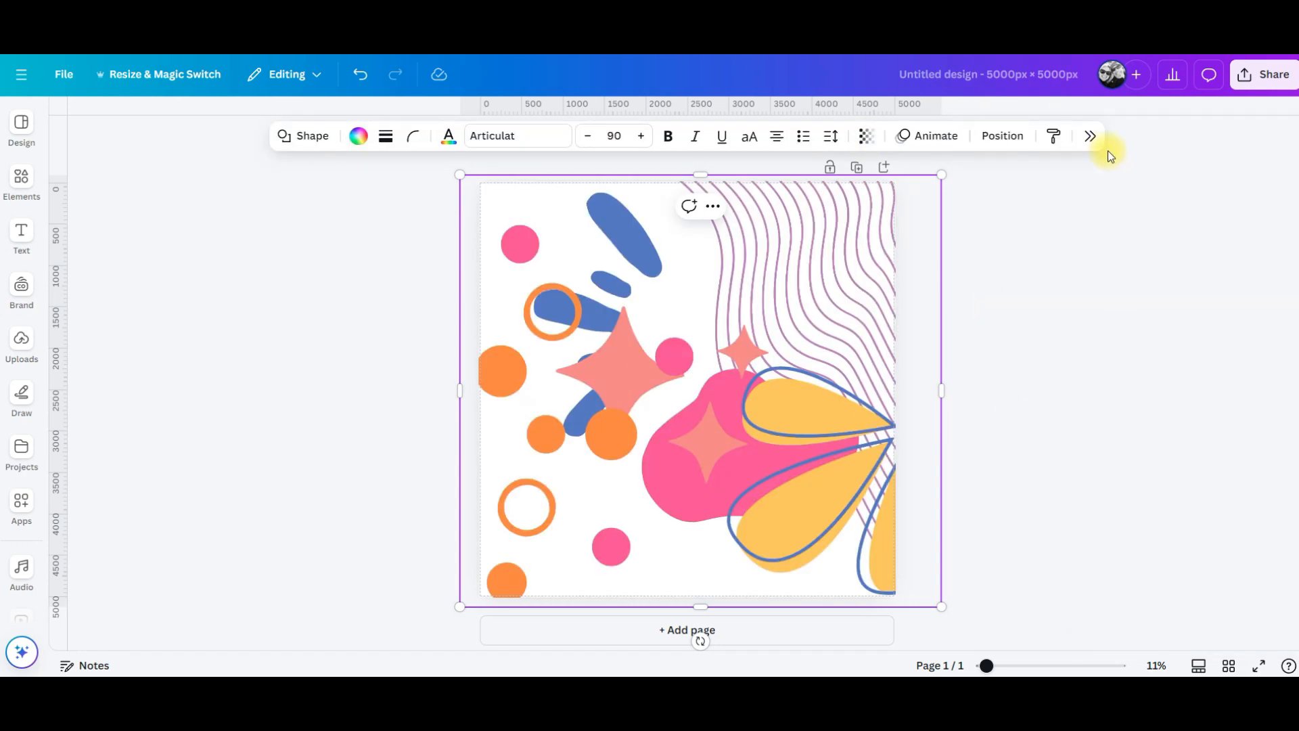
left_click(1120, 242)
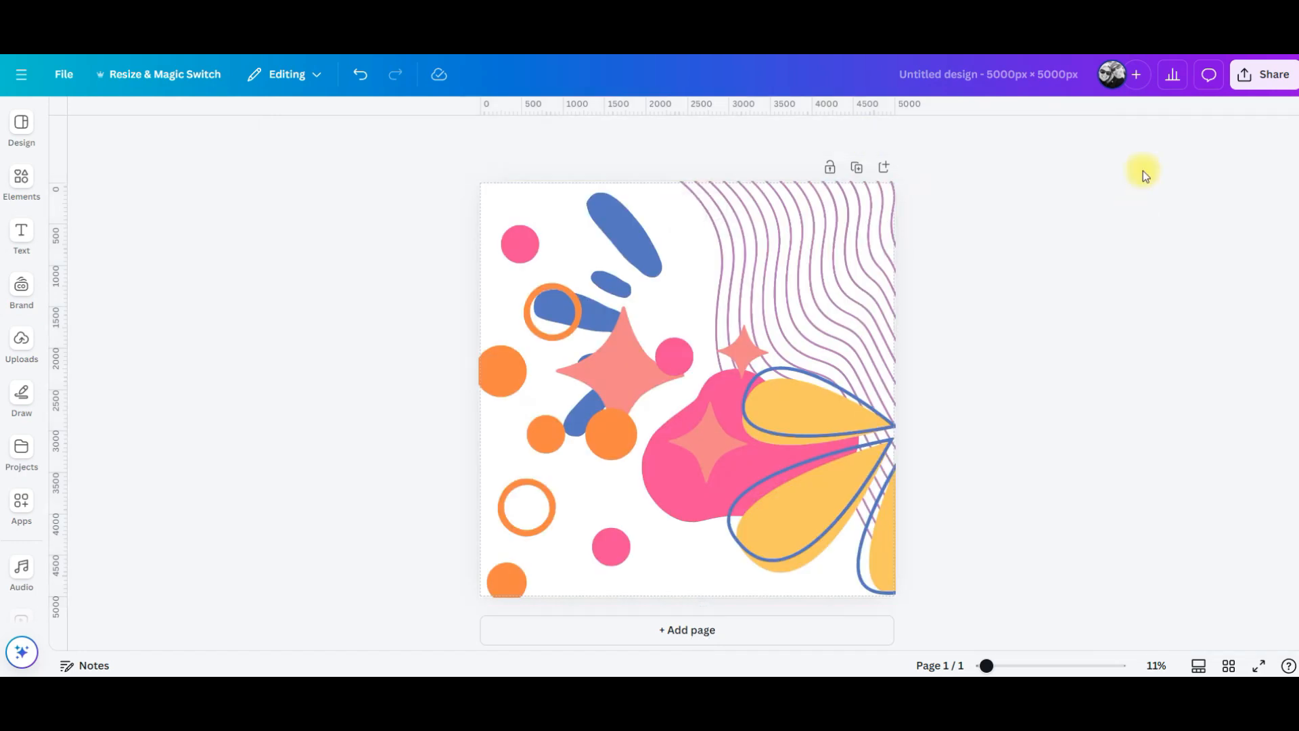
Download the design as a JPG at 5,000 × 5,000 px with the quality set to 100.
left_click(1265, 74)
left_click(1118, 458)
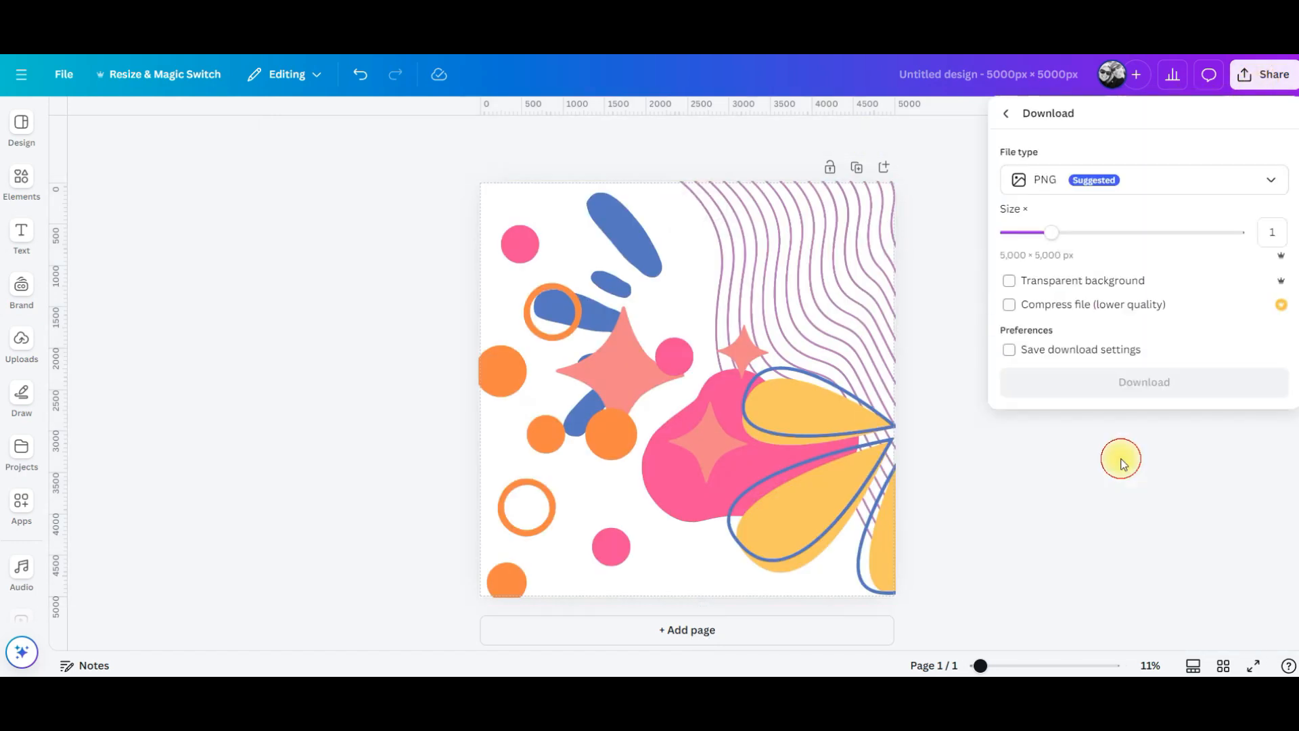
left_click(1169, 183)
left_click(1167, 210)
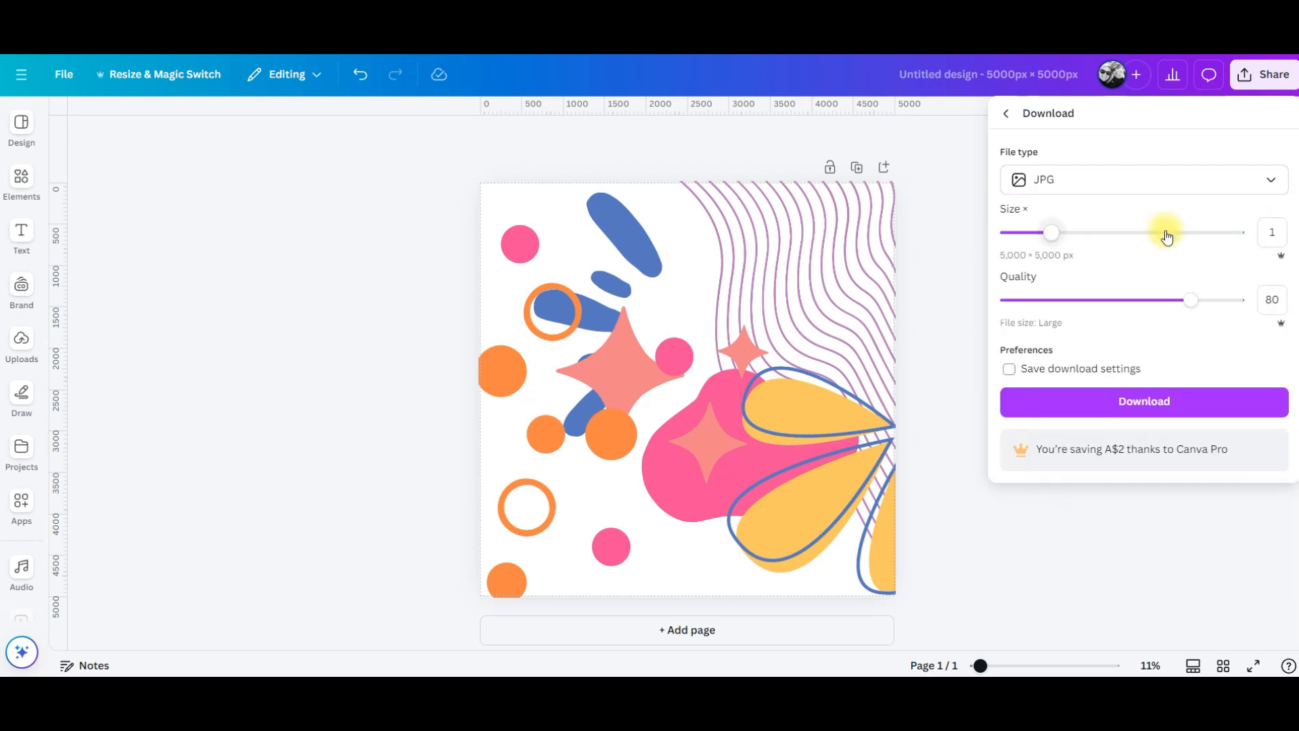
left_click_drag(1191, 300, 1238, 300)
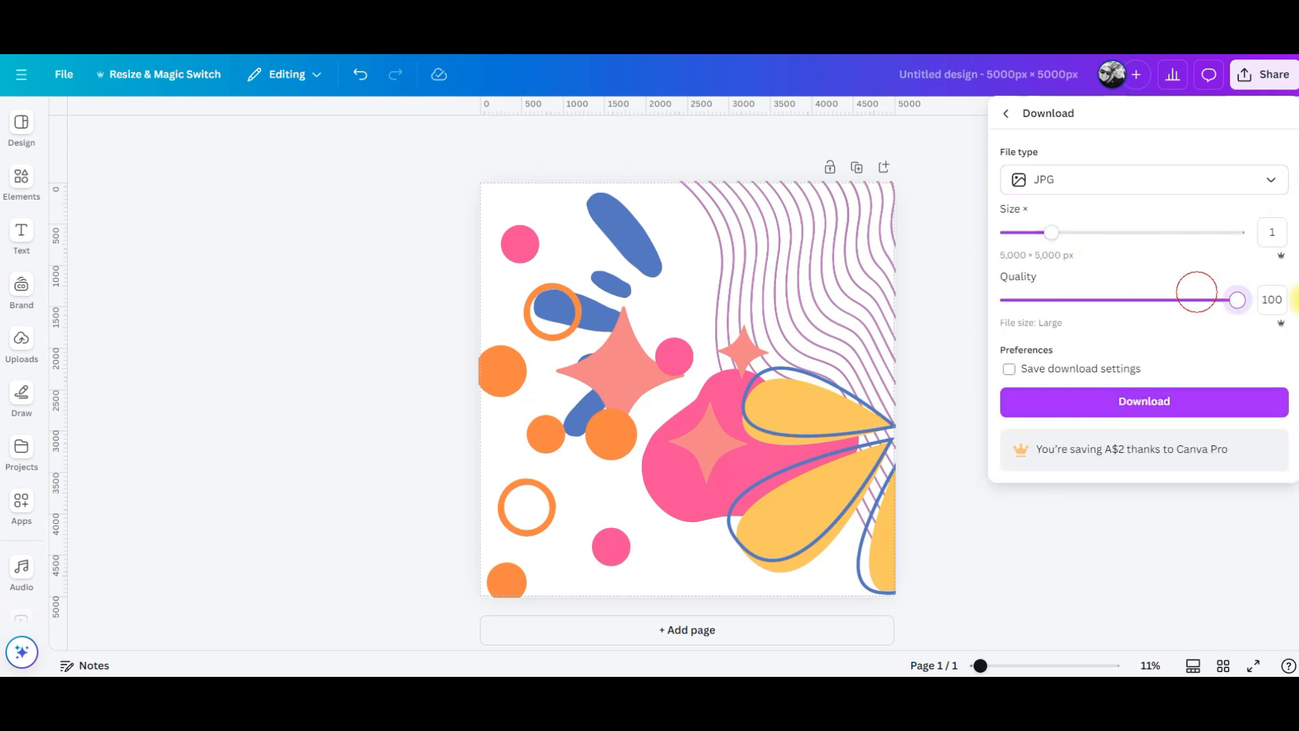
left_click(1130, 409)
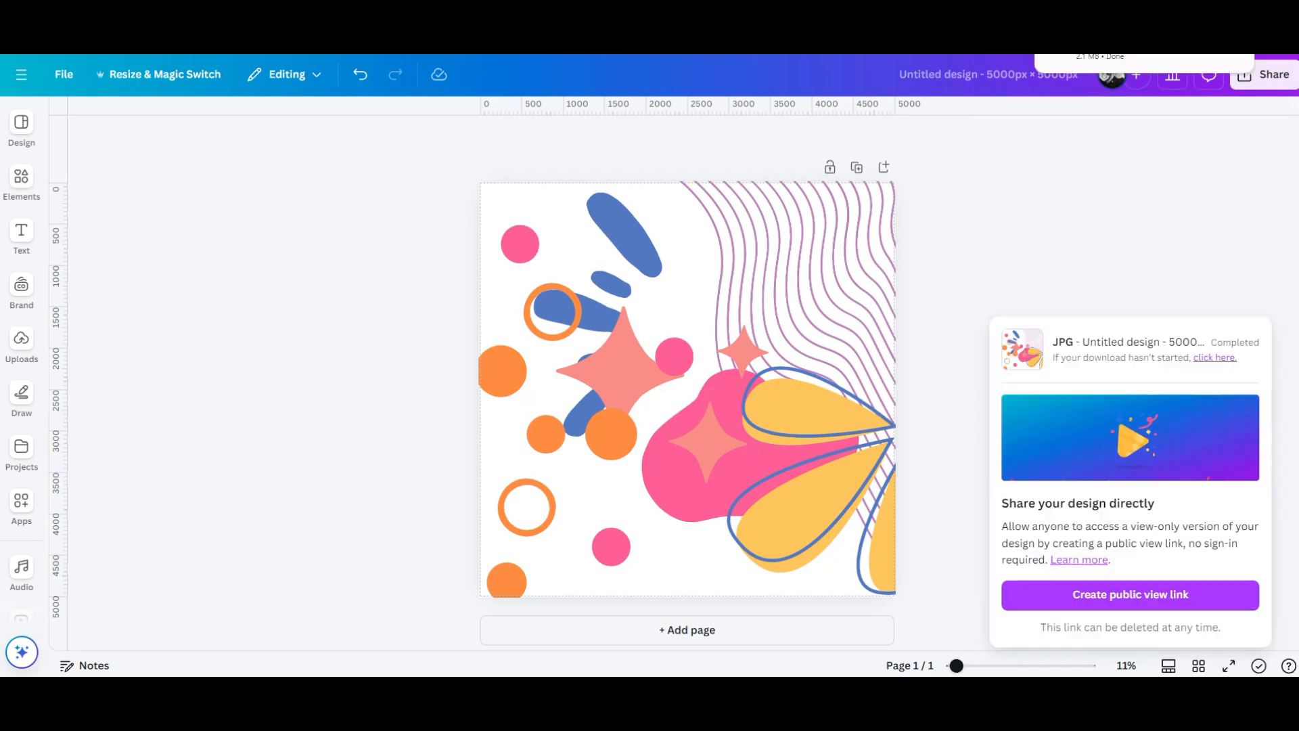
Open the bookmarked Repper pattern maker site in a new browser tab and start its app.
key("ctrl+t")
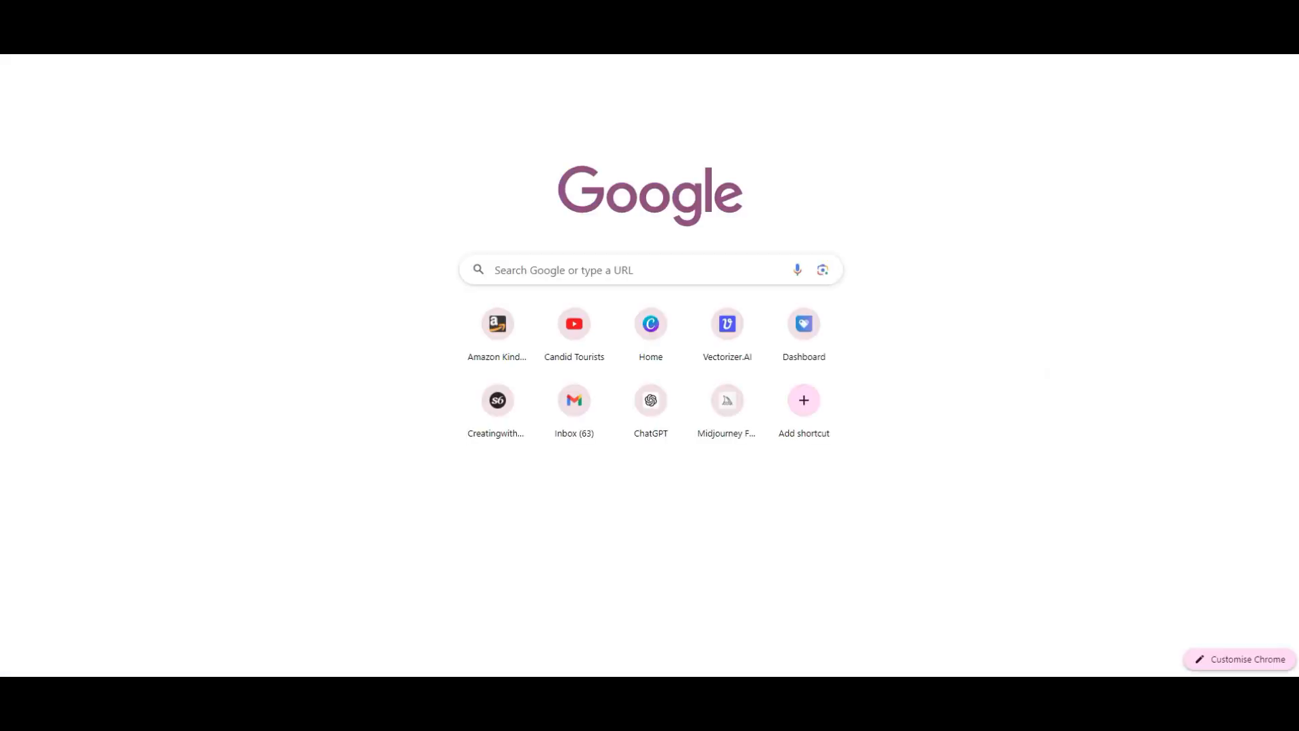
left_click(227, 58)
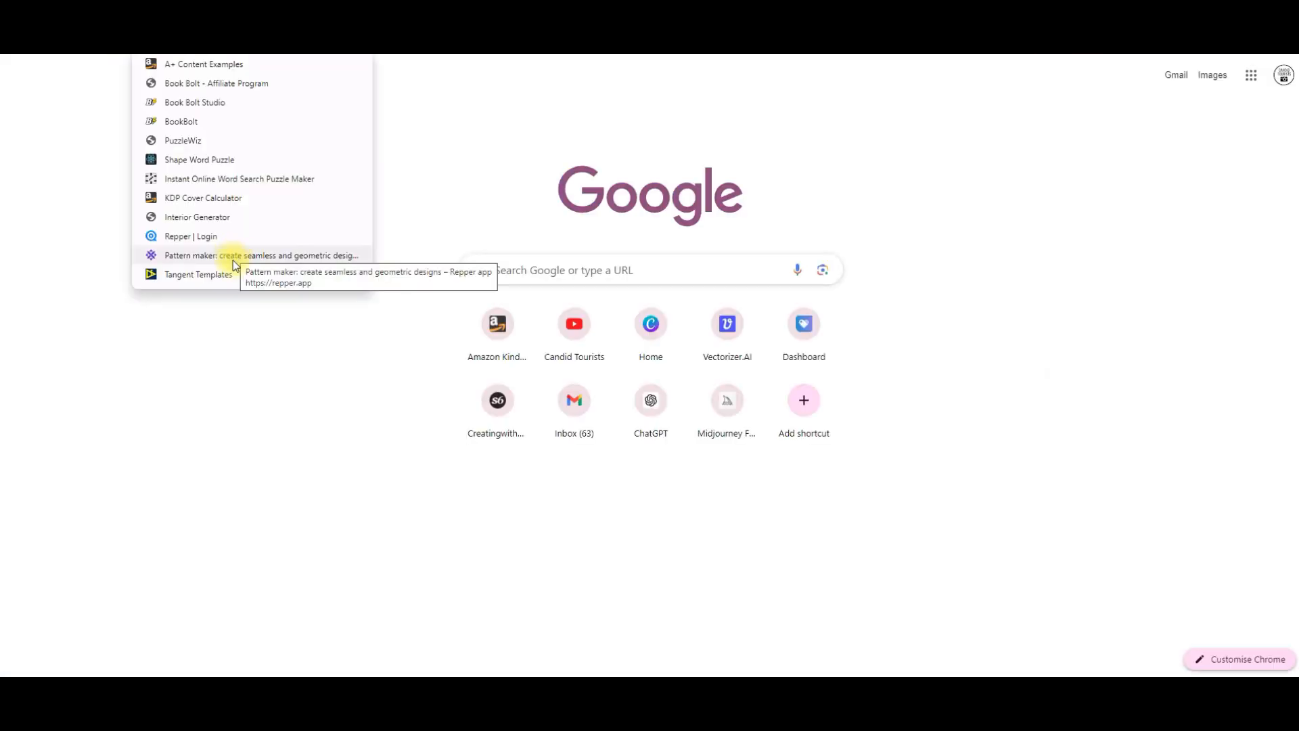
left_click(228, 257)
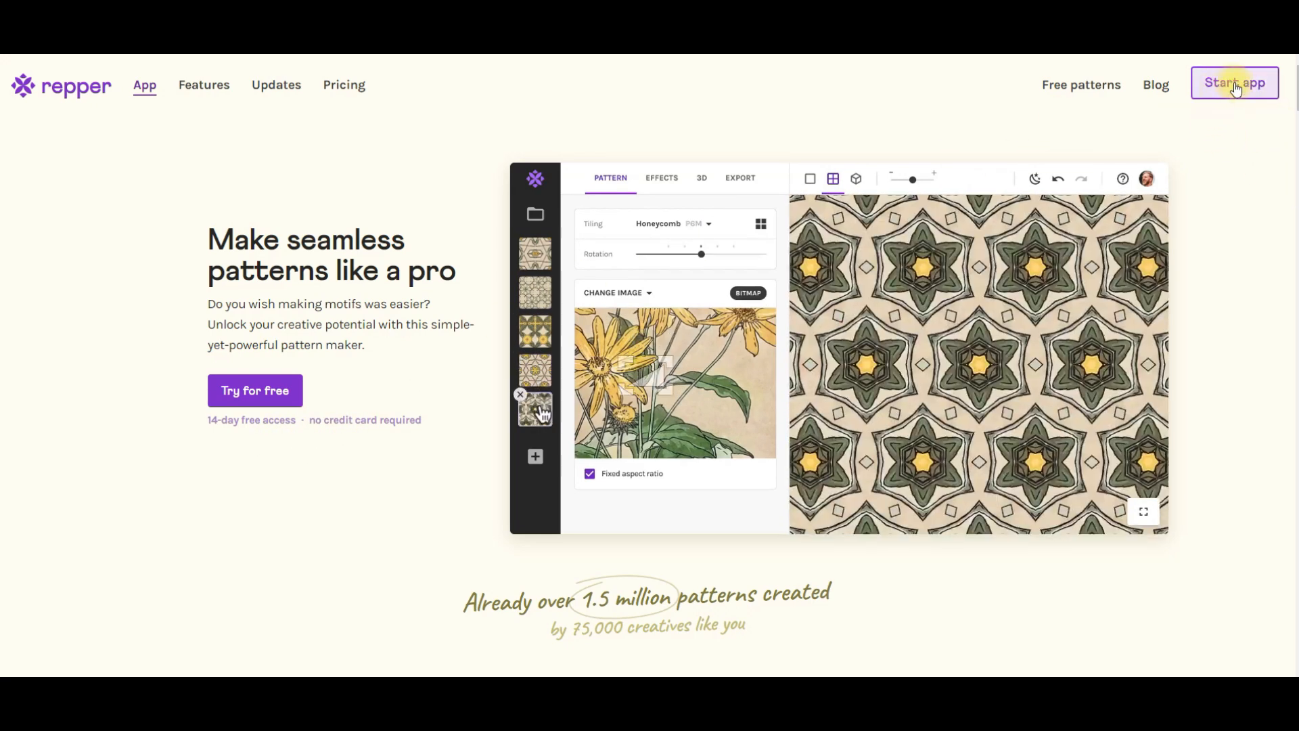
left_click(1235, 84)
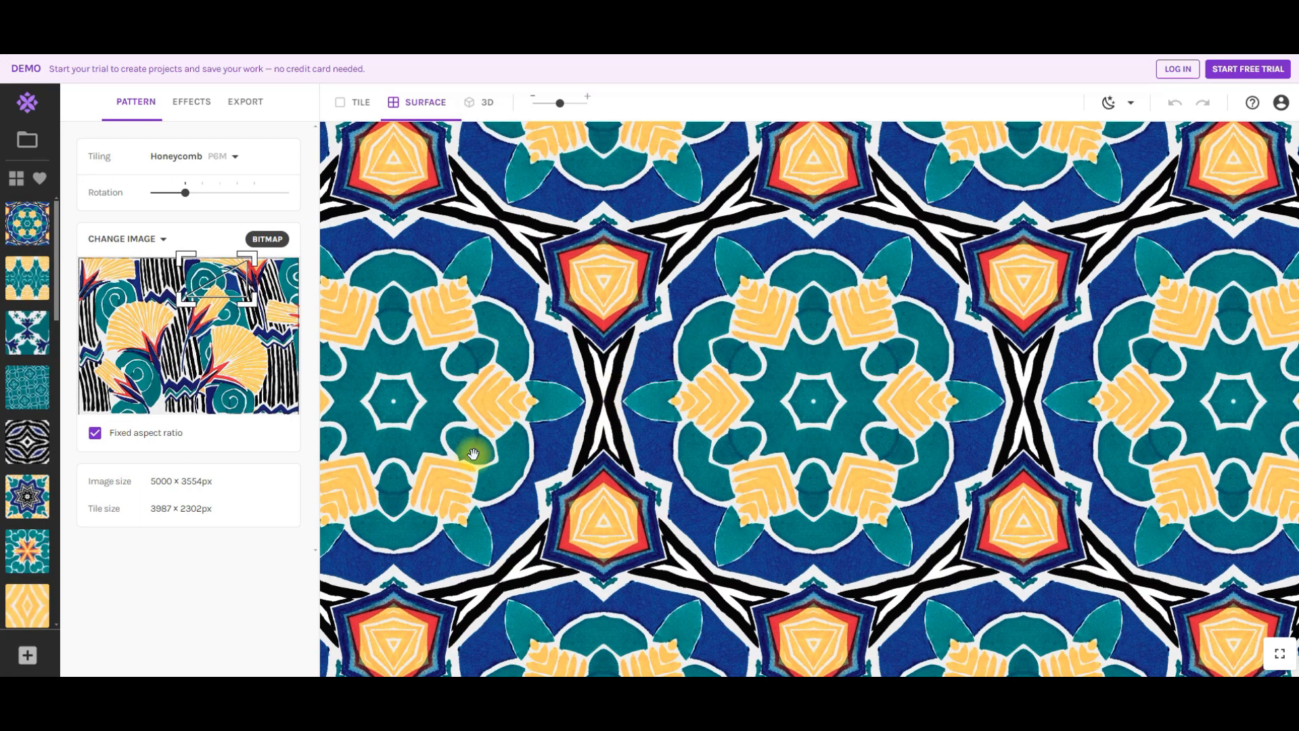
Try out the demo pattern by shifting the selection frame over the sample image and zooming the surface out.
left_click_drag(219, 283, 186, 334)
left_click(568, 105)
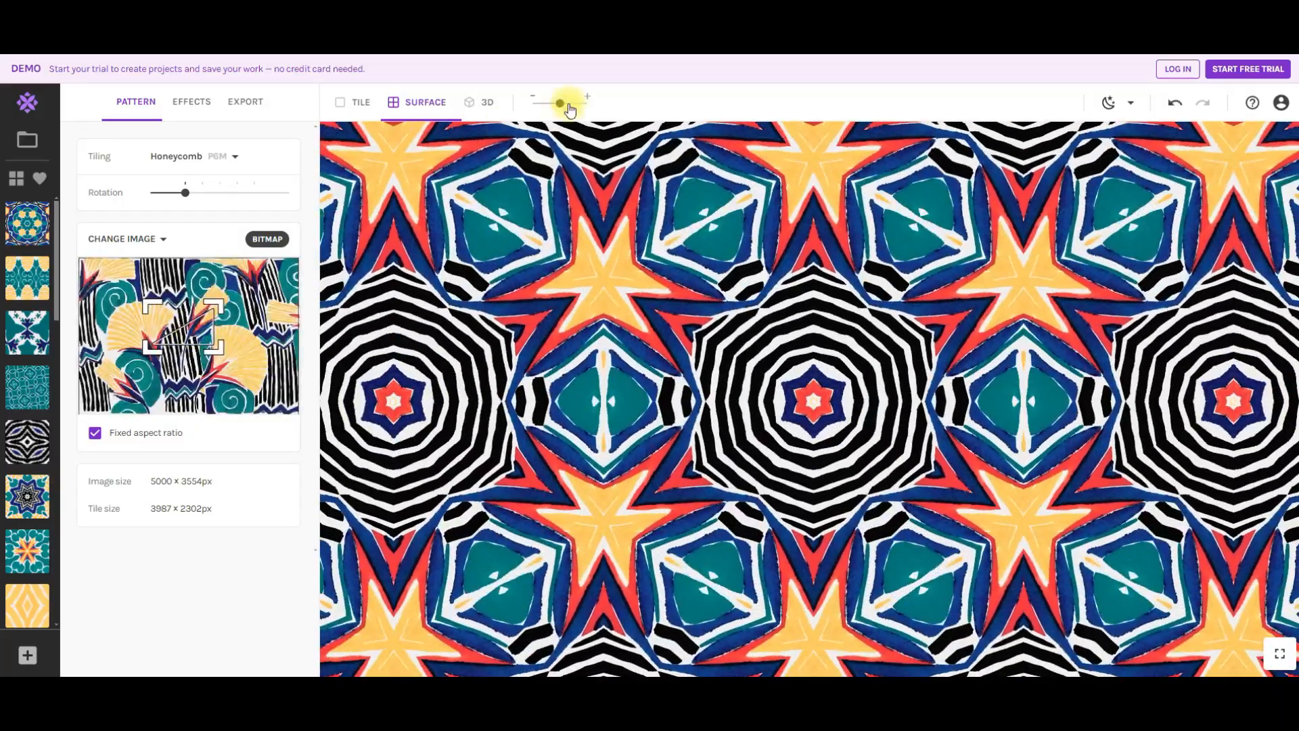
left_click_drag(560, 105, 533, 104)
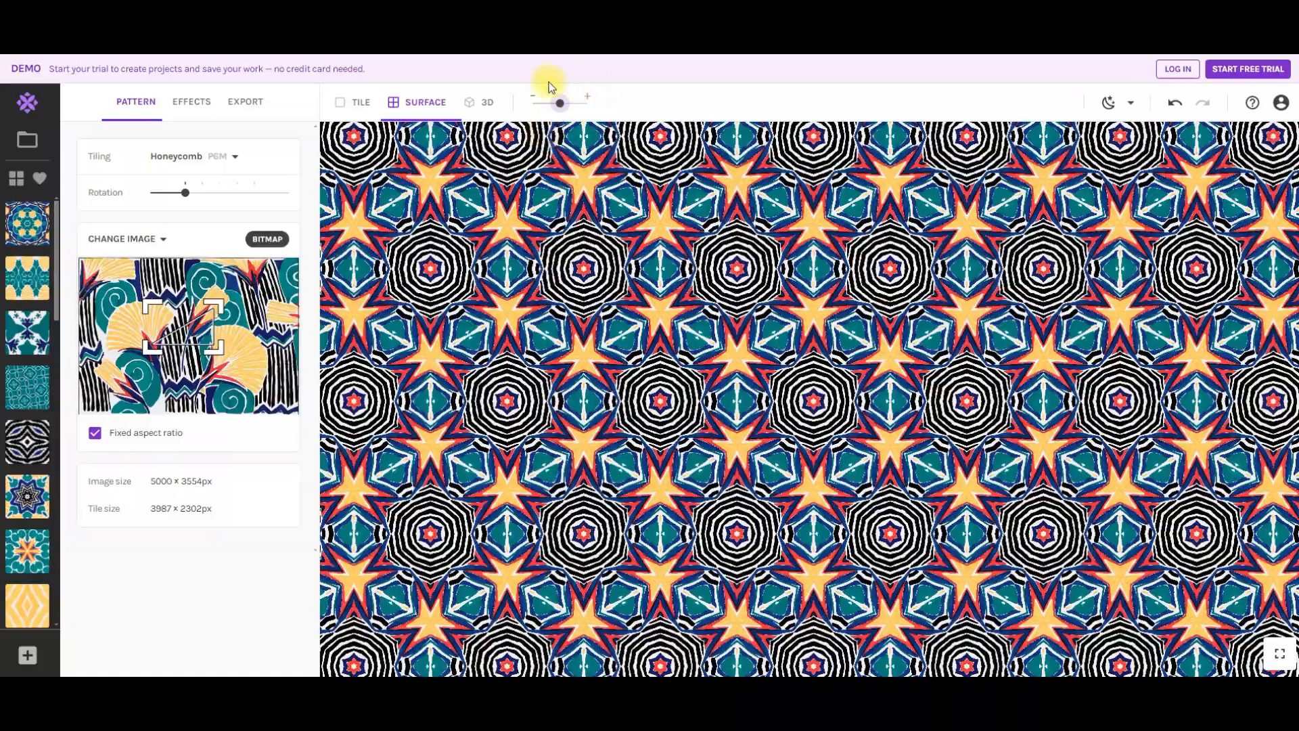
mouse_move(199, 335)
left_mouse_down()
mouse_move(220, 307)
mouse_move(233, 323)
mouse_move(204, 328)
left_mouse_up()
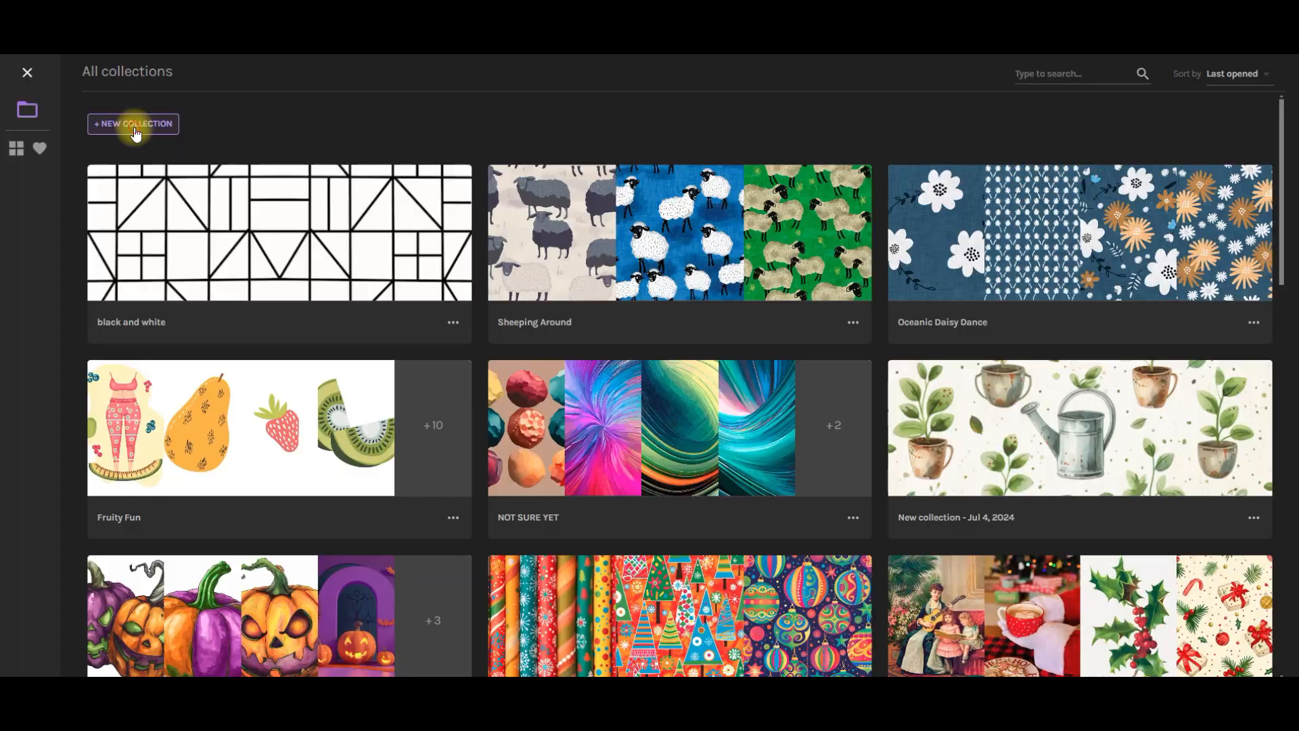
Create a new collection titled "Palm Sunrise".
left_click(134, 126)
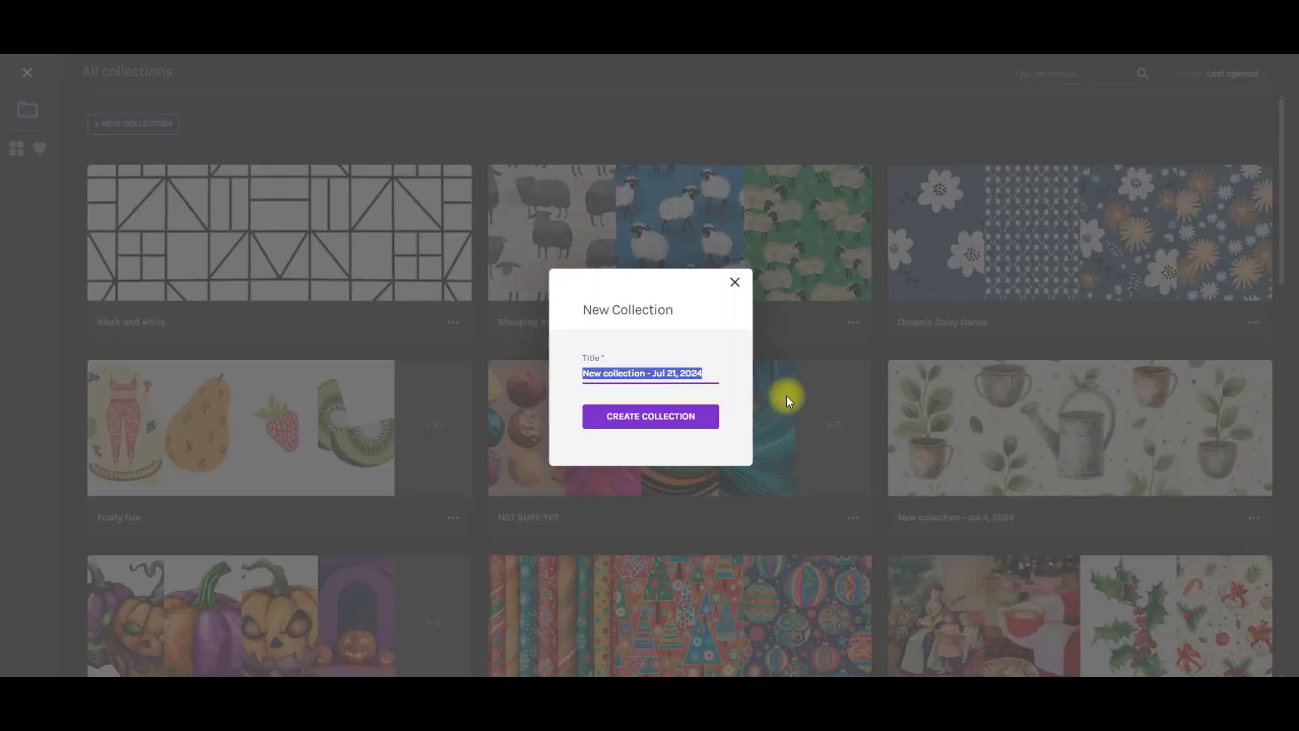
type("Palm")
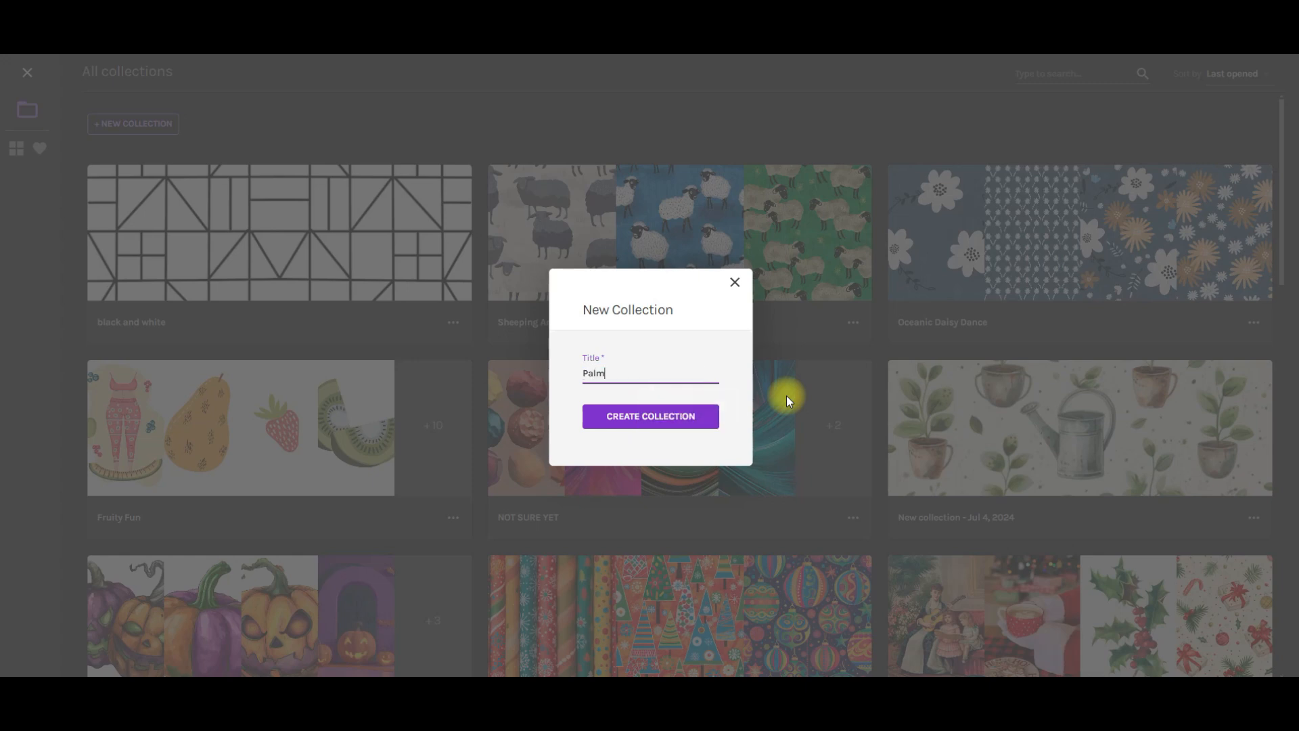
type(" Sunrise")
left_click(689, 418)
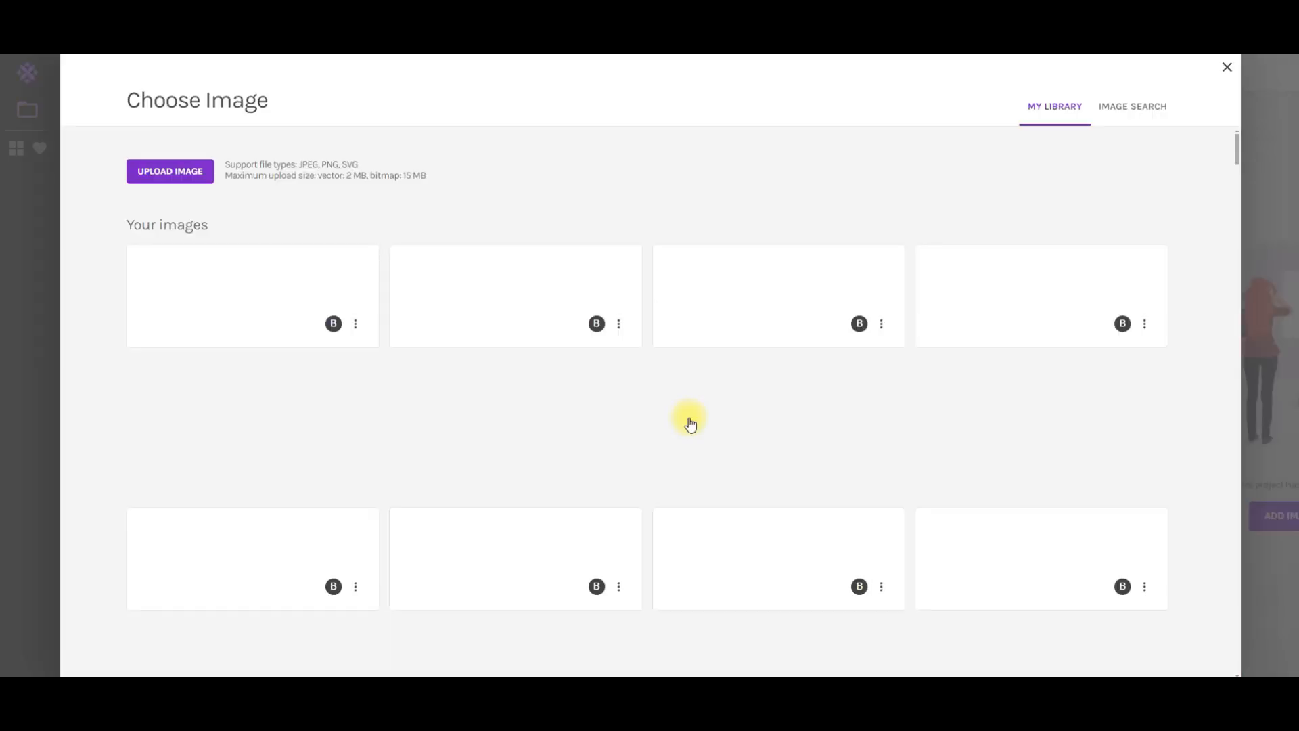
Upload the "Untitled design" image from the Downloads folder as the collection's pattern source.
left_click(165, 173)
left_click(248, 95)
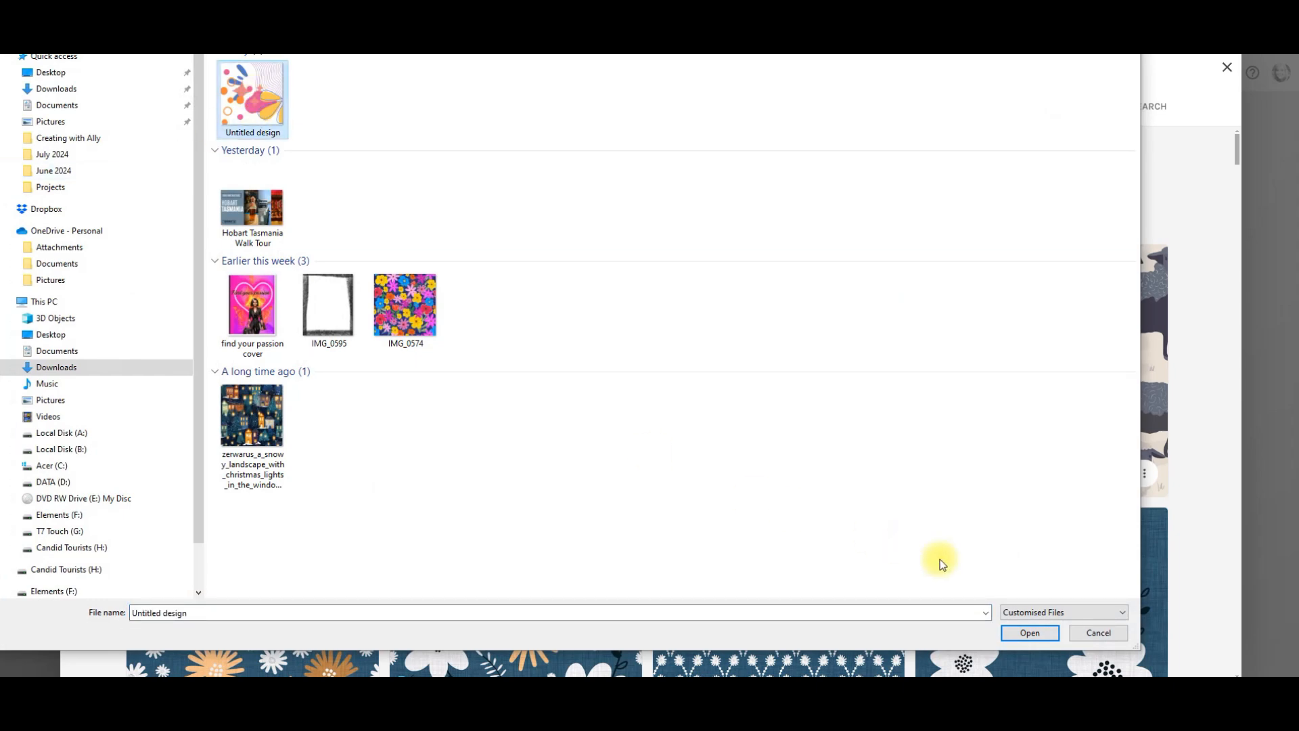
left_click(1028, 633)
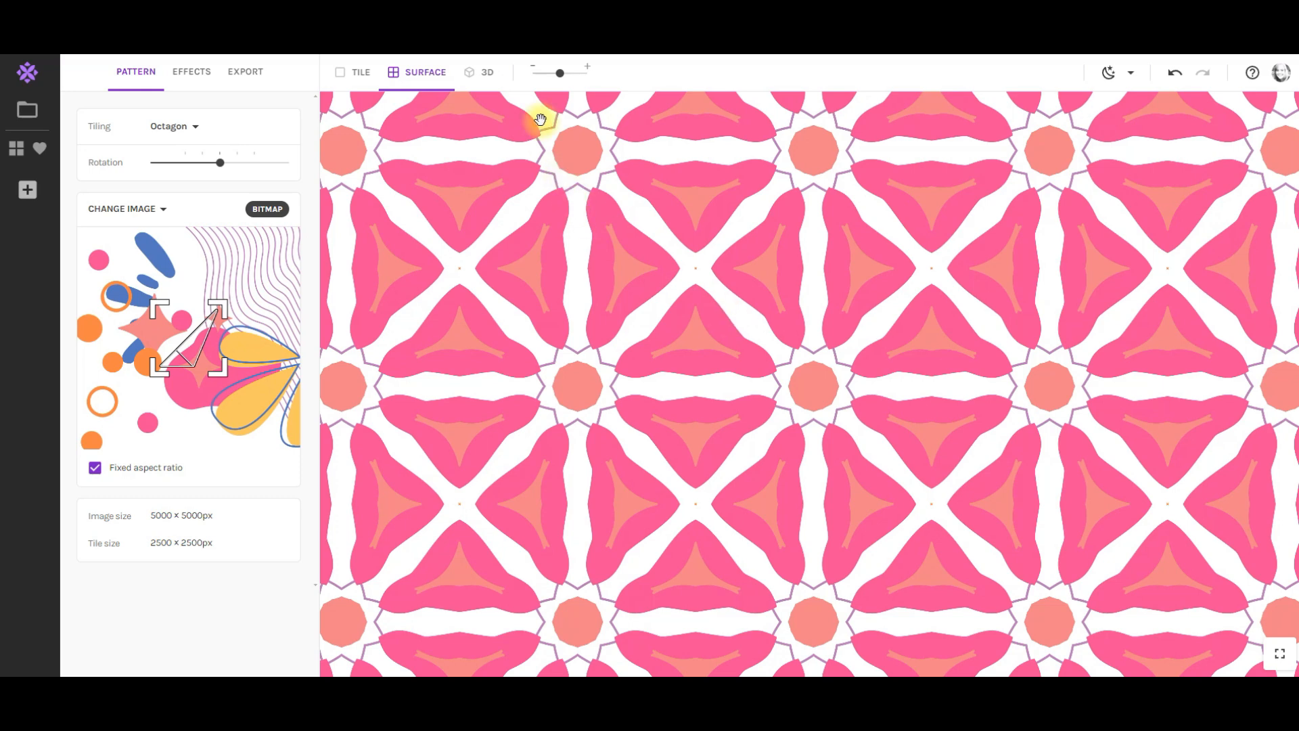
Zoom the pattern surface out and inspect the pattern as a single tile before returning to the repeated surface.
mouse_move(559, 72)
left_mouse_down()
mouse_move(548, 75)
mouse_move(559, 73)
left_mouse_up()
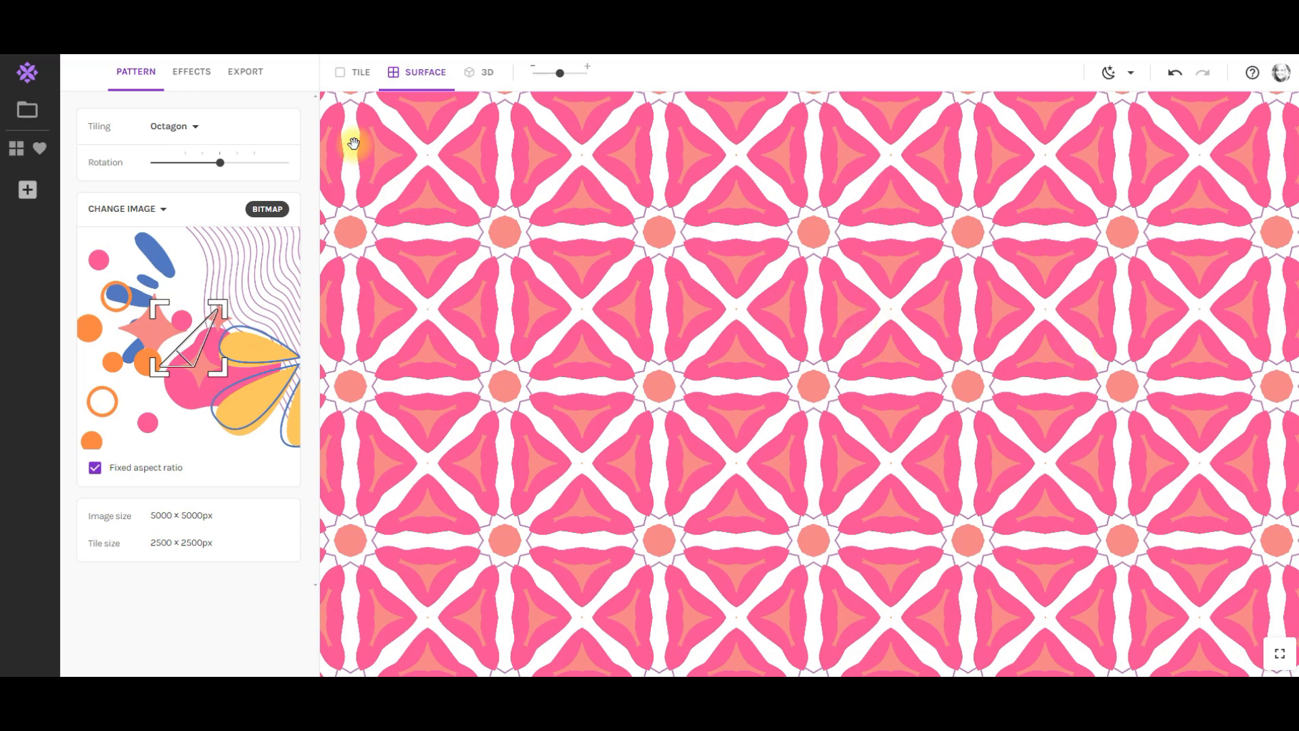
left_click(352, 73)
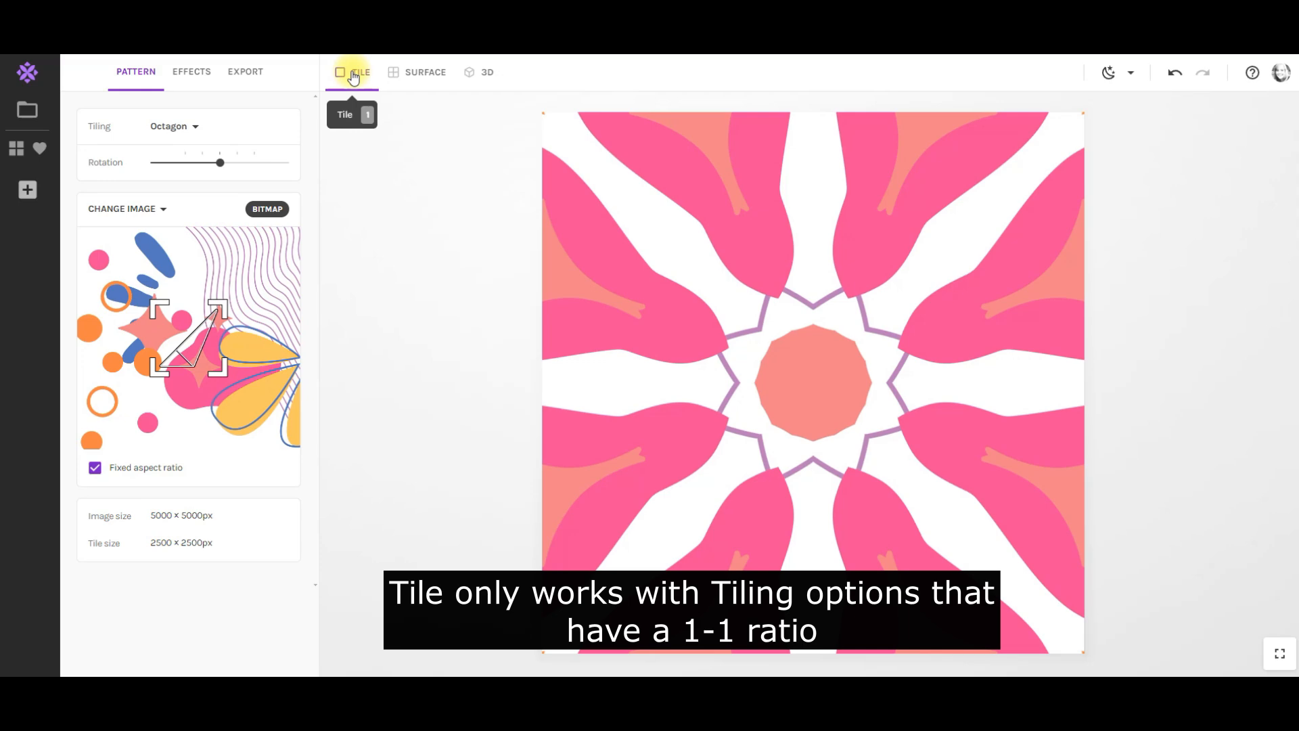
left_click(418, 74)
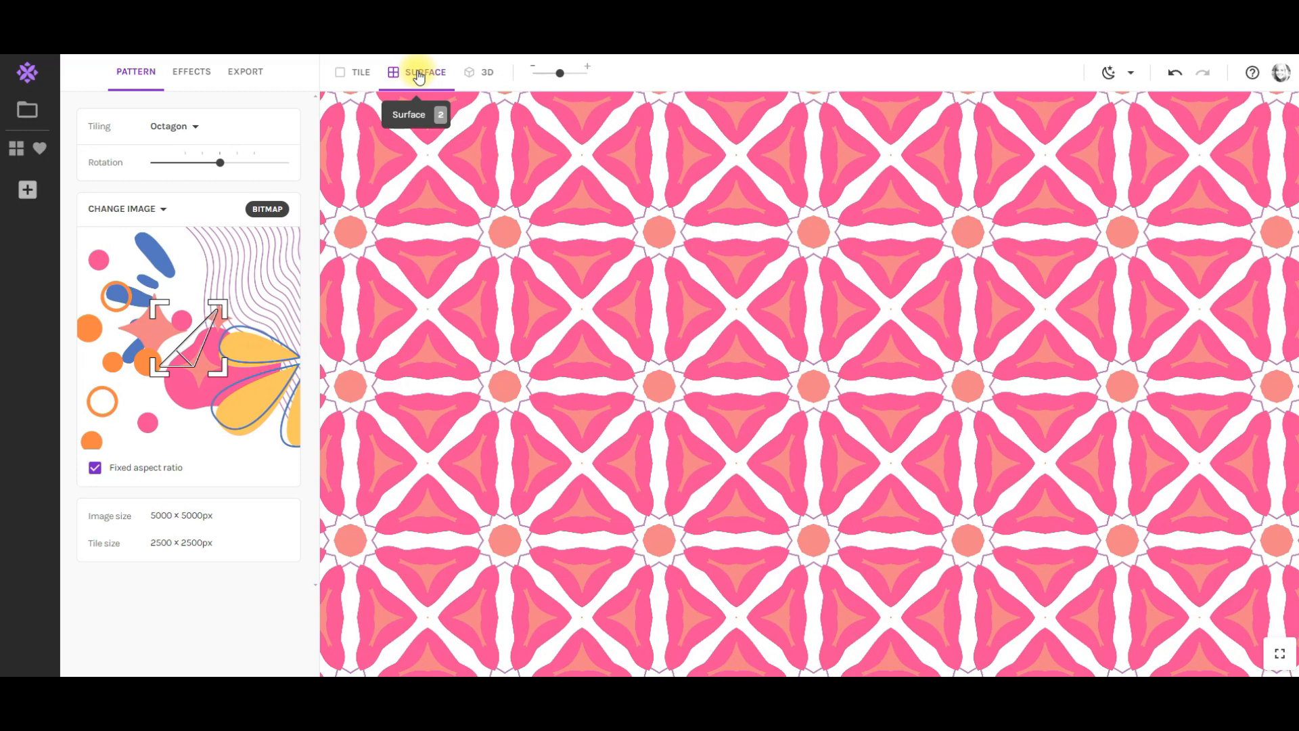
Preview the pattern in 3D on the upright cushion and shrink the pattern scale to its minimum.
left_click(483, 75)
left_click(405, 653)
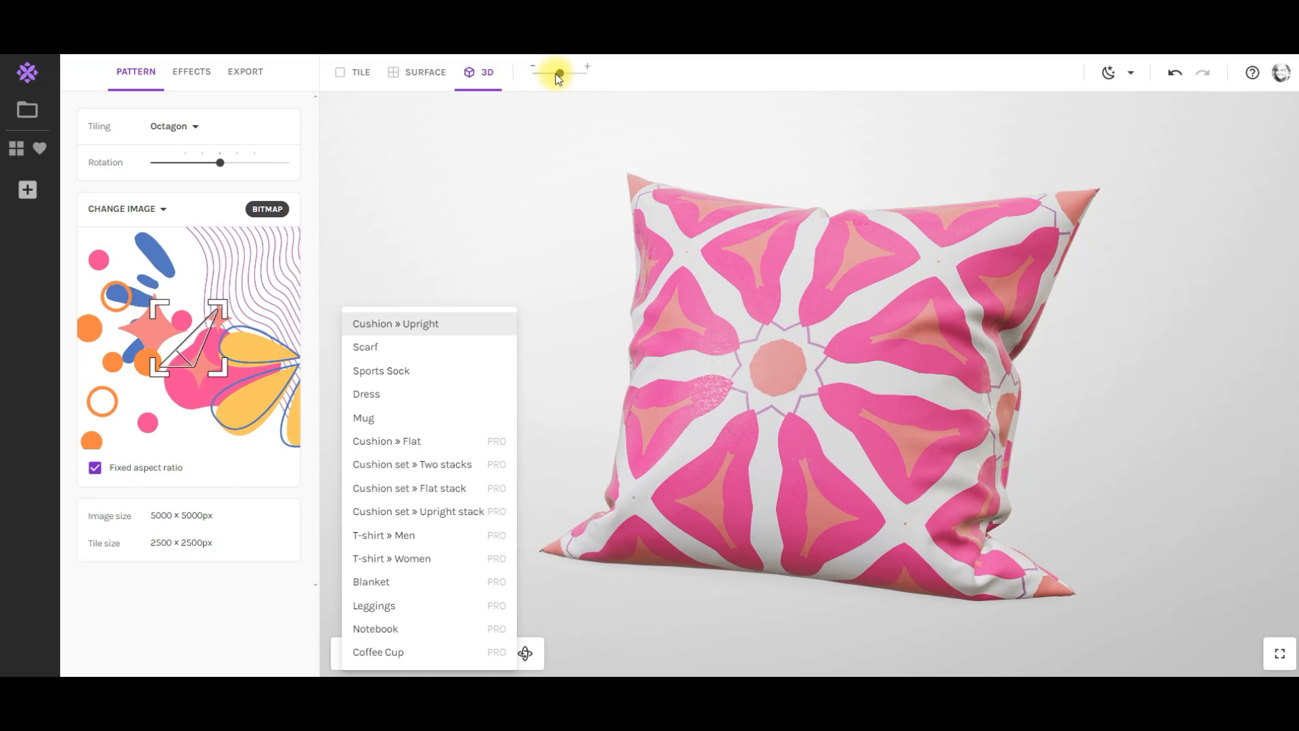
left_click(558, 137)
left_click_drag(560, 73, 533, 75)
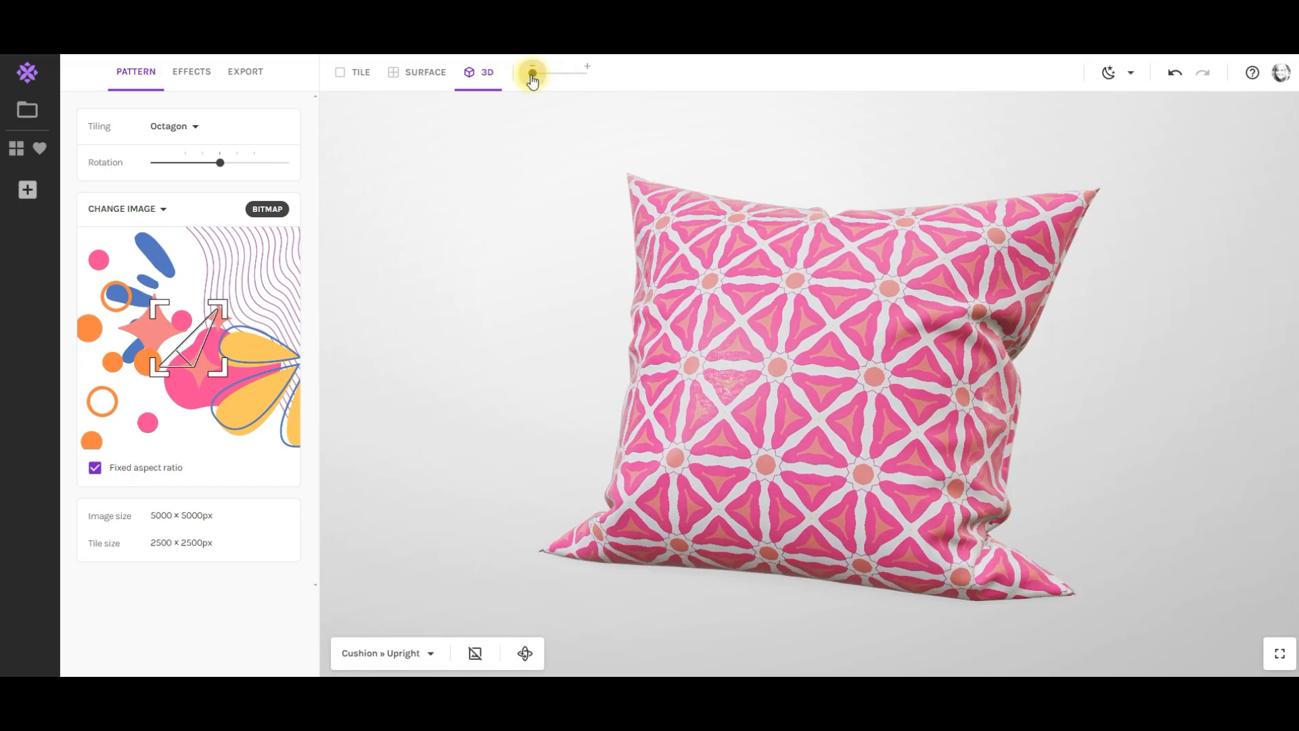
left_click_drag(531, 79, 531, 79)
Preview the pattern on the Dress 3D model and reduce the pattern scale slightly.
left_click(423, 651)
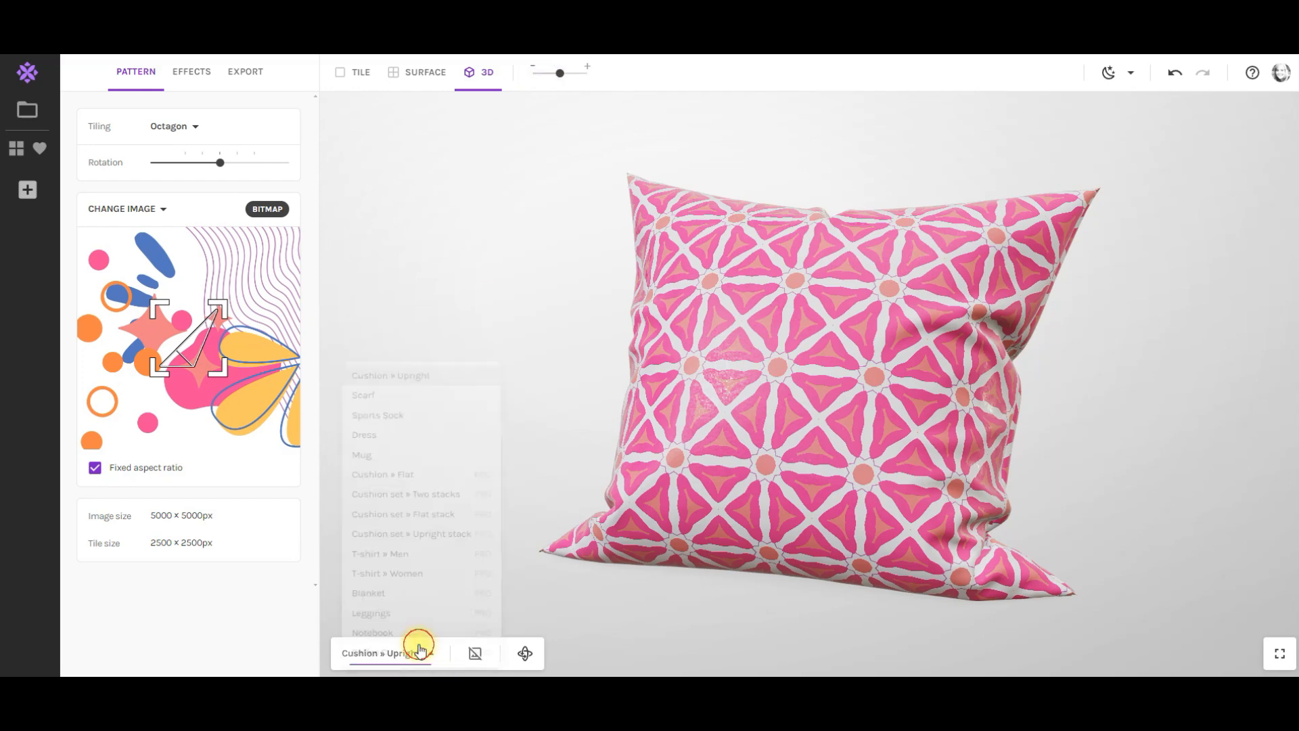
left_click(375, 397)
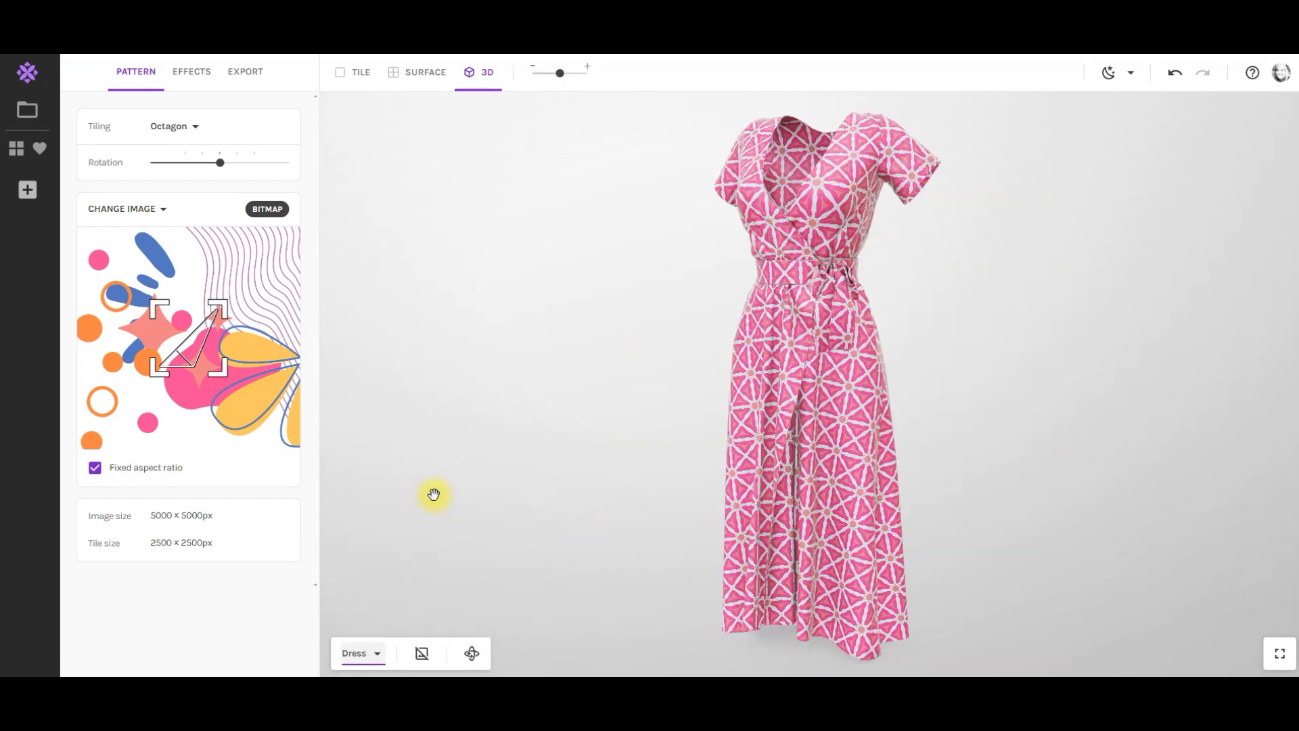
left_click_drag(560, 73, 549, 76)
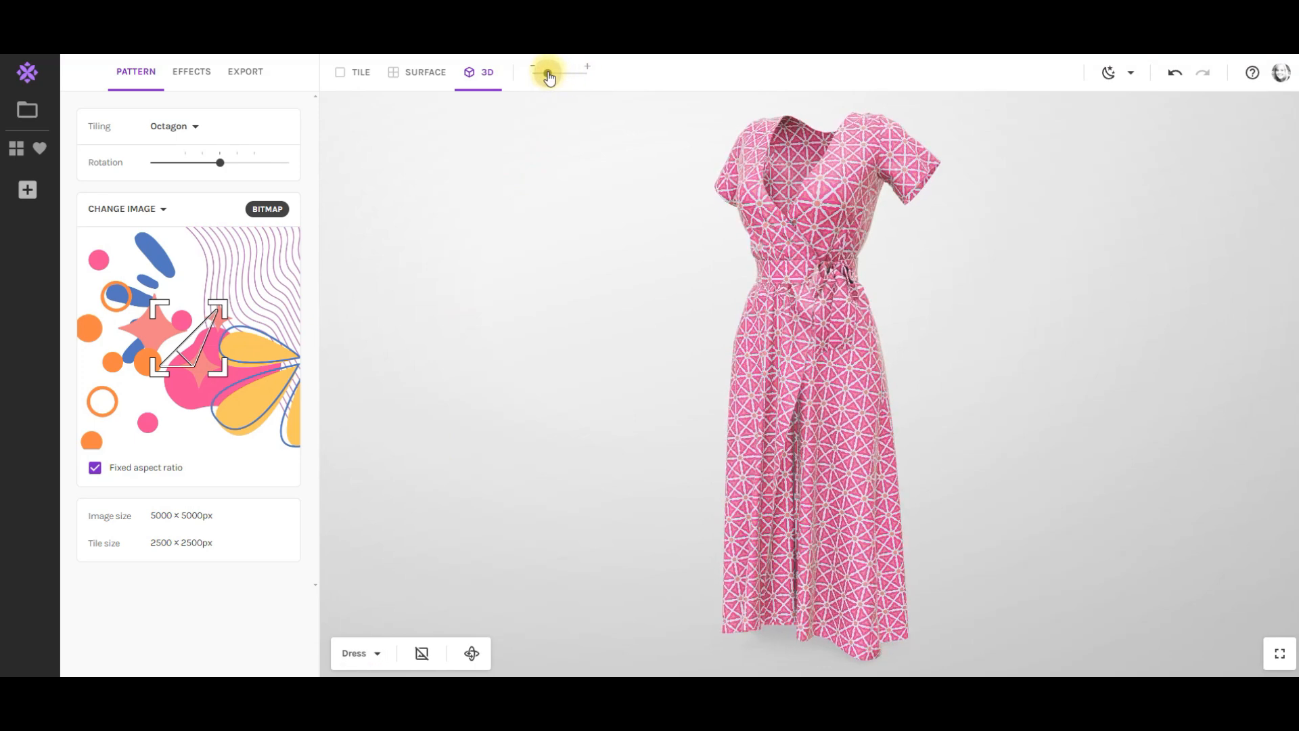
Preview the pattern on the Blanket 3D model at a slightly smaller scale and return to the flat repeated surface.
left_click(364, 661)
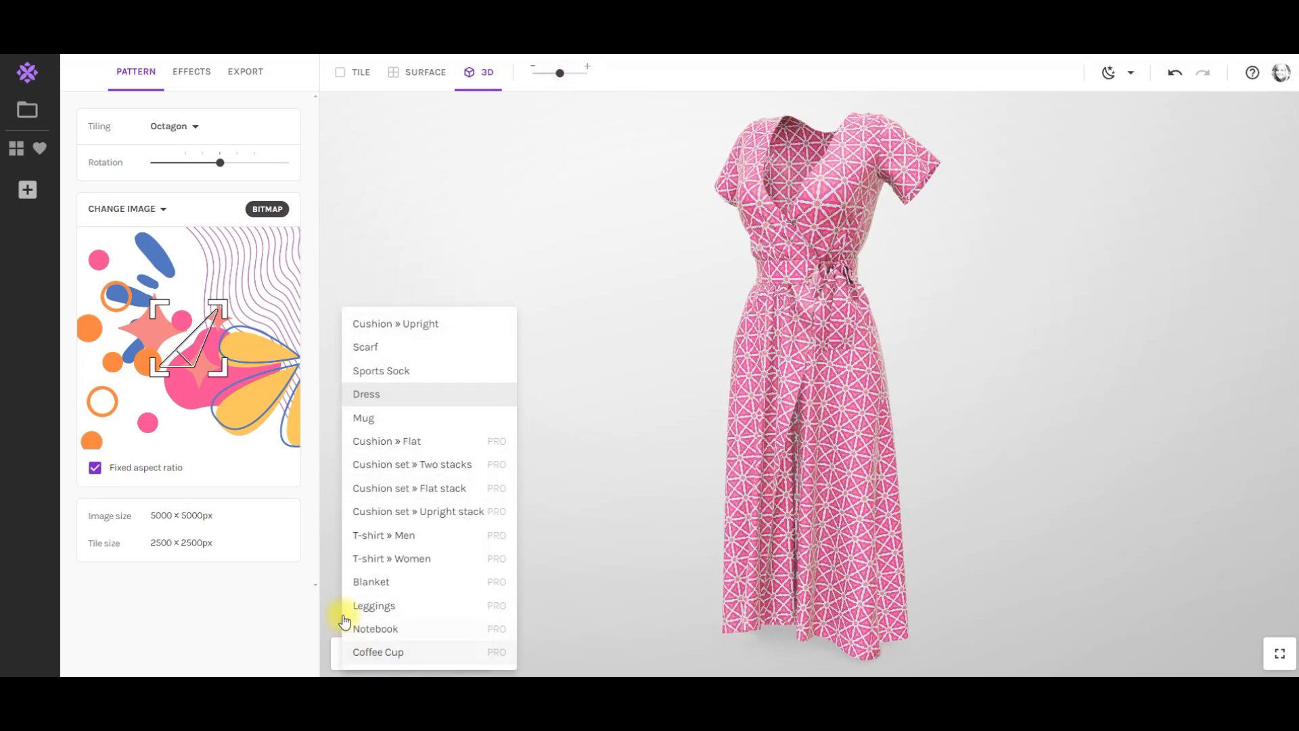
left_click(368, 581)
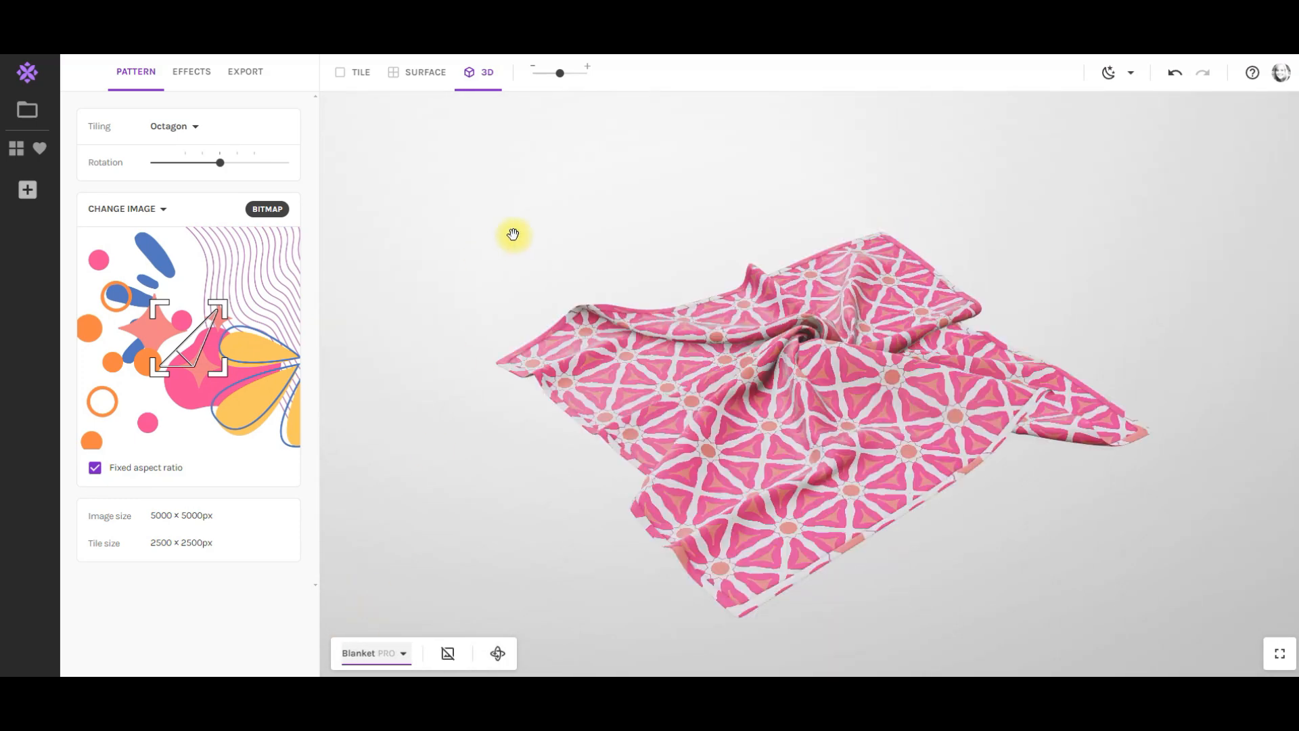
left_click_drag(561, 79, 549, 80)
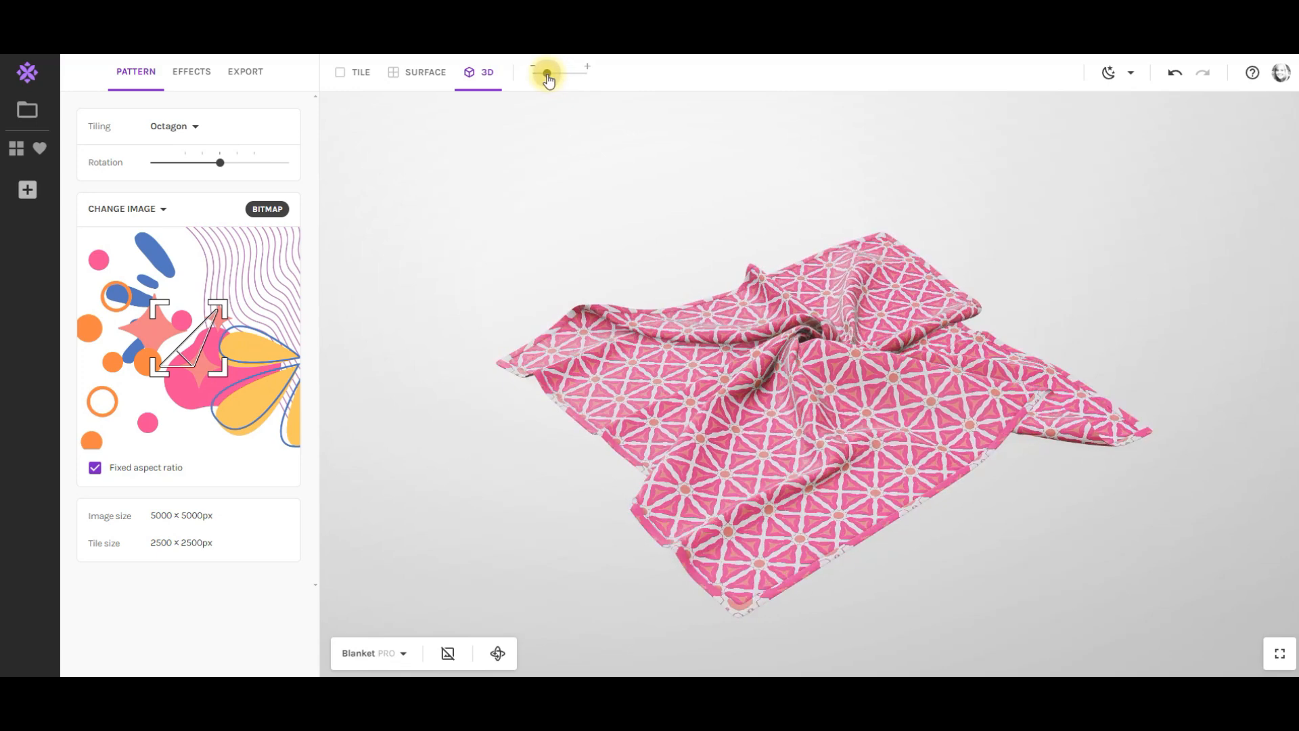
left_click(405, 74)
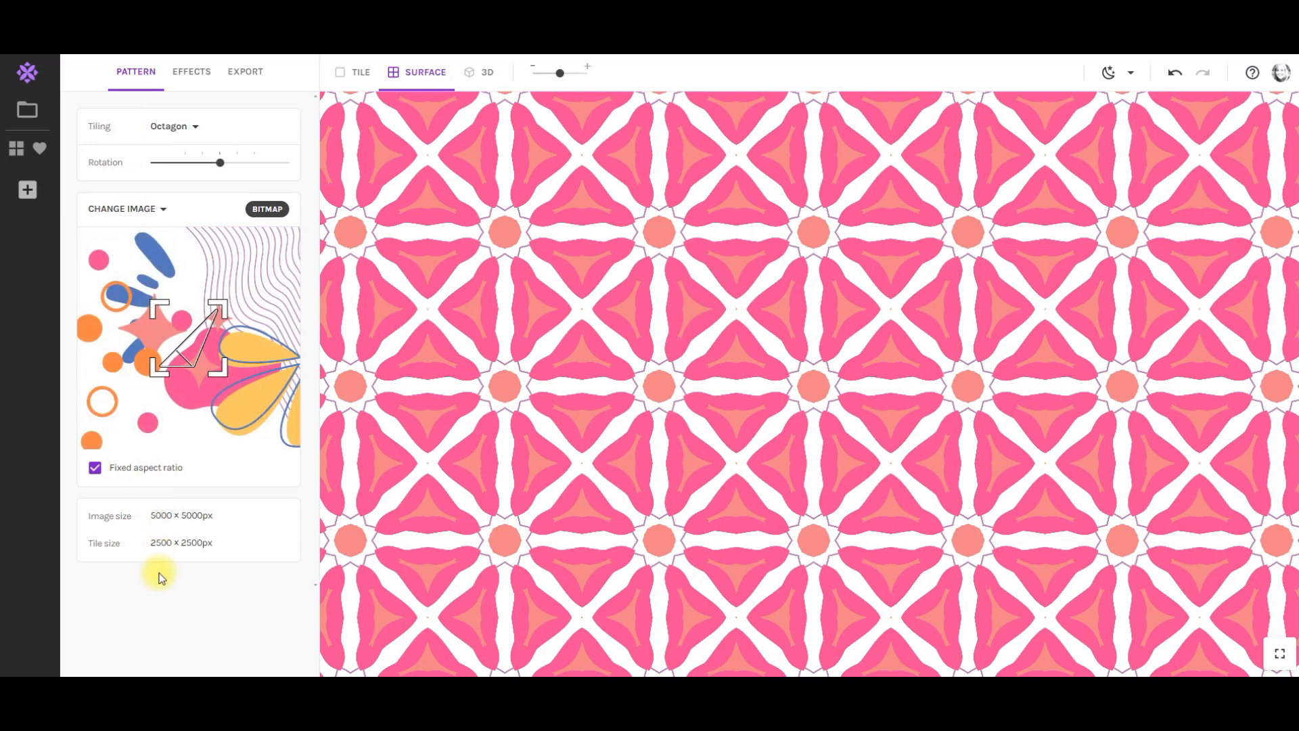
View the previously uploaded images in the personal library and leave it without choosing one.
left_click(152, 211)
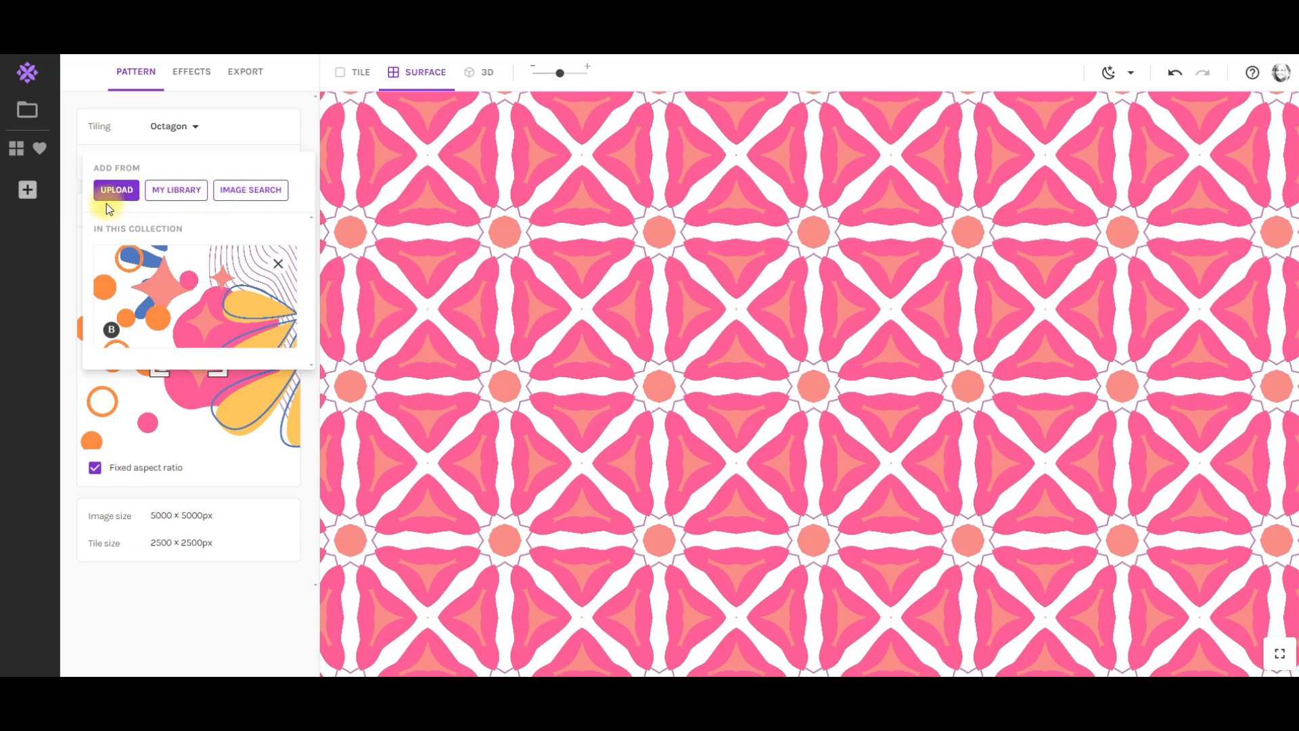
left_click(173, 195)
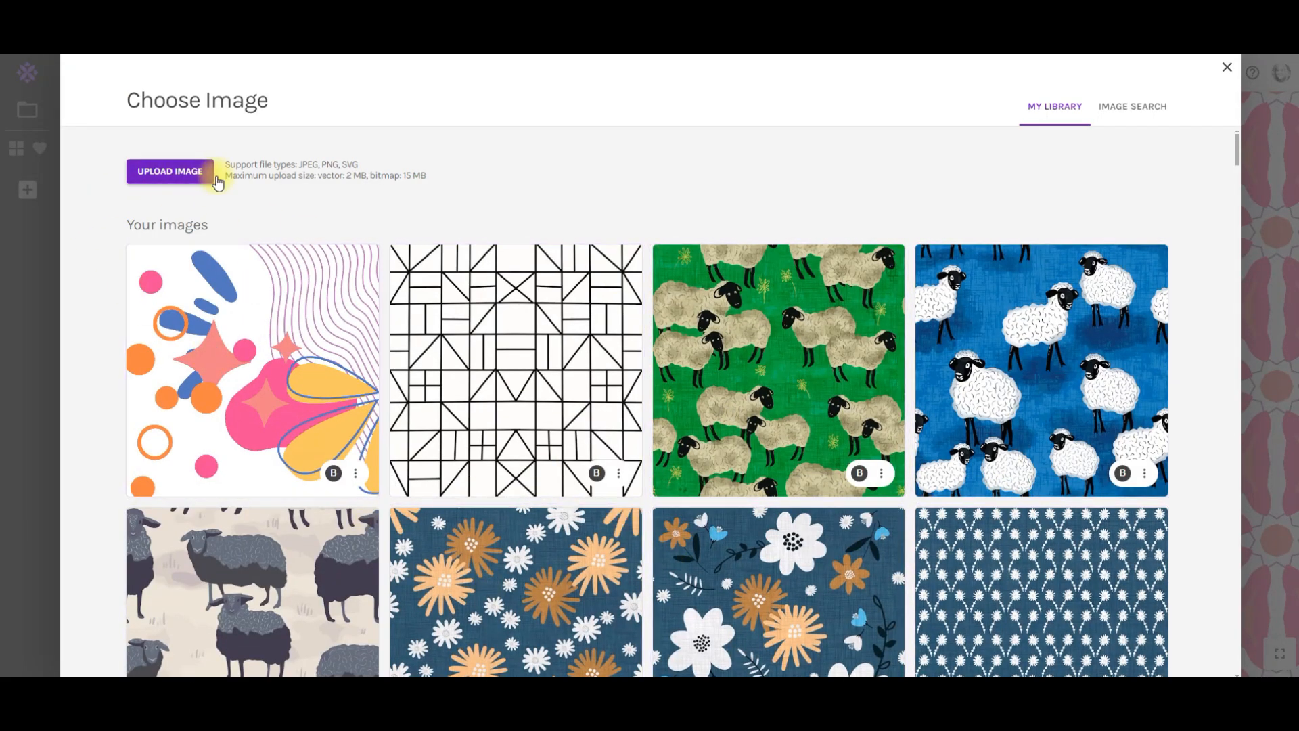
left_click(1227, 69)
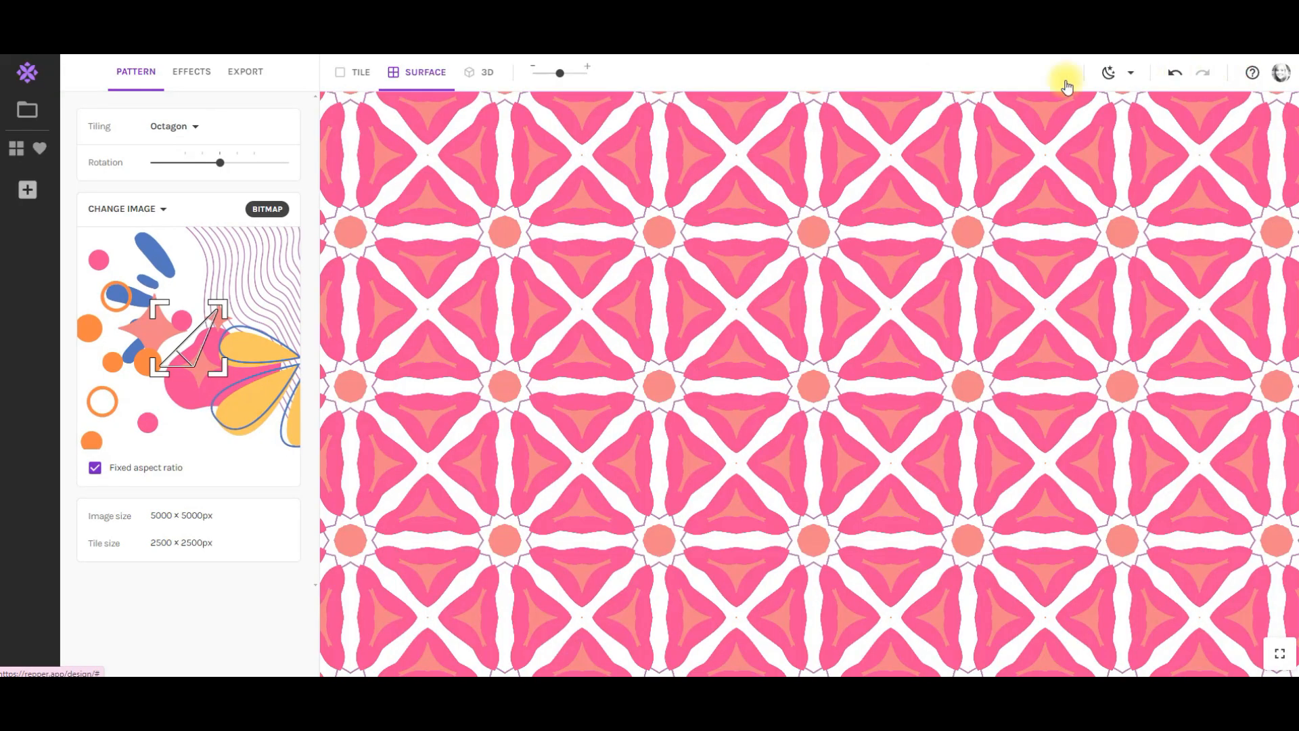
Browse the Unsplash image search results for "pattern" and dismiss the image source options without changing the image.
left_click(161, 215)
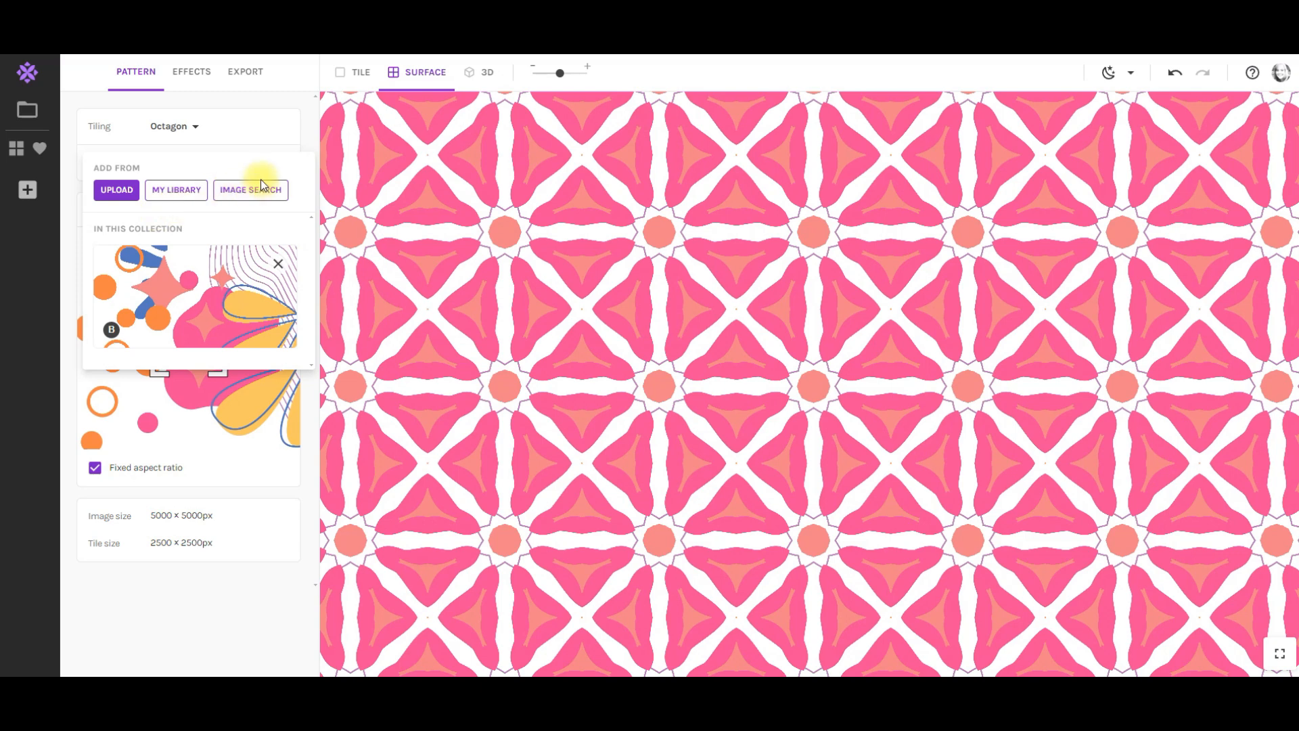
left_click(261, 182)
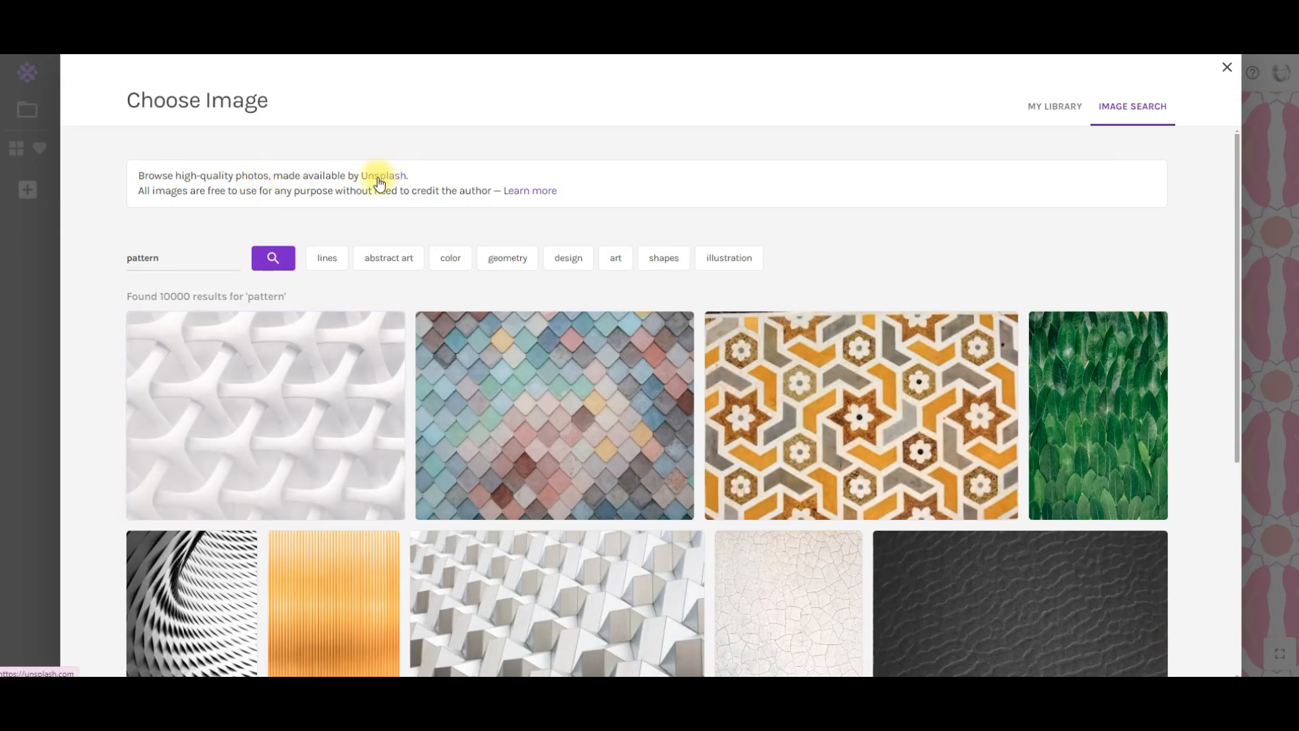
scroll(531, 393, "down", 4)
scroll(531, 393, "up", 3)
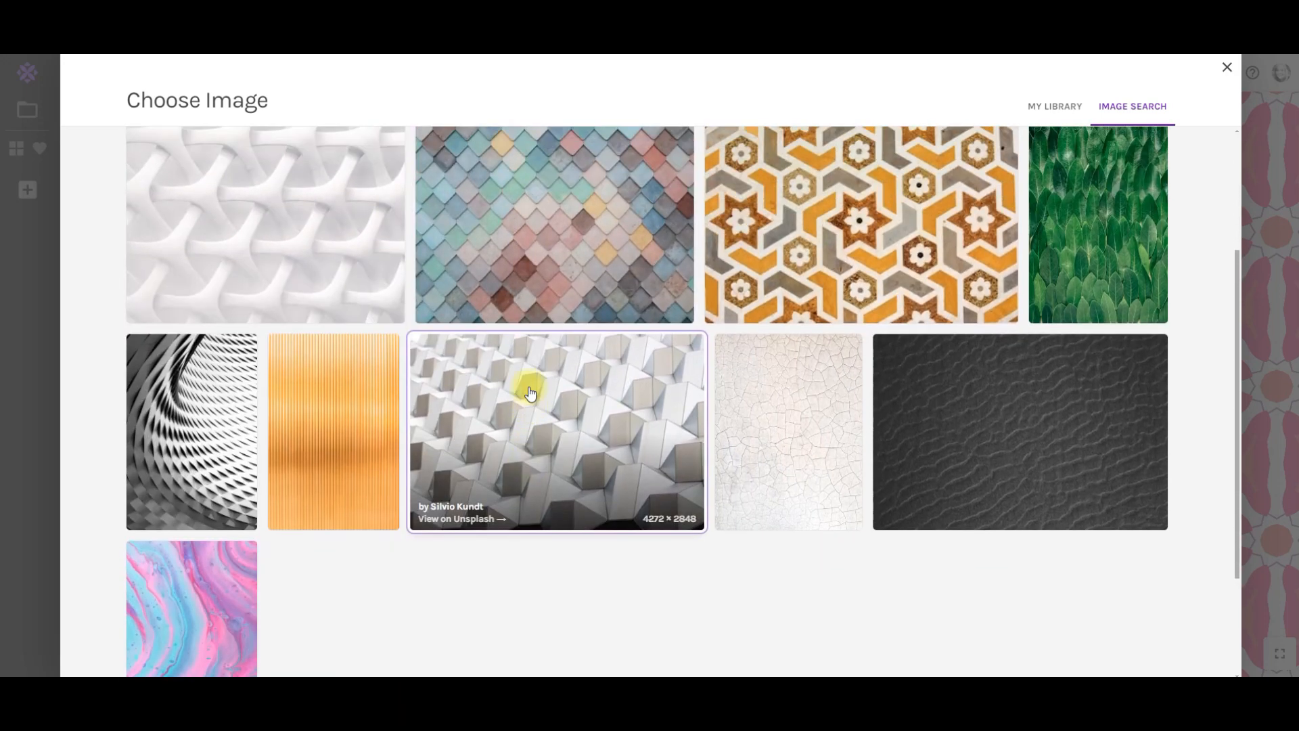
left_click(1229, 65)
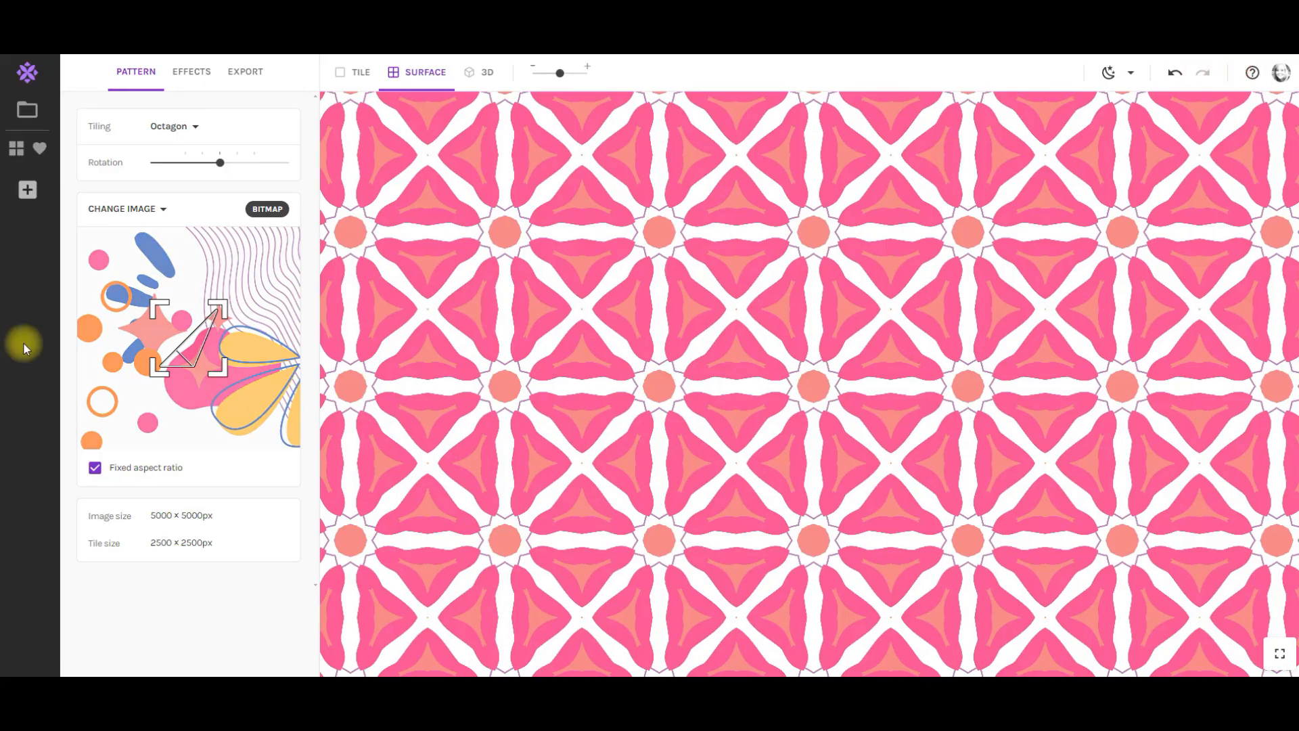
left_click(128, 210)
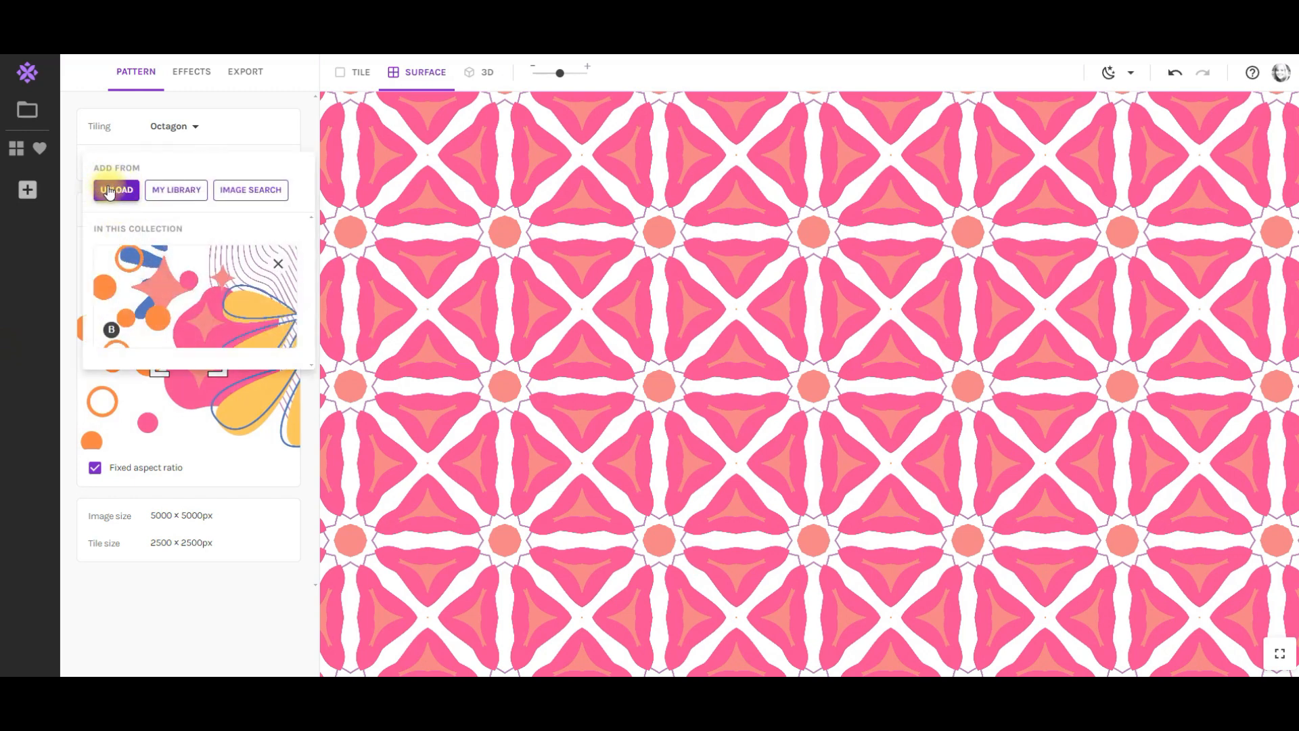
left_click(180, 595)
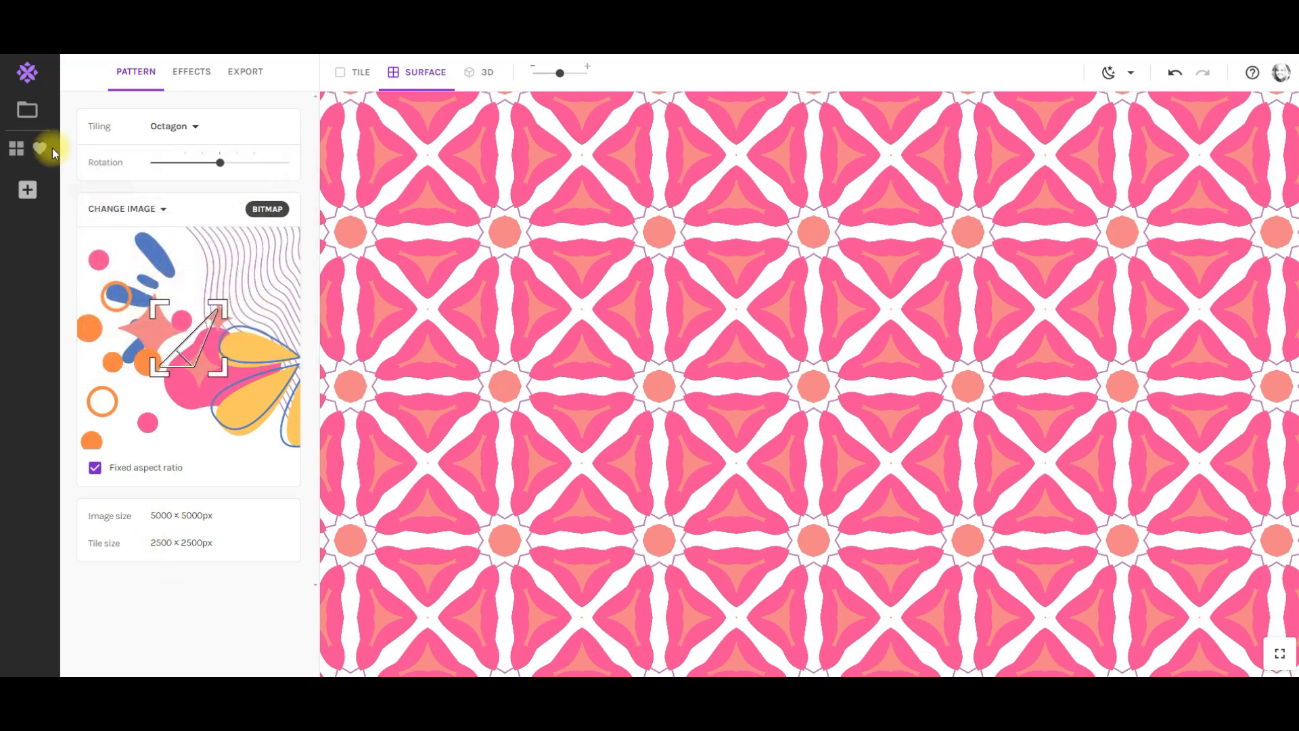
Examine the seamed tiling options as small thumbnails, large thumbnails and a list, keeping the Octagon tiling.
left_click(172, 127)
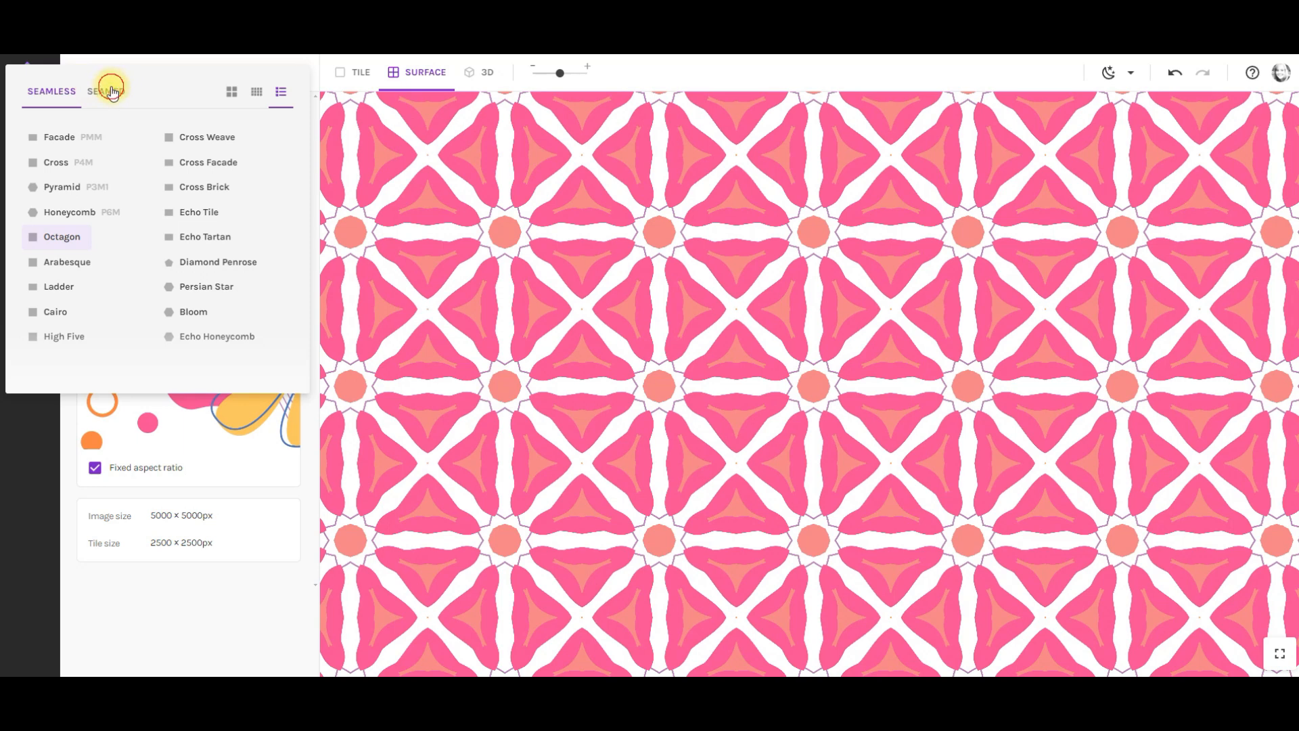
left_click(106, 91)
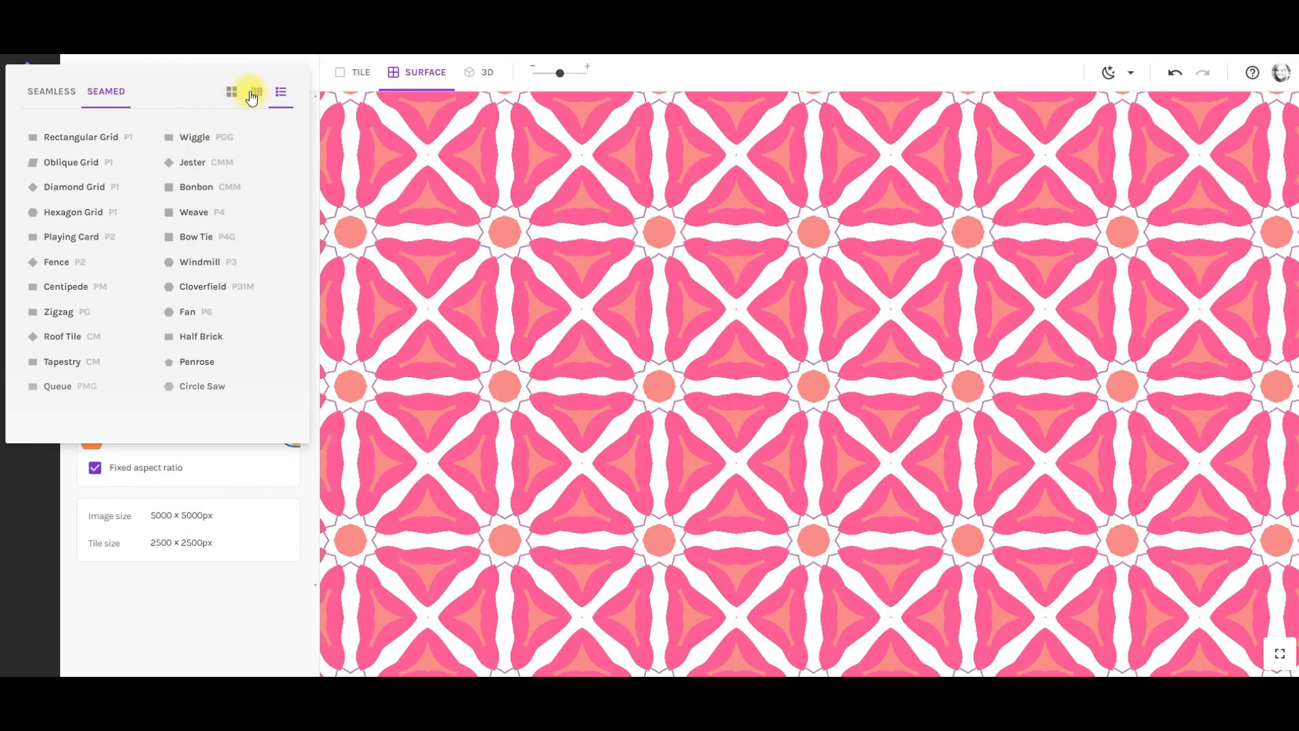
left_click(255, 91)
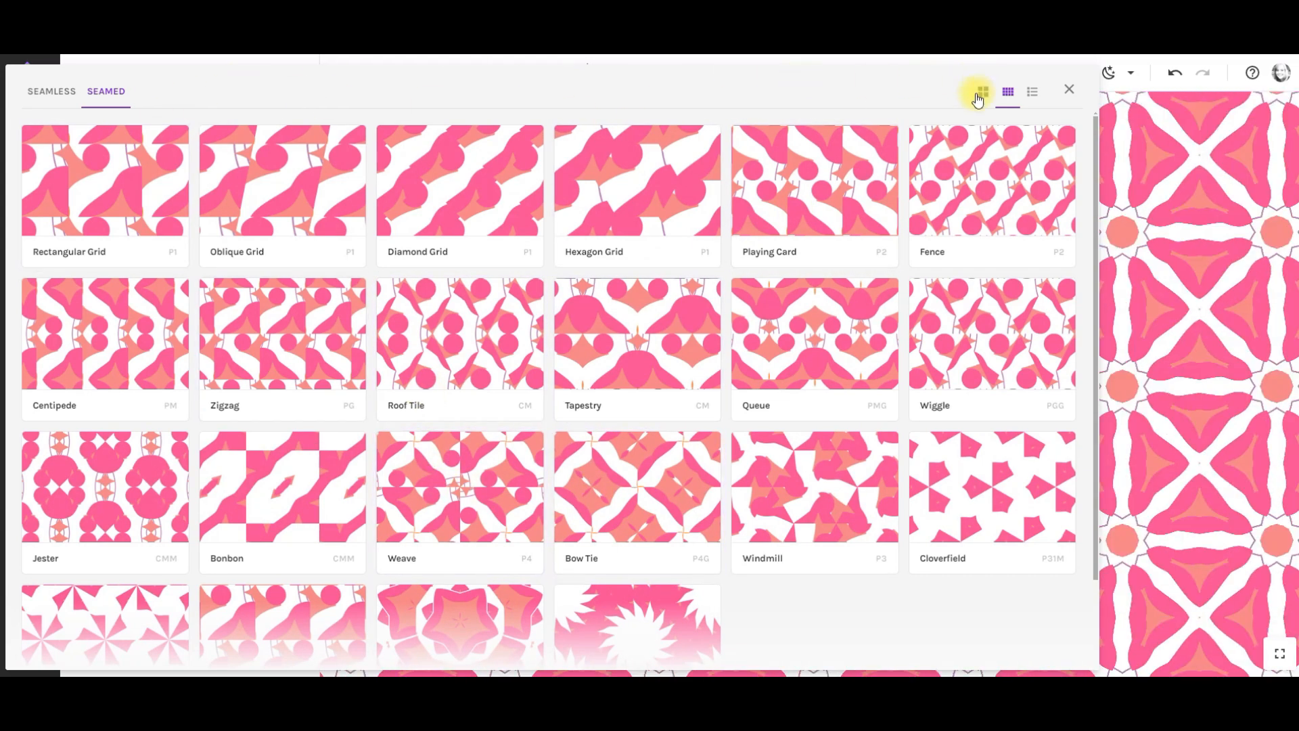
left_click(980, 94)
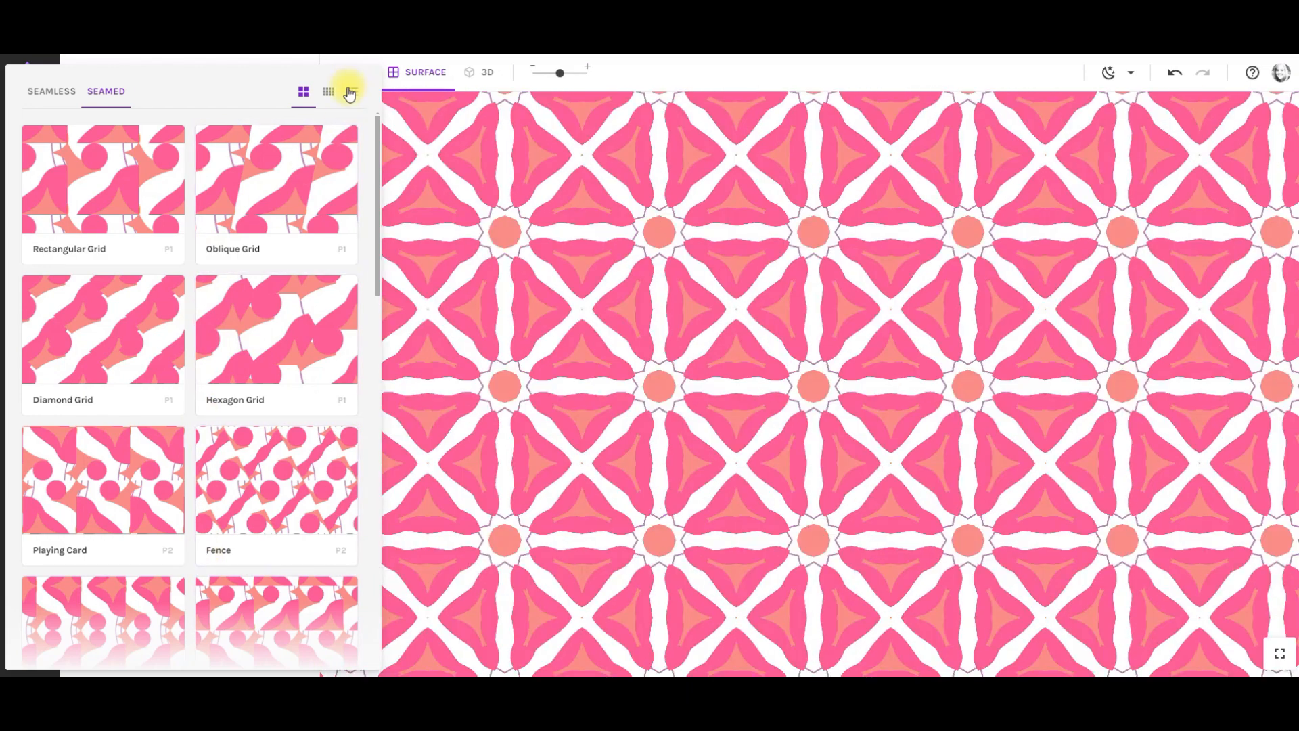
left_click(351, 92)
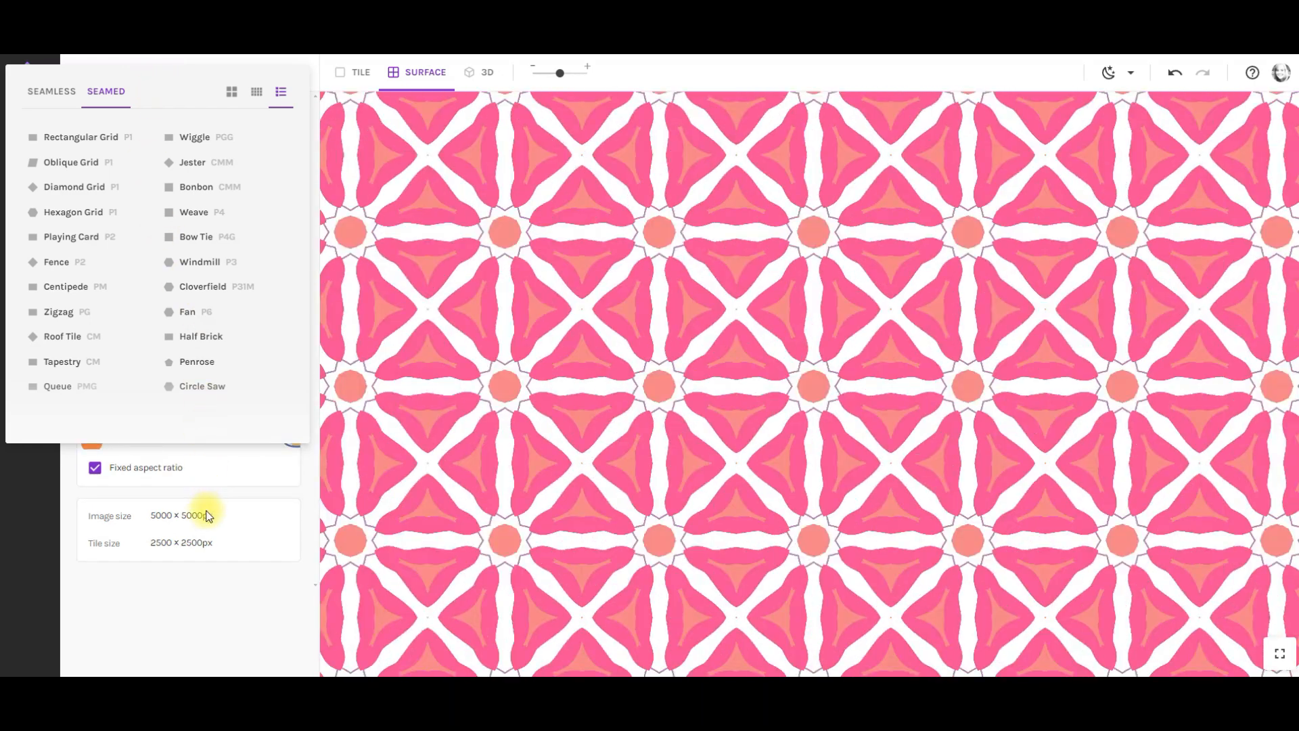
left_click(206, 612)
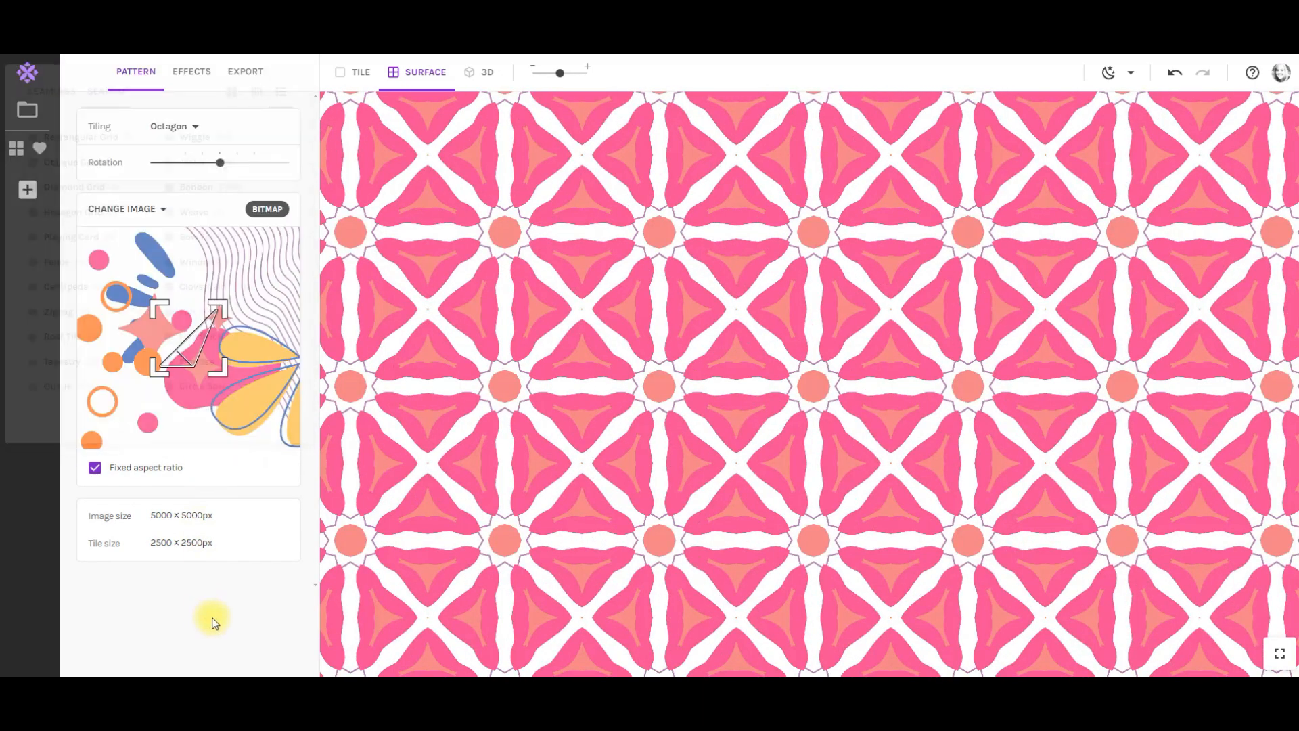
Try the Color Adjustments tile effect with its Brightness setting and turn the effect off again.
left_click(203, 78)
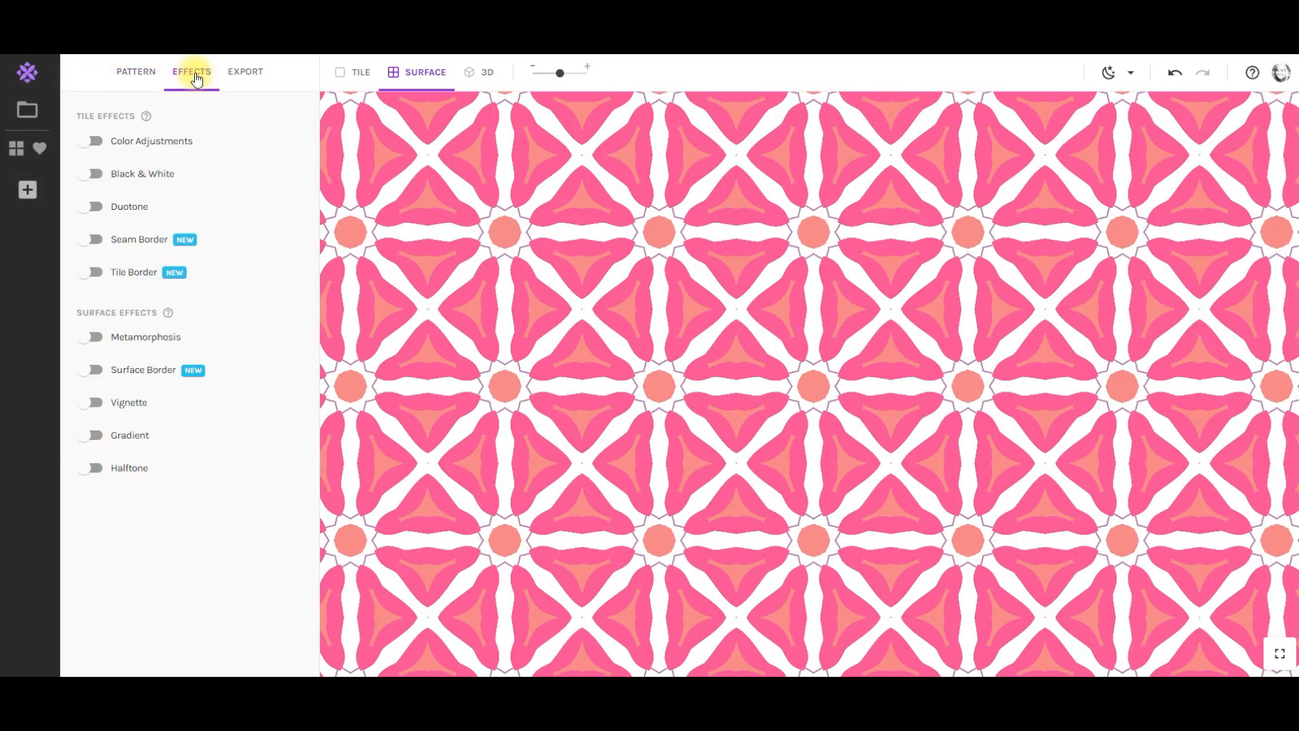
left_click(93, 143)
mouse_move(240, 175)
left_mouse_down()
mouse_move(277, 177)
mouse_move(241, 176)
left_mouse_up()
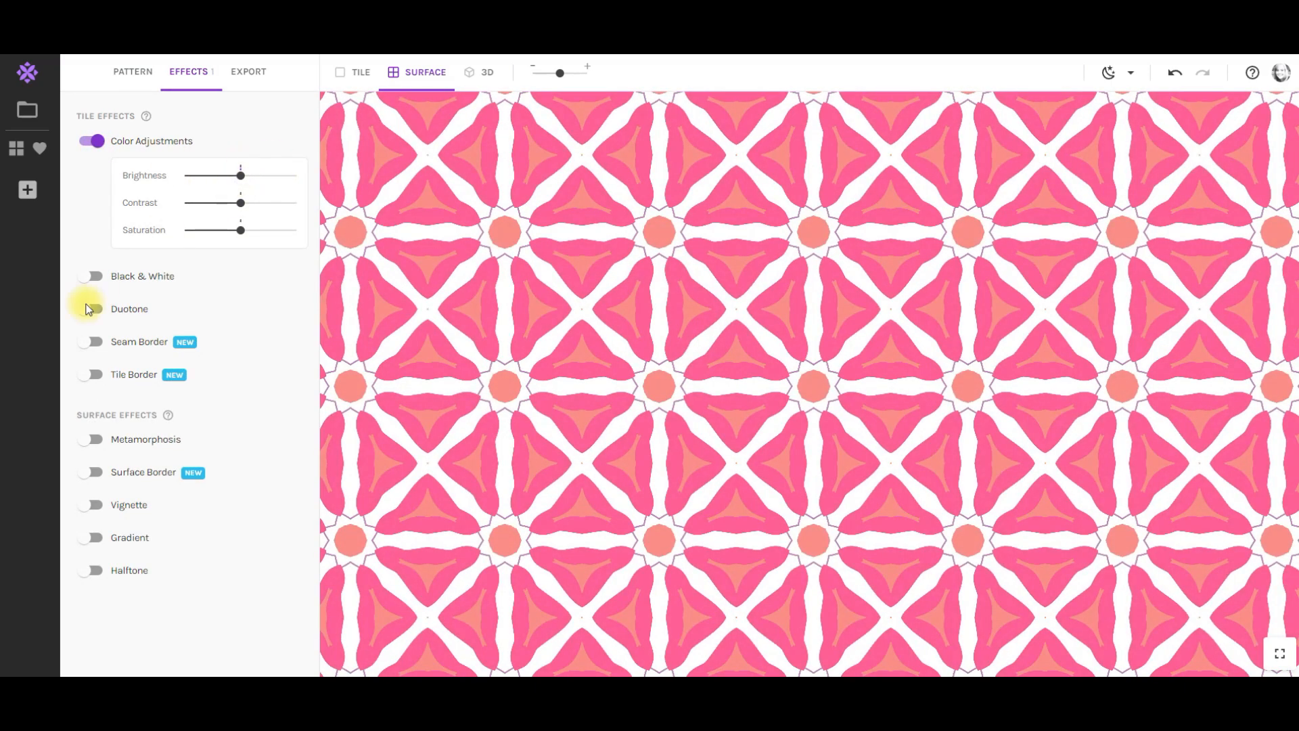
left_click(91, 140)
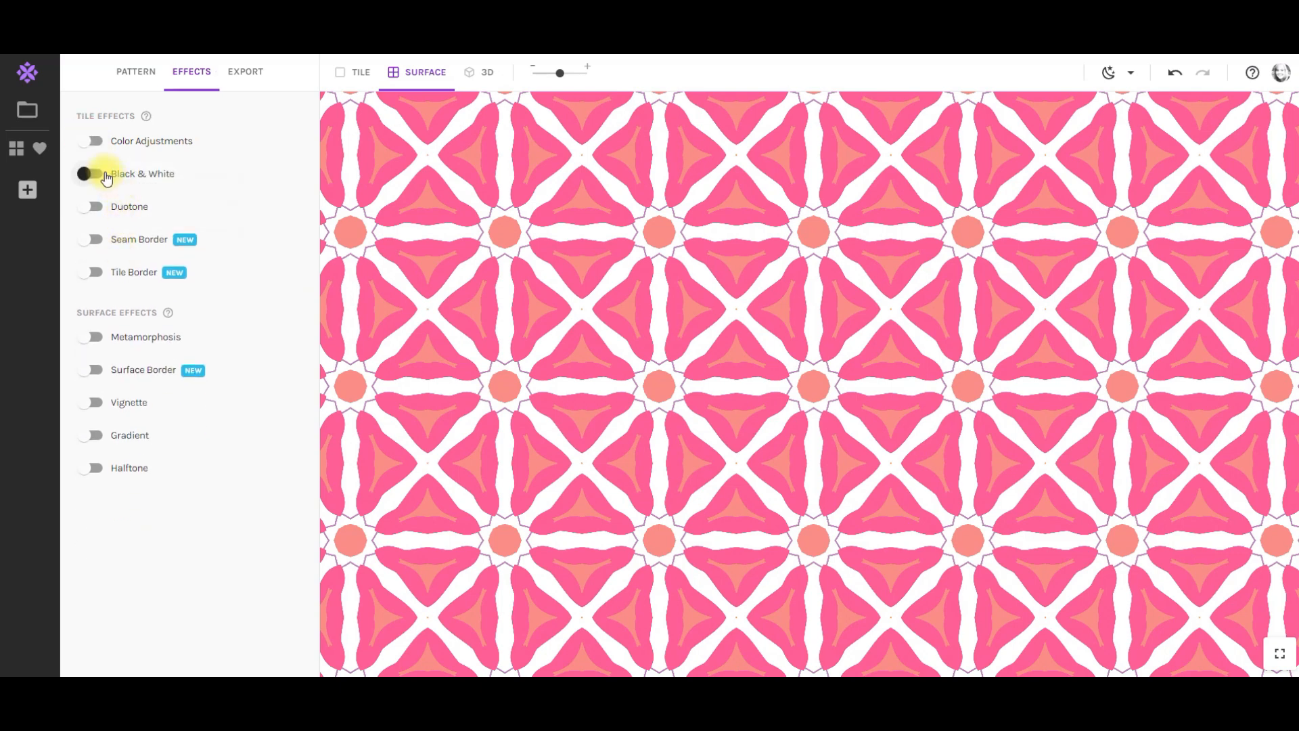
Try the Black & White tile effect with its Contrast setting and turn the effect off again.
left_click(95, 174)
mouse_move(238, 209)
left_mouse_down()
mouse_move(214, 209)
mouse_move(252, 209)
mouse_move(240, 209)
left_mouse_up()
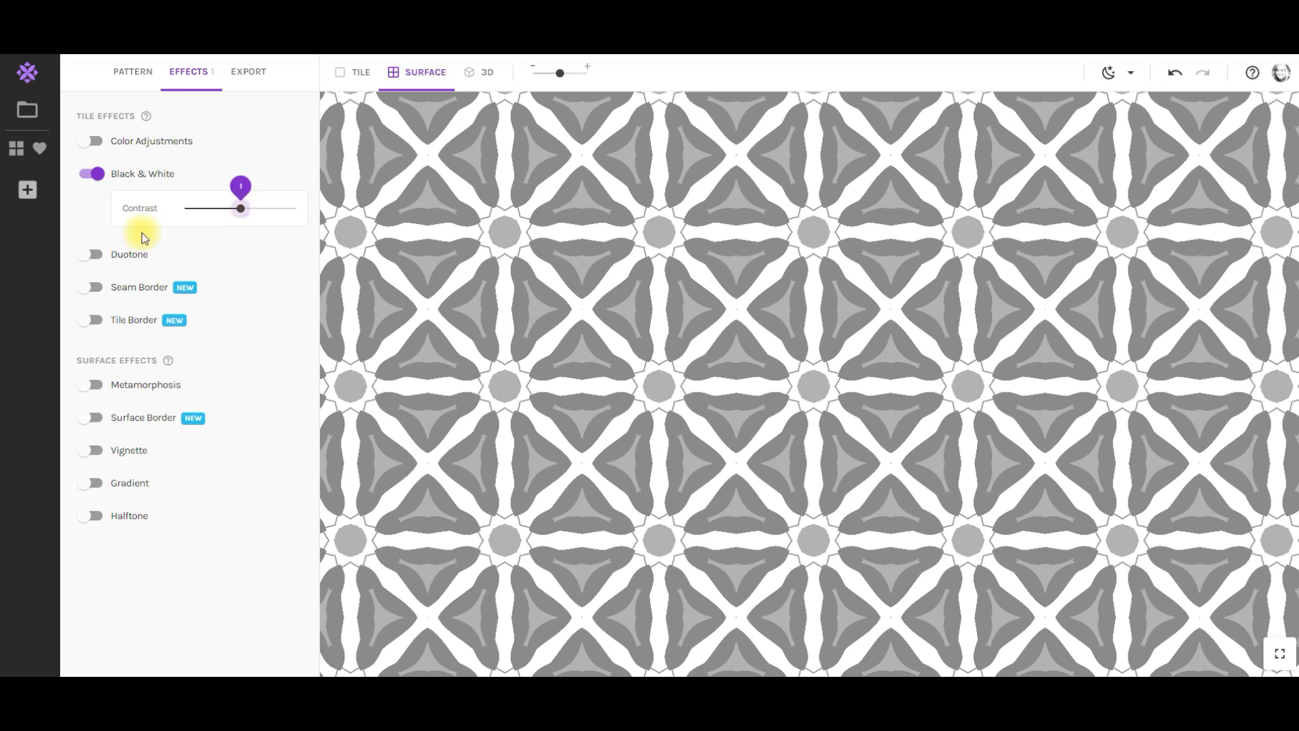
left_click(94, 178)
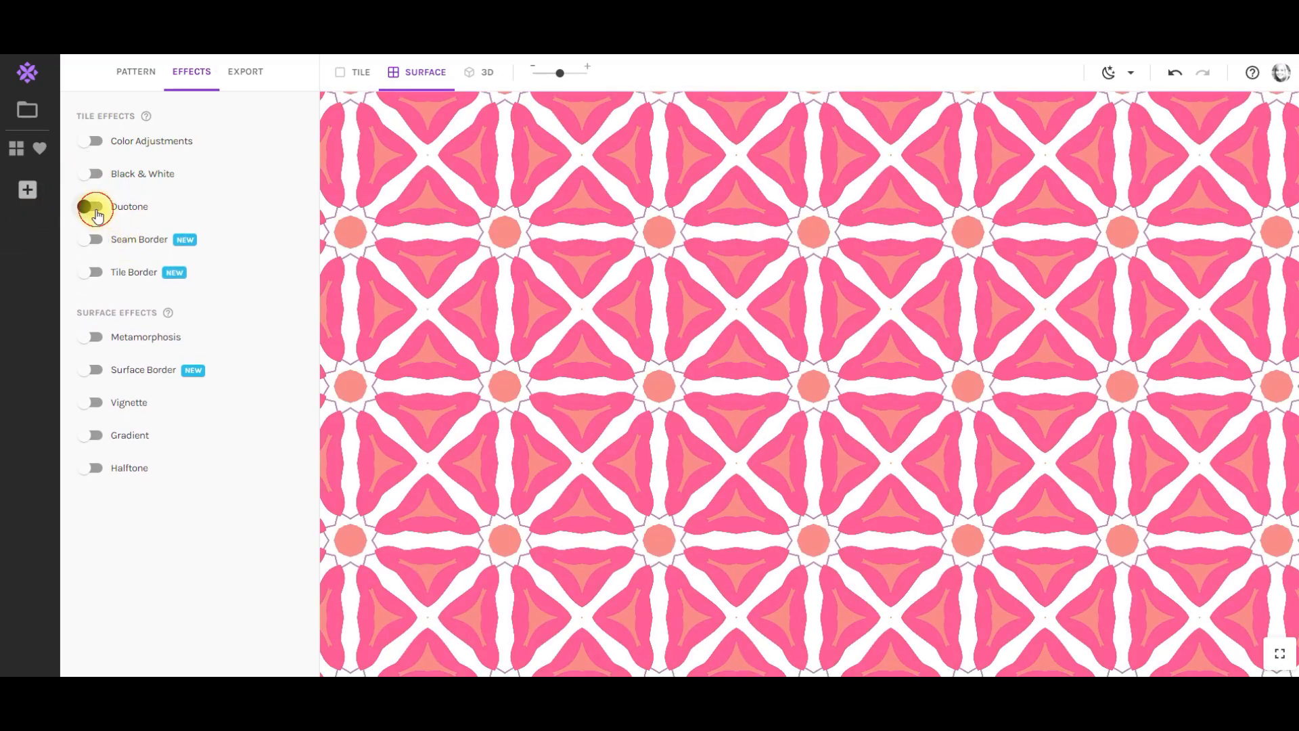
Try the Duotone tile effect, checking its preset colour pairs, dark colour picker and Amount setting, and turn it off again.
left_click(95, 208)
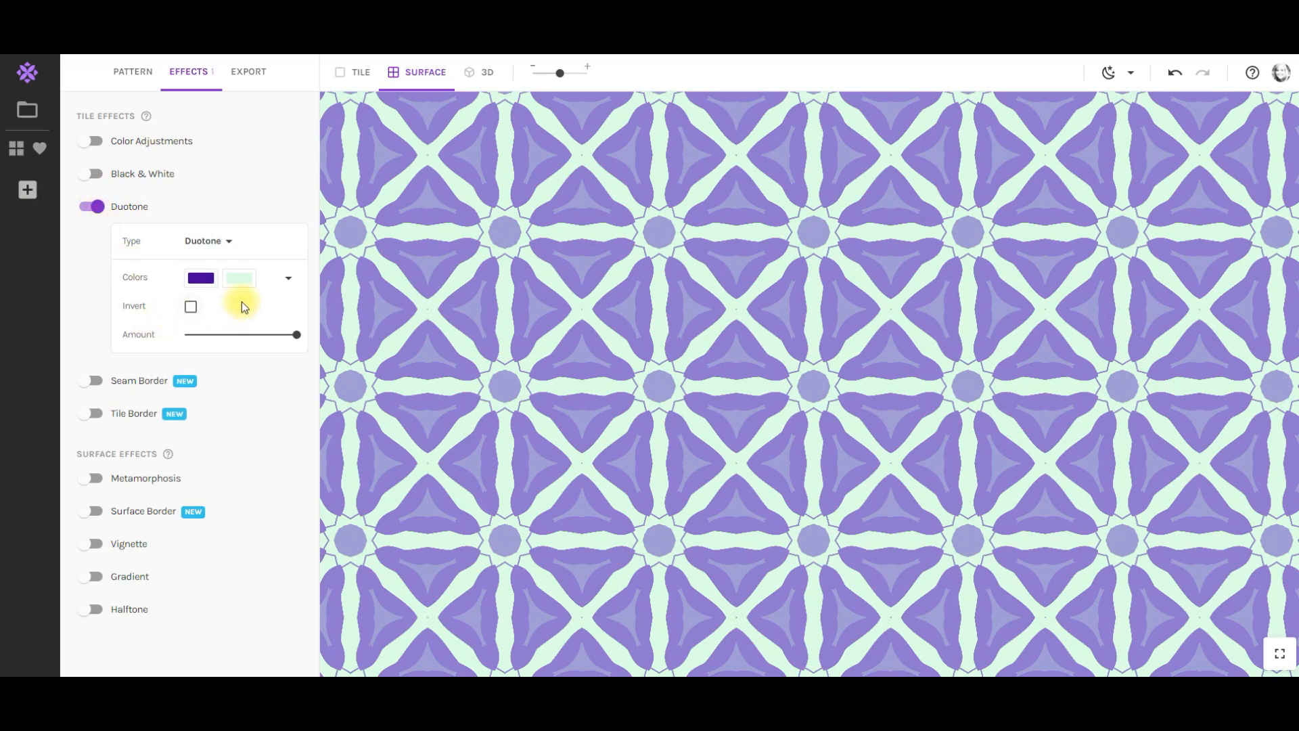
left_click(287, 278)
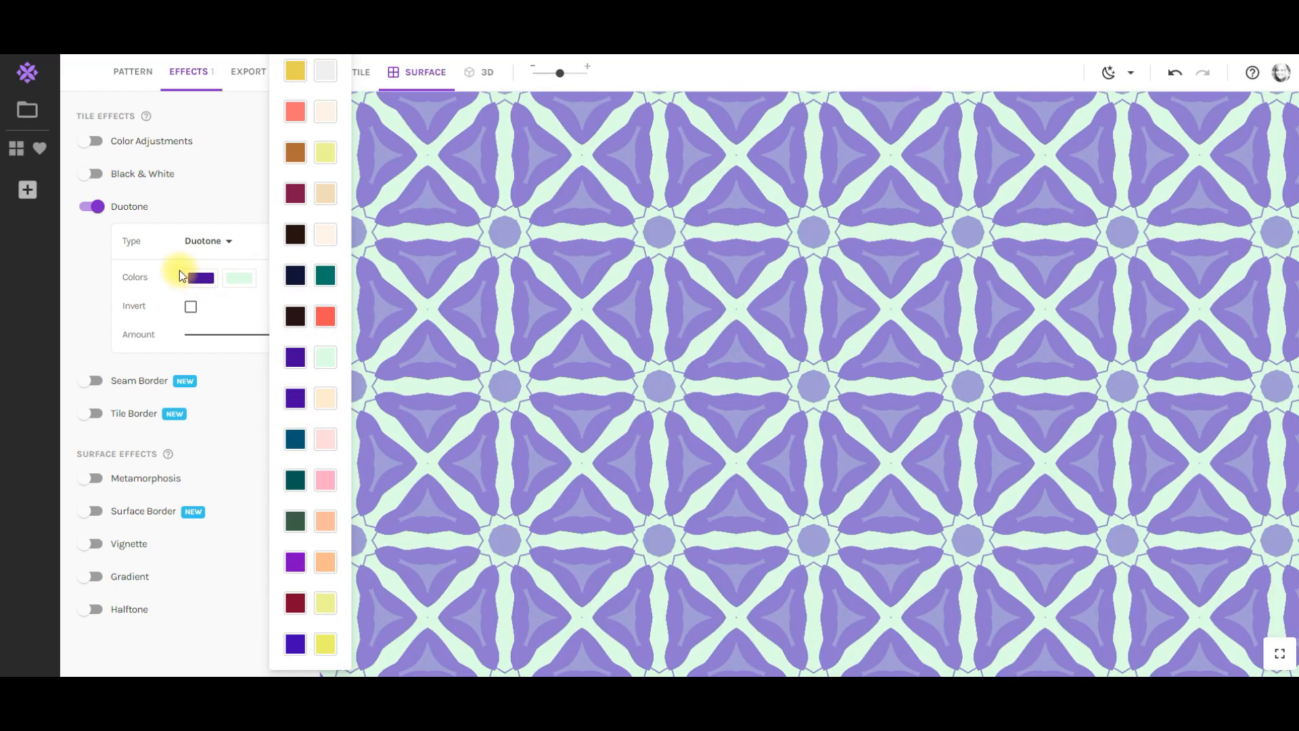
left_click(198, 278)
left_click(198, 277)
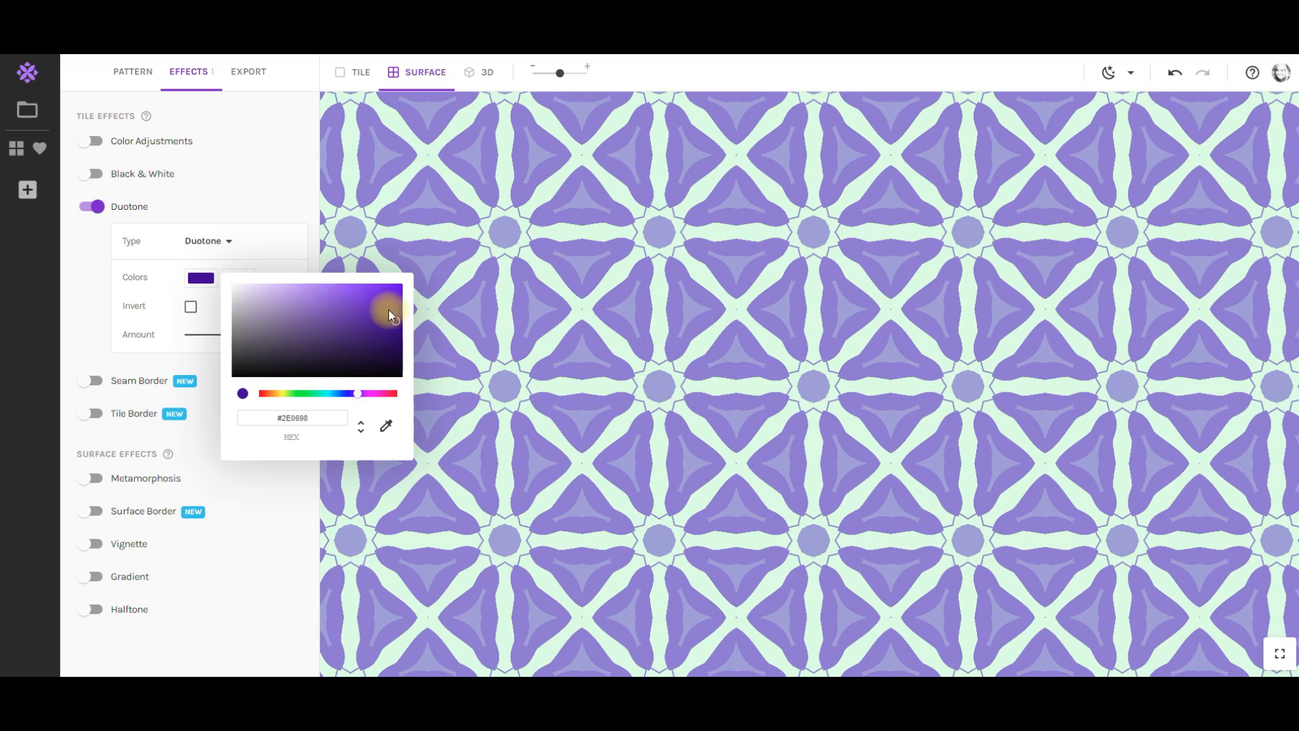
left_click(166, 270)
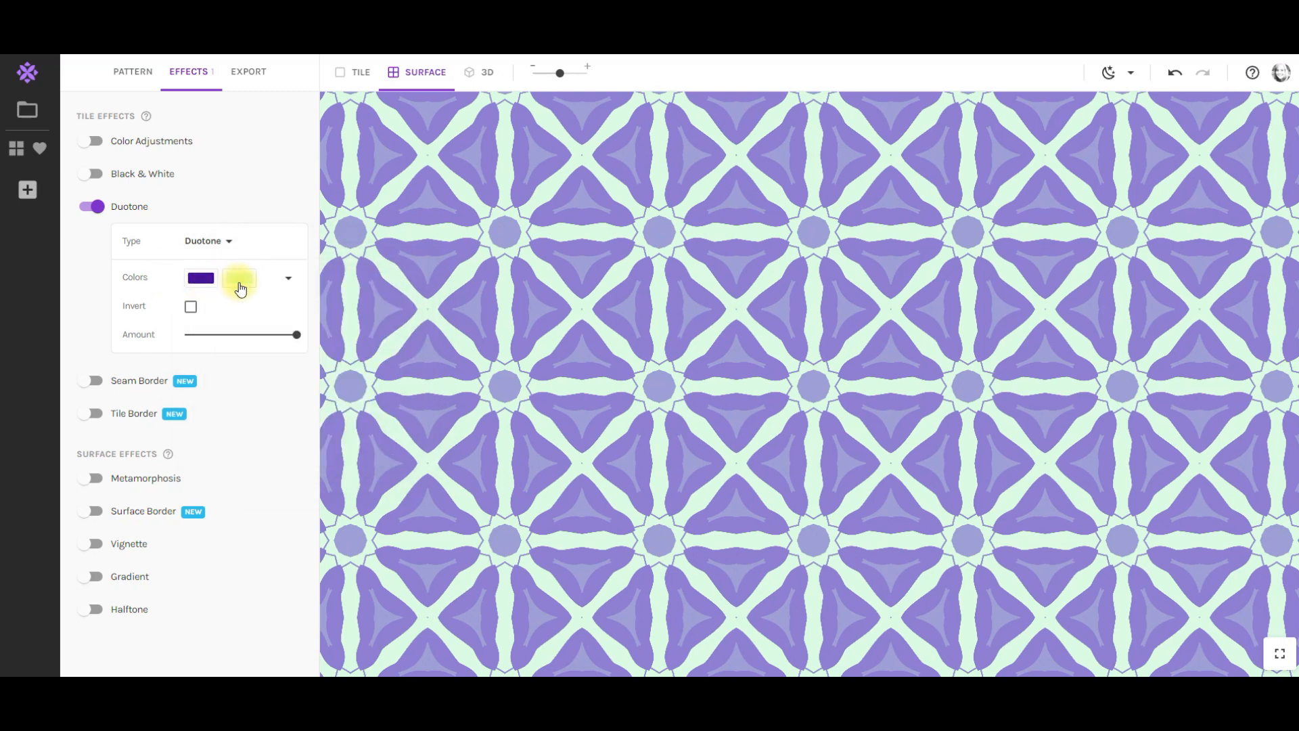
mouse_move(291, 347)
mouse_move(295, 338)
left_mouse_down()
mouse_move(218, 335)
mouse_move(297, 334)
left_mouse_up()
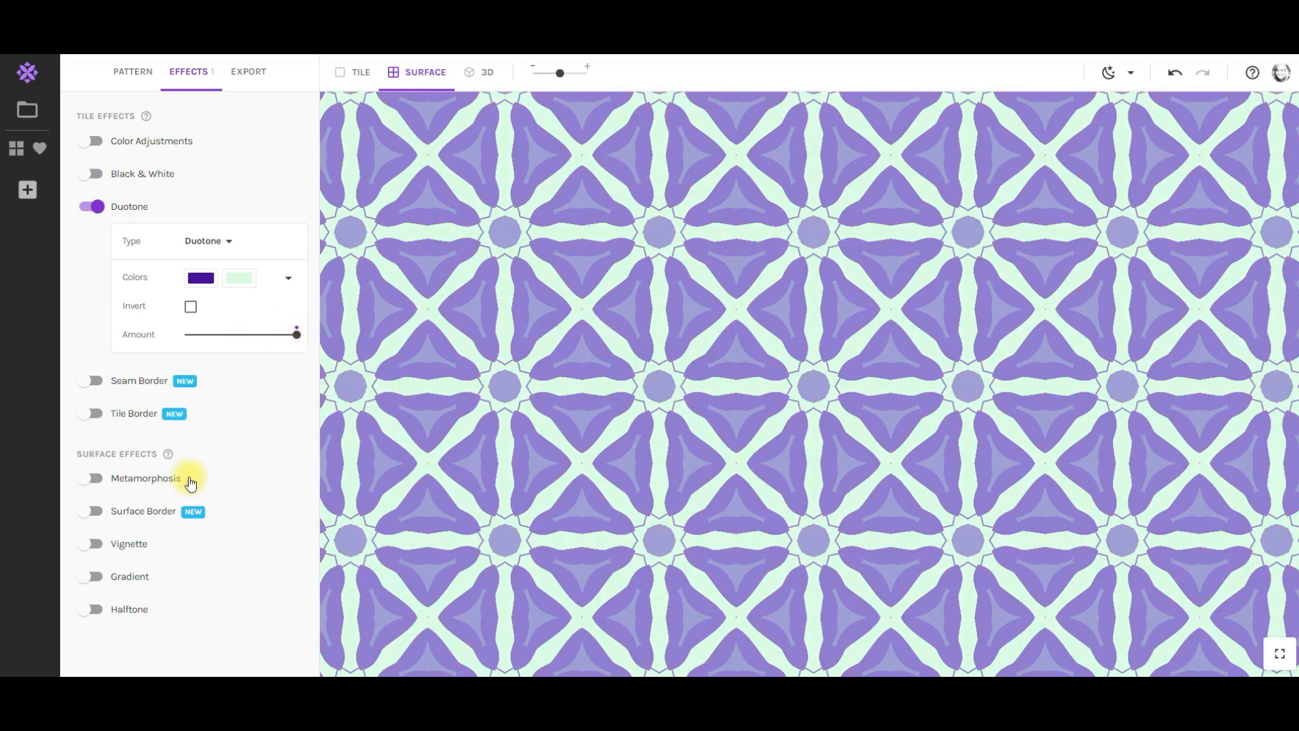
left_click(79, 207)
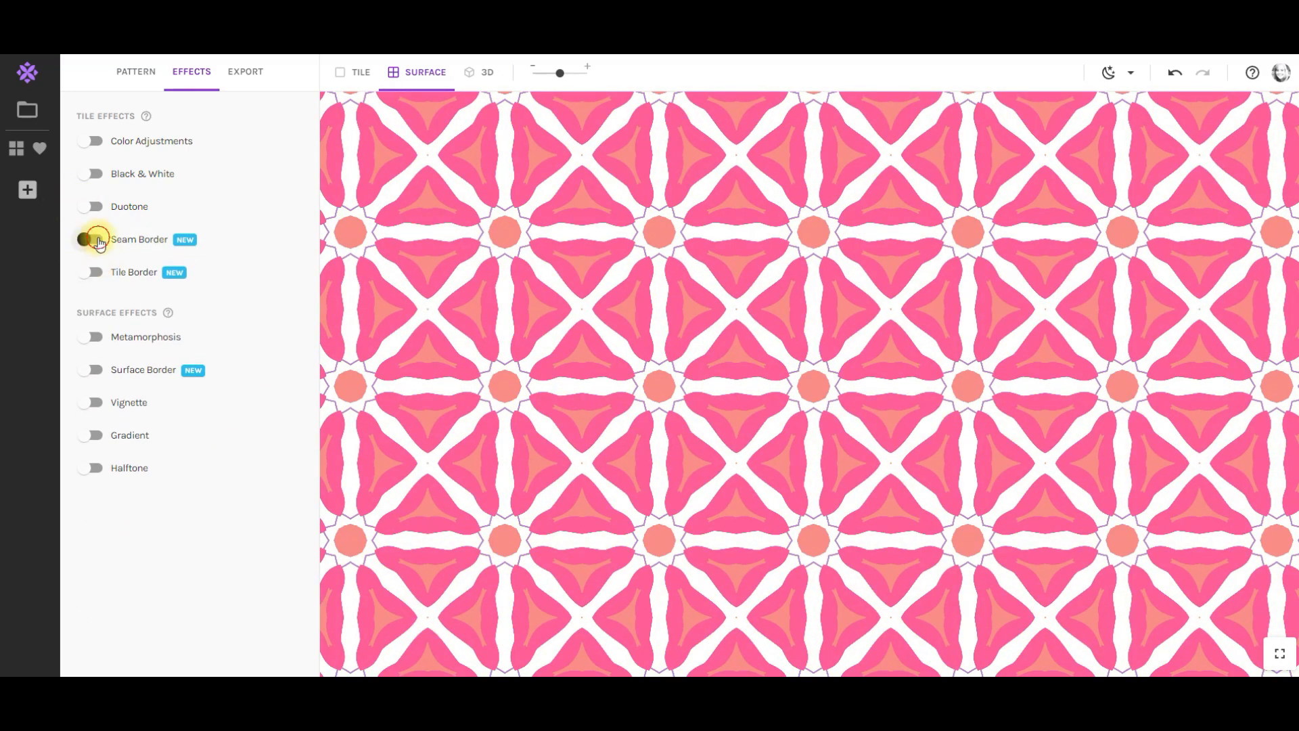
Try the Seam Border tile effect with its Width setting and the Tile Border effect, turning both off again.
left_click(88, 239)
mouse_move(211, 310)
mouse_move(211, 306)
left_mouse_down()
mouse_move(241, 303)
mouse_move(204, 302)
left_mouse_up()
left_click(88, 239)
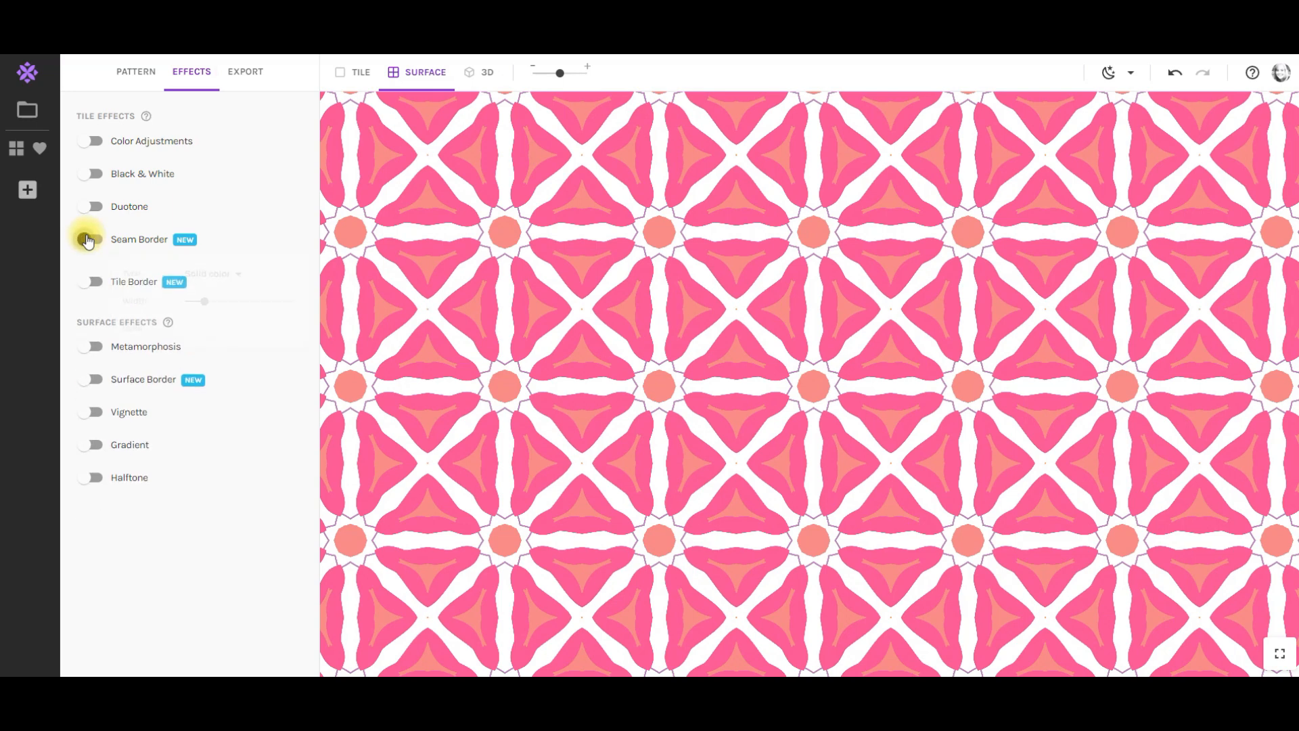
left_click(87, 271)
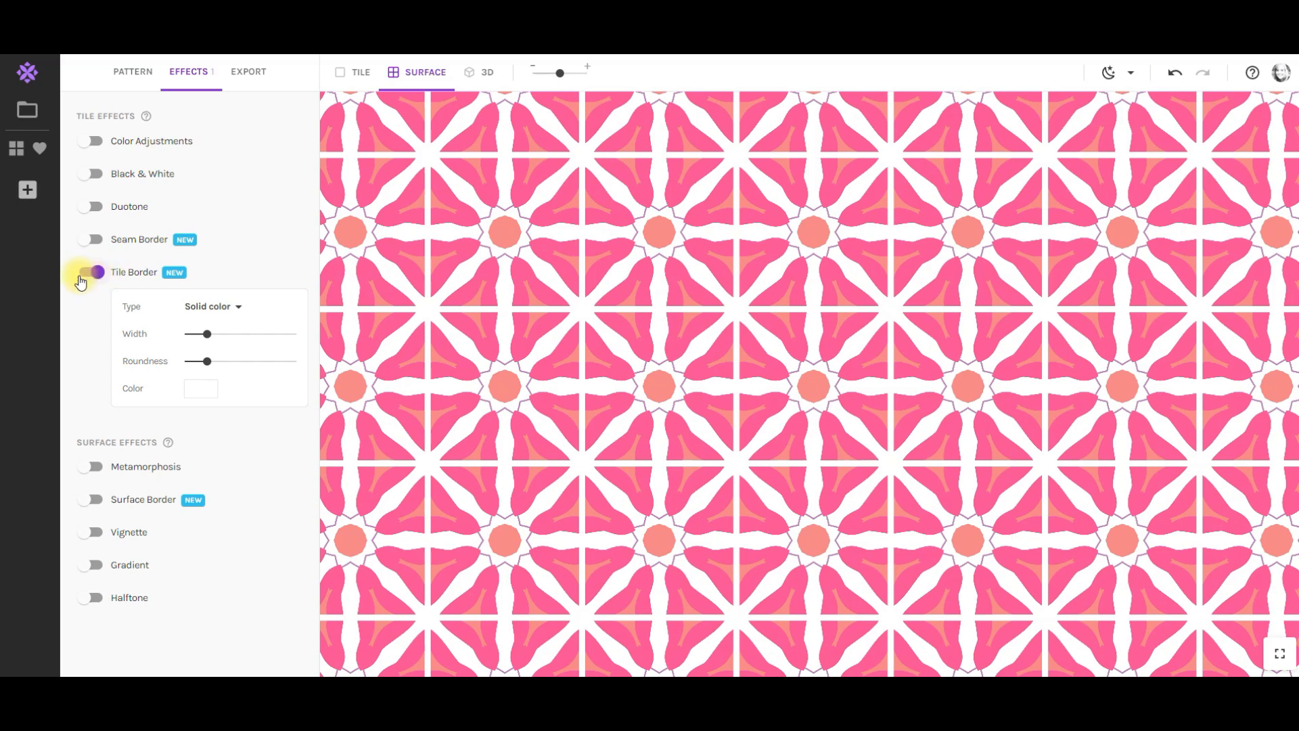
left_click(84, 273)
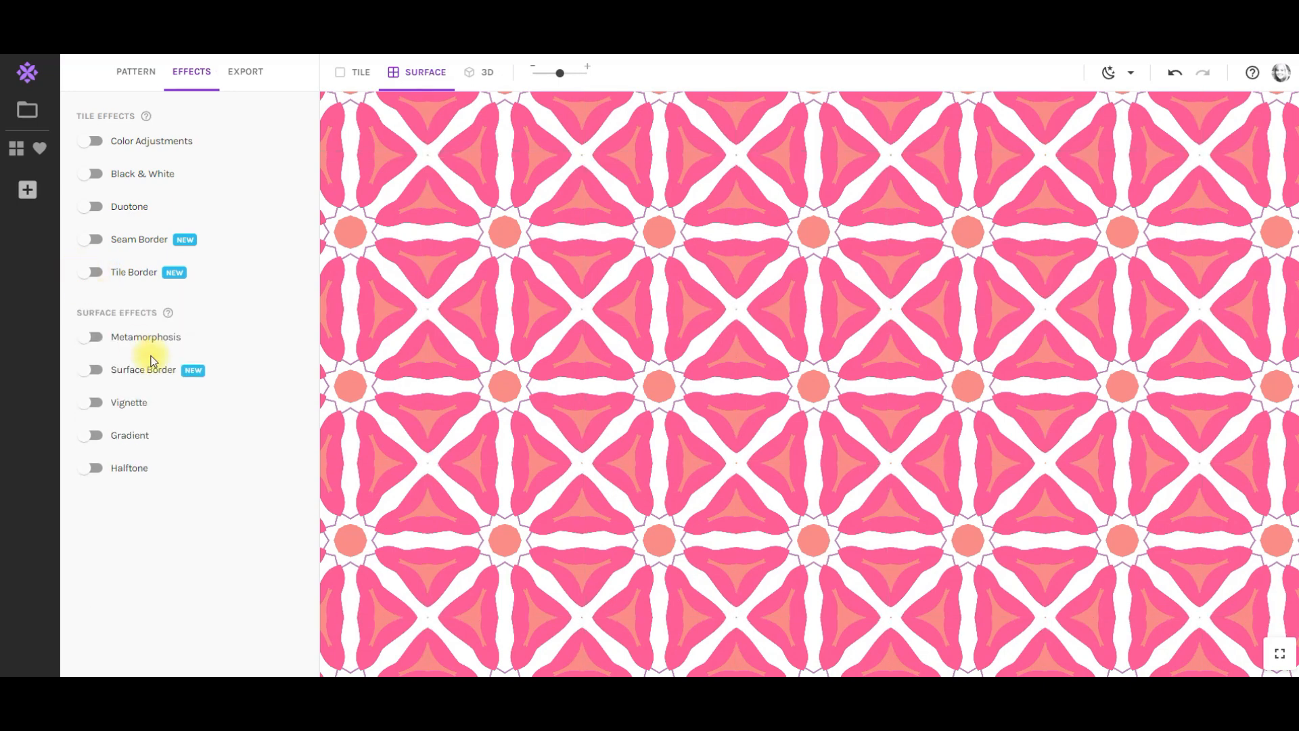
Try the Linear Metamorphosis surface effect on a smaller-scale pattern, adjusting its Horizontal setting and checking Vertical, and turn the effect off again.
left_click(100, 344)
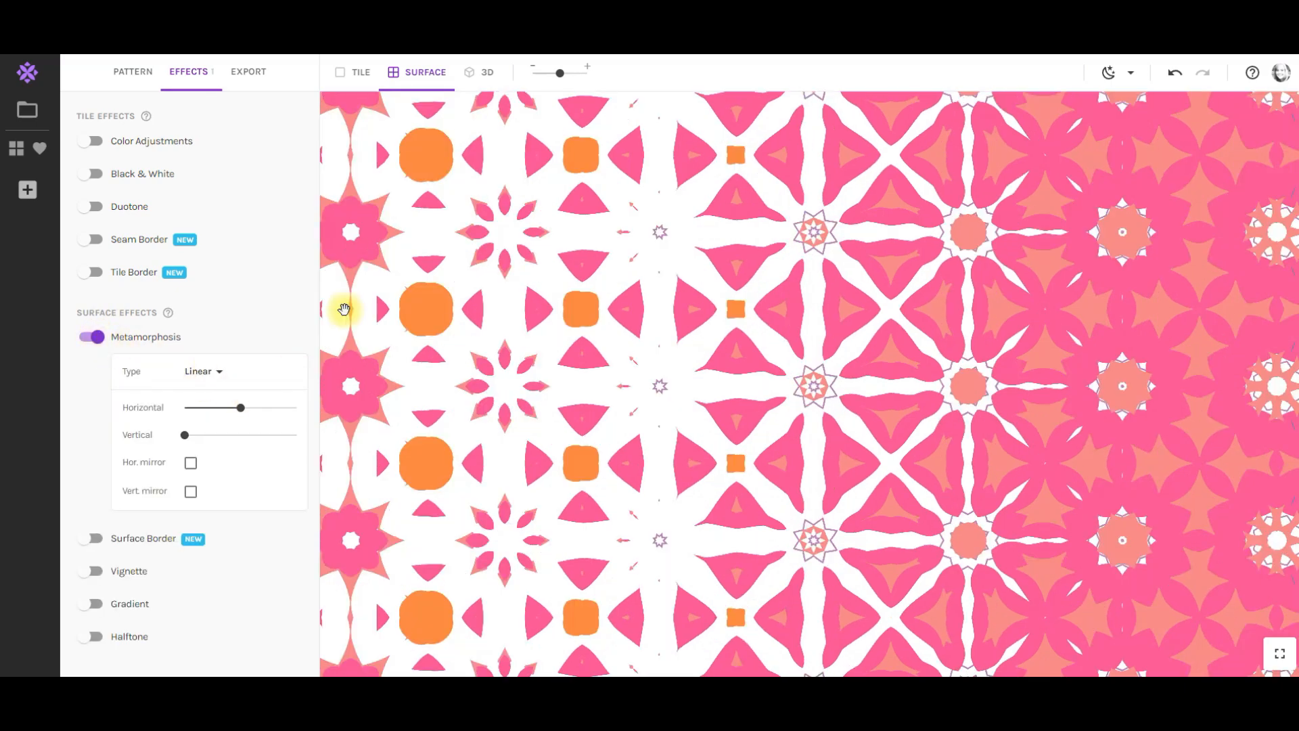
left_click_drag(559, 72, 555, 73)
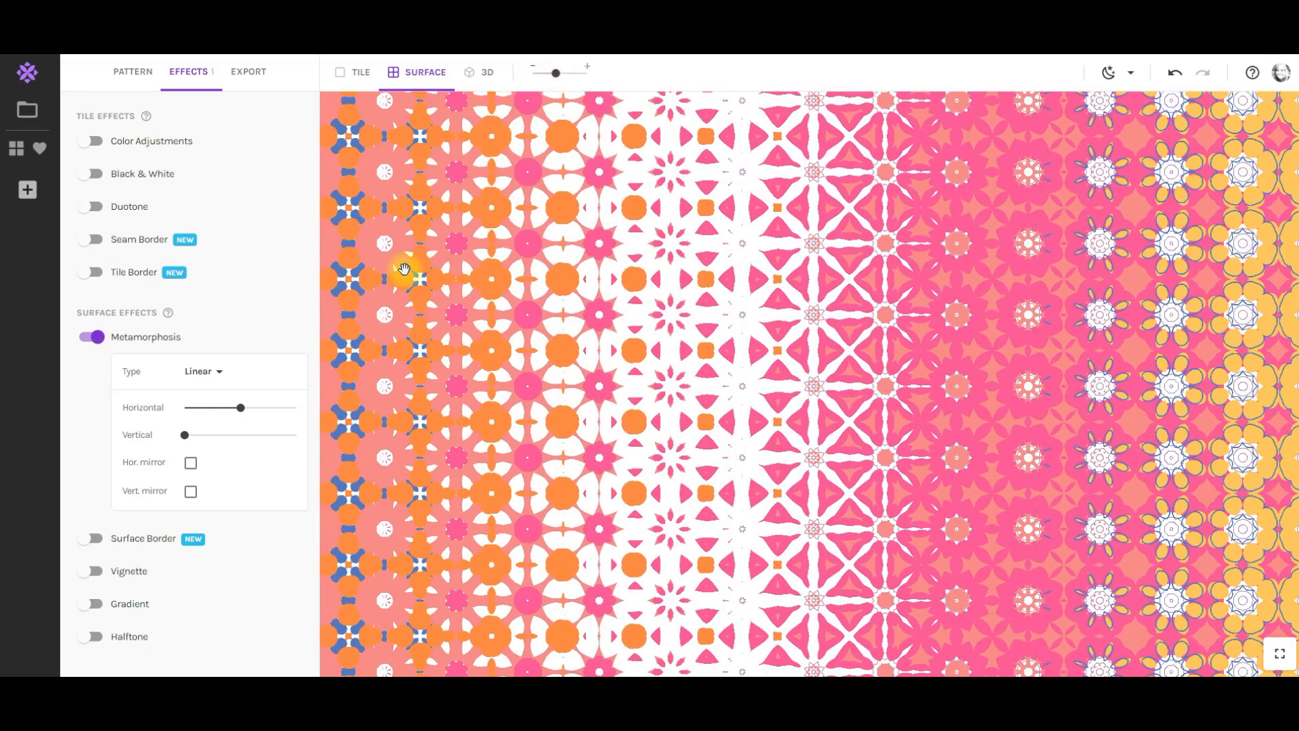
mouse_move(249, 421)
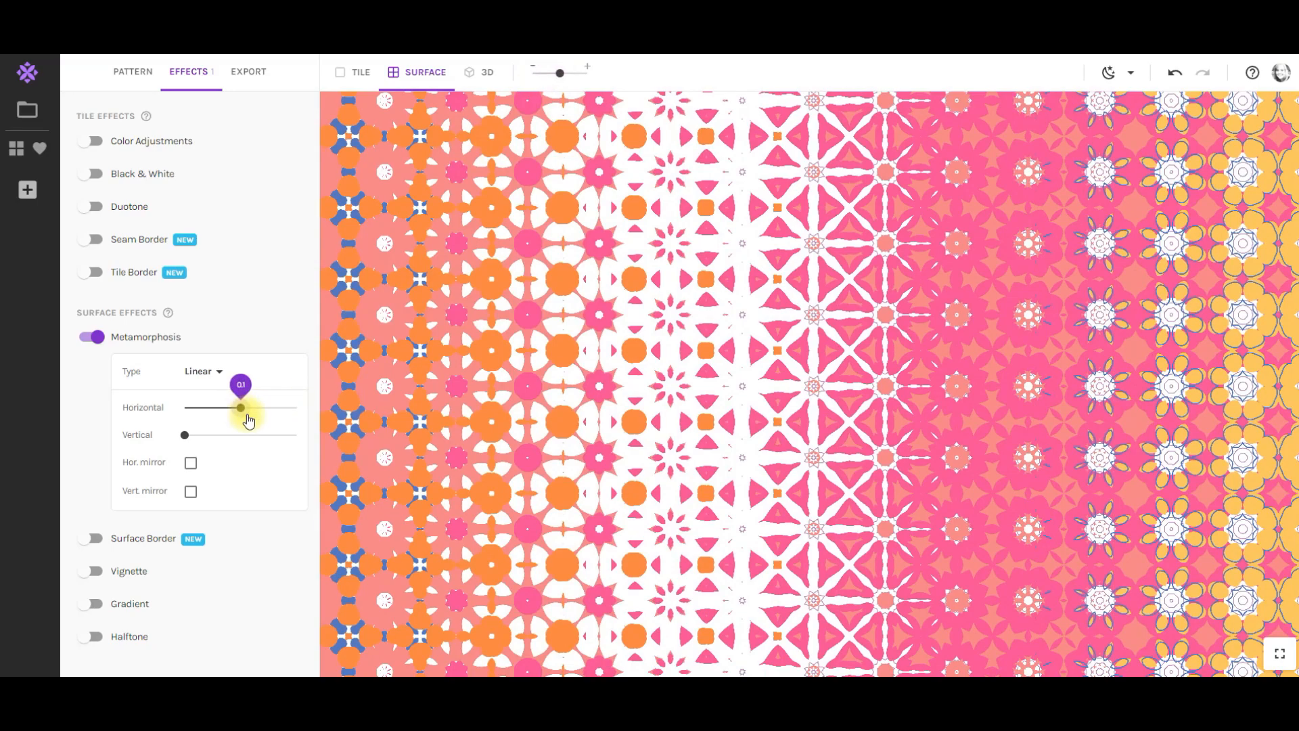
mouse_move(243, 417)
left_mouse_down()
mouse_move(200, 418)
mouse_move(247, 417)
left_mouse_up()
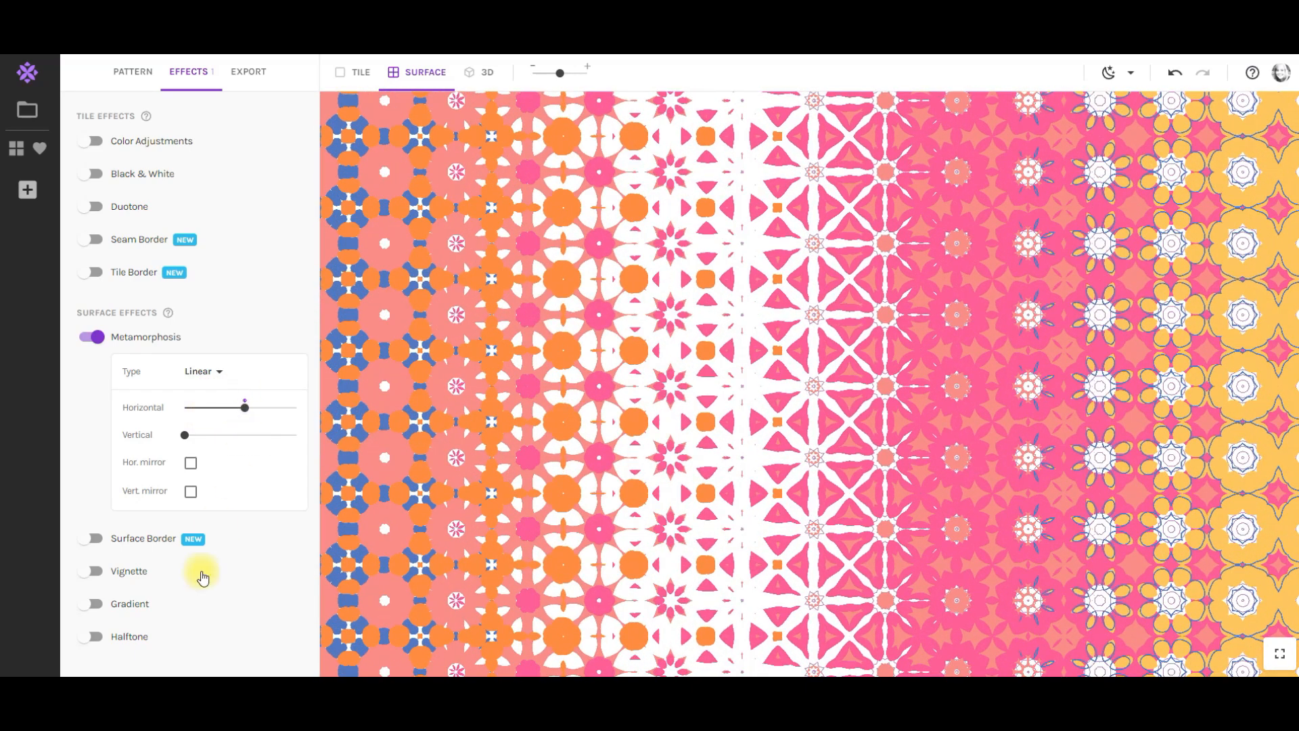
mouse_move(183, 436)
left_mouse_down()
mouse_move(245, 441)
mouse_move(184, 440)
left_mouse_up()
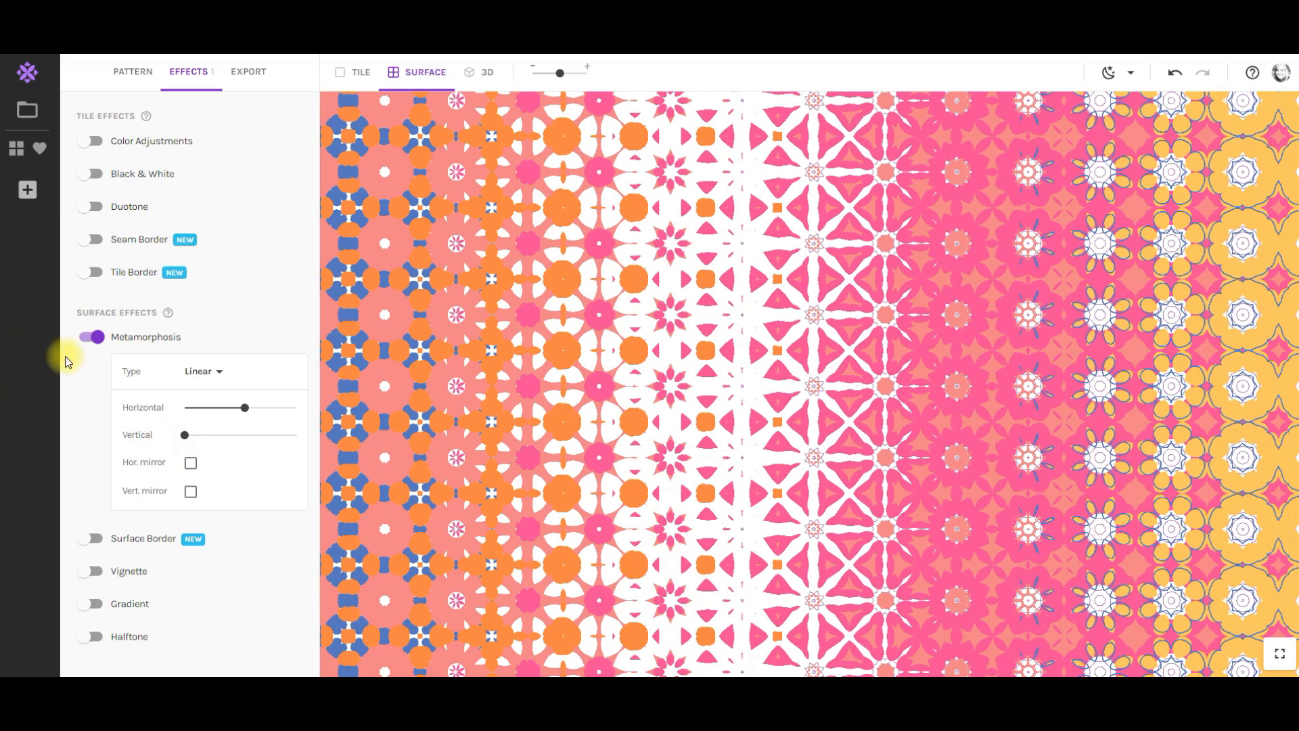
left_click(90, 336)
Try the Surface Border and Vignette surface effects one at a time, turning each off again.
left_click(94, 370)
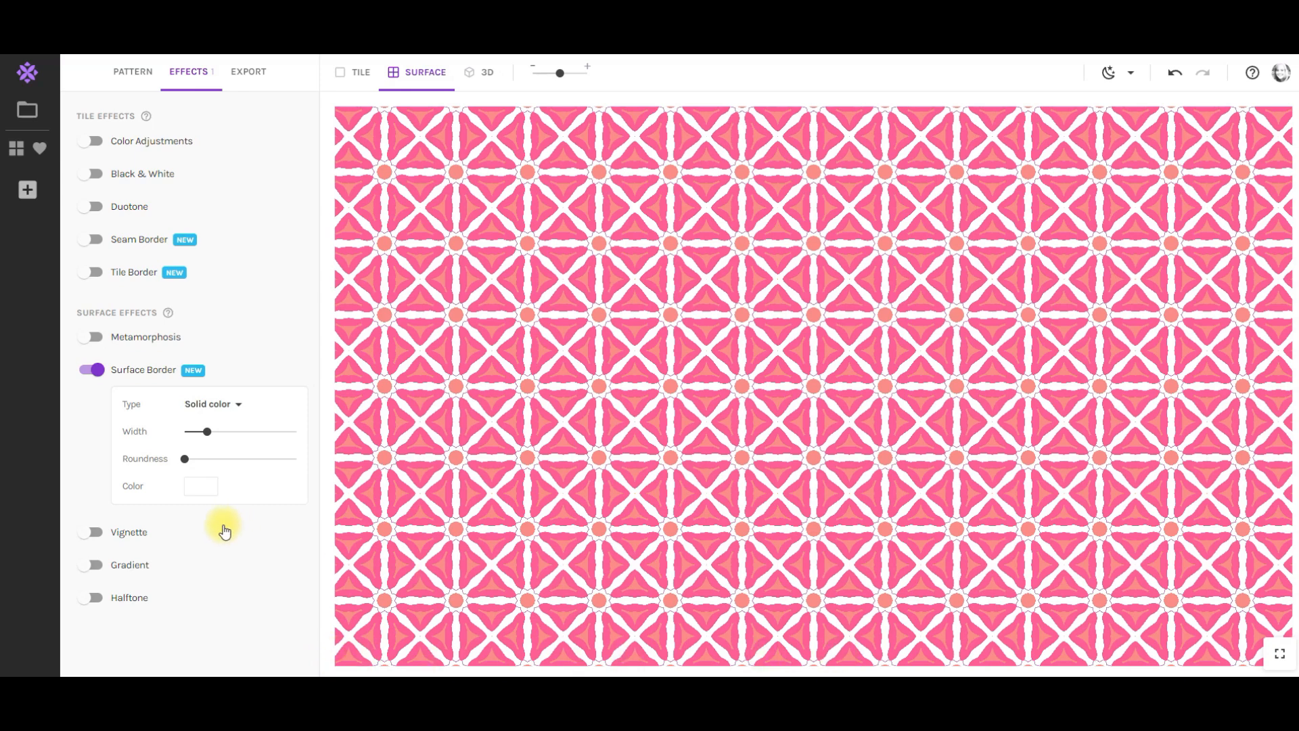
left_click(92, 369)
left_click(95, 401)
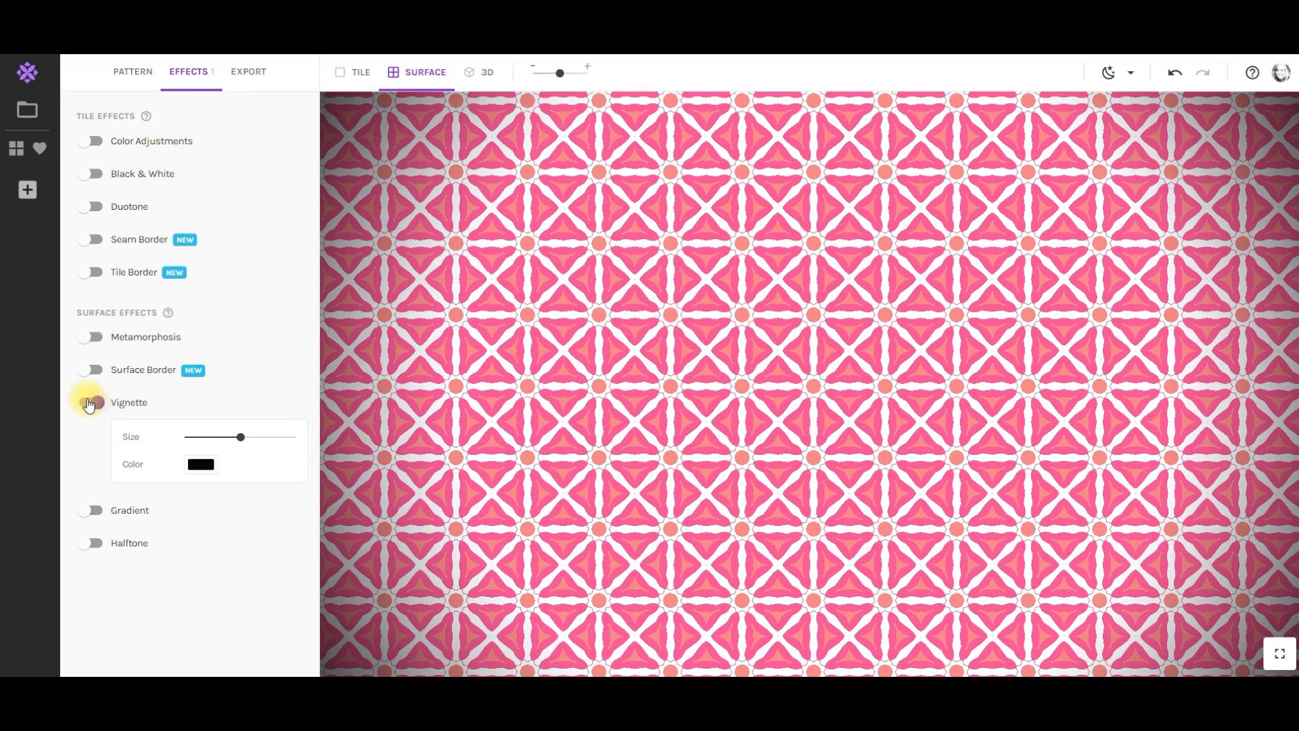
left_click(89, 404)
Try the Gradient surface effect with its preset colour pairs and dark colour picker, and the Halftone effect, turning both off again.
left_click(93, 433)
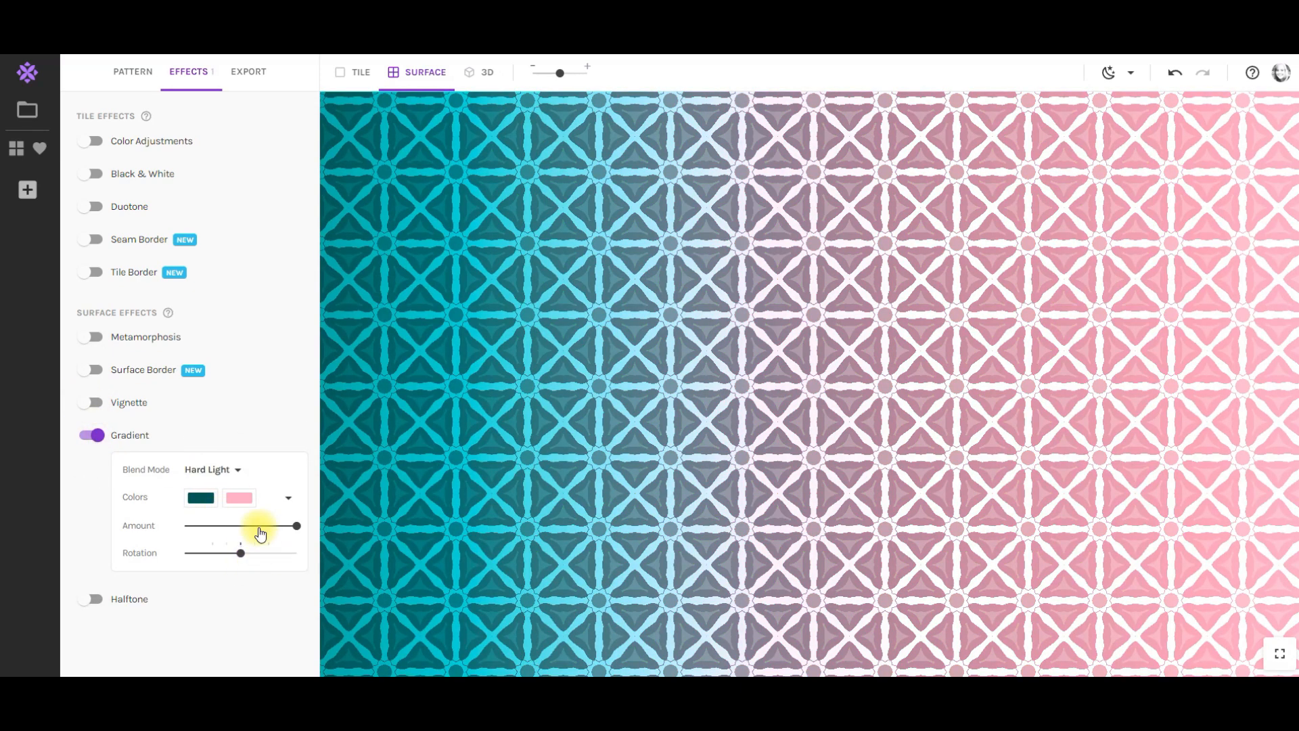
left_click(288, 497)
scroll(324, 460, "down", 1)
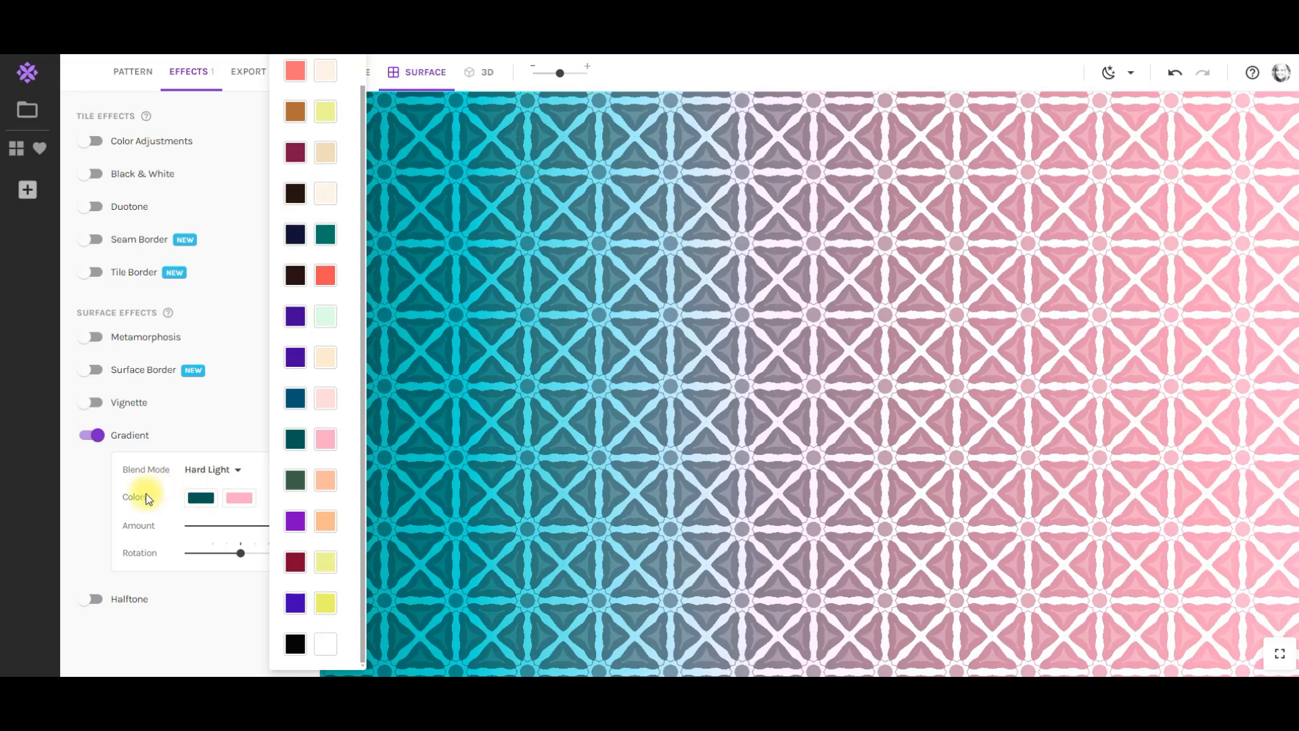
left_click(193, 498)
left_click(200, 497)
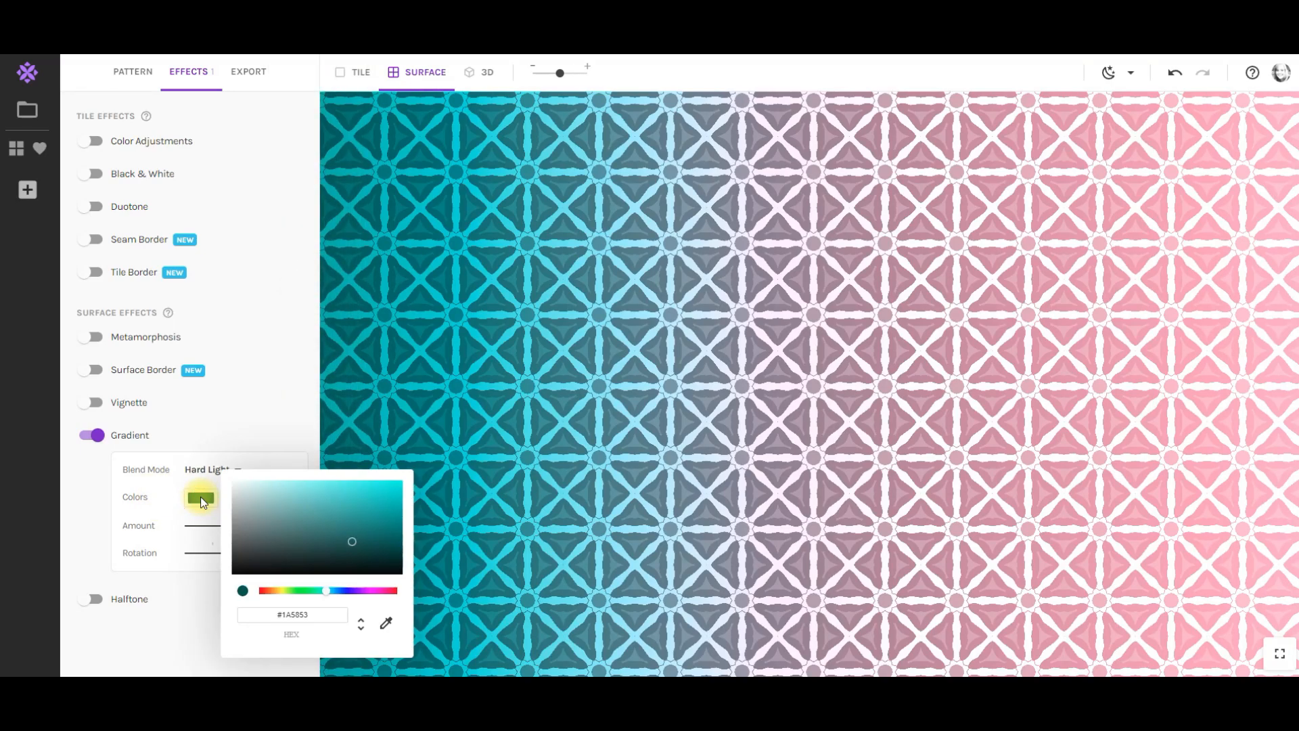
left_click(88, 443)
left_click(82, 435)
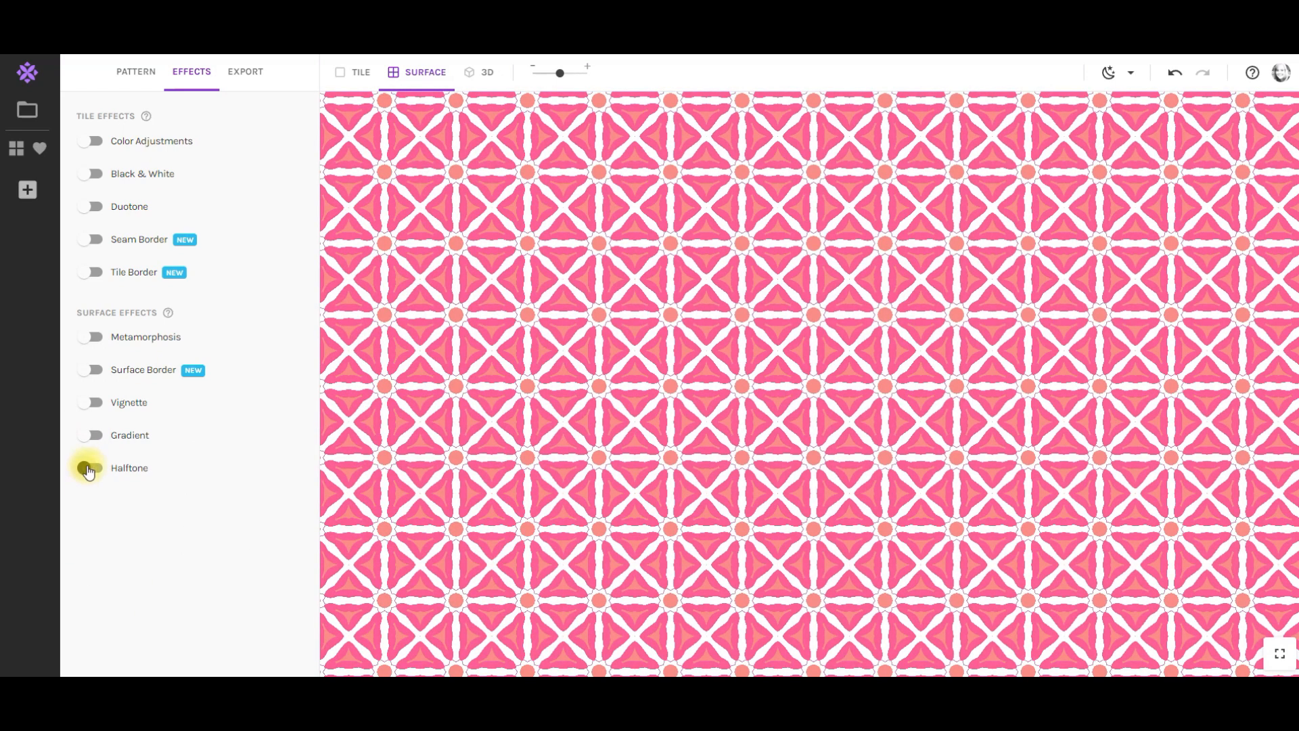
left_click(99, 471)
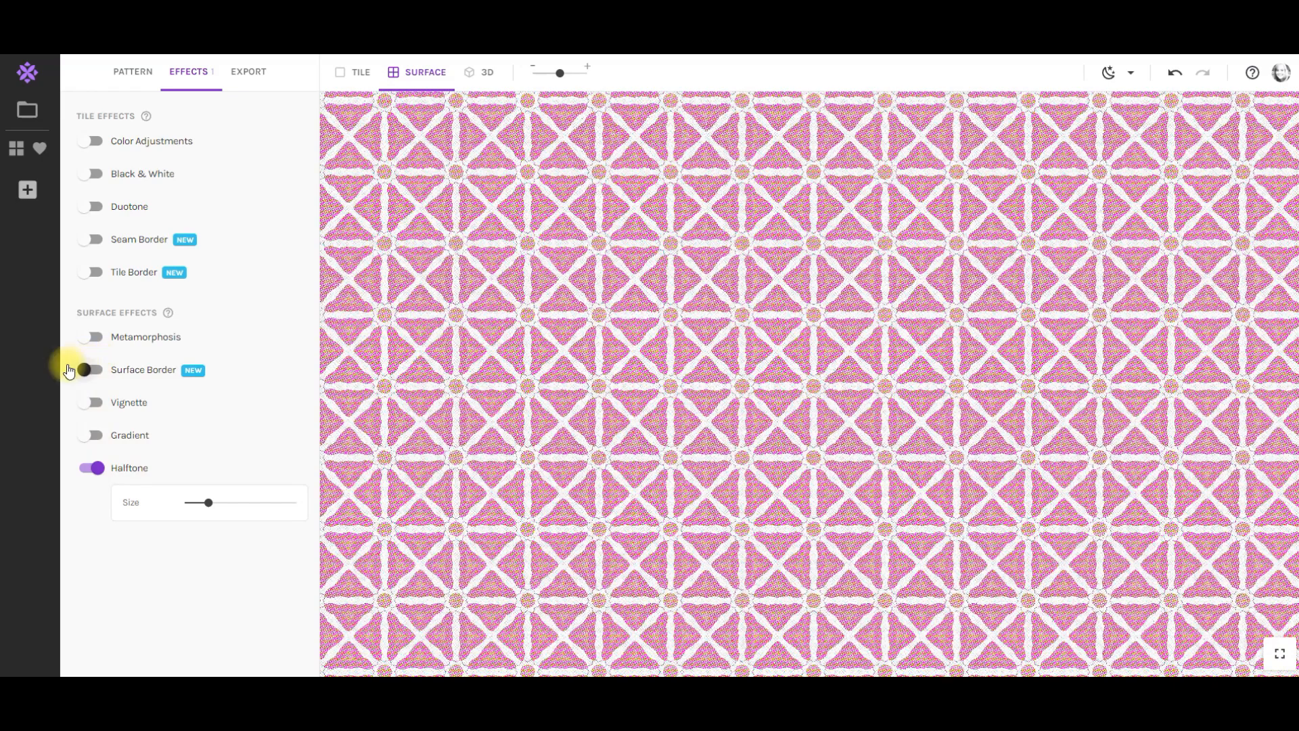
left_click(84, 472)
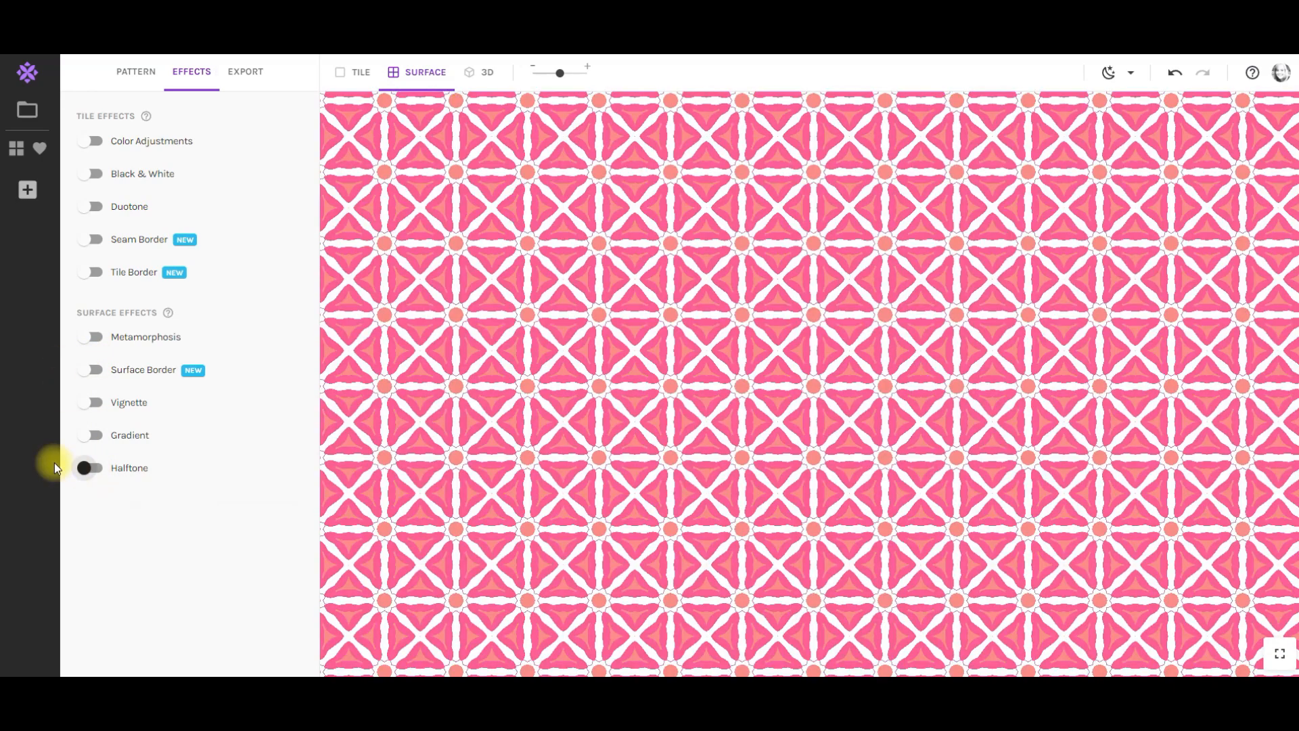
Try combining Metamorphosis with the Black & White tile effect at a higher Contrast, and turn both effects off again.
left_click(95, 337)
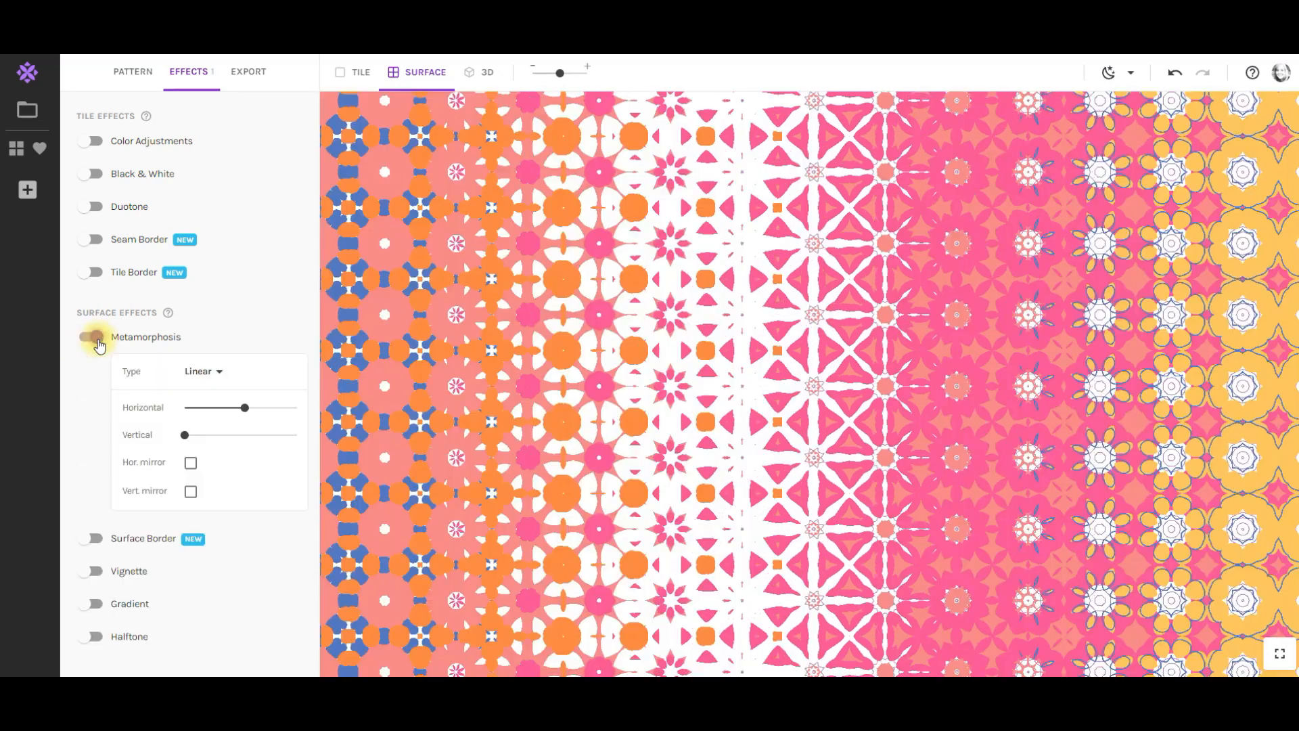
left_click(89, 174)
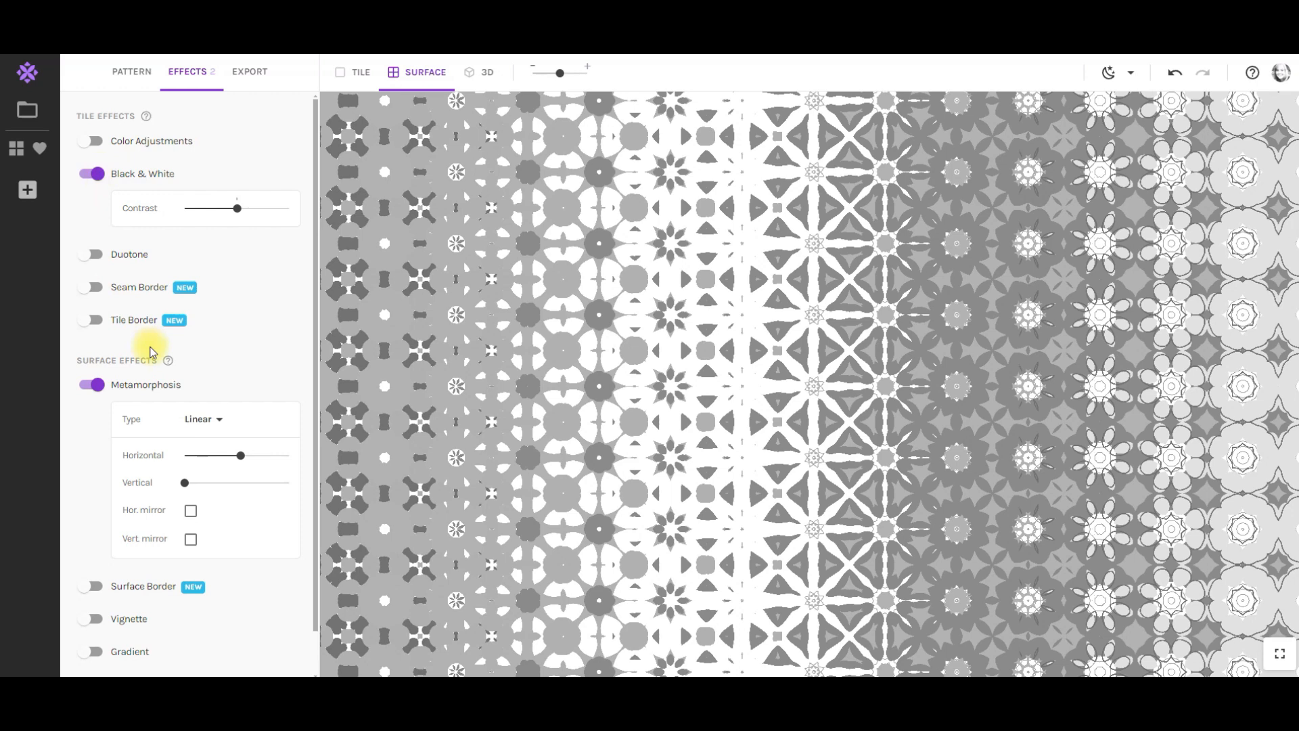
mouse_move(237, 208)
left_mouse_down()
mouse_move(271, 212)
mouse_move(249, 208)
left_mouse_up()
left_click(89, 173)
left_click(91, 349)
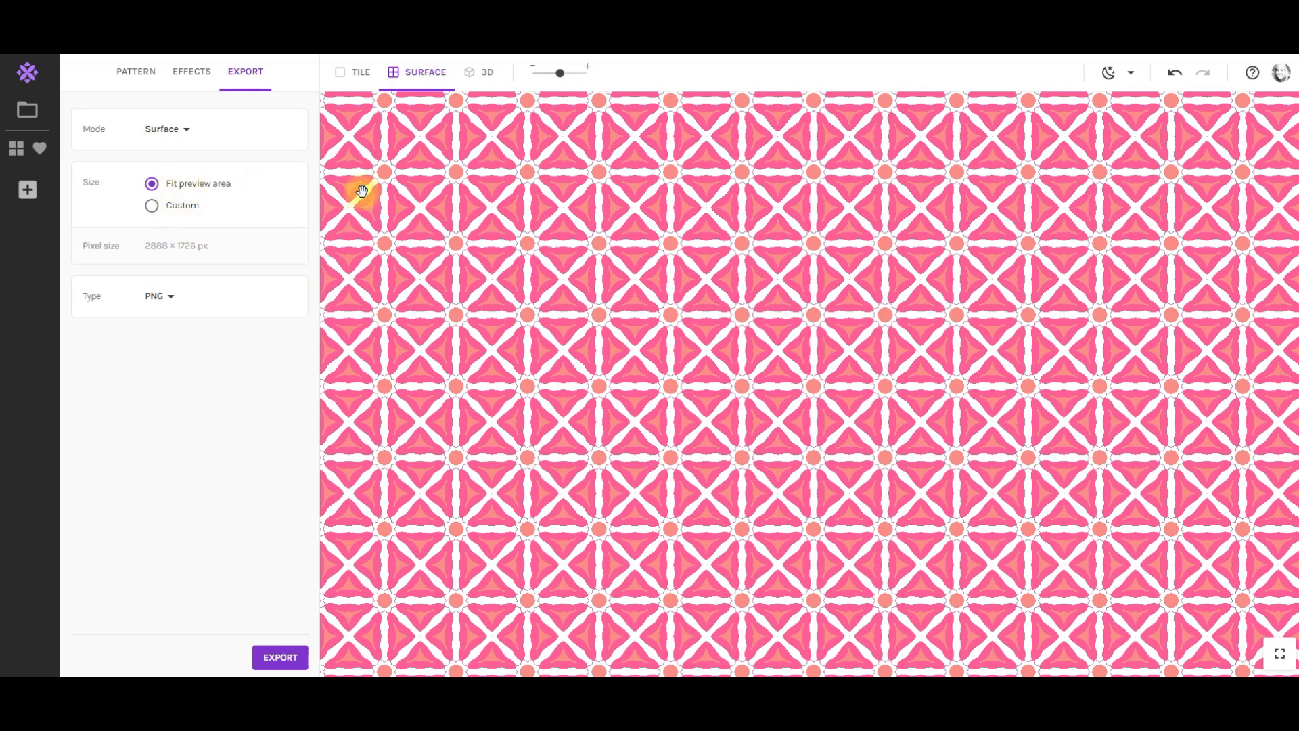
Set the surface export to a custom size of 3000 × 3000 pixels.
left_click(152, 205)
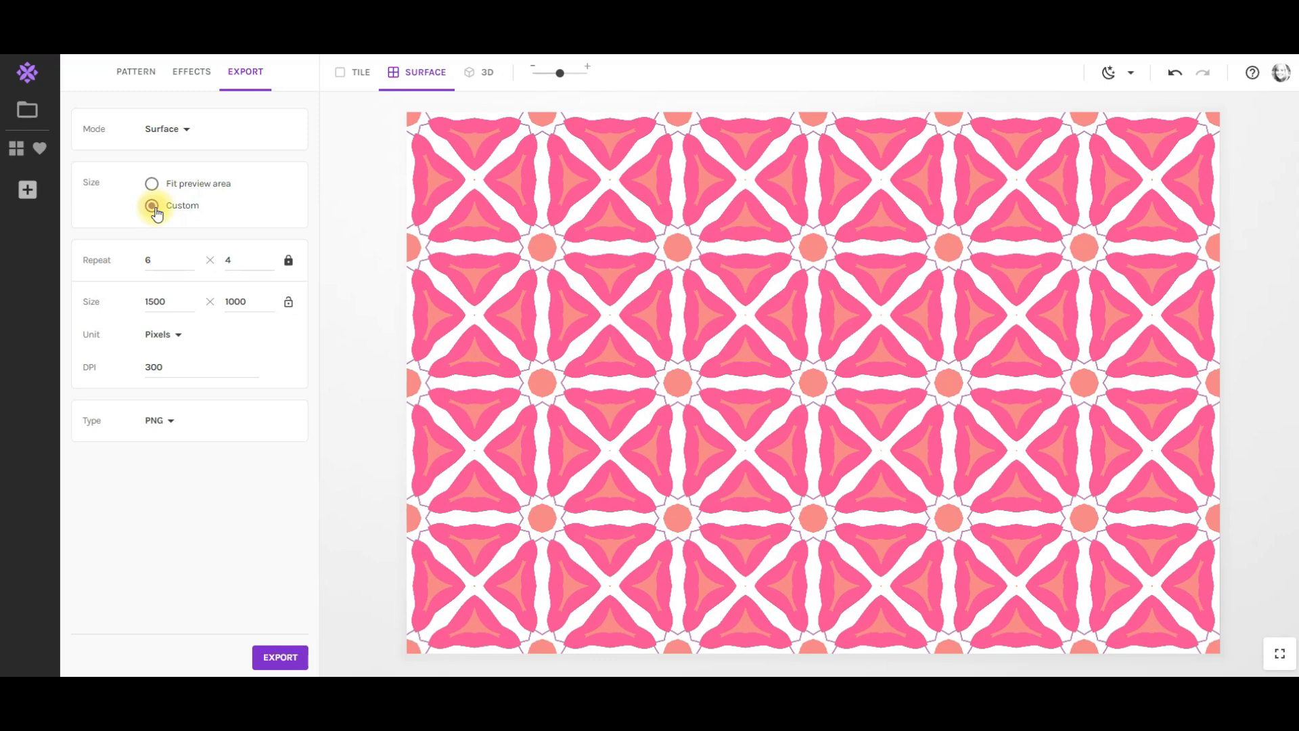
left_click(163, 263)
left_click_drag(175, 298, 138, 305)
type("3000")
left_click_drag(264, 298, 225, 301)
type("300")
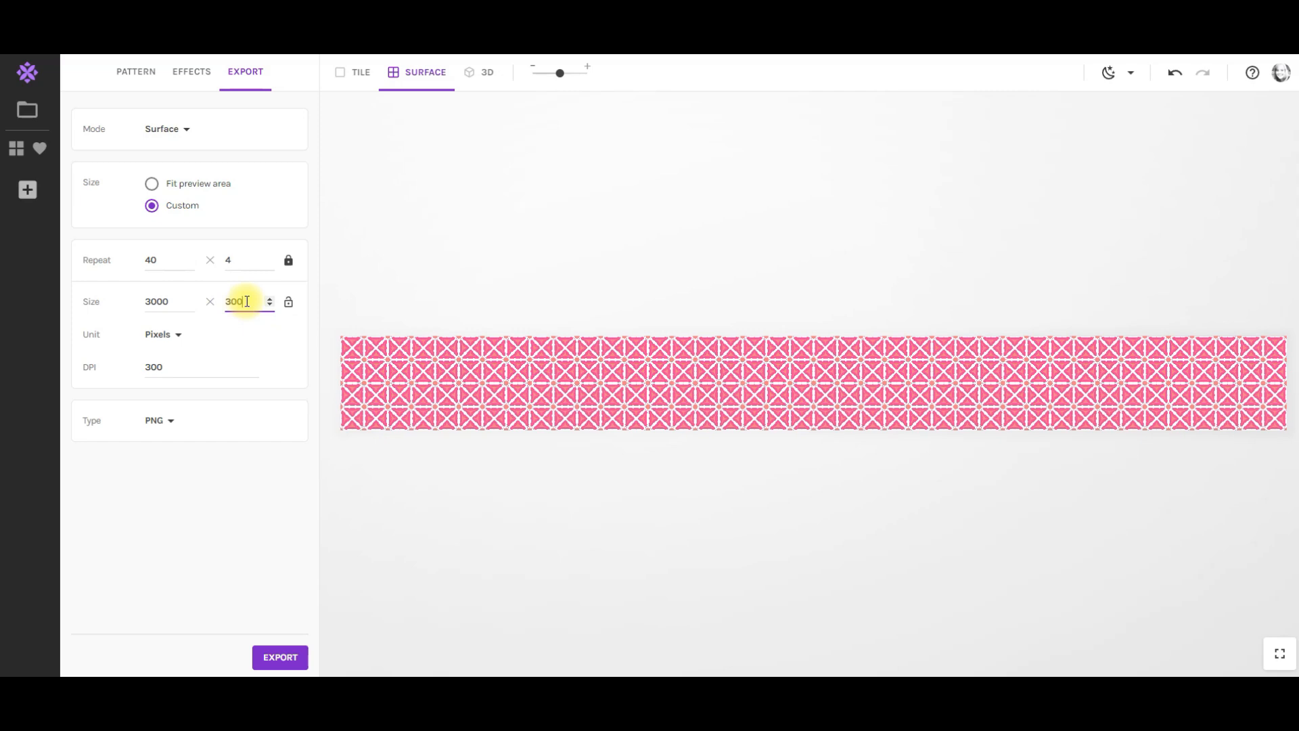
type("0")
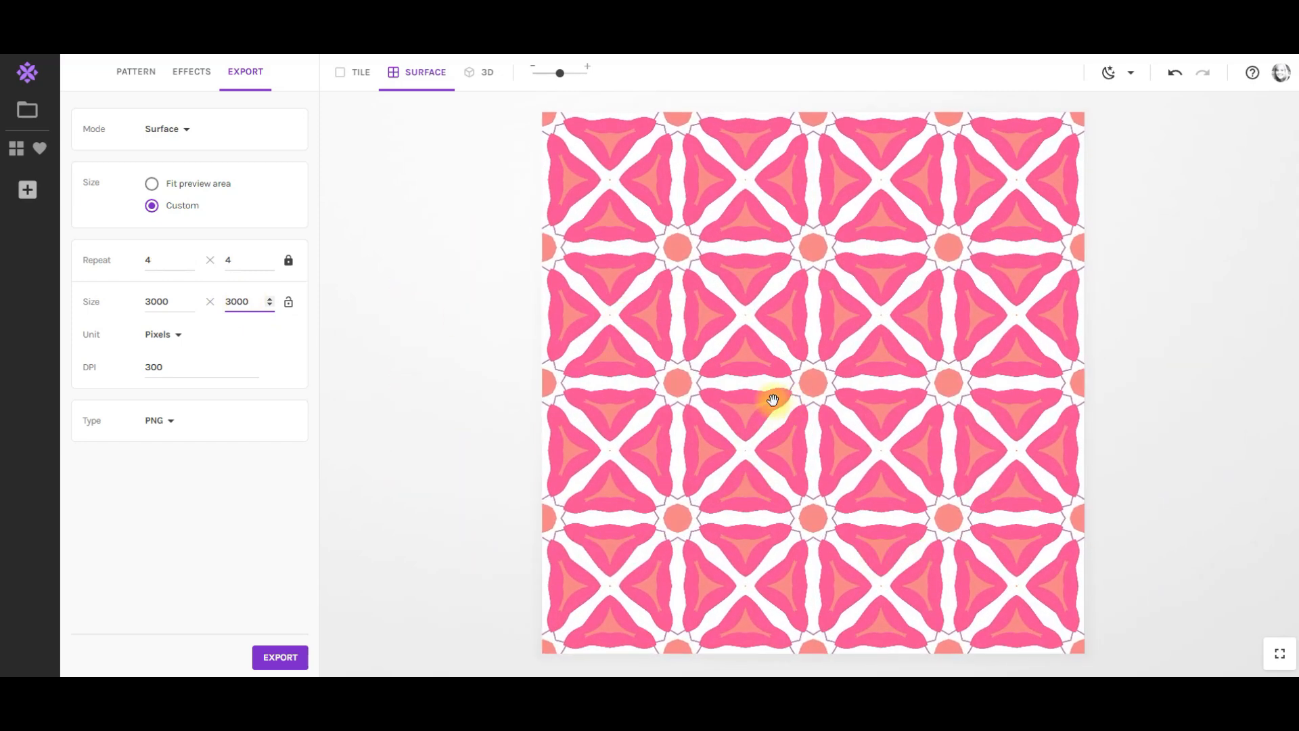
Scale the surface pattern down to 6.983 × 6.983 repeats and set the export file type to JPEG.
left_click_drag(559, 73, 551, 73)
left_click(162, 422)
left_click(167, 444)
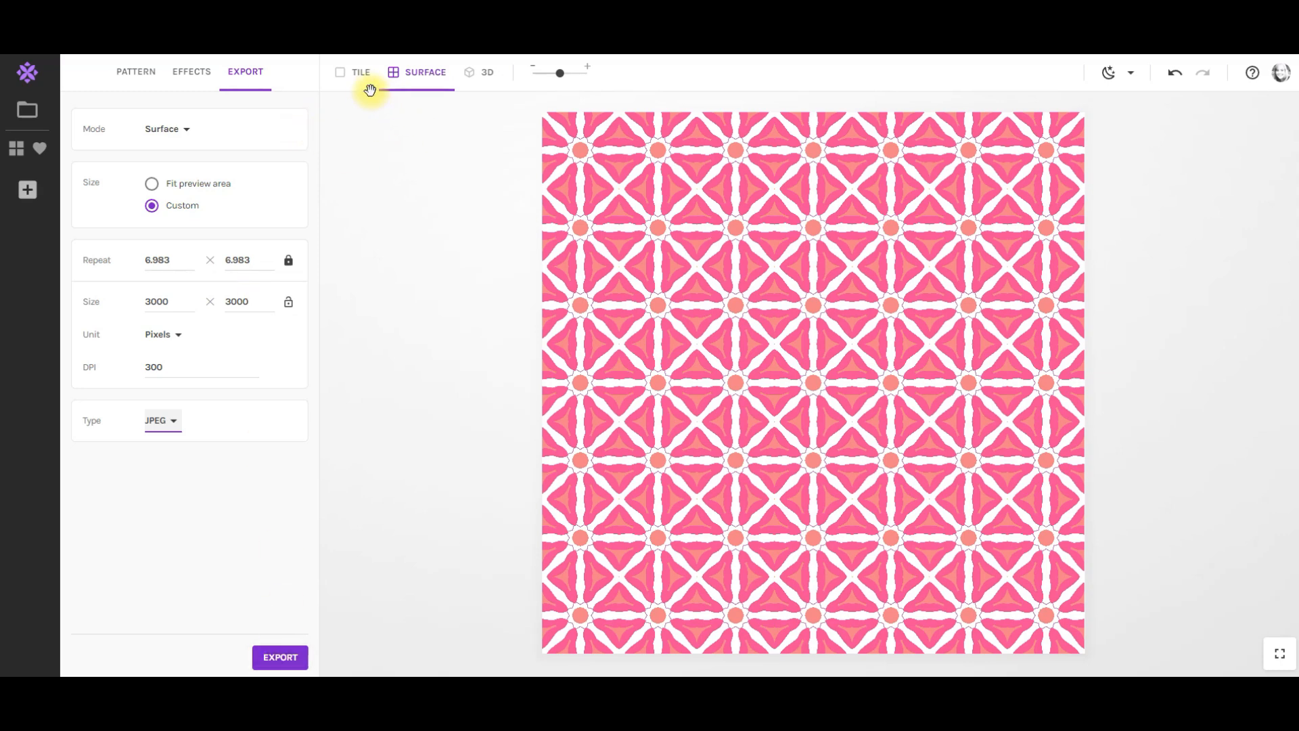
Check the tile export settings and reduce the 3D blanket export to the allowed size of 2000 × 1195 pixels.
left_click(355, 72)
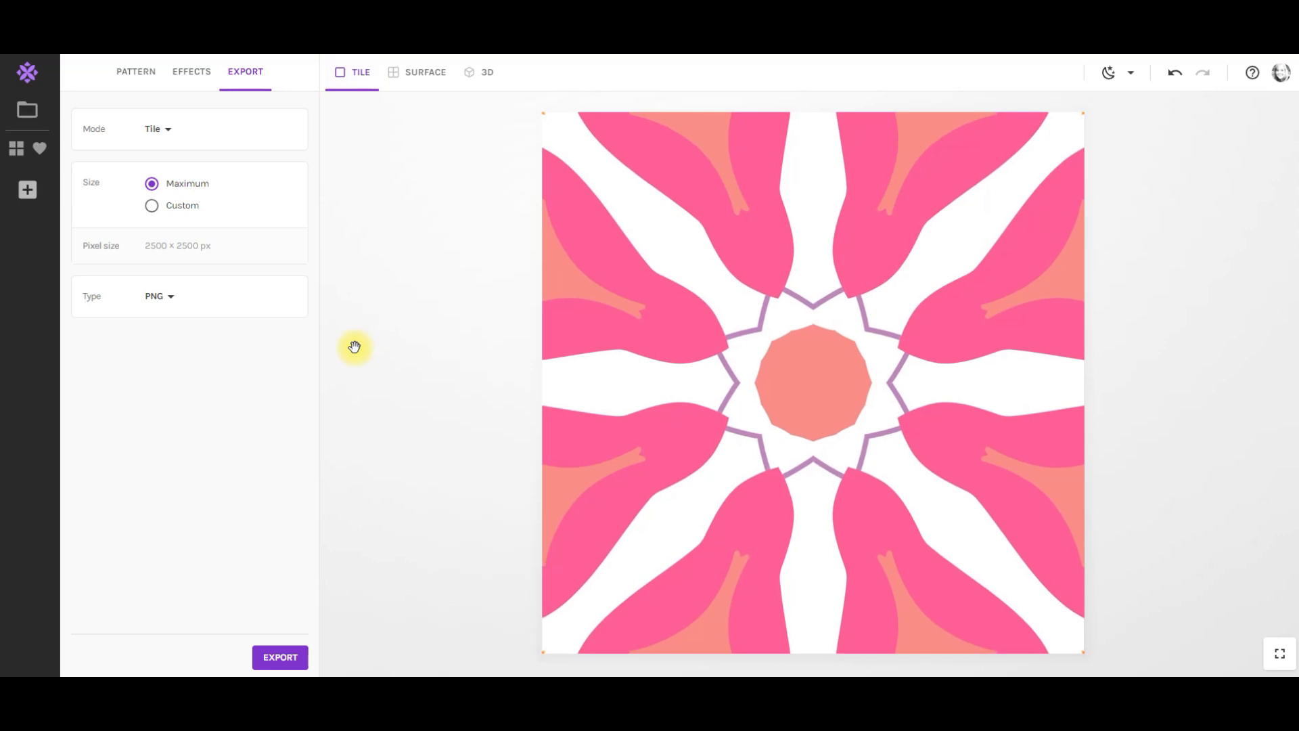
left_click(487, 73)
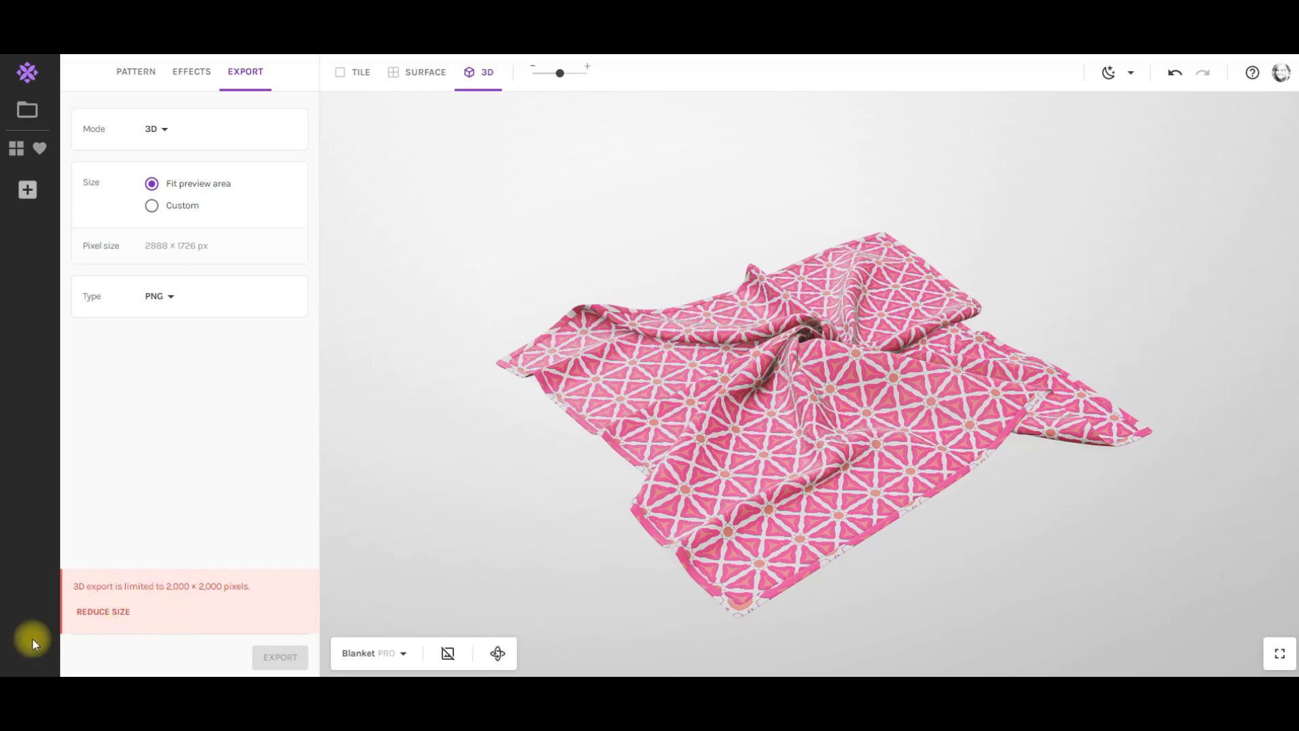
left_click(103, 612)
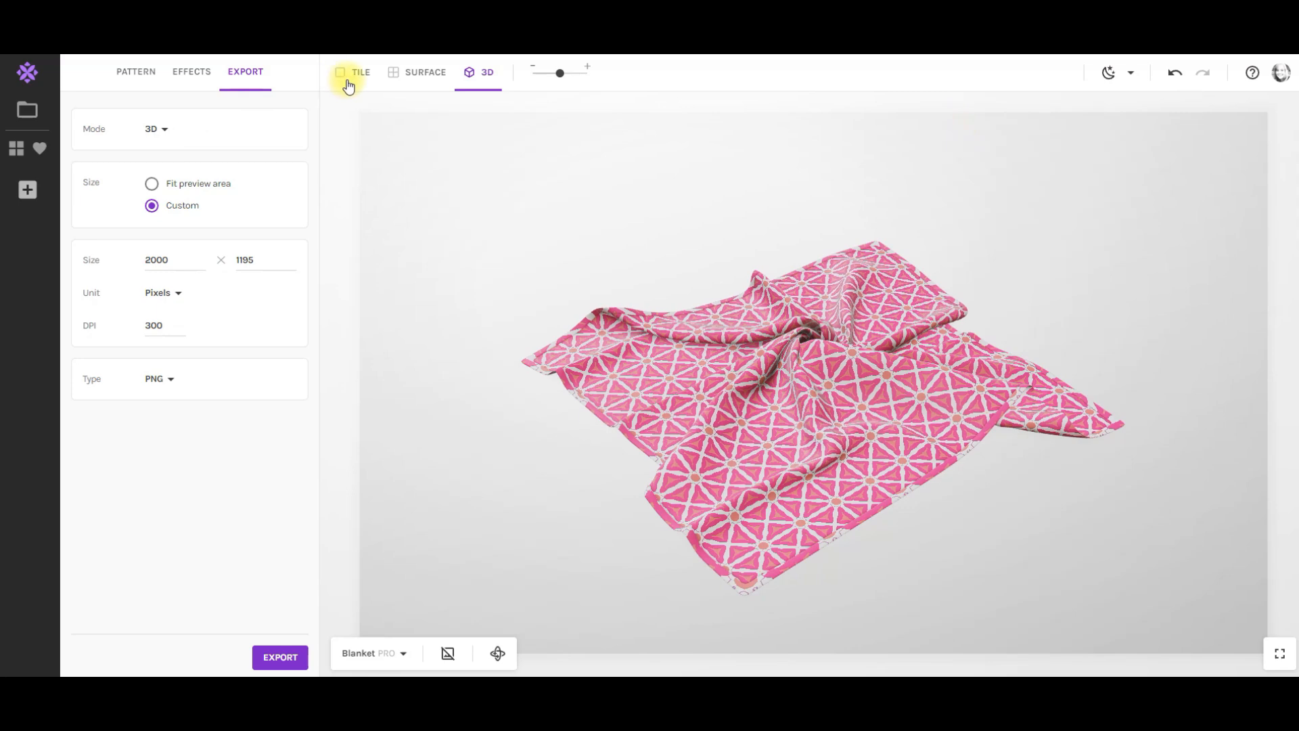
left_click(413, 73)
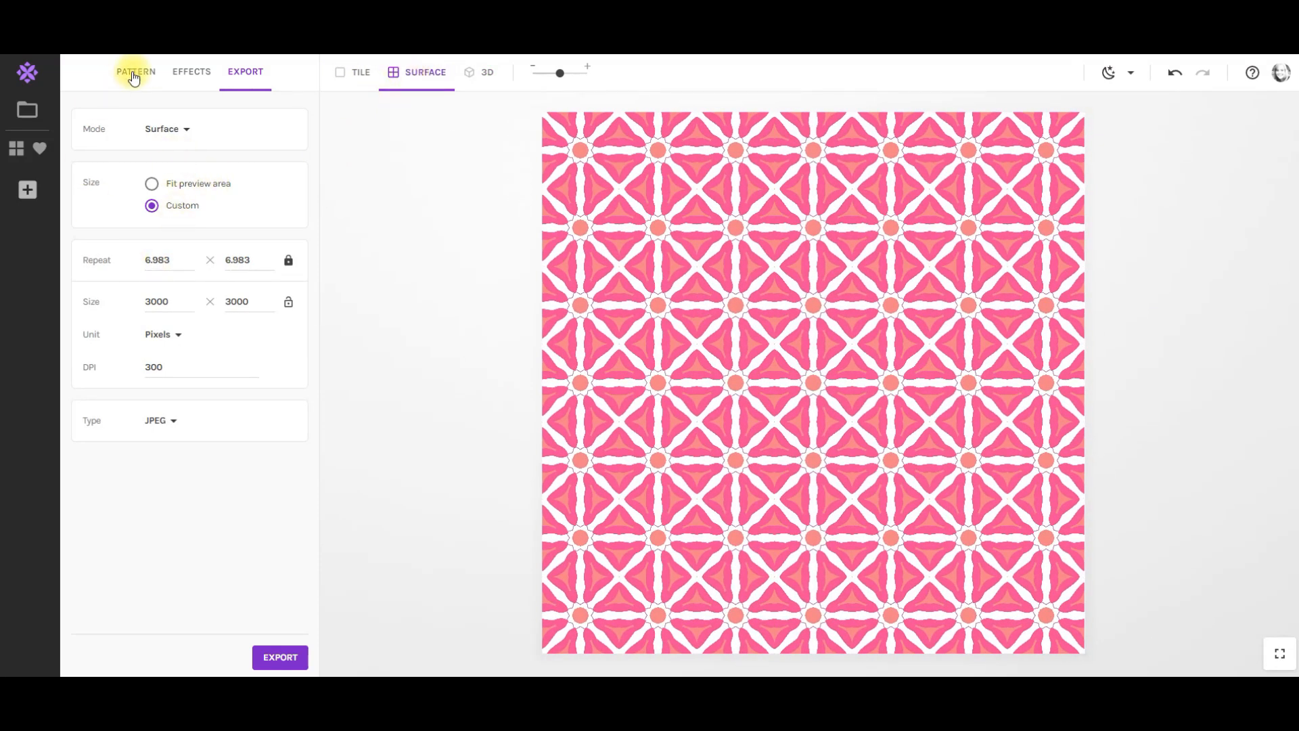
Start Selection Motion on the pattern and make the surface export size fit the preview area.
left_click(135, 74)
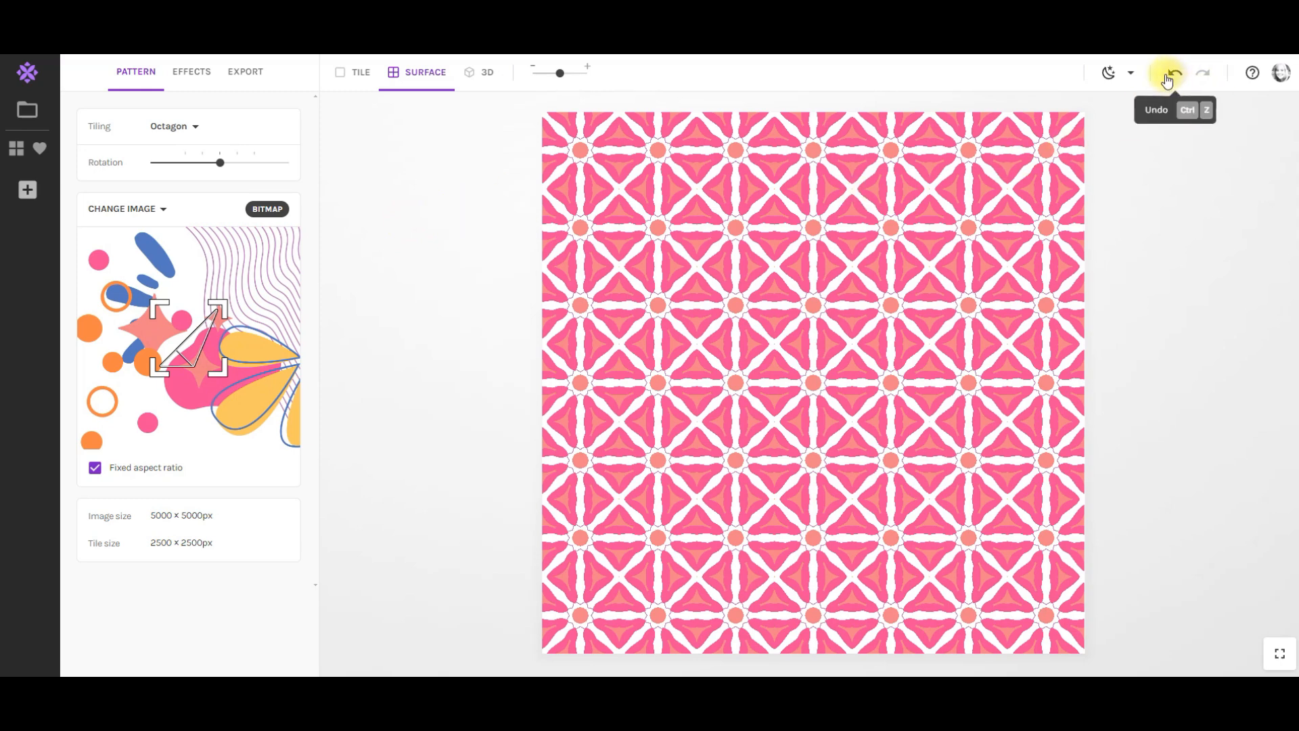
left_click(1131, 72)
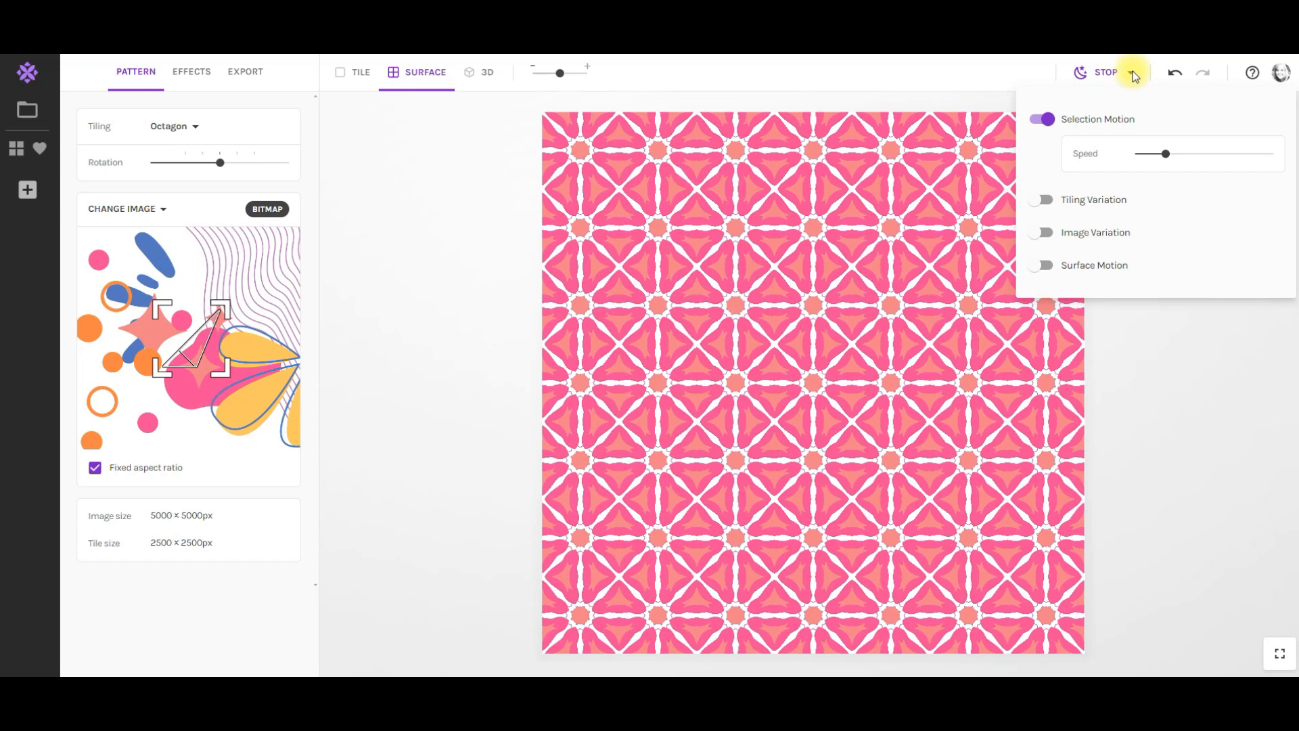
left_click(1211, 348)
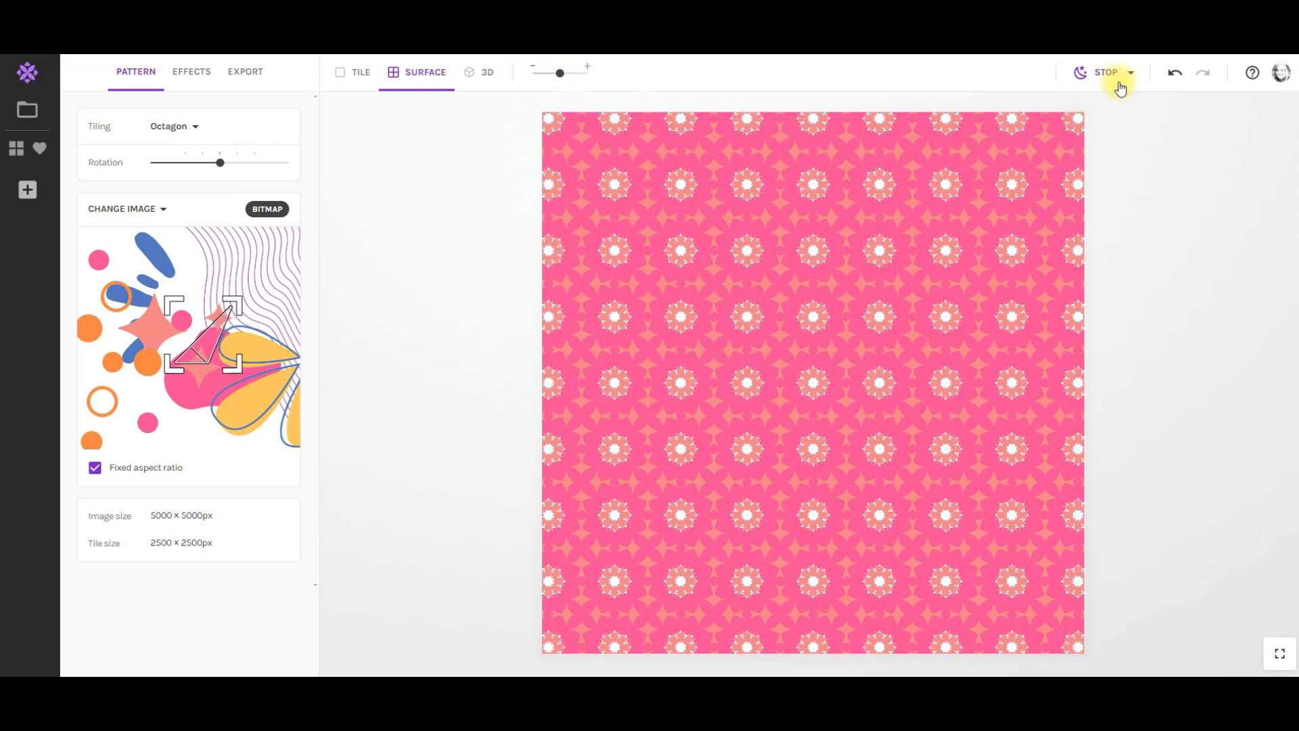
left_click(236, 72)
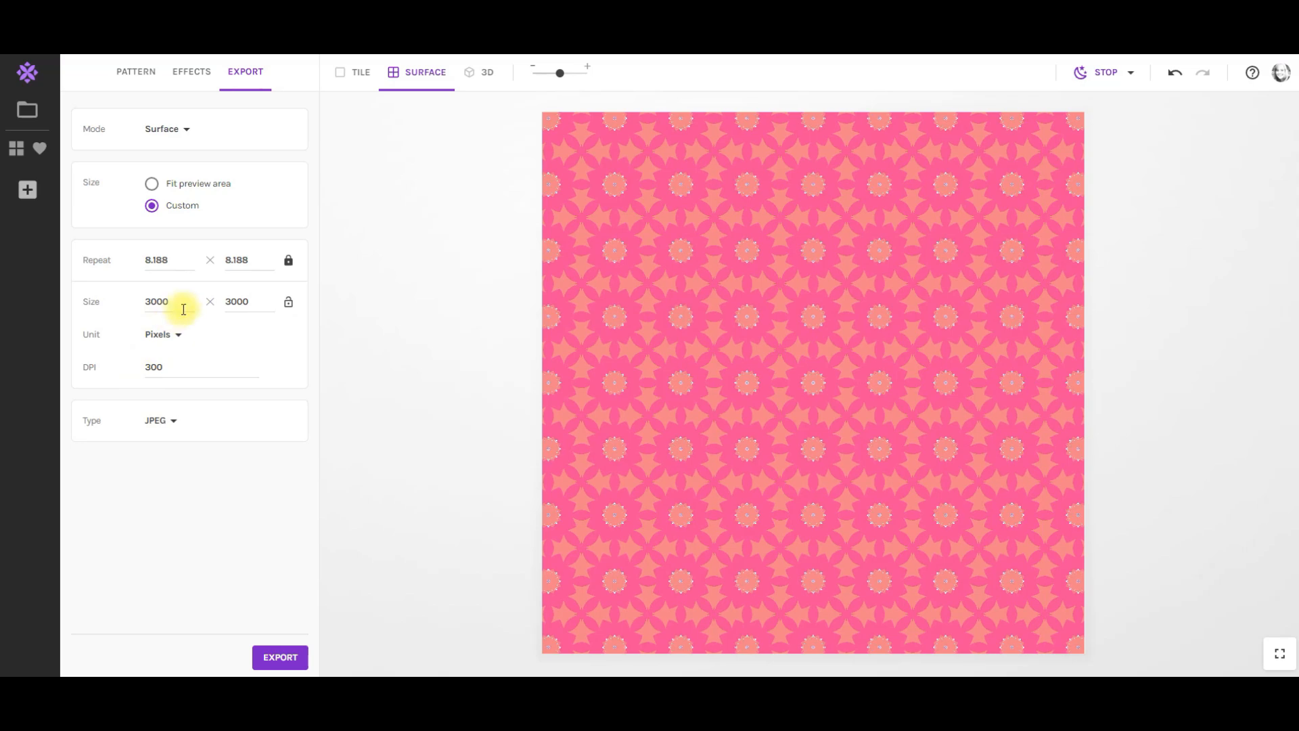
left_click(152, 183)
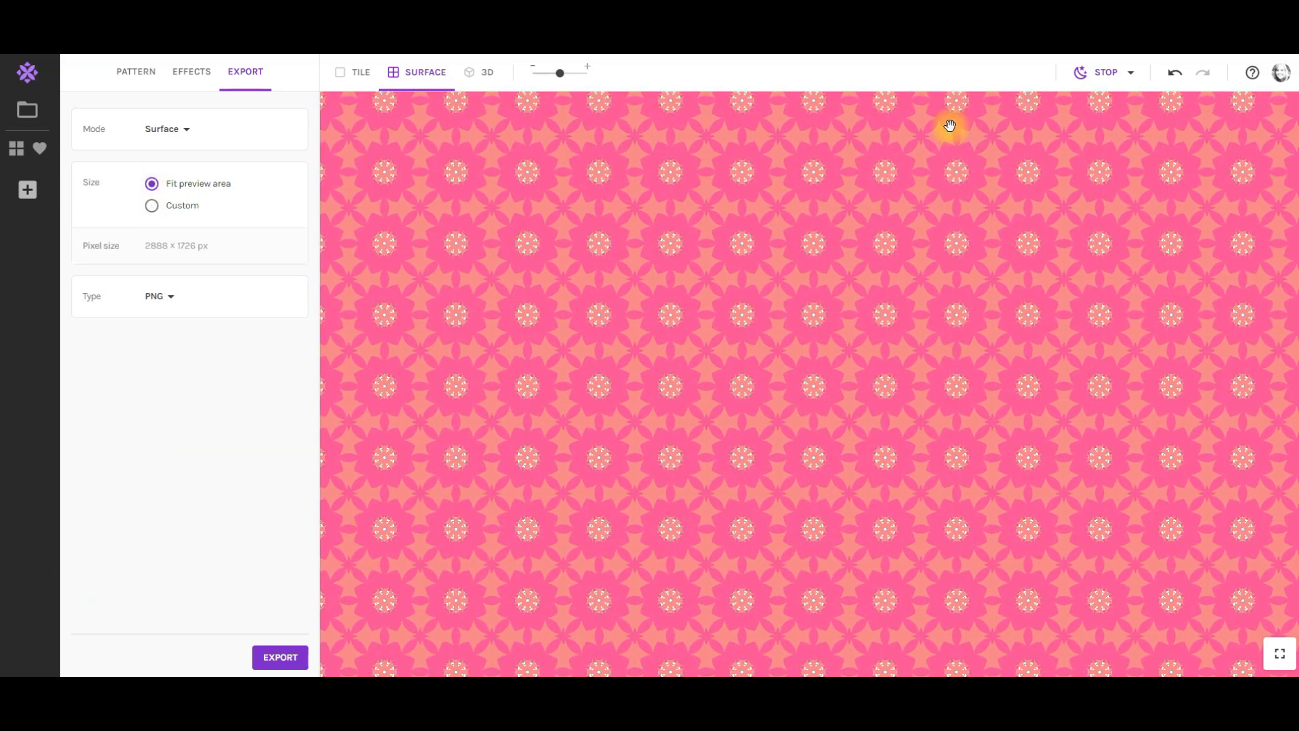
Stop the pattern motion, restart it with Selection Motion and raise its Speed in two stages.
left_click(1086, 73)
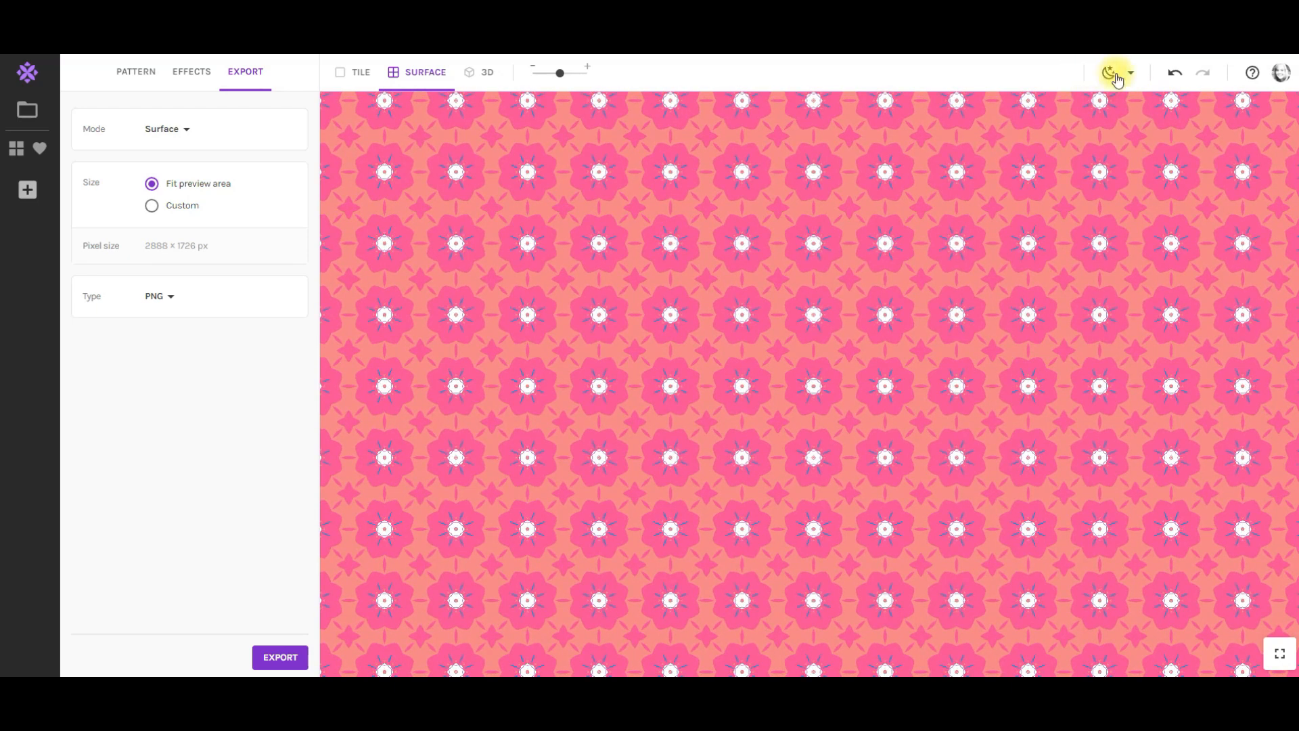
left_click(1131, 72)
left_click_drag(1157, 155, 1206, 157)
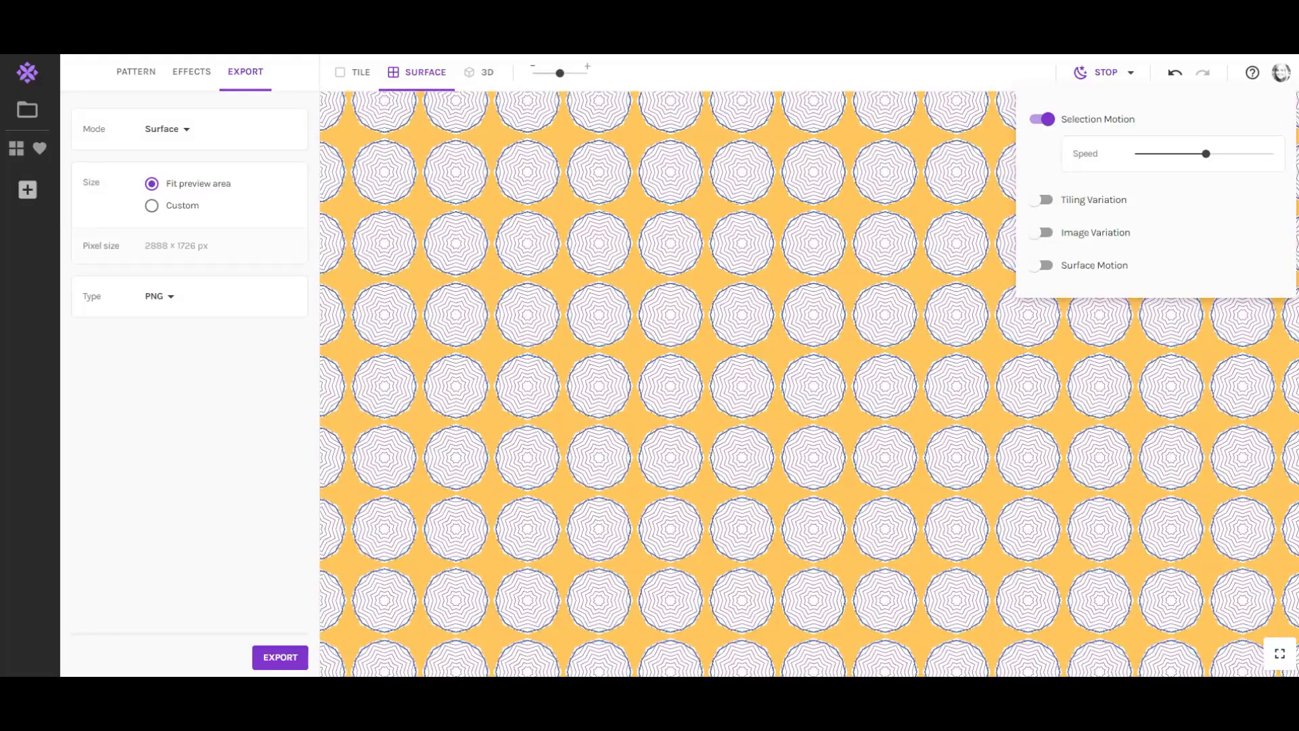
left_click_drag(1206, 154, 1239, 162)
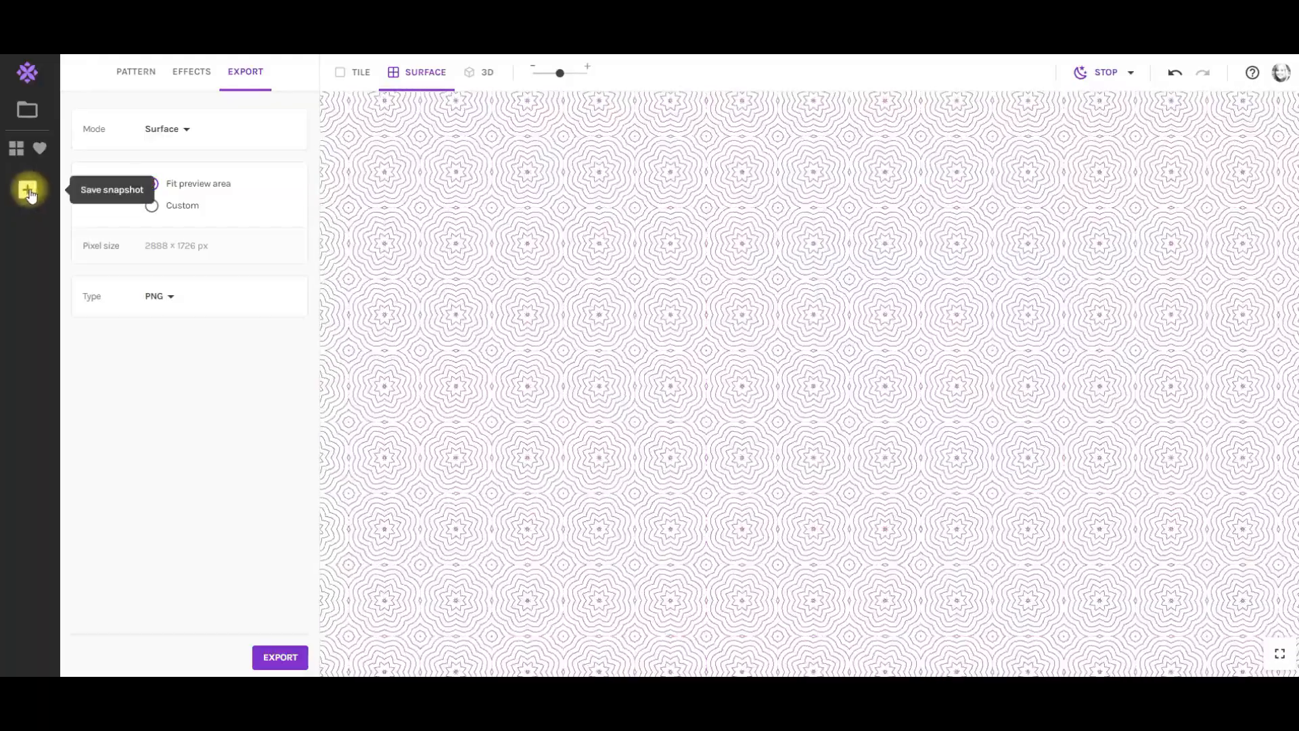
Save two snapshots of the moving pattern and delete both of them.
left_click(26, 193)
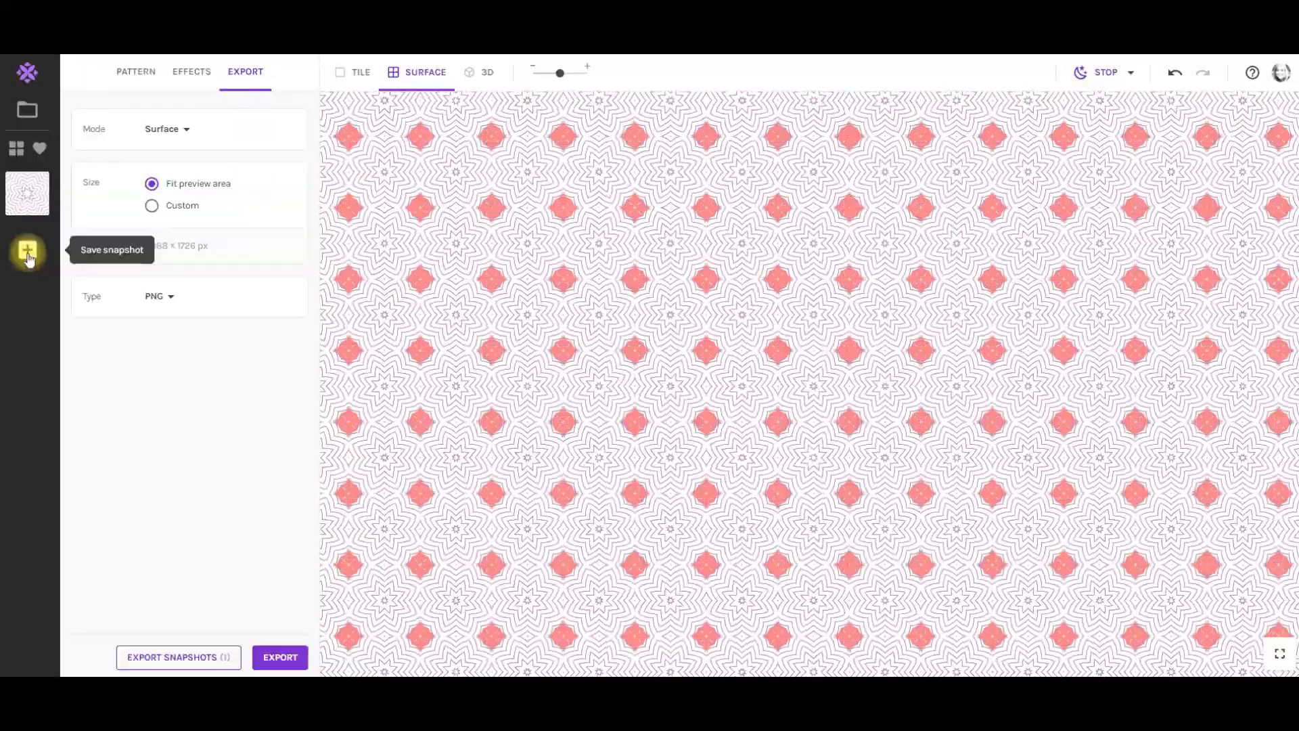
left_click(28, 254)
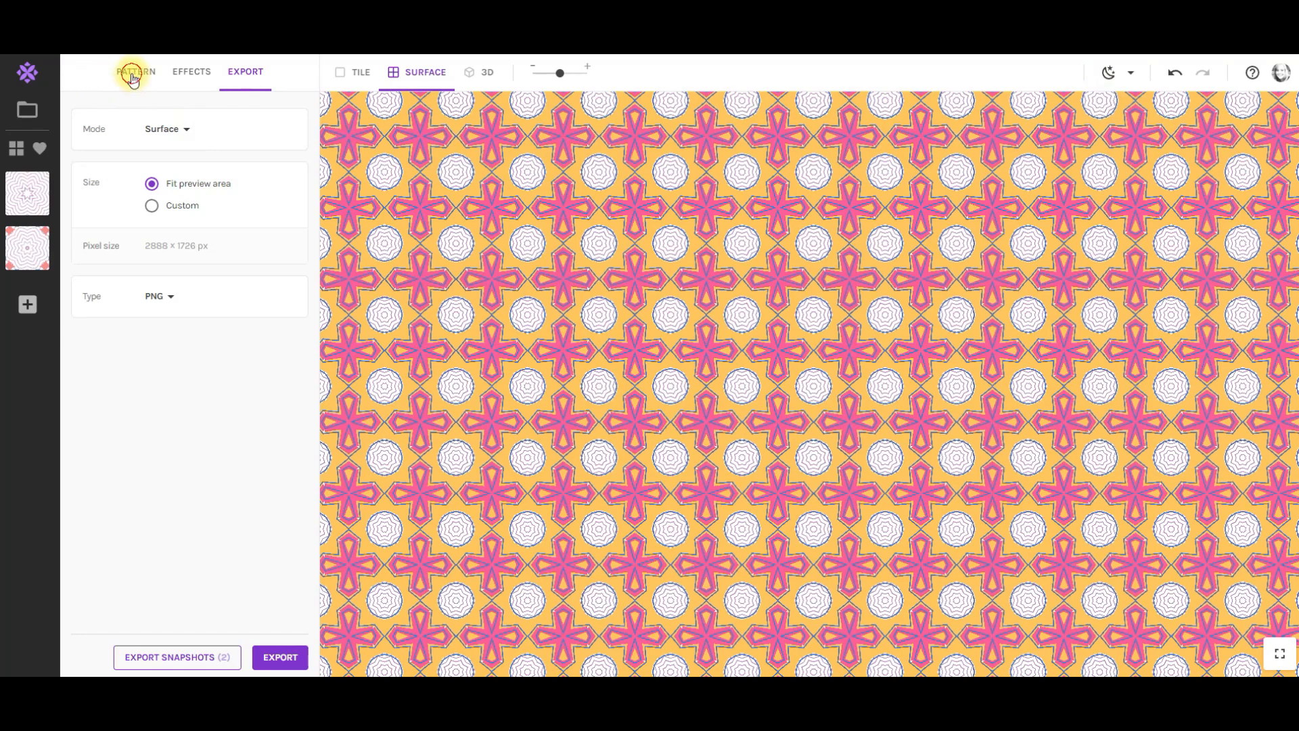
left_click(132, 72)
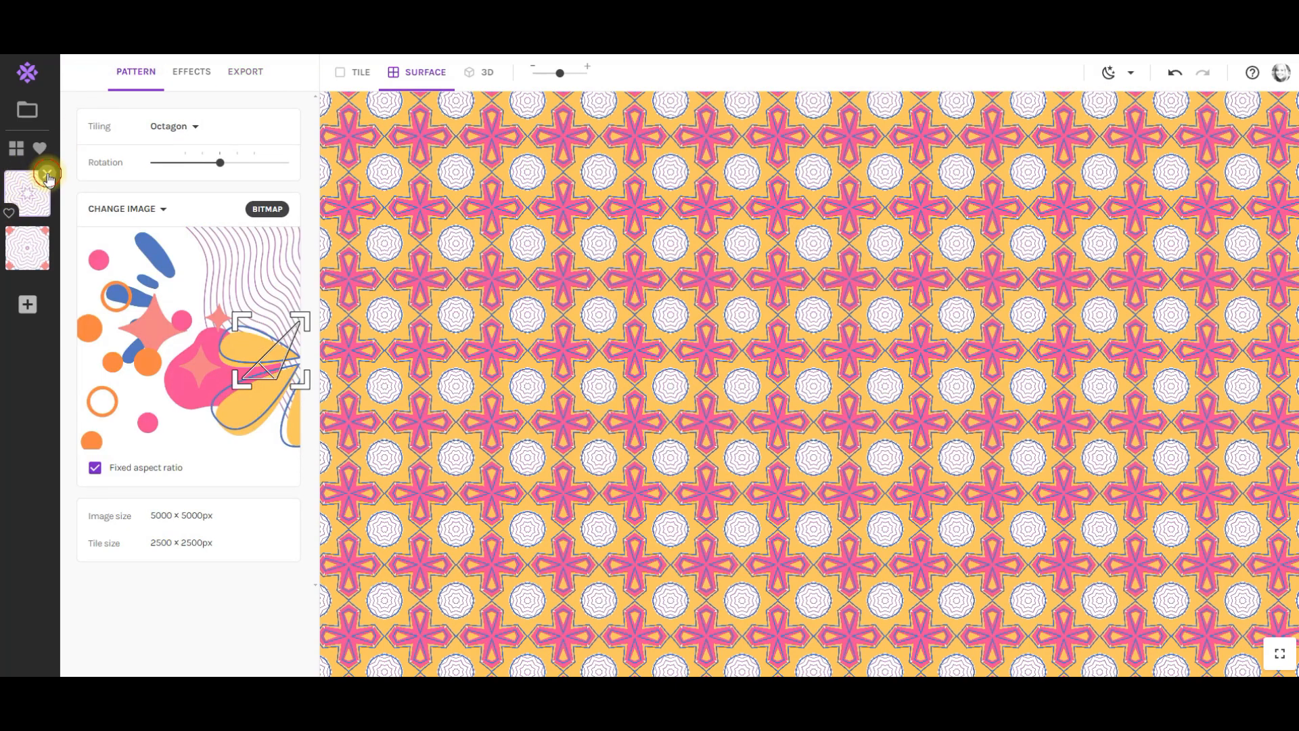
left_click(50, 173)
left_click(49, 173)
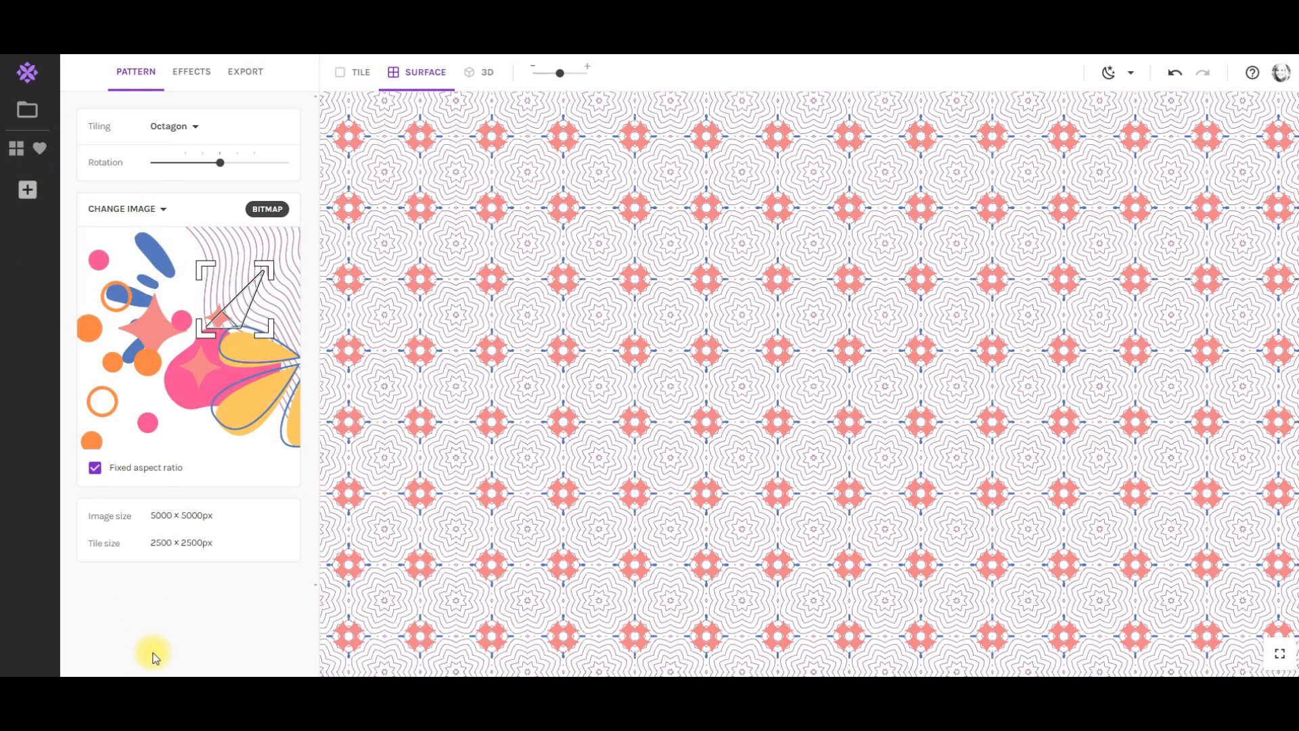
Try the Facade tiling on the pattern and go back to Octagon.
left_click(194, 126)
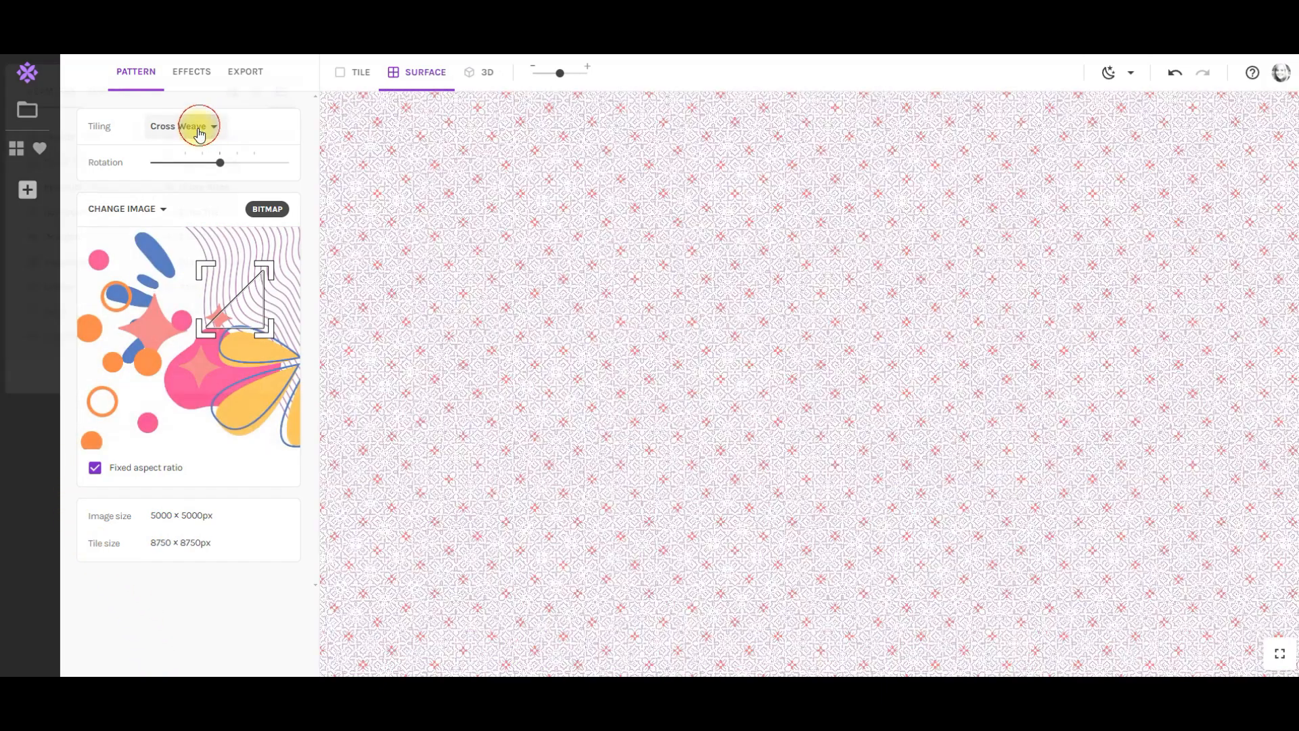
left_click(48, 140)
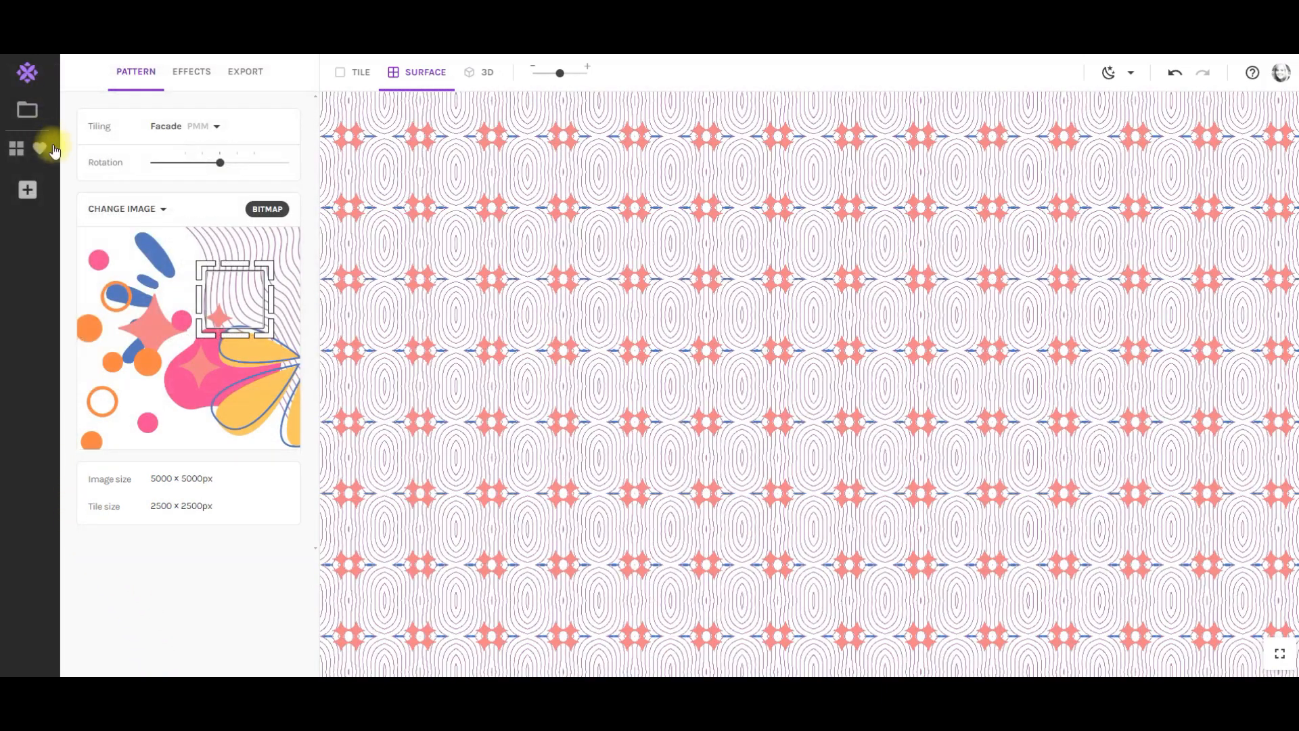
left_click(194, 128)
left_click(64, 236)
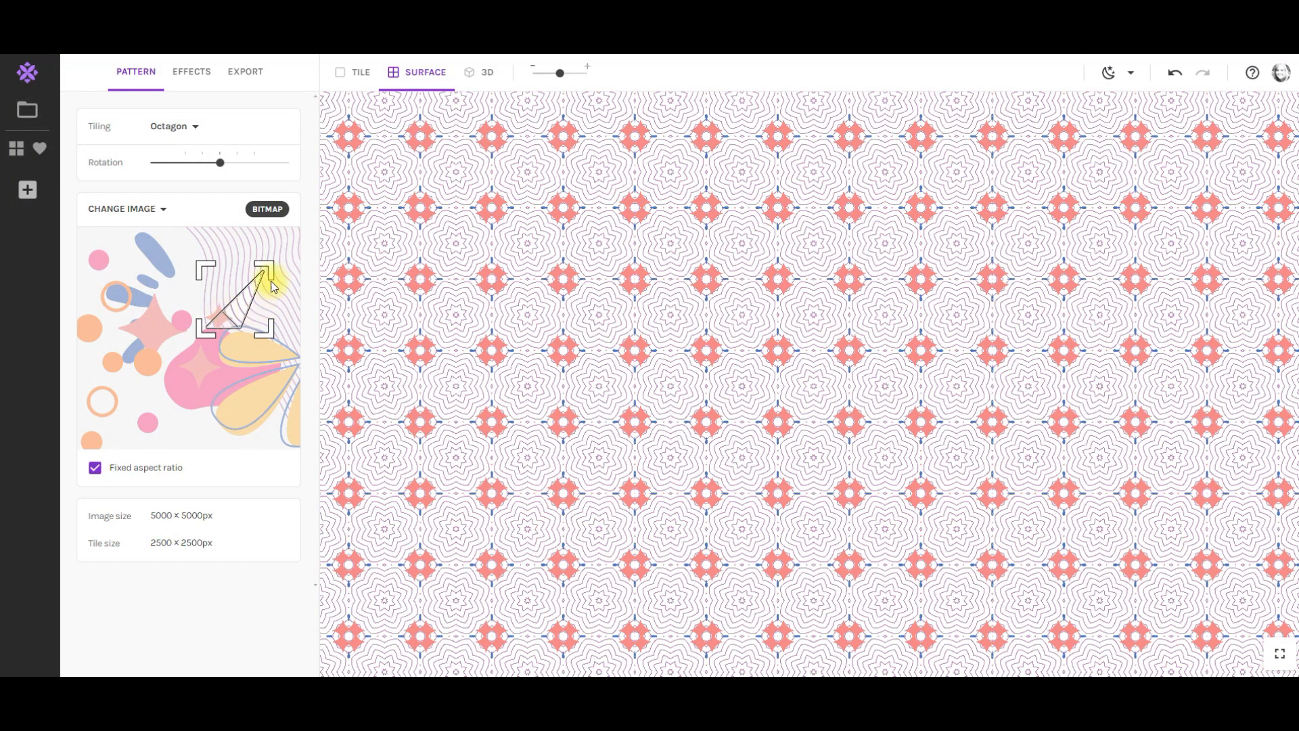
Move the image selection onto the blue leaf shapes, enlarge the surface pattern and save a snapshot.
left_click_drag(239, 304, 154, 275)
left_click_drag(559, 73, 586, 79)
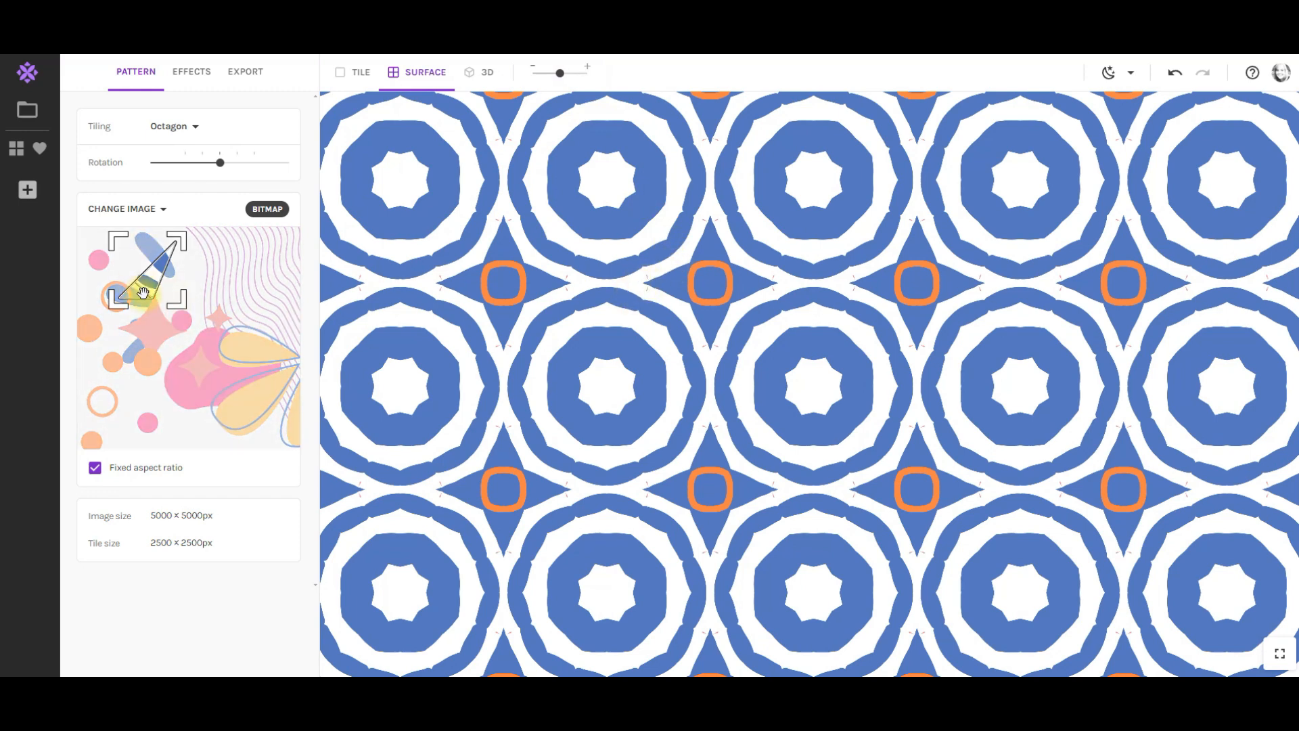
left_click_drag(146, 293, 145, 294)
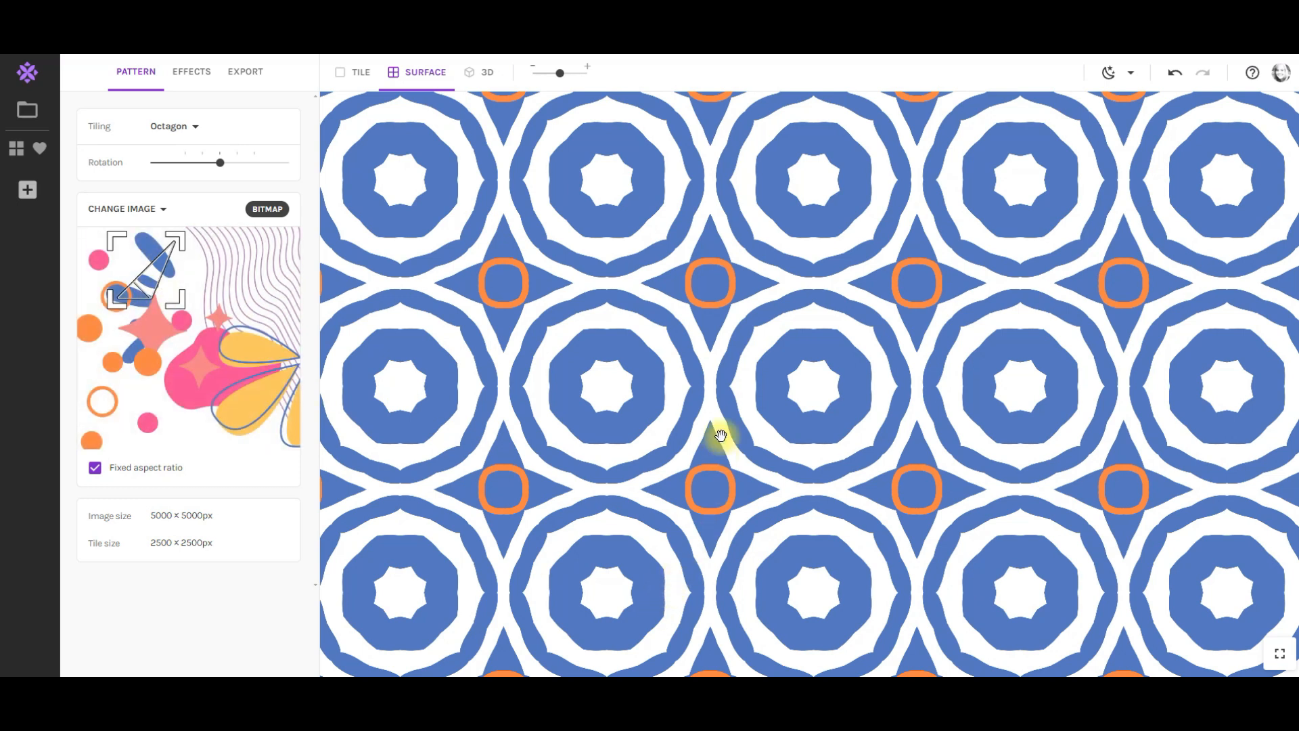
left_click(28, 191)
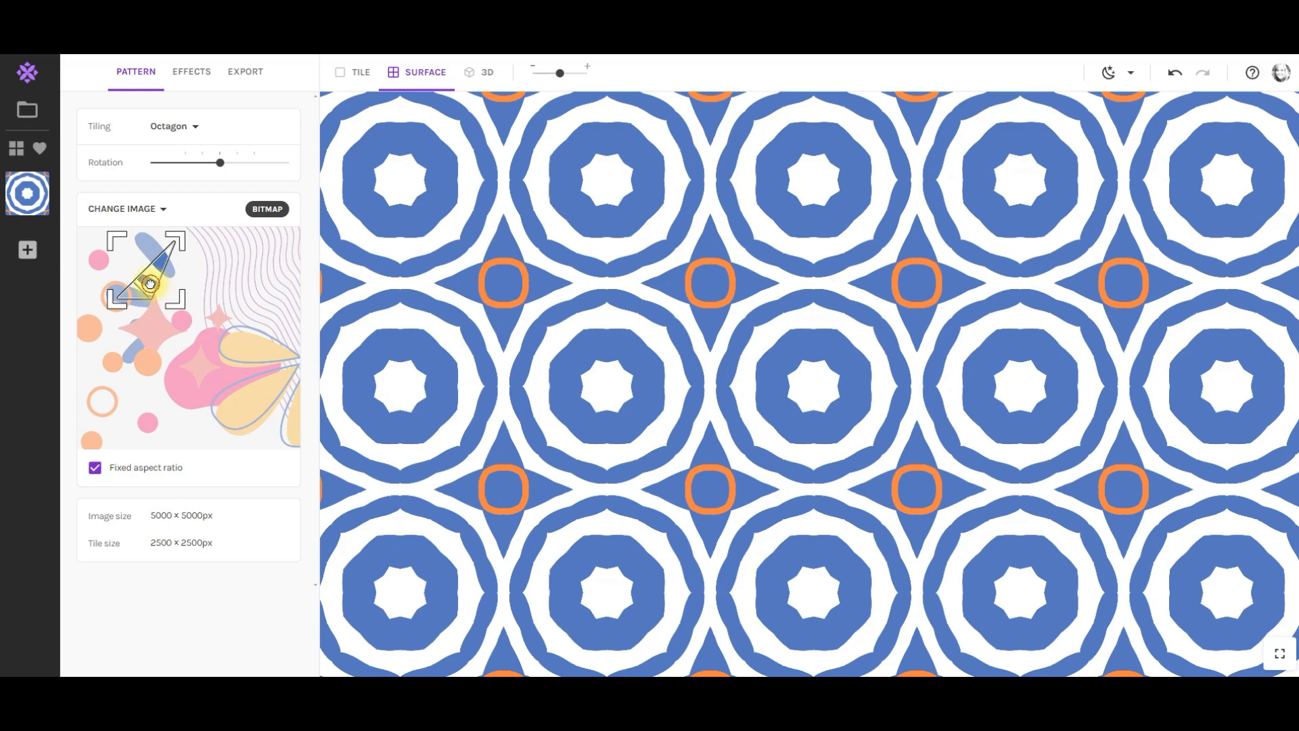
Save snapshots with the selection on the orange ring and on the orange dots, scaling the dot pattern down.
left_click_drag(150, 284, 102, 307)
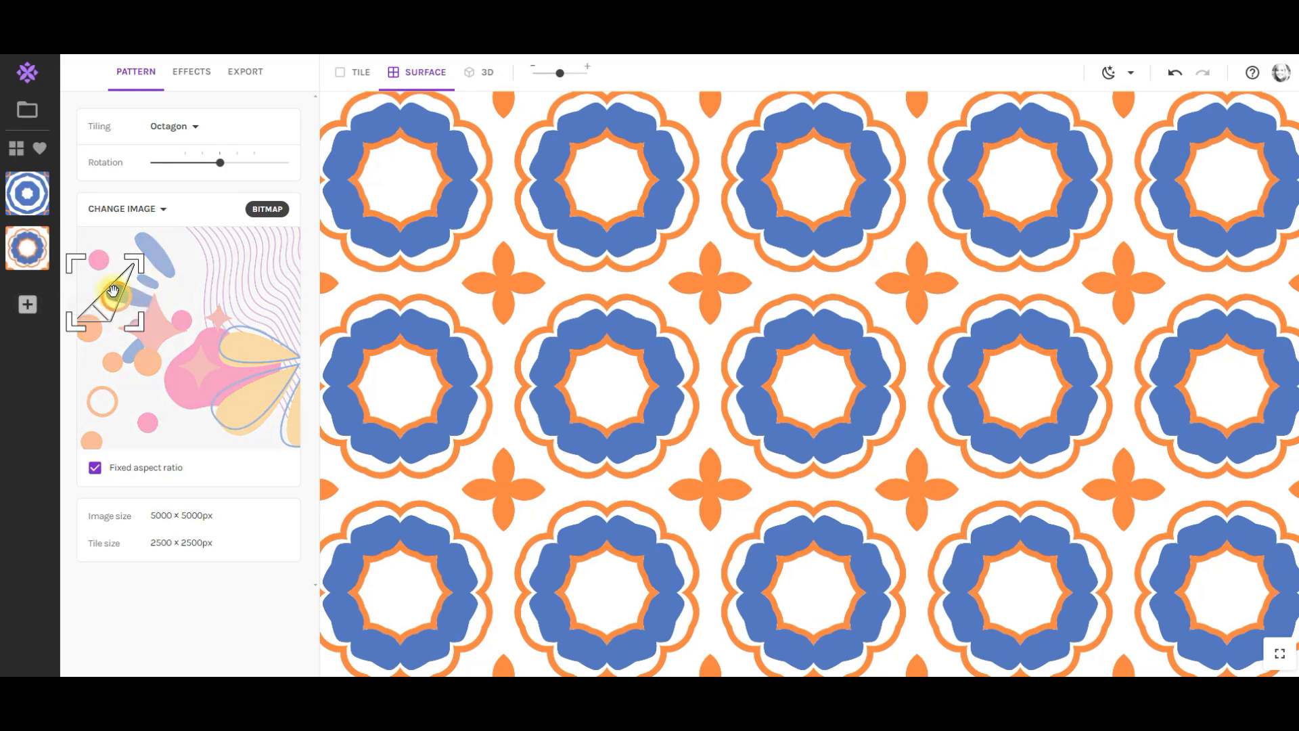
left_click_drag(112, 293, 151, 366)
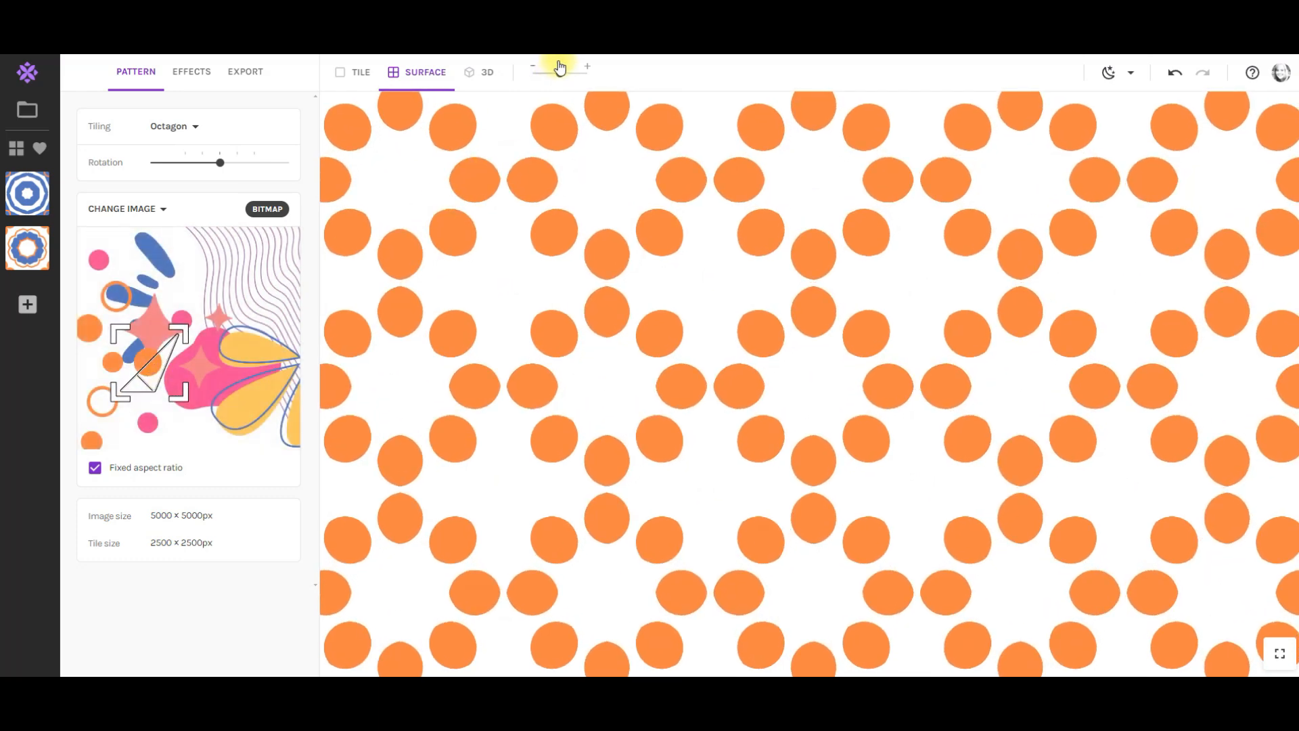
left_click_drag(558, 74, 546, 76)
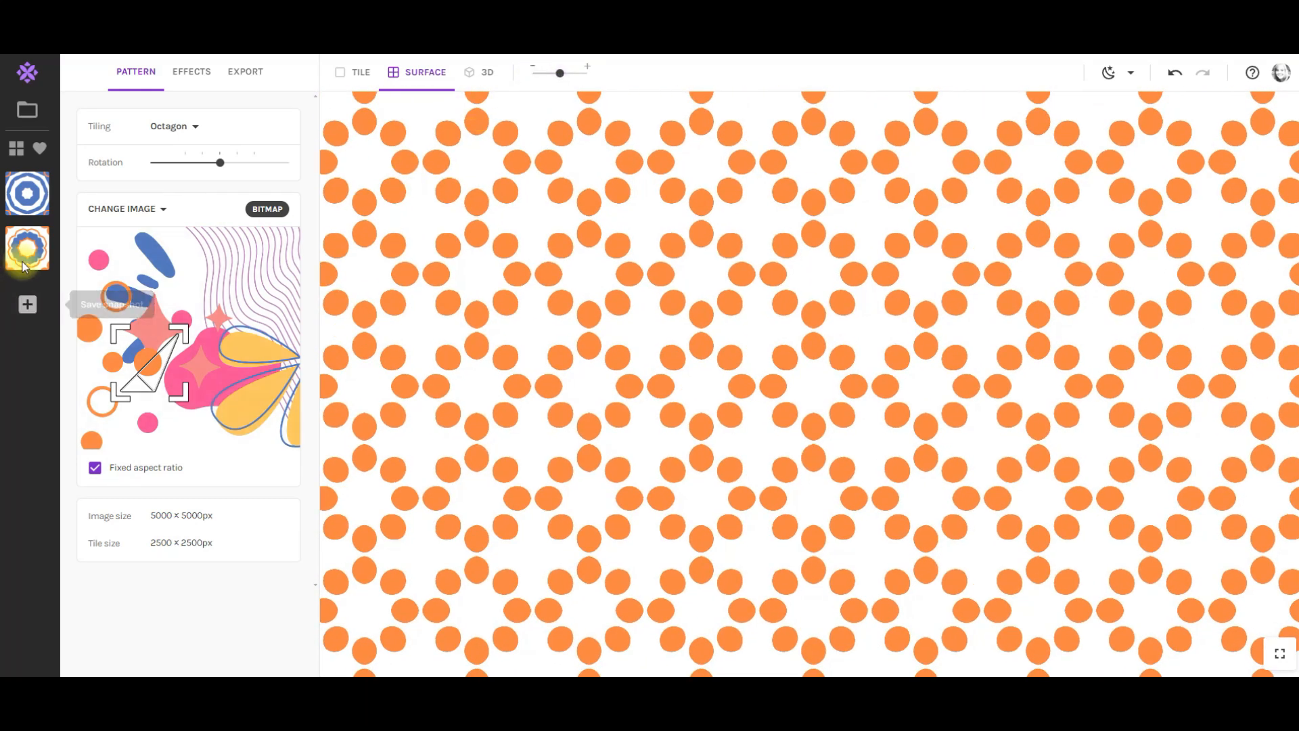
Enlarge the surface pattern slightly and move the selection across the pink blob onto the upper yellow petal.
left_click_drag(156, 369, 176, 370)
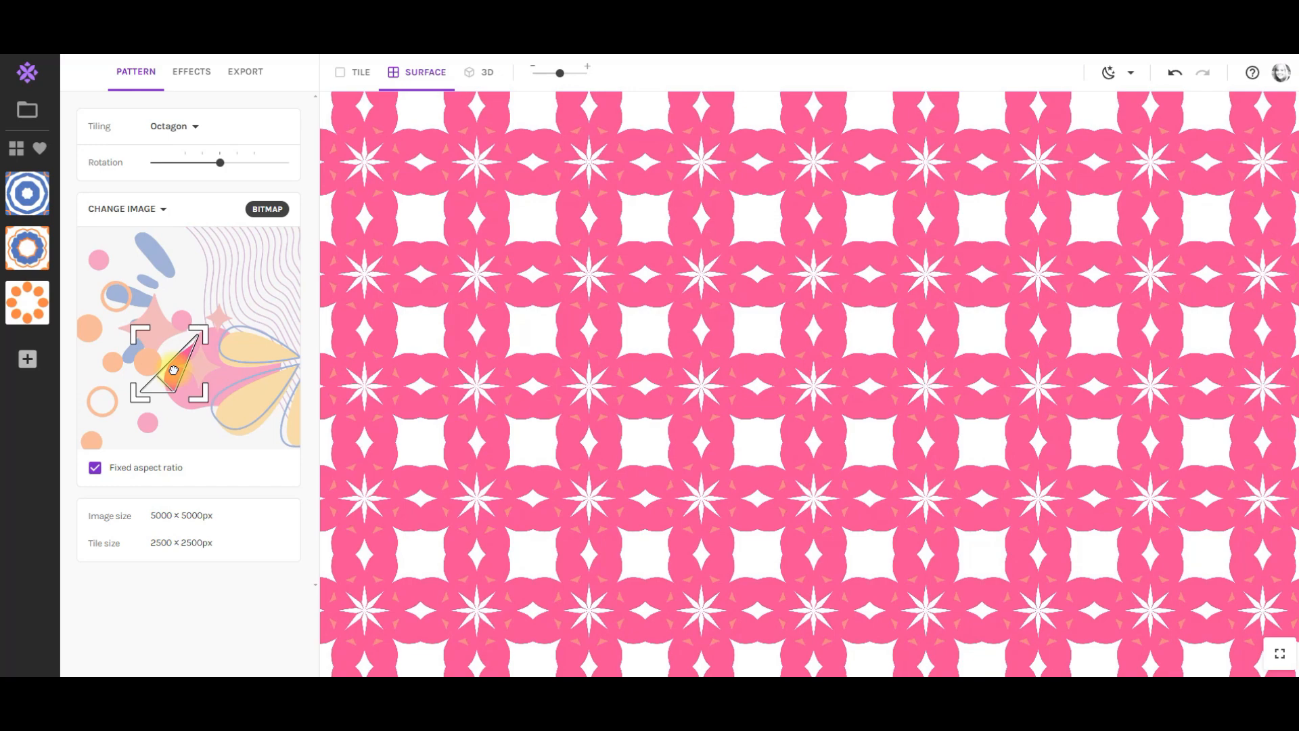
left_click_drag(173, 370, 171, 370)
mouse_move(556, 76)
left_mouse_down()
mouse_move(540, 74)
mouse_move(564, 73)
left_mouse_up()
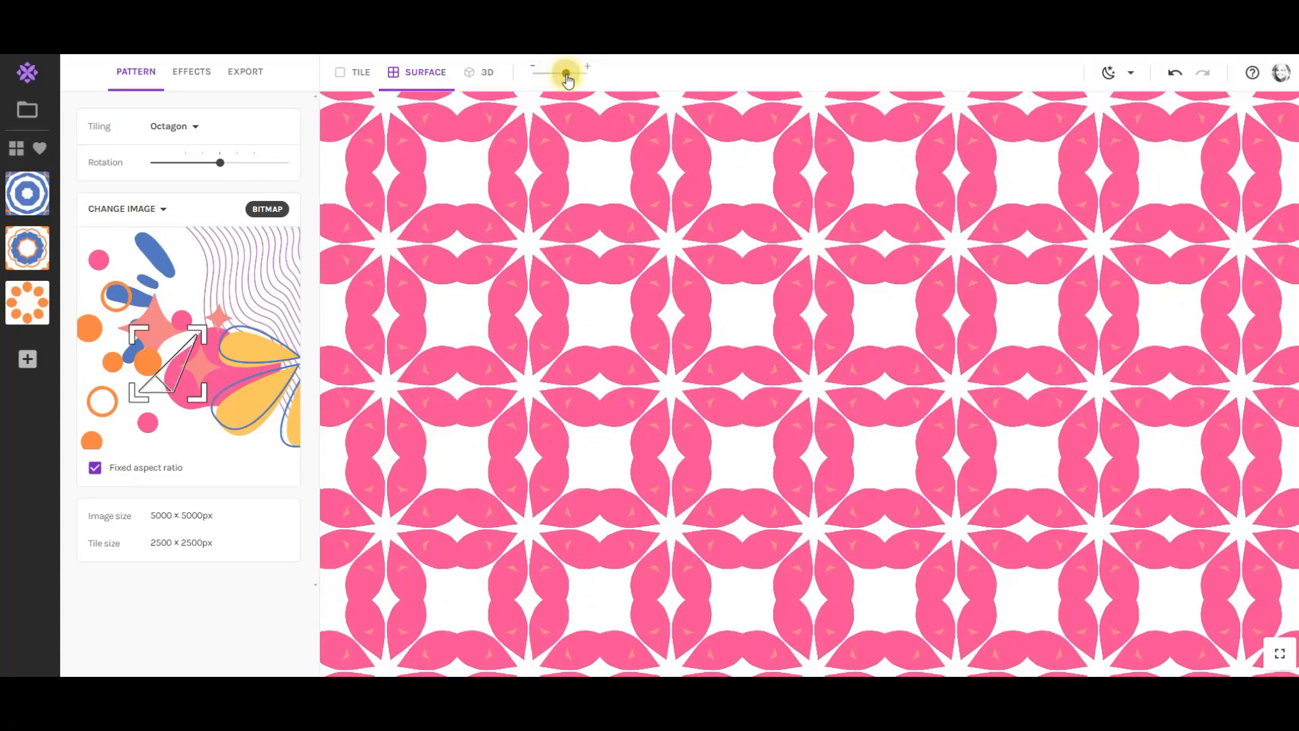
left_click_drag(179, 368, 214, 367)
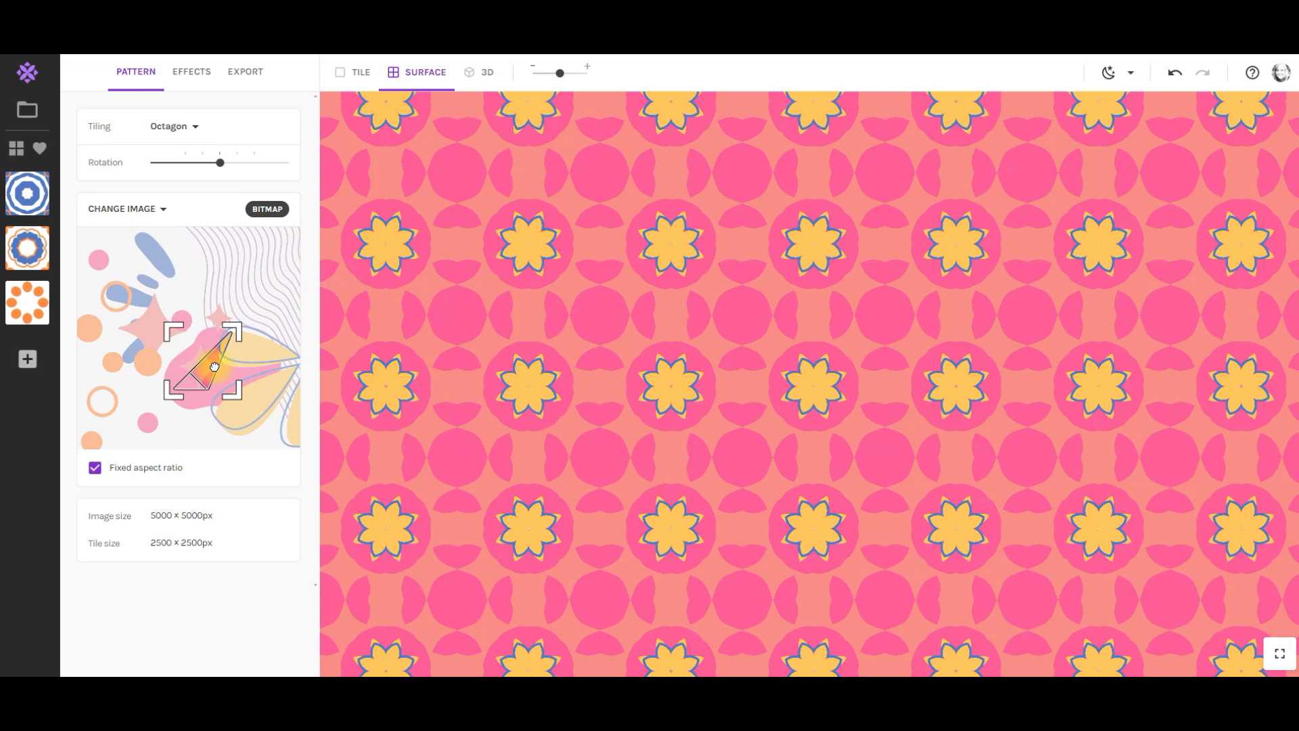
left_click_drag(215, 365, 225, 360)
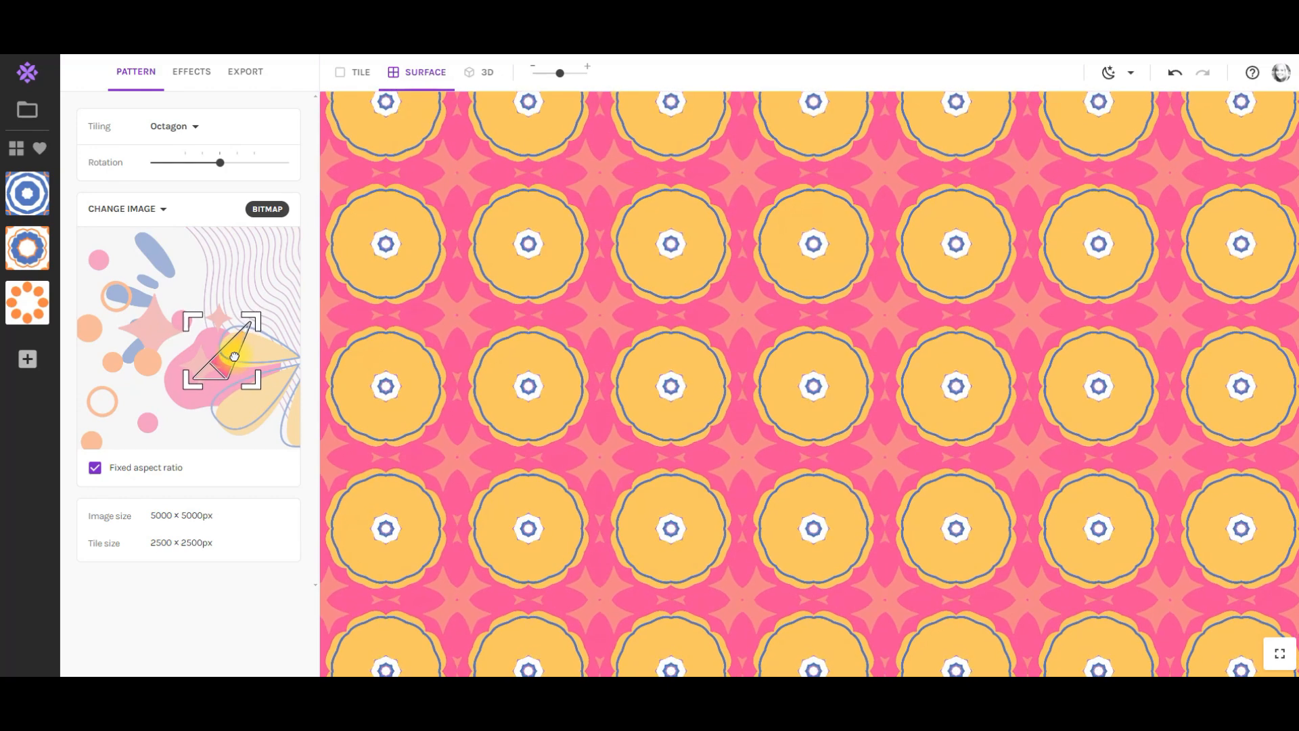
mouse_move(244, 355)
left_mouse_down()
mouse_move(249, 333)
mouse_move(257, 363)
left_mouse_up()
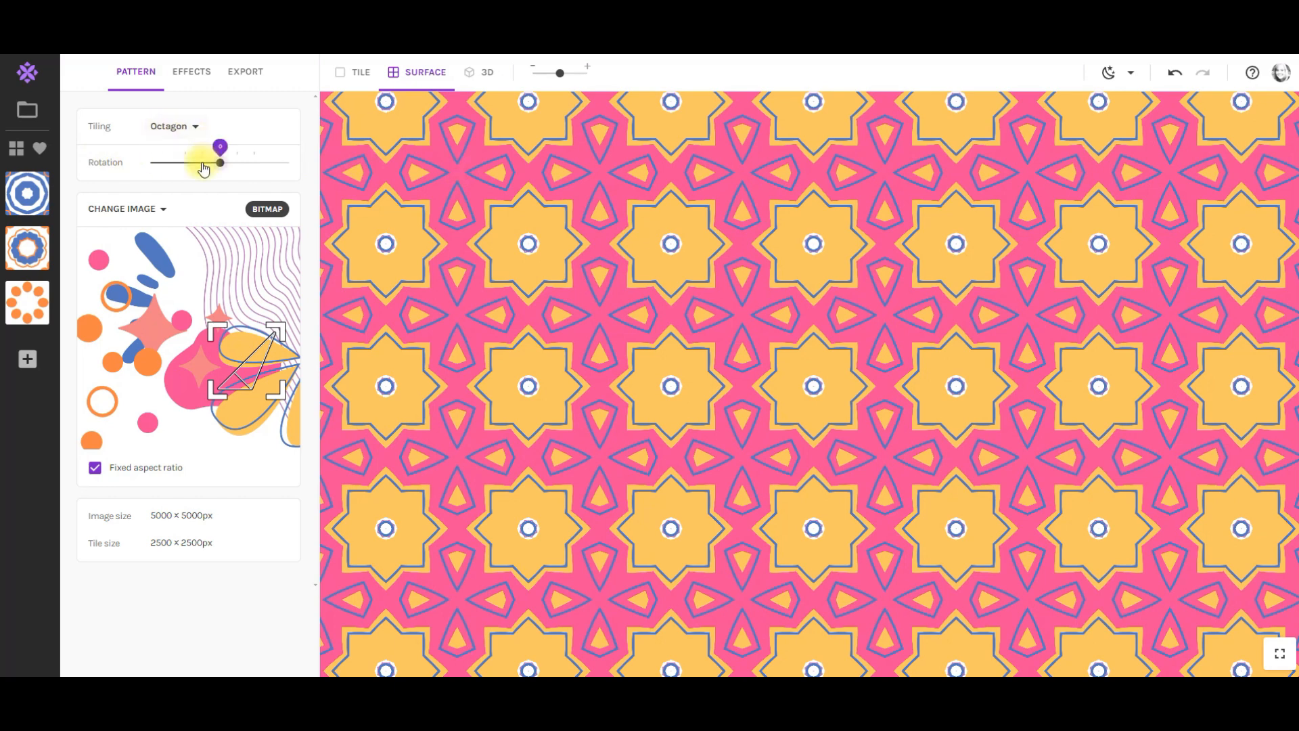
Save a snapshot of the pattern rotated to -30.8 and return the rotation to 0.
left_click_drag(219, 168, 210, 169)
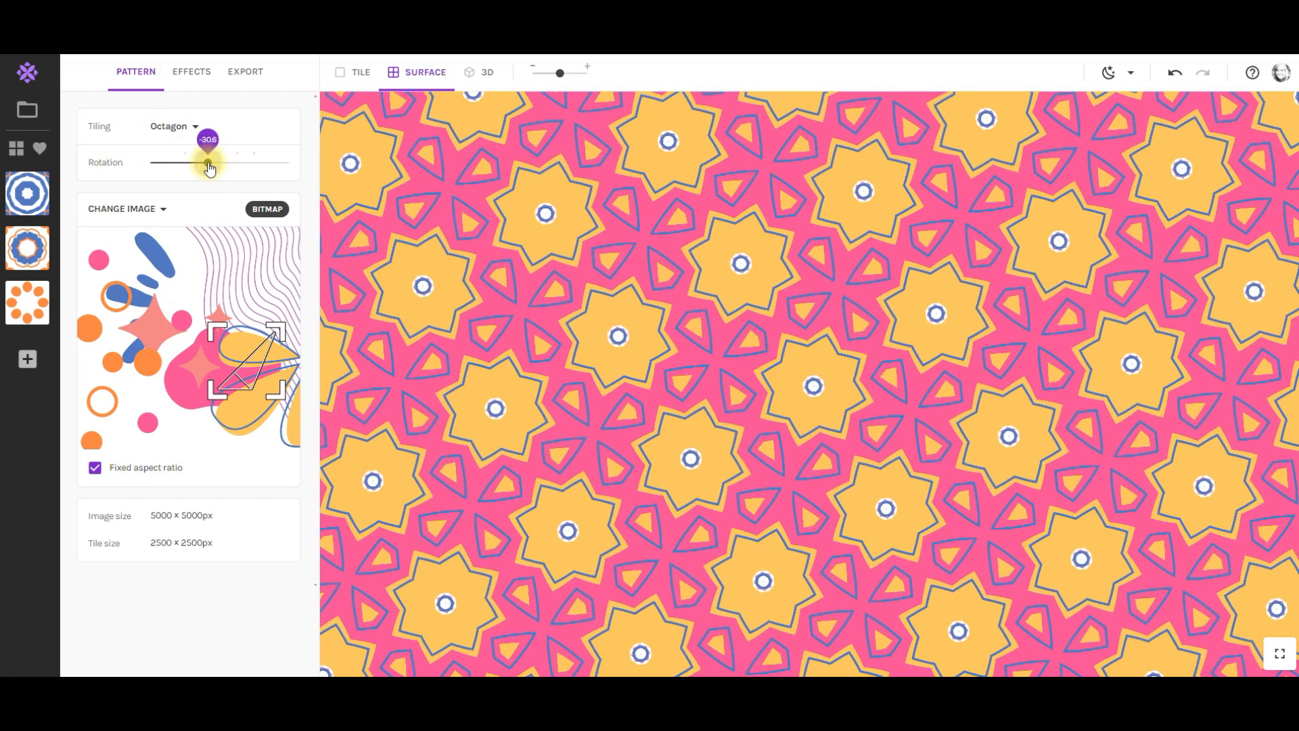
left_click(27, 359)
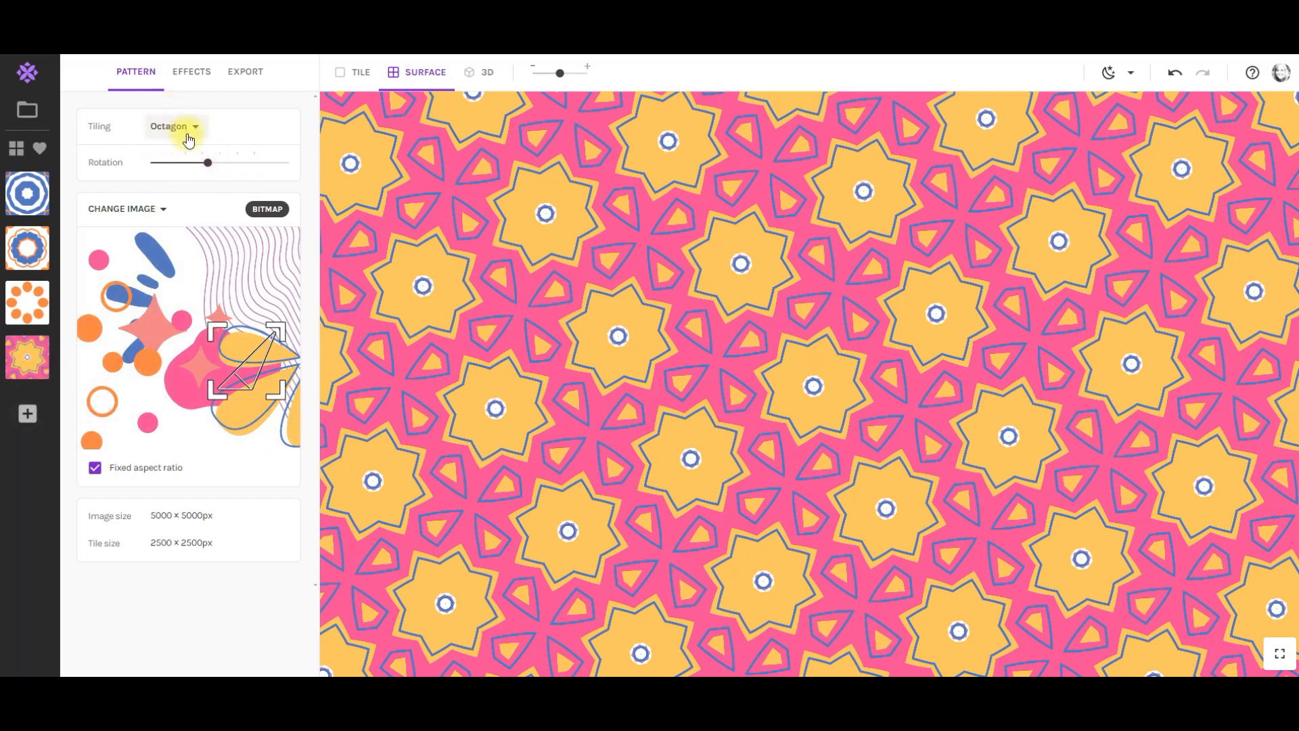
left_click_drag(210, 167, 221, 169)
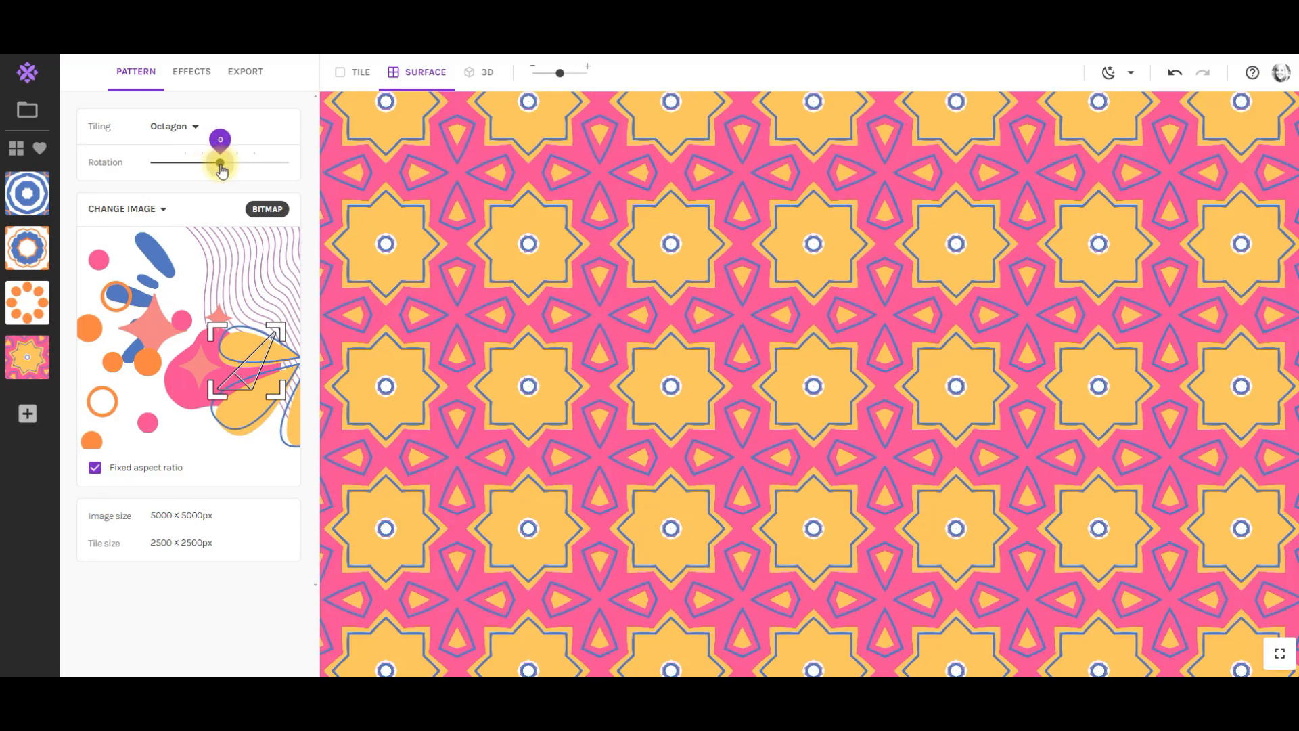
Change the tiling to Echo Honeycomb and scale the surface pattern down.
left_click(173, 124)
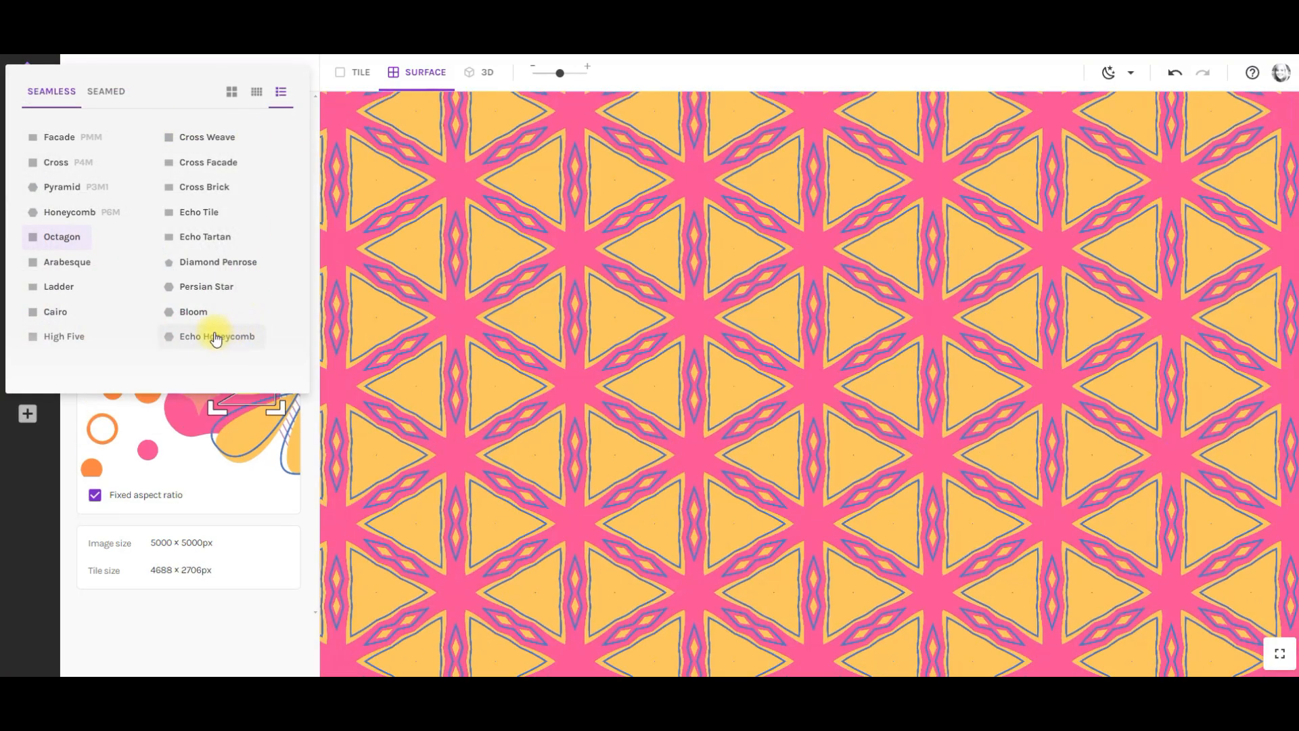
left_click(215, 338)
left_click(559, 74)
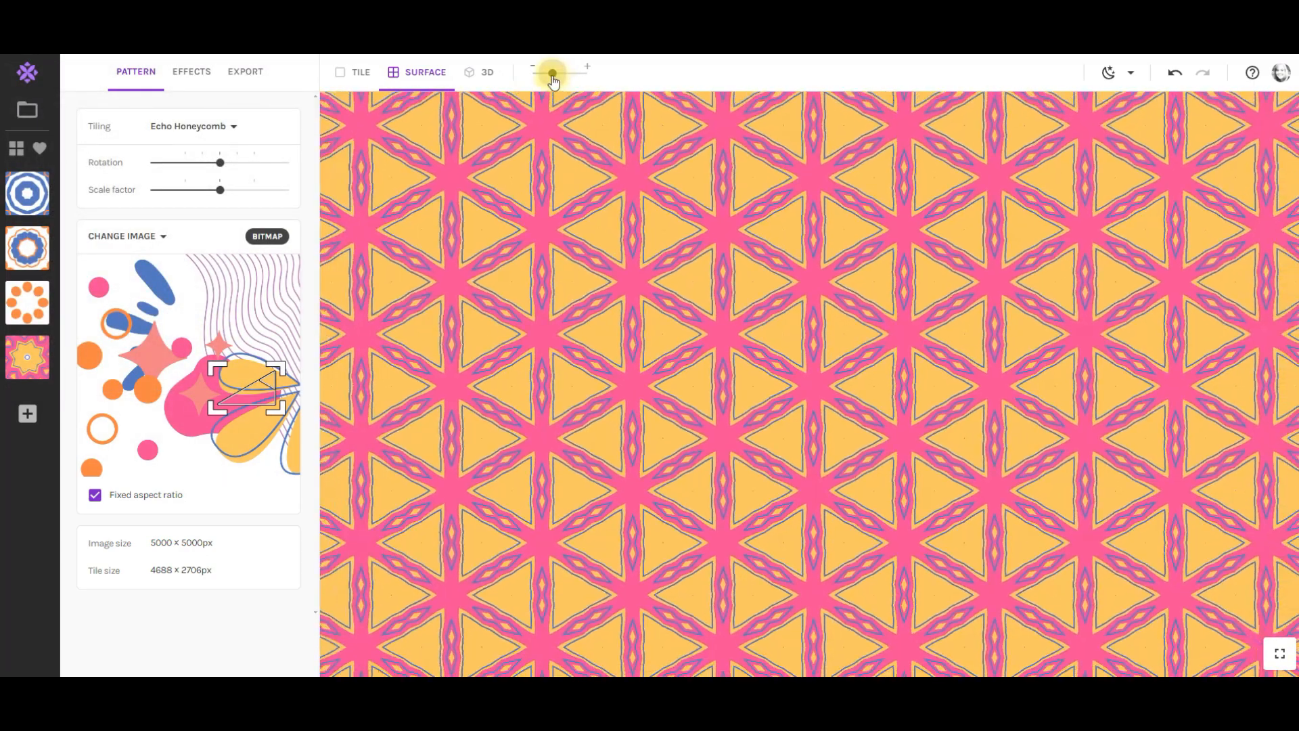
Position the selection over the blue leaves and orange ring, enlarge the surface pattern and save a snapshot.
left_click(263, 385)
left_click_drag(263, 384, 146, 316)
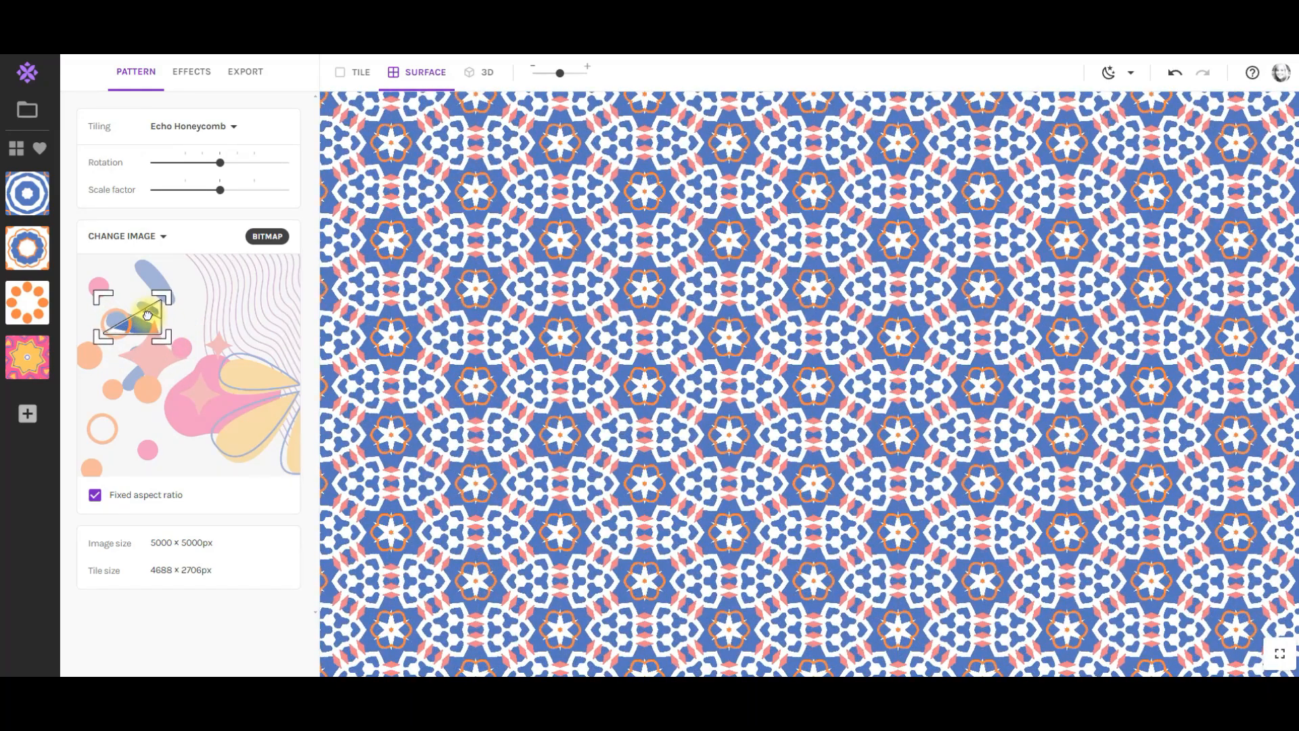
left_click_drag(147, 315, 147, 315)
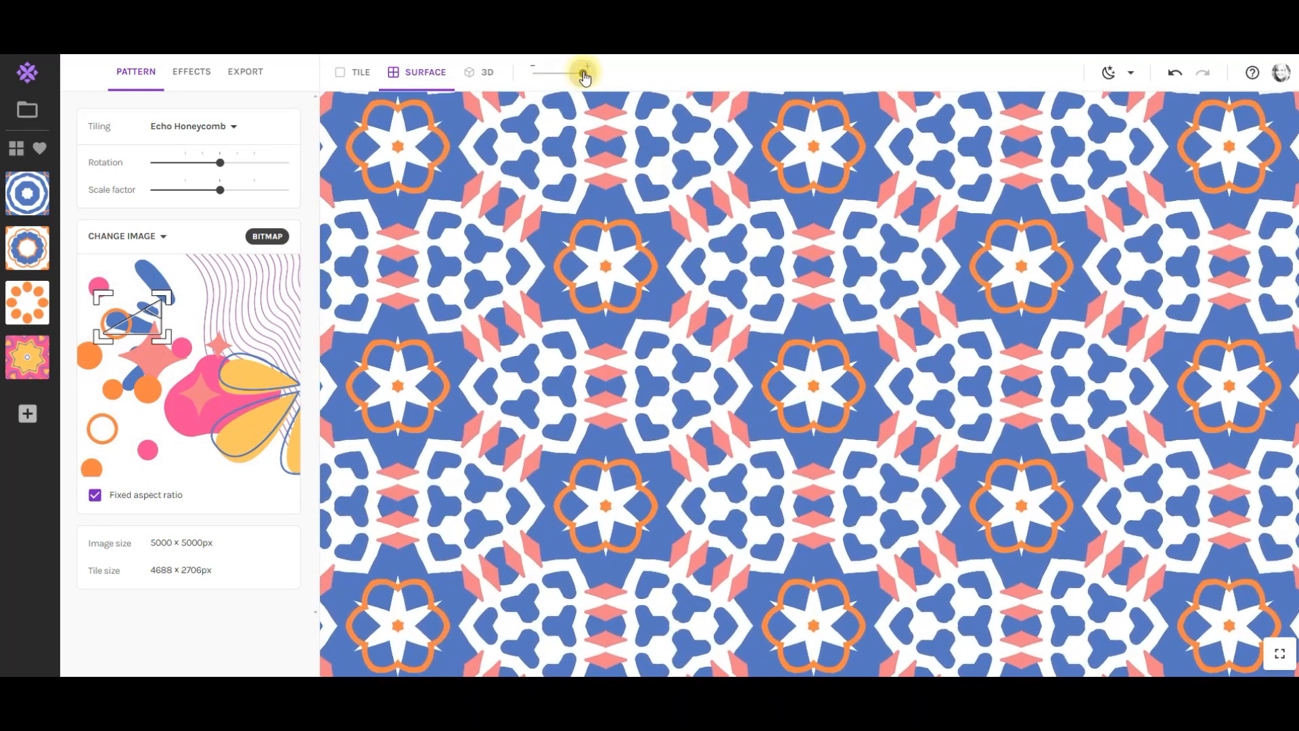
left_click(27, 413)
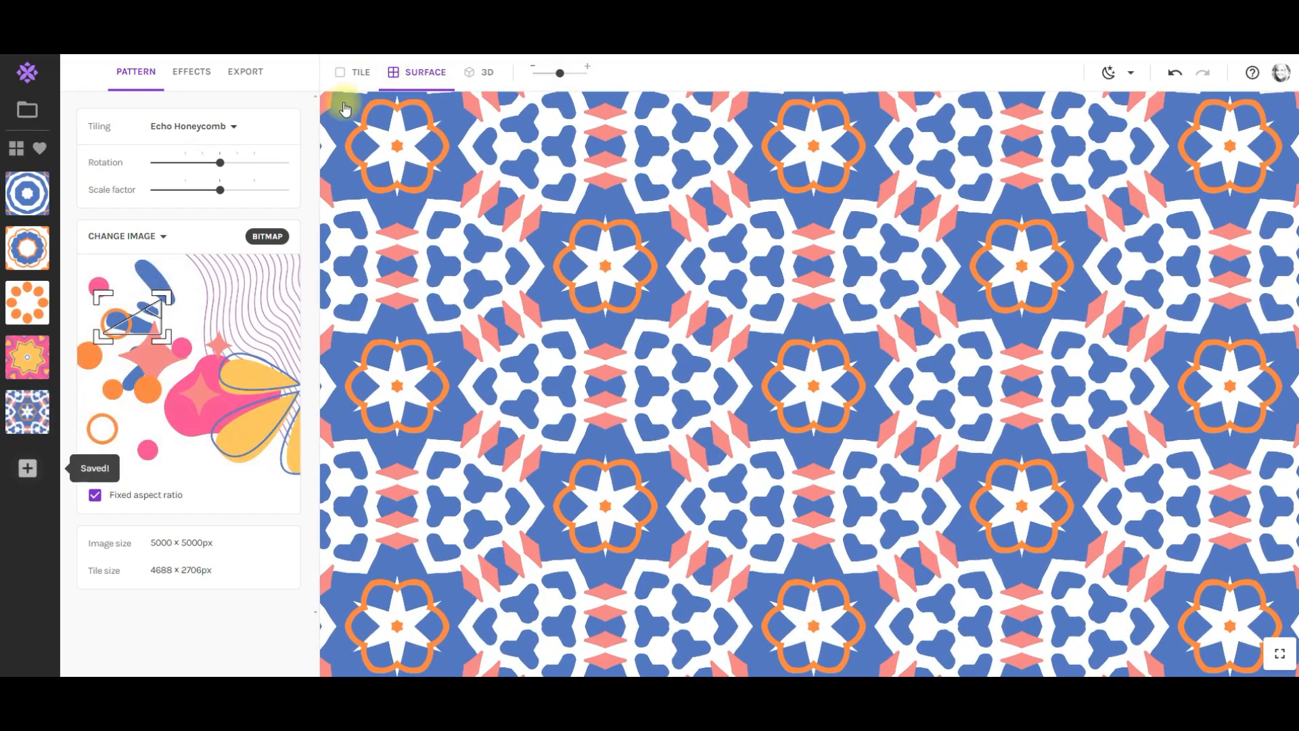
Save Echo Honeycomb snapshots with the selection on the upper blue leaf and between the pink blob and yellow petals.
left_click_drag(132, 320, 147, 279)
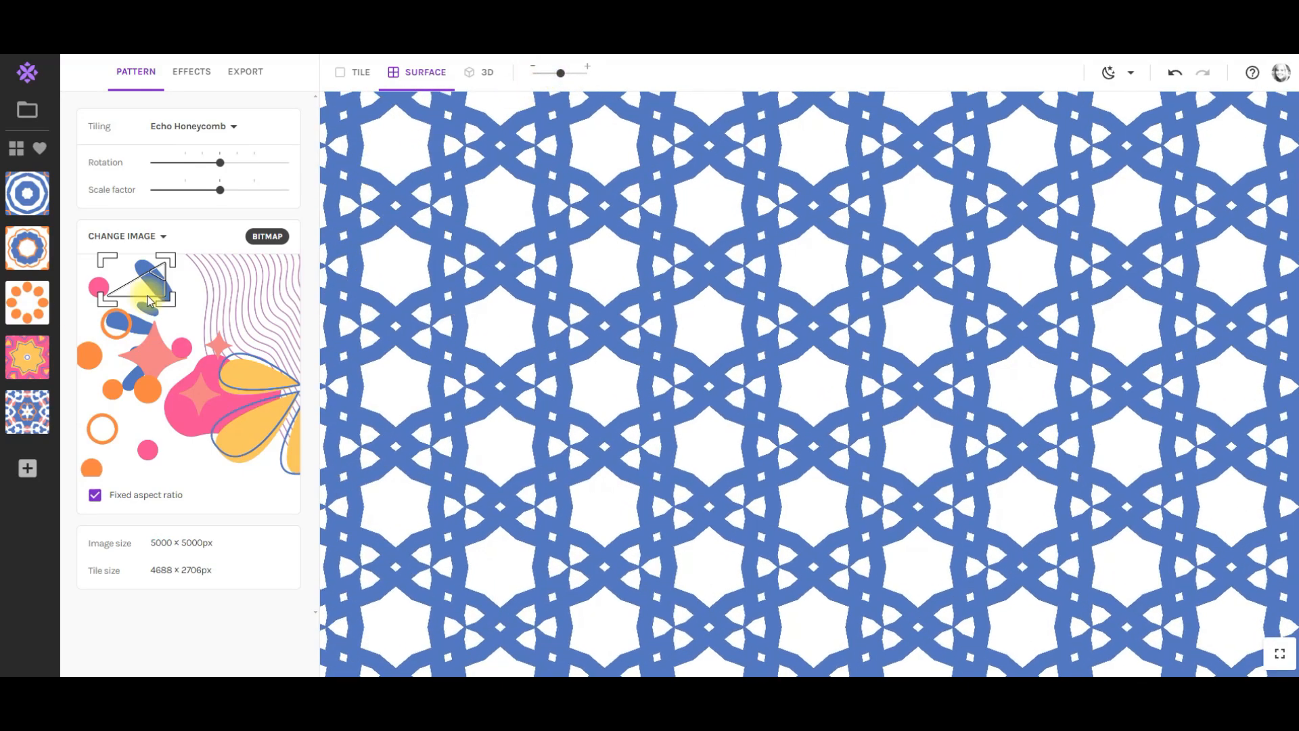
left_click(27, 468)
left_click_drag(107, 262, 236, 408)
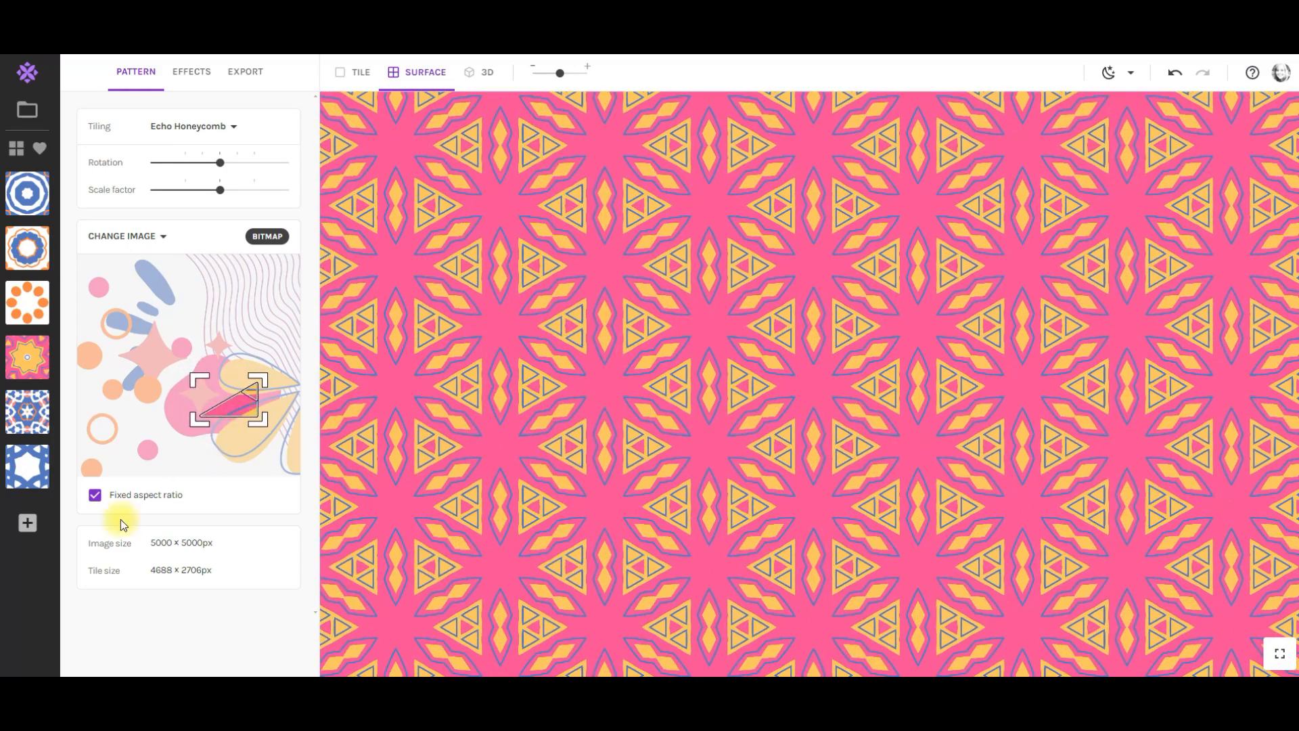
left_click(27, 528)
Change the tiling of the pink and yellow pattern to Persian Star.
left_click(210, 125)
left_click(215, 286)
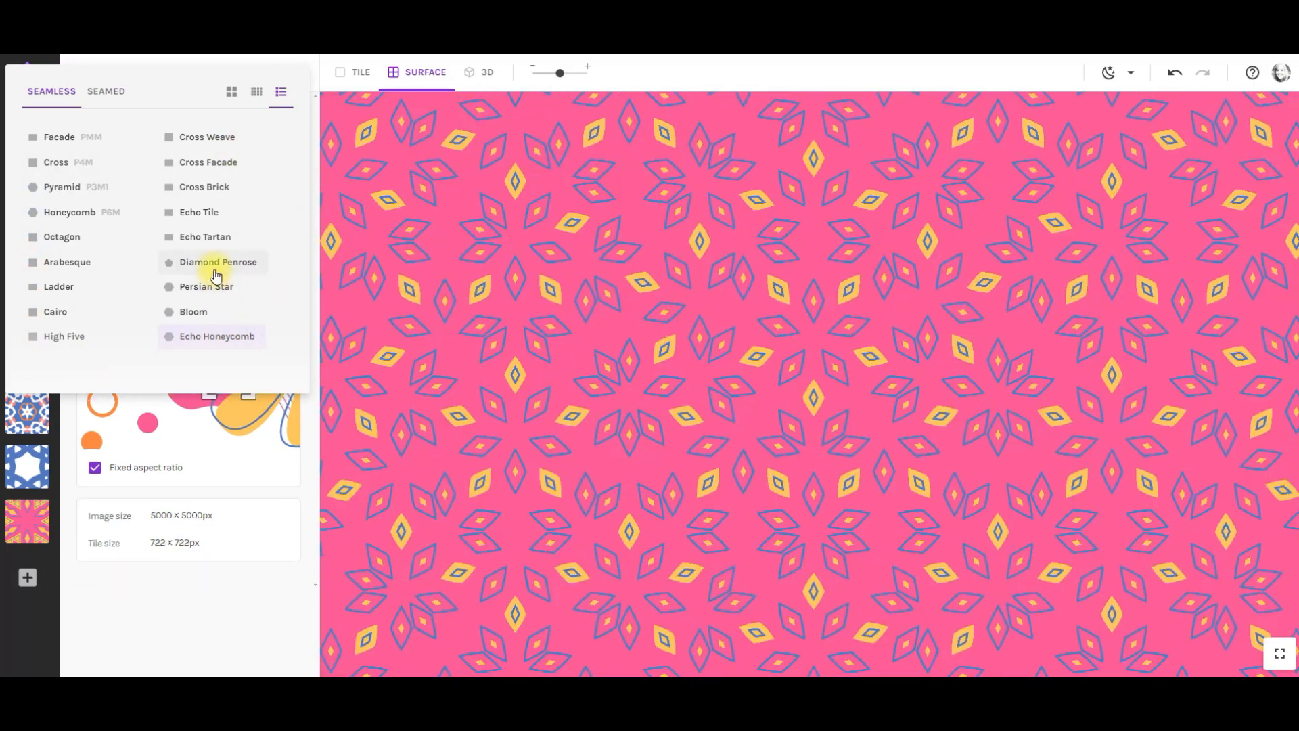
left_click(215, 286)
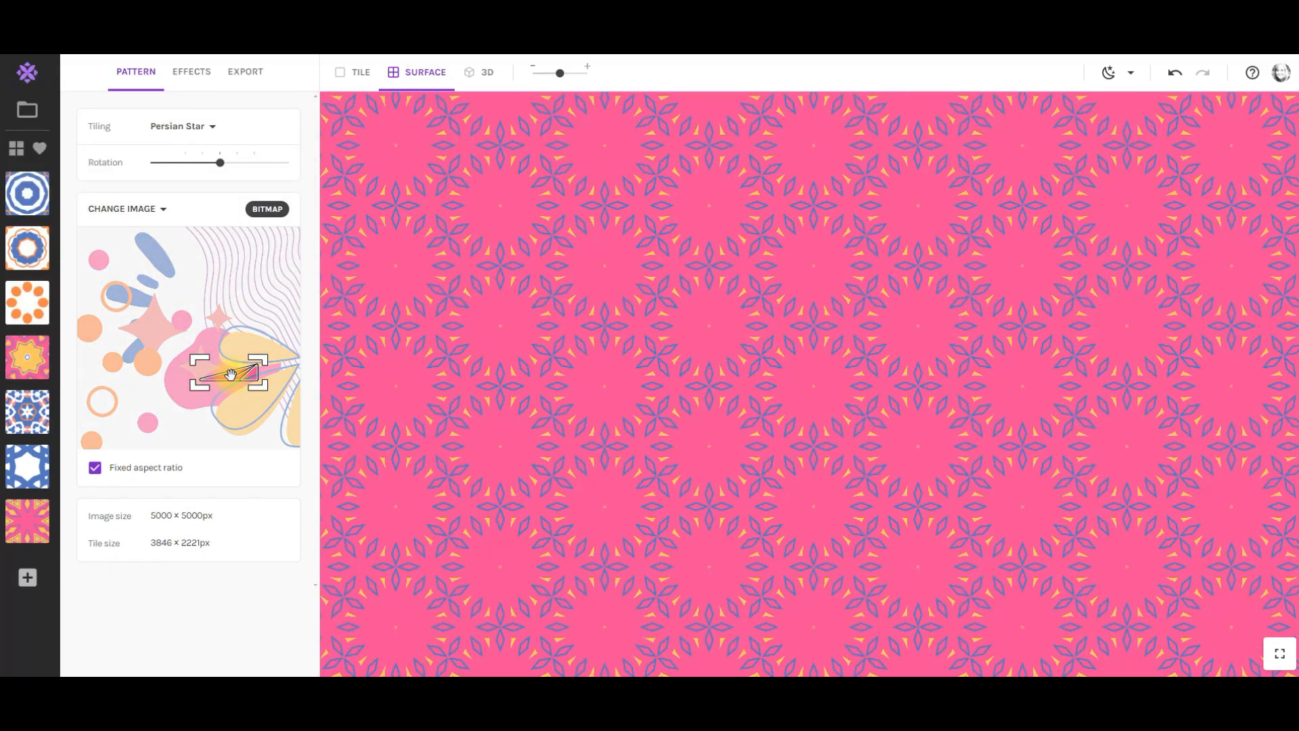
Reshape the selection into a wide band from the orange dot to the upper yellow petal and save a snapshot.
left_click_drag(199, 356, 140, 280)
left_click_drag(223, 367, 223, 350)
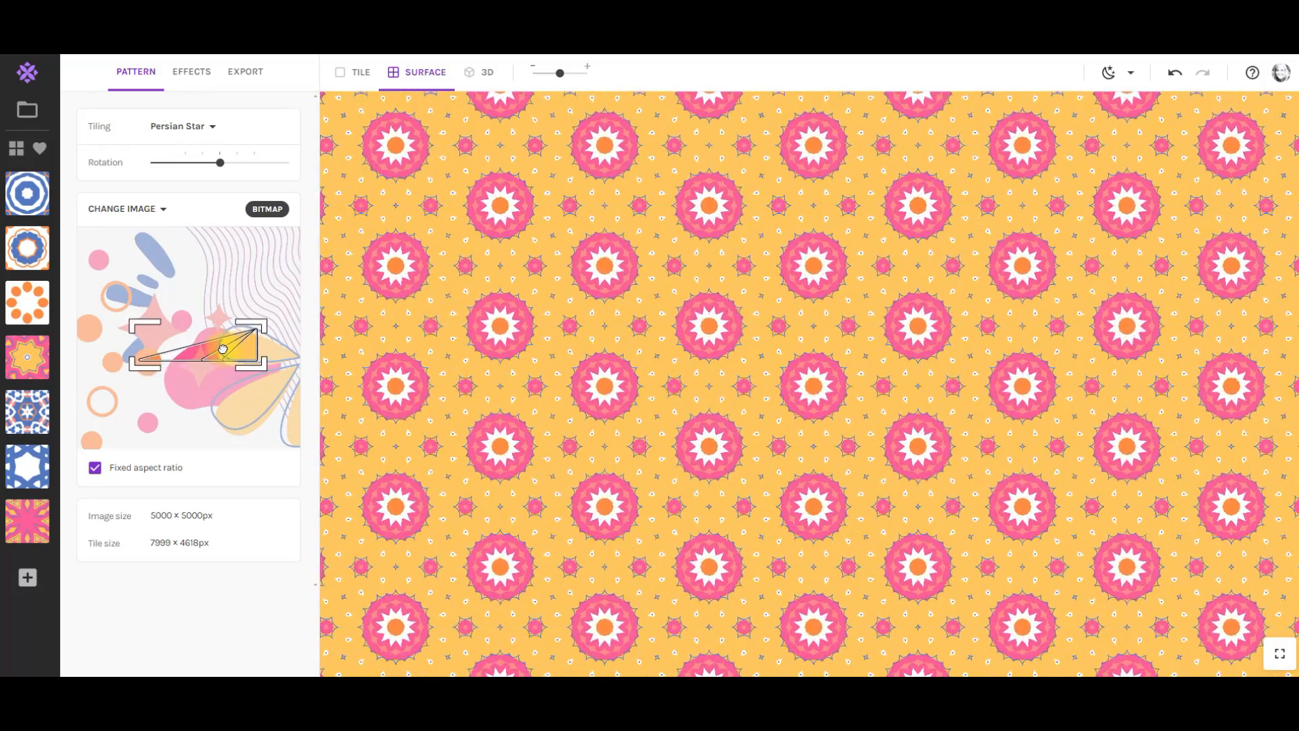
left_click_drag(223, 349, 222, 347)
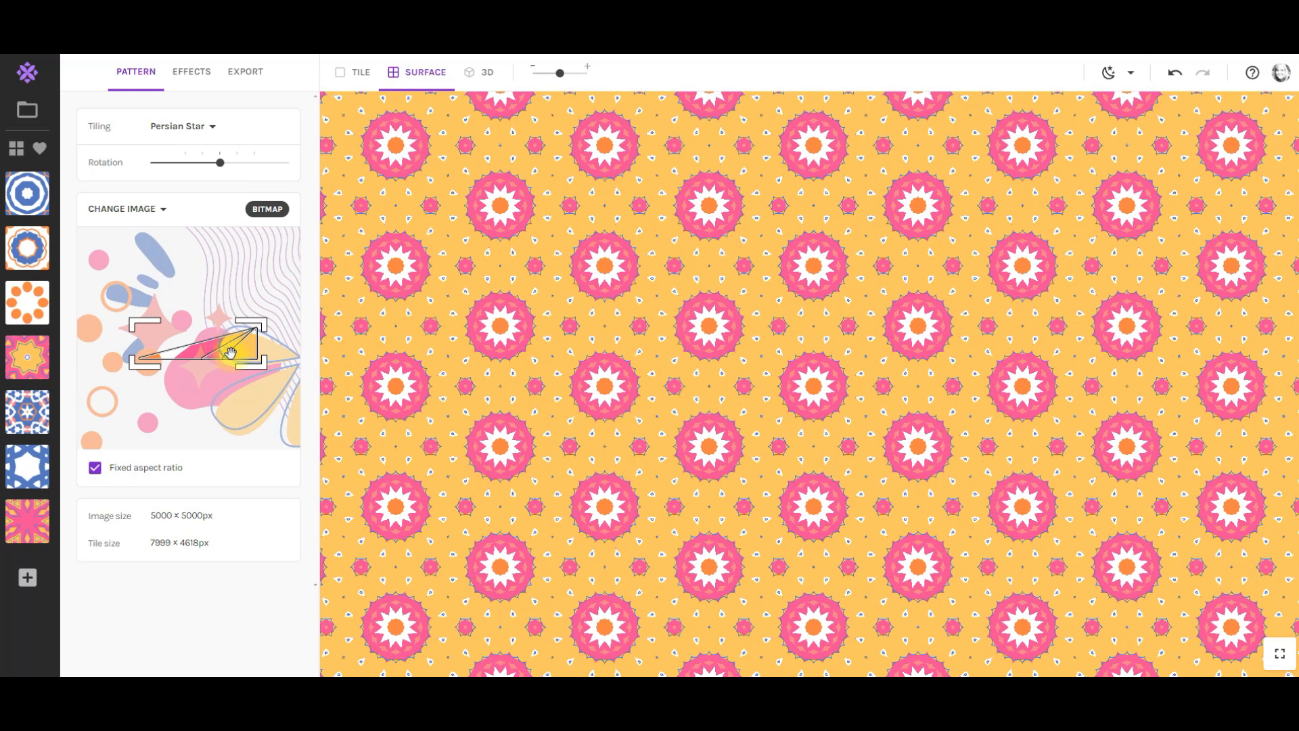
left_click_drag(265, 326, 260, 331)
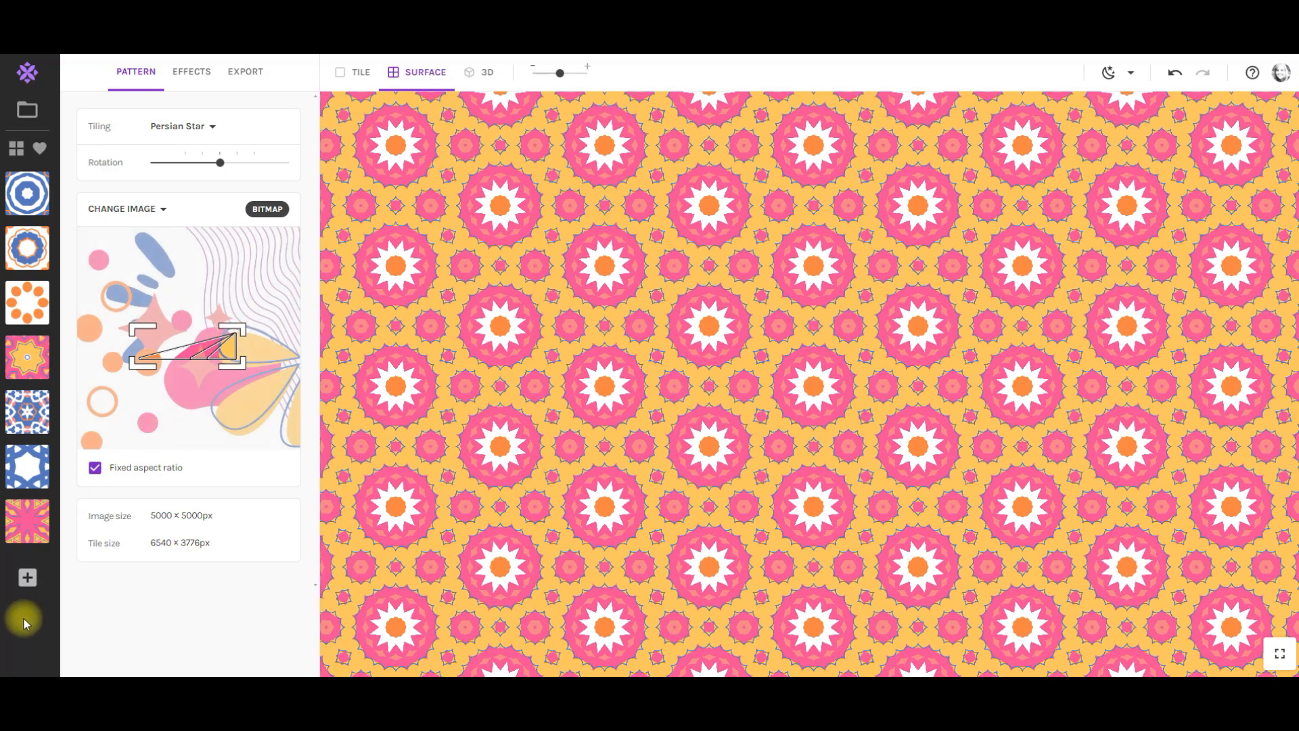
Shift the wide selection slightly onto the blue leaf and yellow petal, enlarge the surface pattern and save a snapshot.
left_click_drag(198, 341, 195, 343)
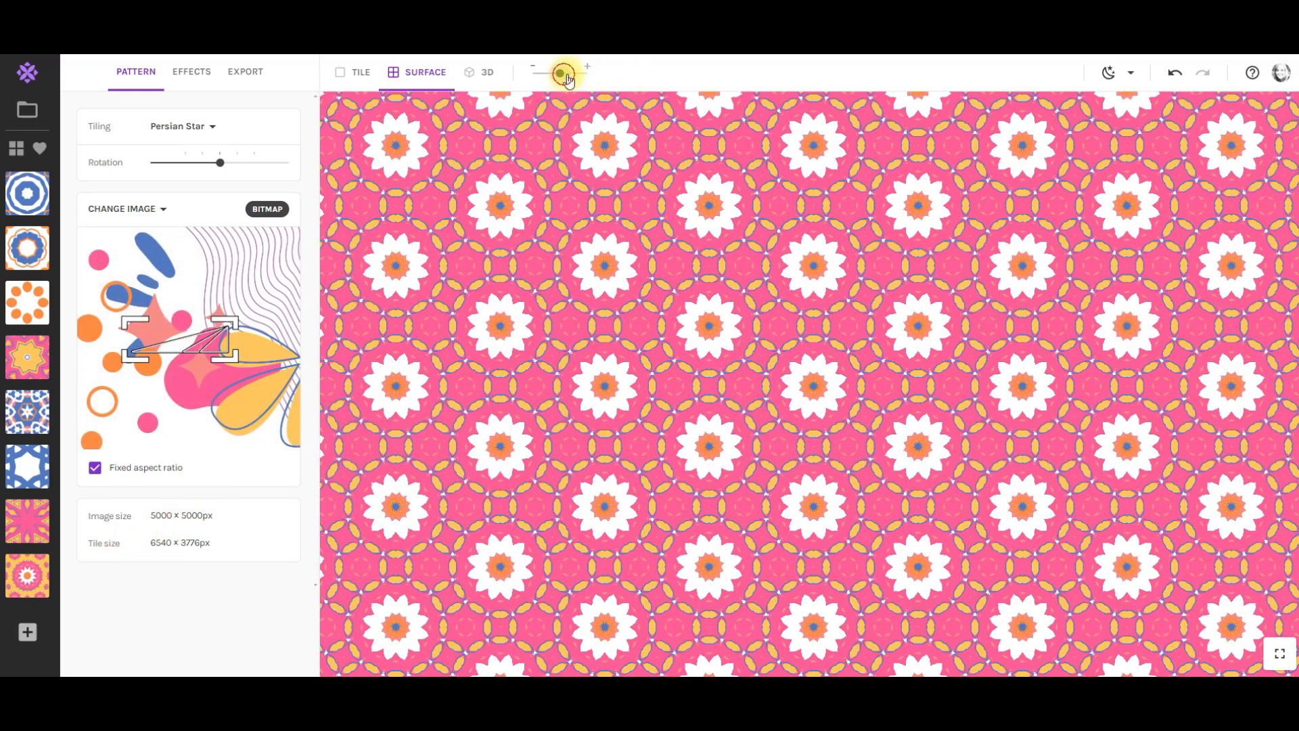
left_click_drag(560, 73, 585, 75)
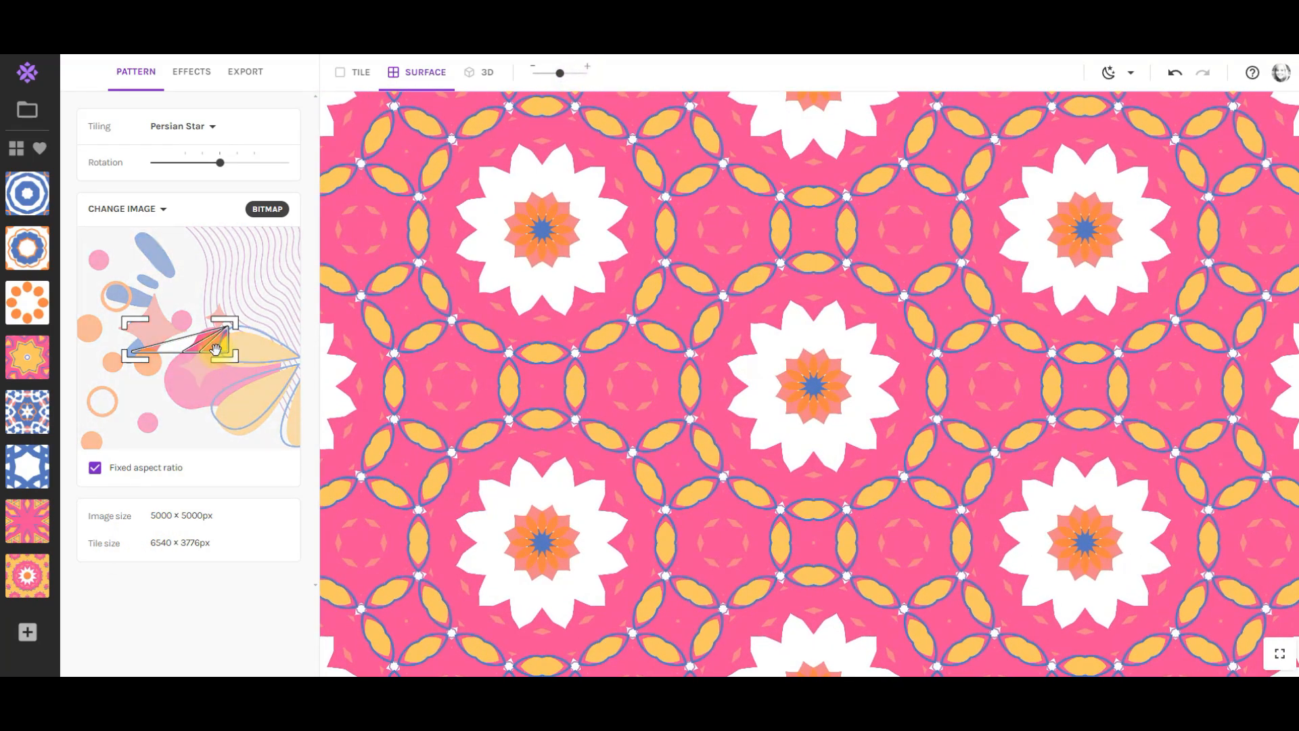
left_click_drag(208, 348, 209, 347)
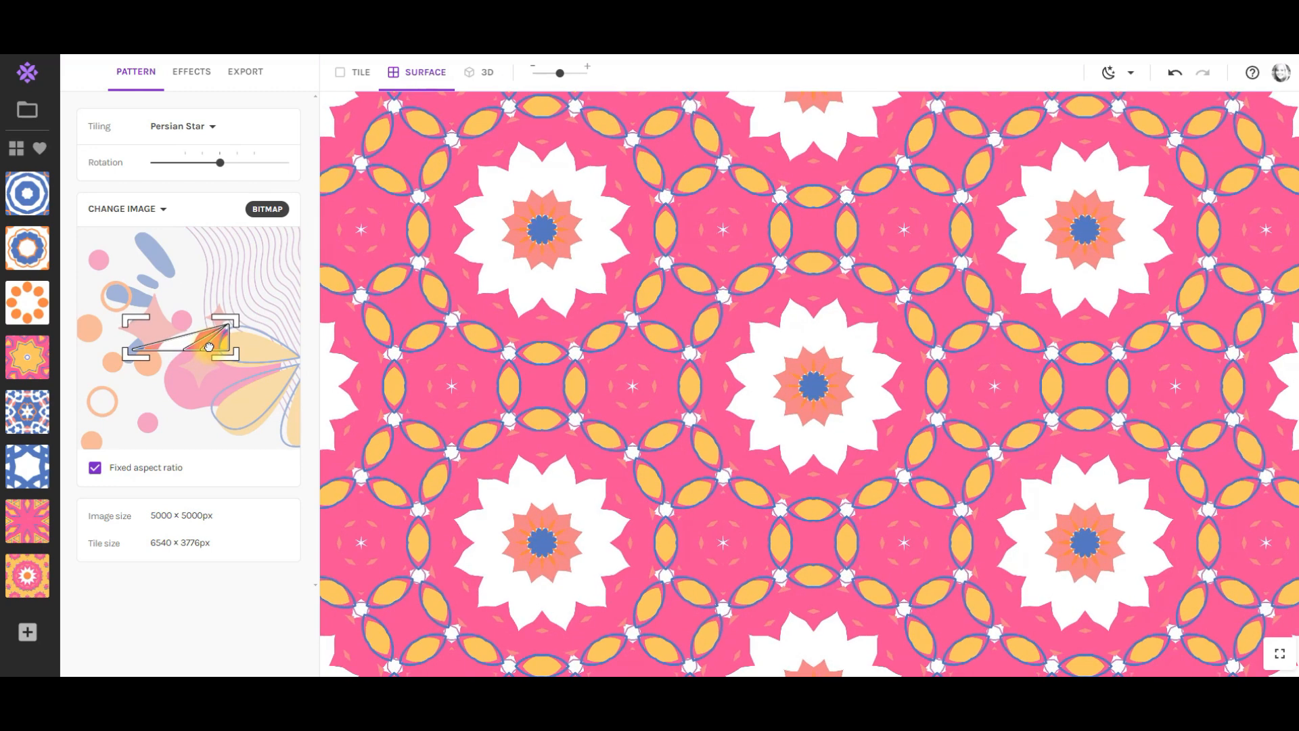
left_click(27, 631)
Shrink the selection to a small band over the pink blob and upper yellow petal, shrink the surface pattern and save a snapshot.
left_click_drag(127, 356, 175, 344)
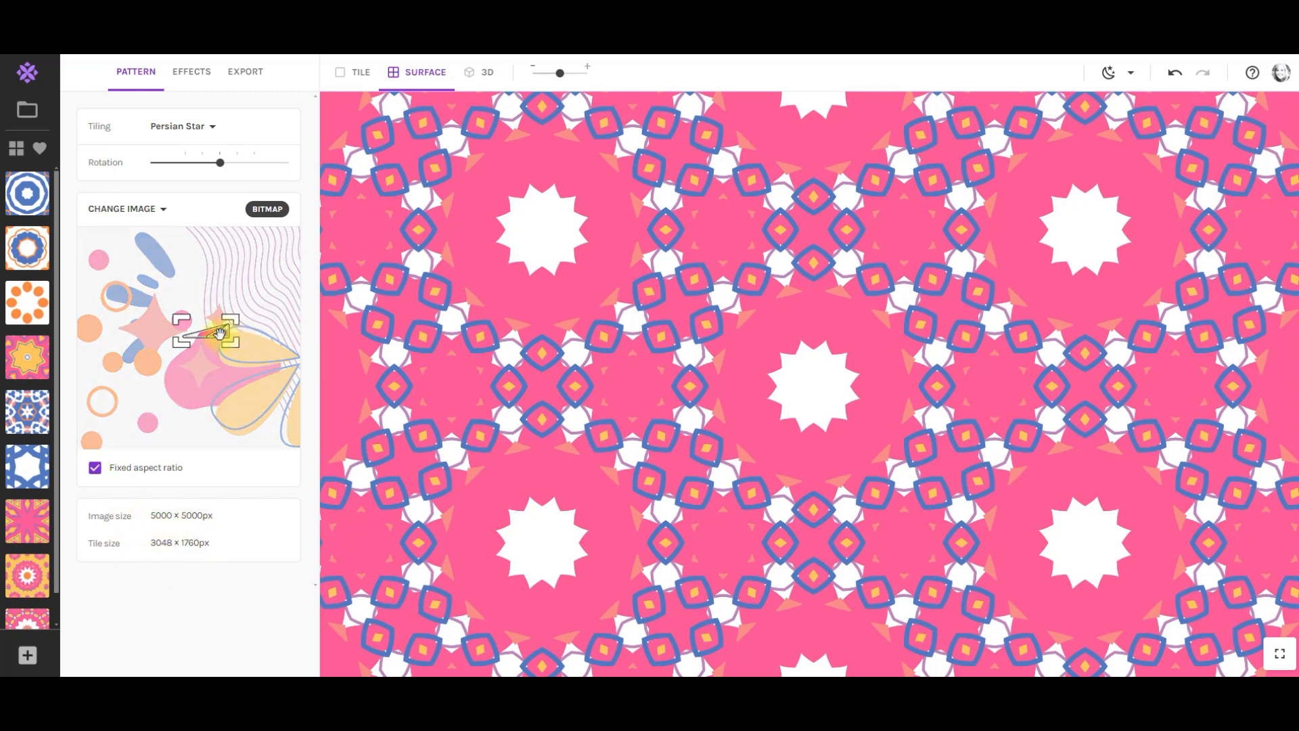
left_click_drag(216, 334, 223, 337)
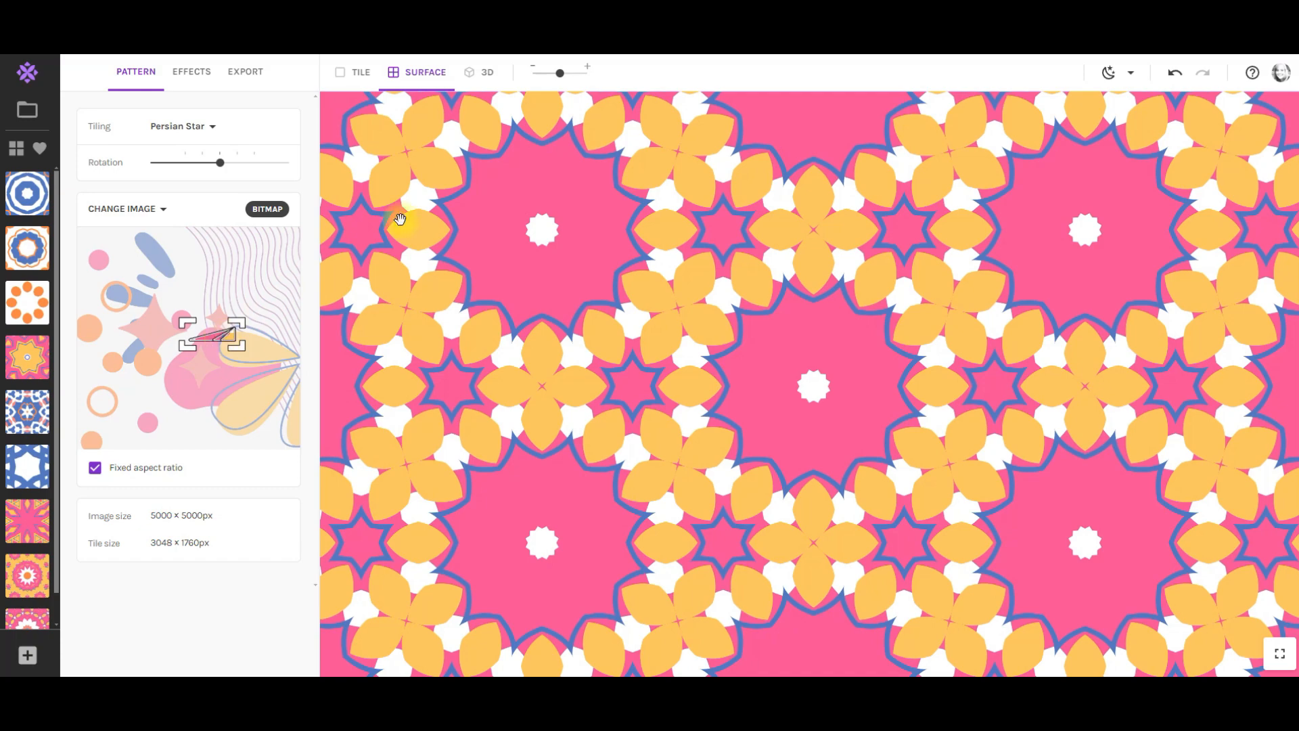
left_click_drag(560, 72, 536, 73)
left_click(27, 654)
left_click_drag(221, 337, 236, 372)
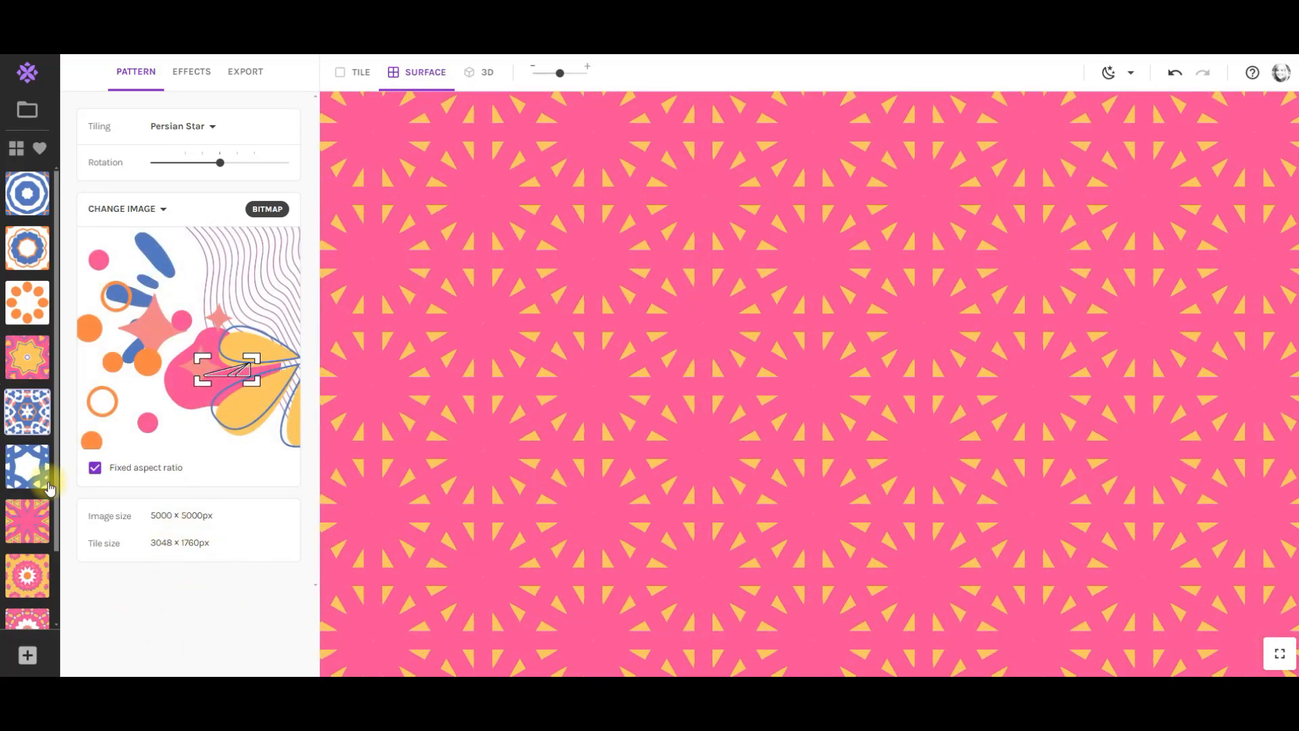
Load the first blue Octagon snapshot and preview it on the 3D blanket with a smaller pattern scale.
left_click(40, 199)
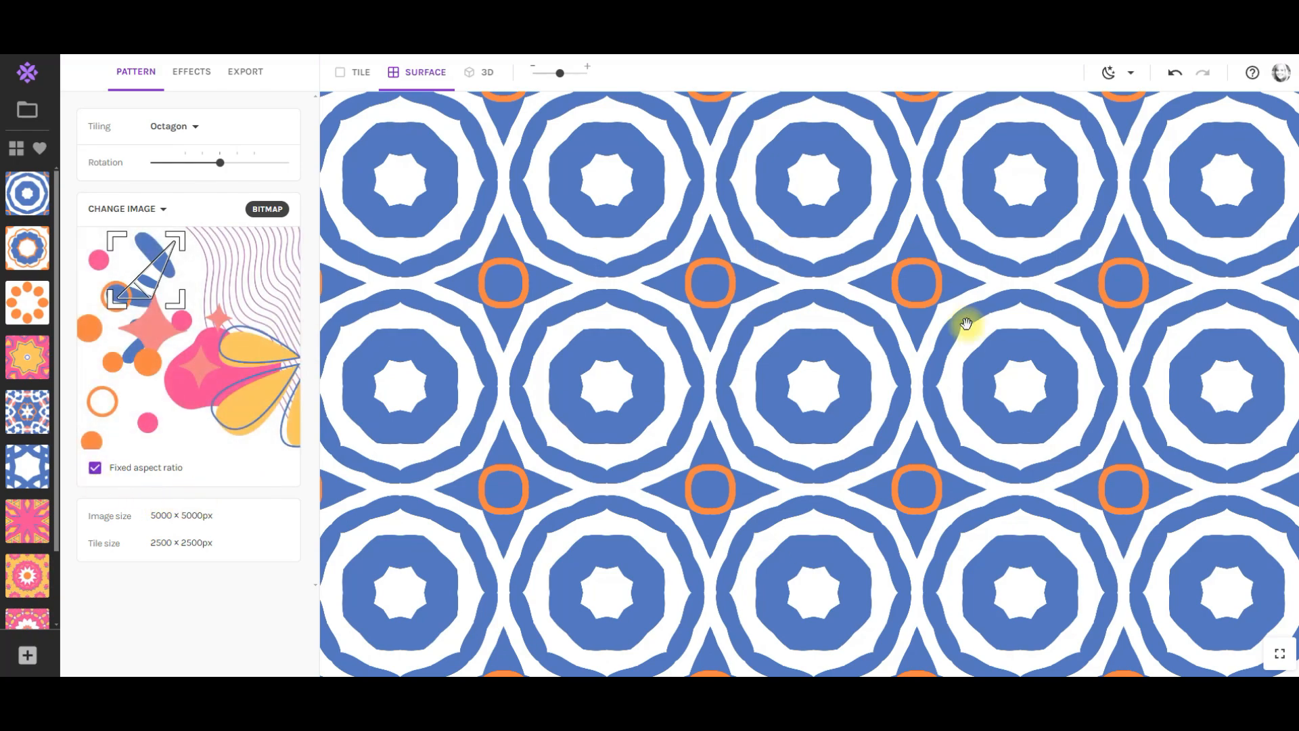
left_click(558, 74)
mouse_move(558, 74)
left_mouse_down()
mouse_move(542, 75)
mouse_move(556, 73)
left_mouse_up()
left_click(490, 73)
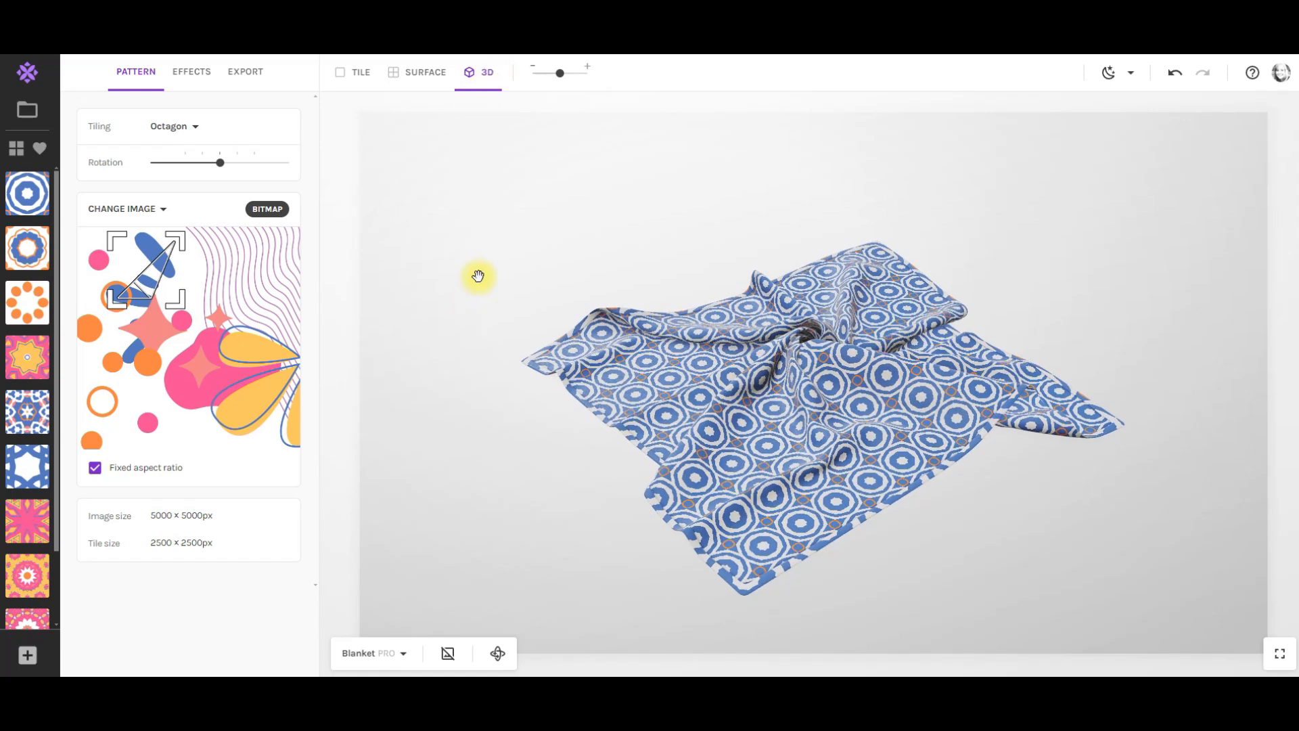
left_click_drag(570, 74, 552, 78)
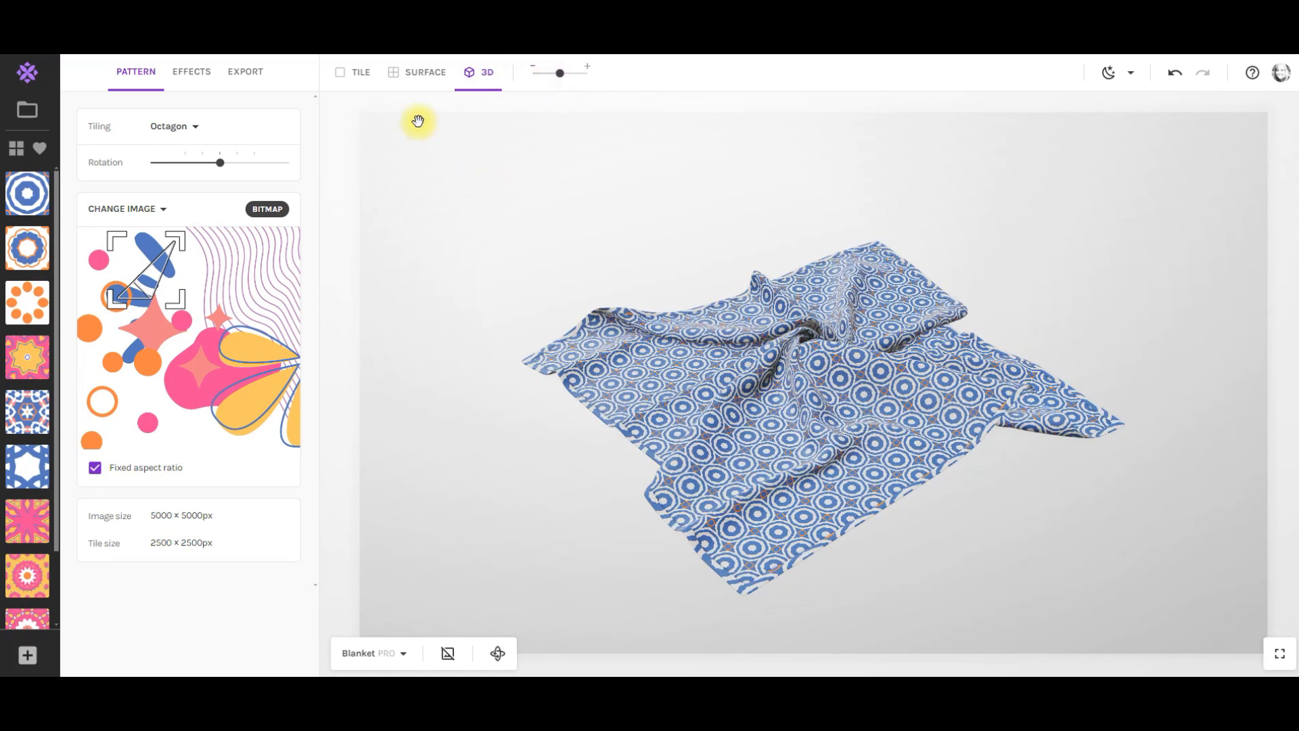
Compare the blue Octagon pattern as a repeating surface and as a single tile.
left_click(413, 69)
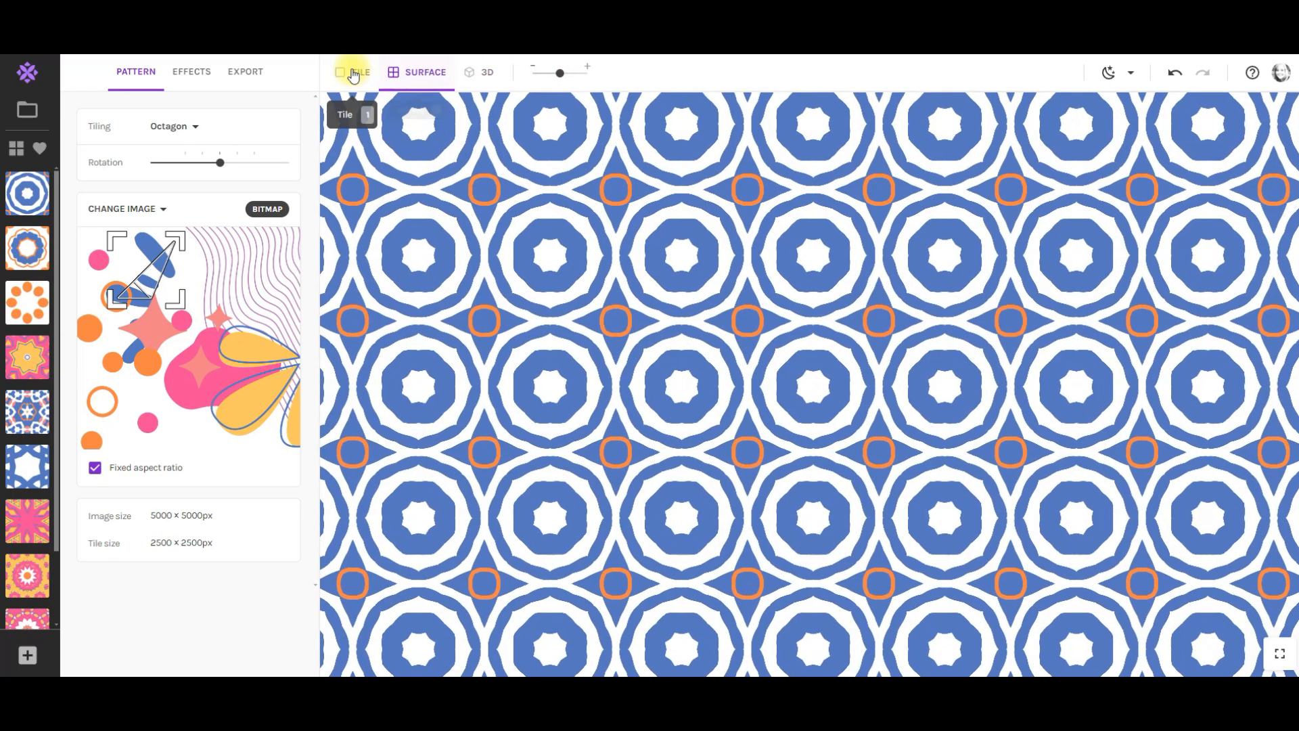
left_click(359, 75)
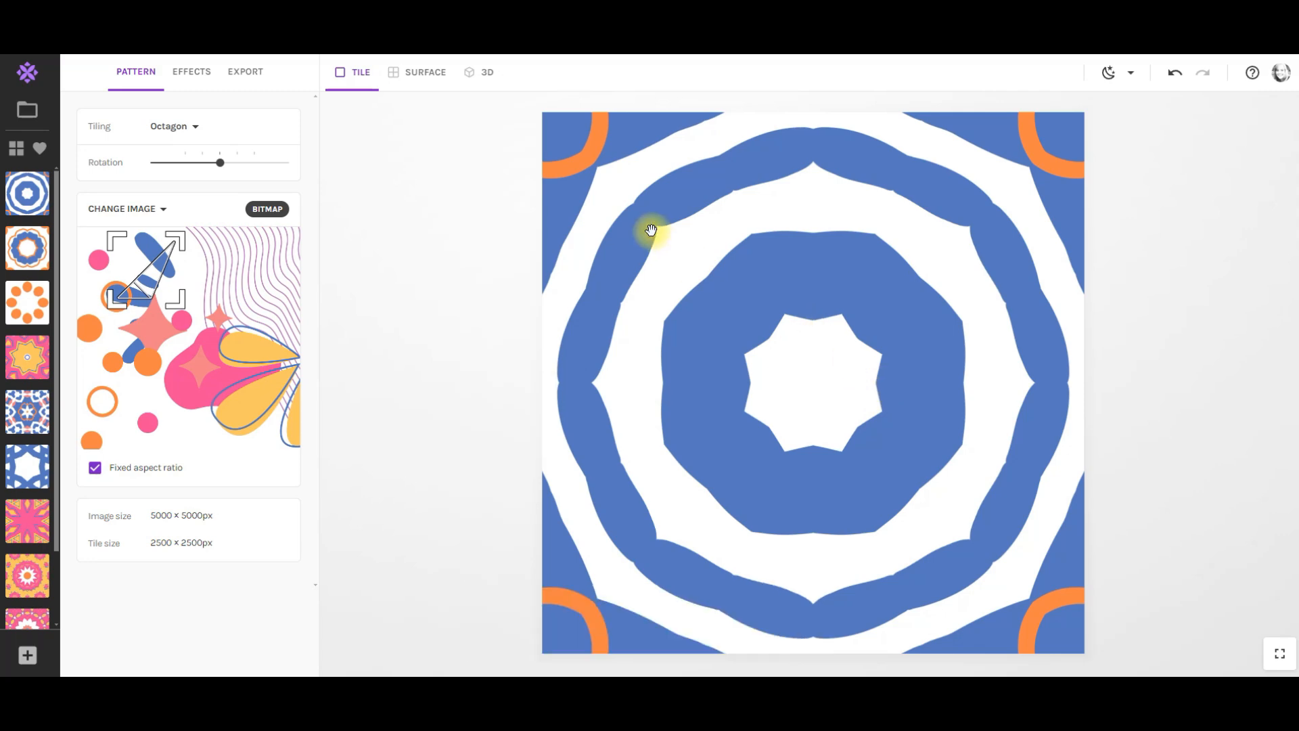
left_click(426, 75)
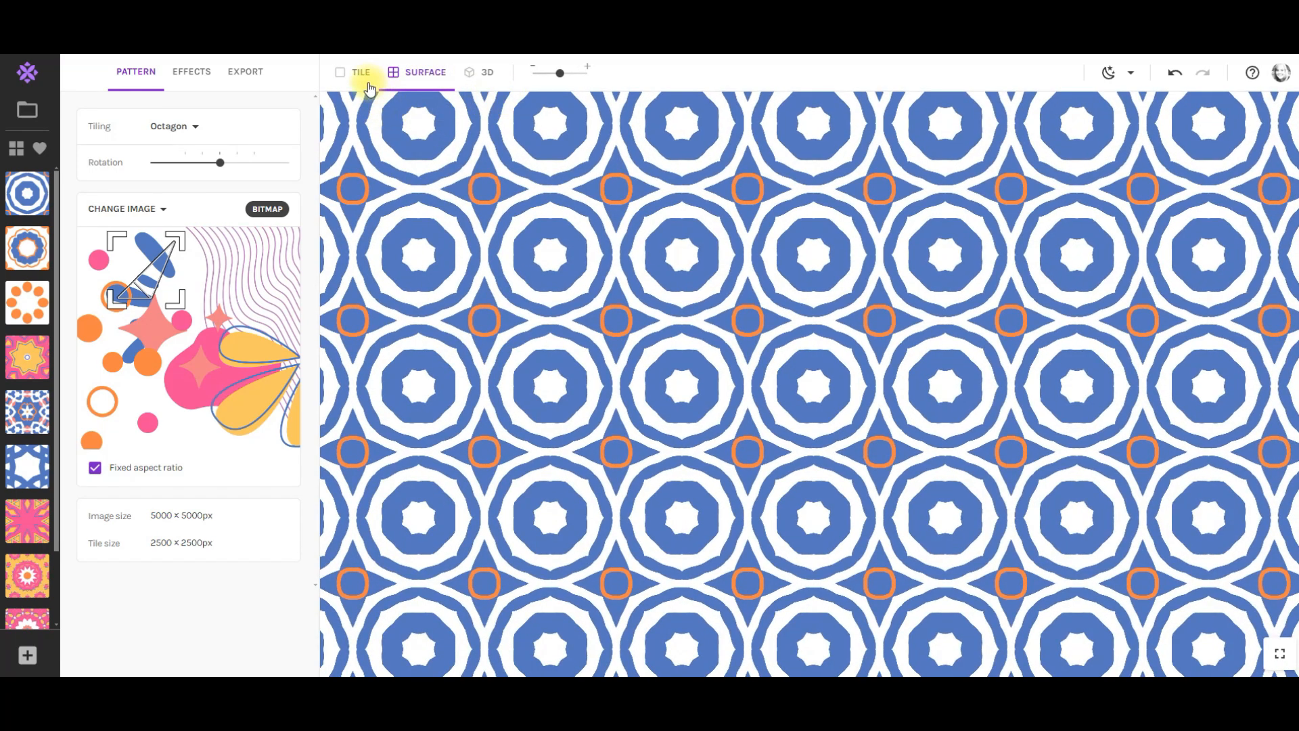
Export the blue Octagon surface at a custom 3000 × 3000 pixels as a JPEG named Palm Sunrise 1.
left_click(247, 72)
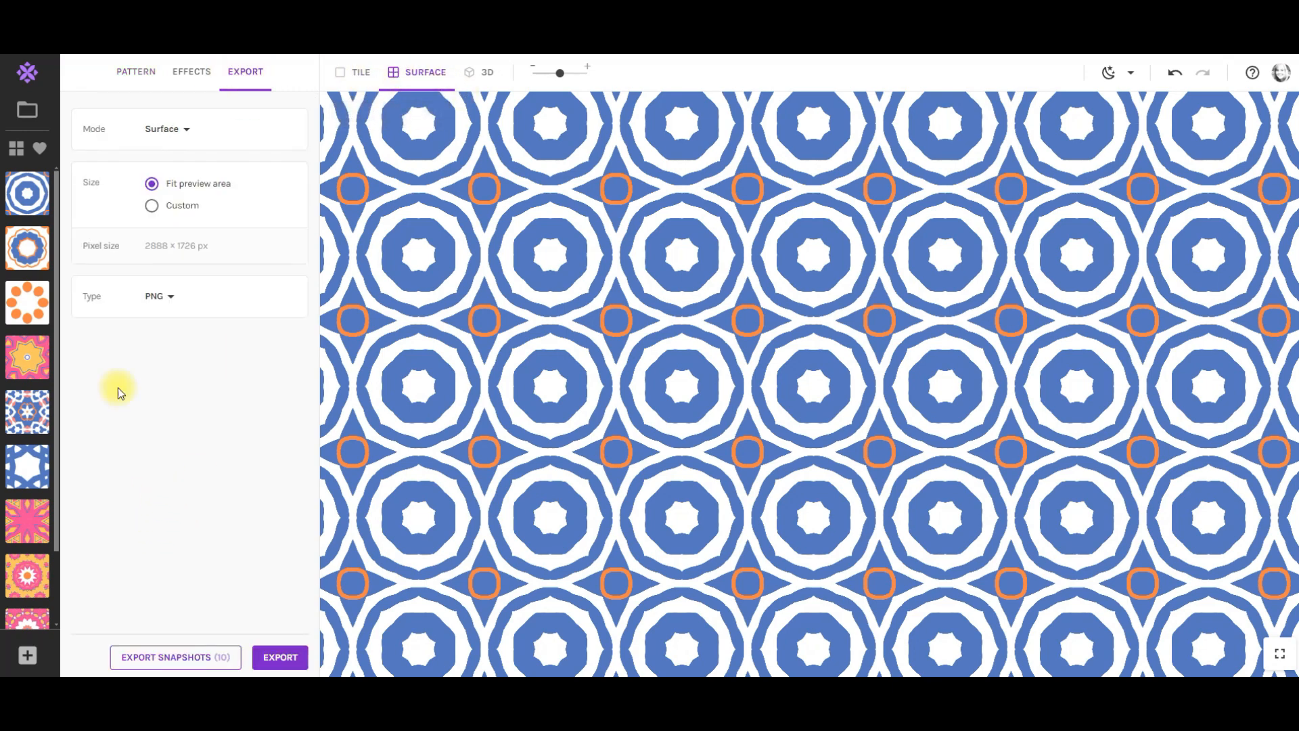
left_click(152, 205)
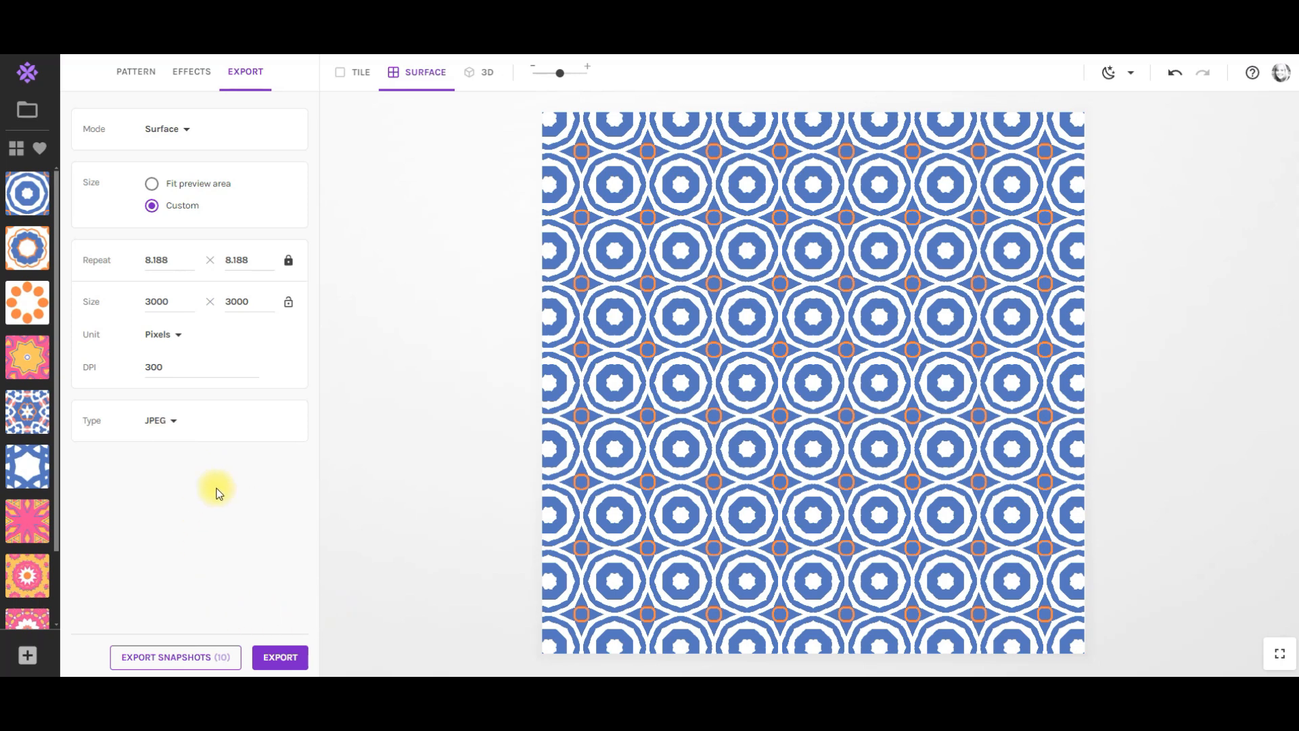
left_click(293, 659)
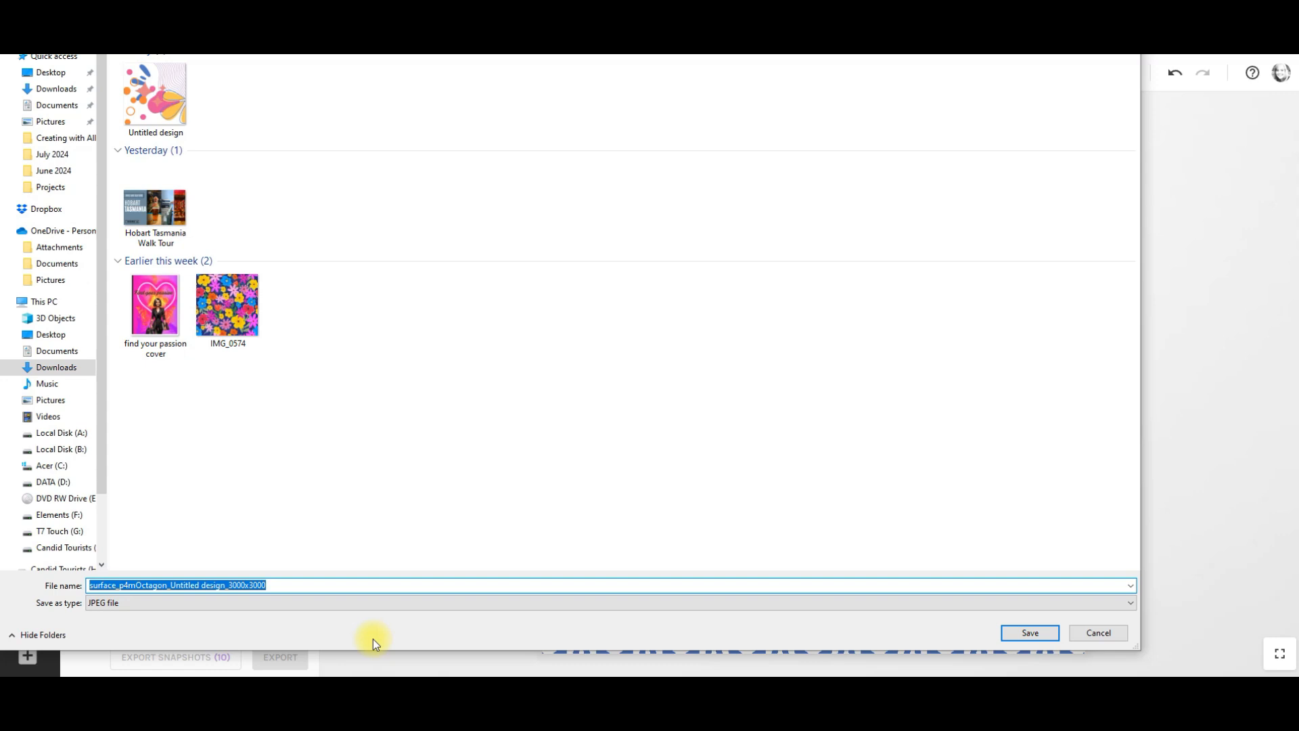
type("Palm Su")
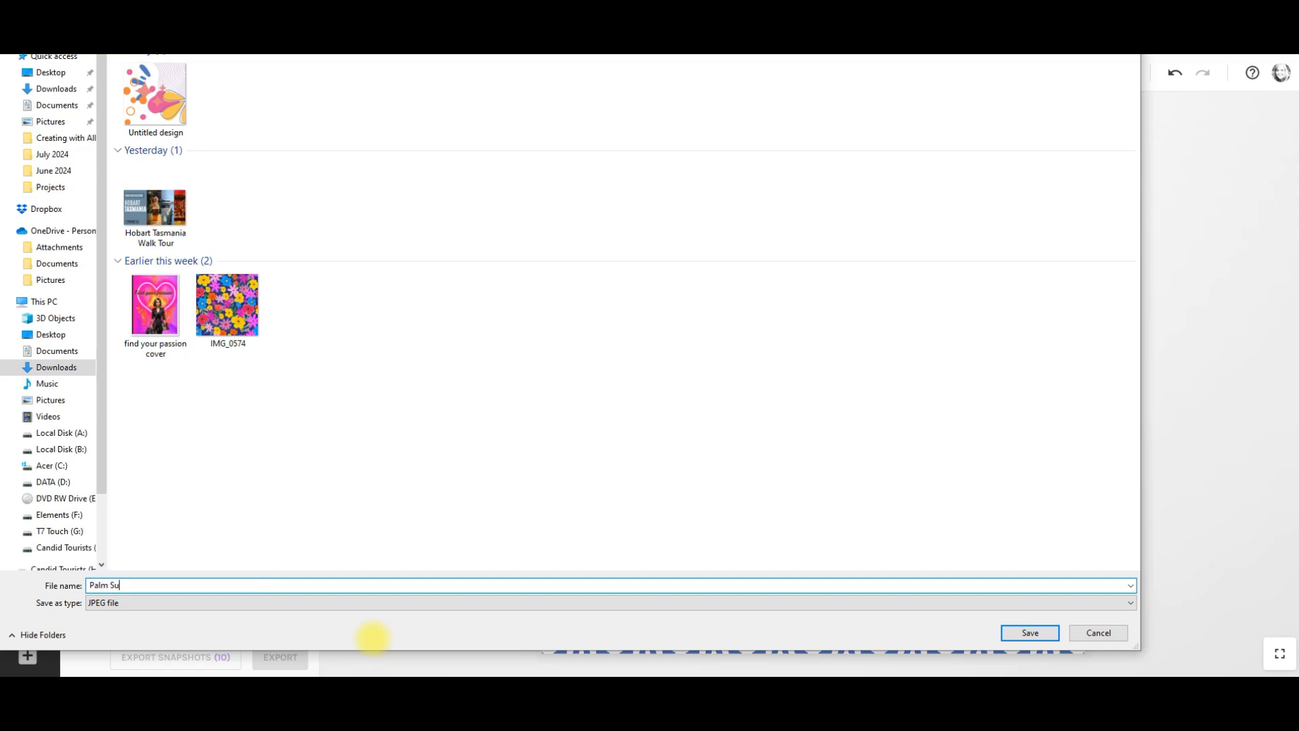
type("nrise 1")
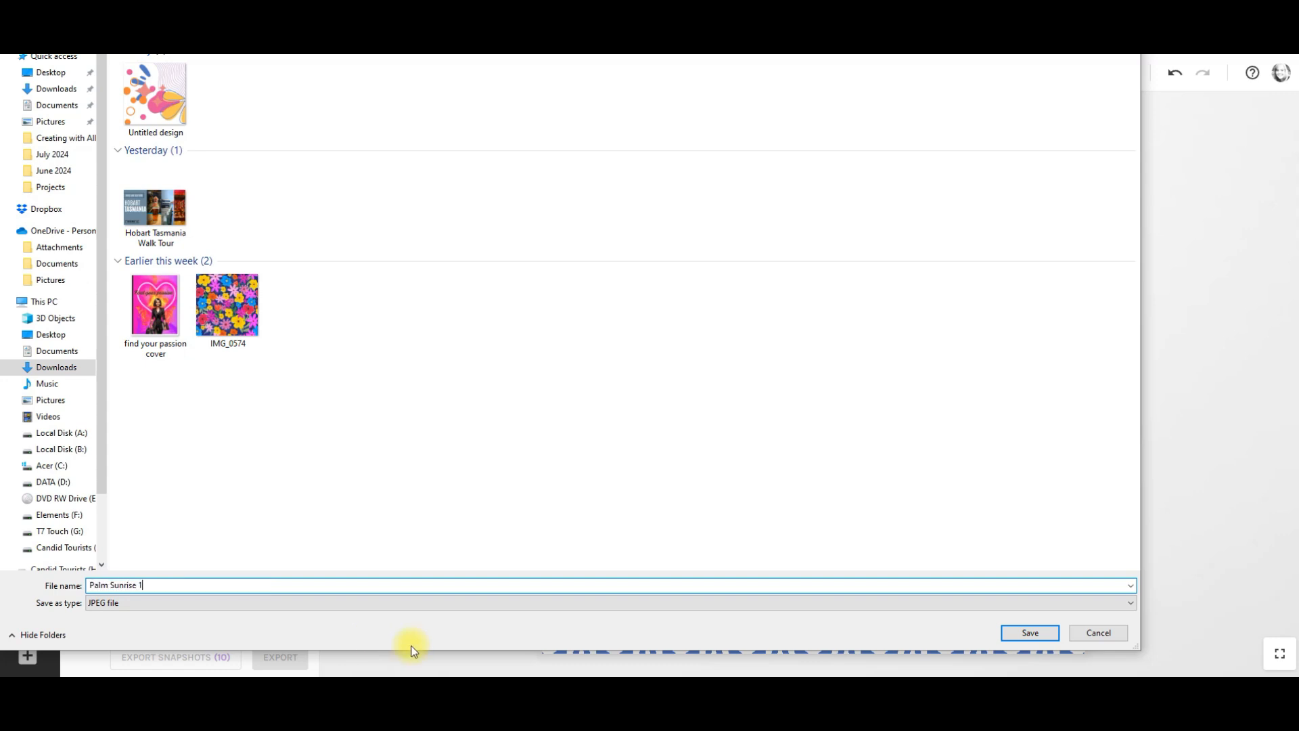
left_click(1042, 633)
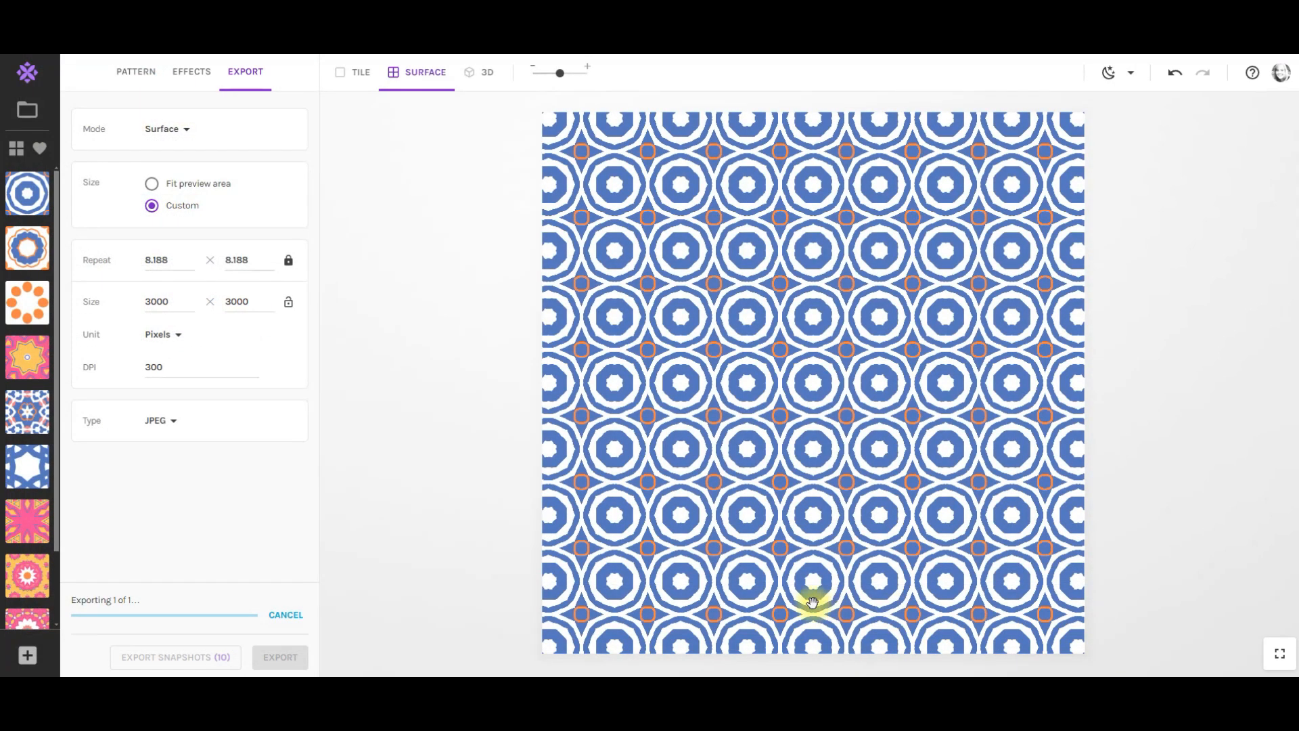
Export the single Octagon tile at maximum size as a JPEG named palm sunrise tile 1.
left_click(360, 74)
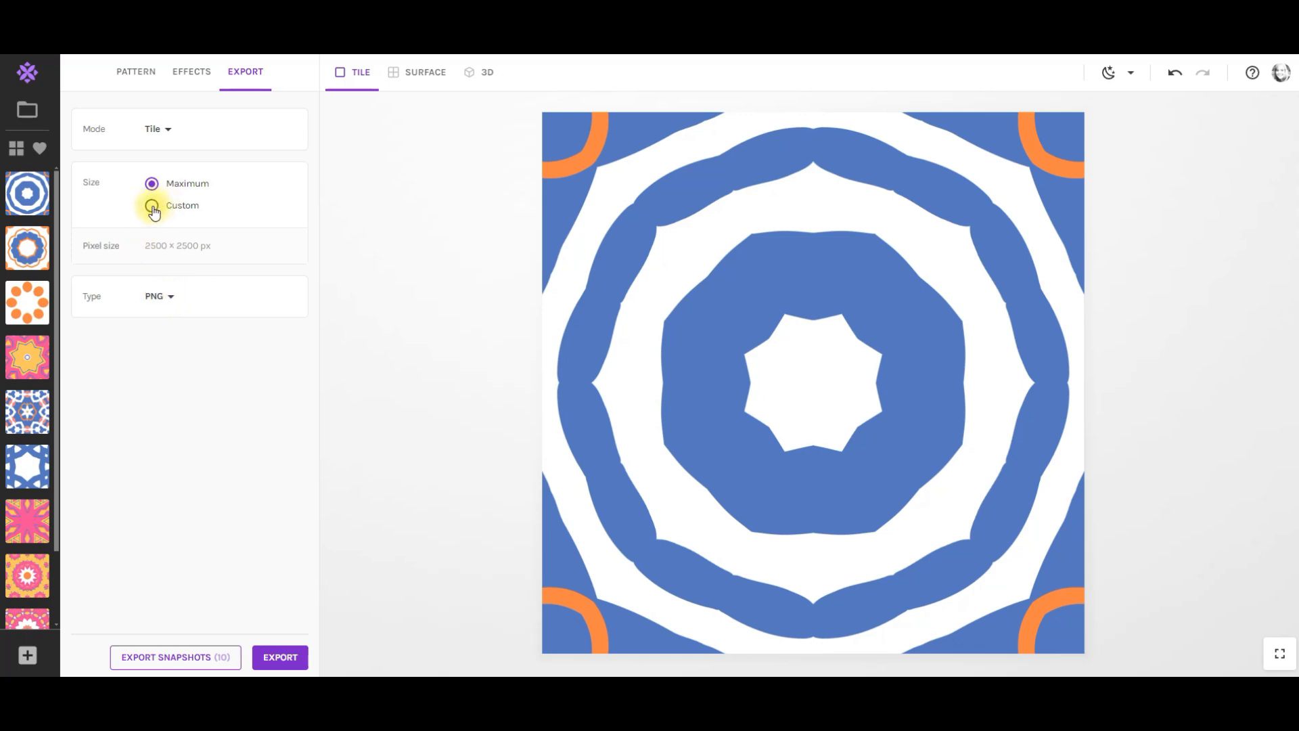
left_click(161, 296)
left_click(167, 320)
left_click(280, 657)
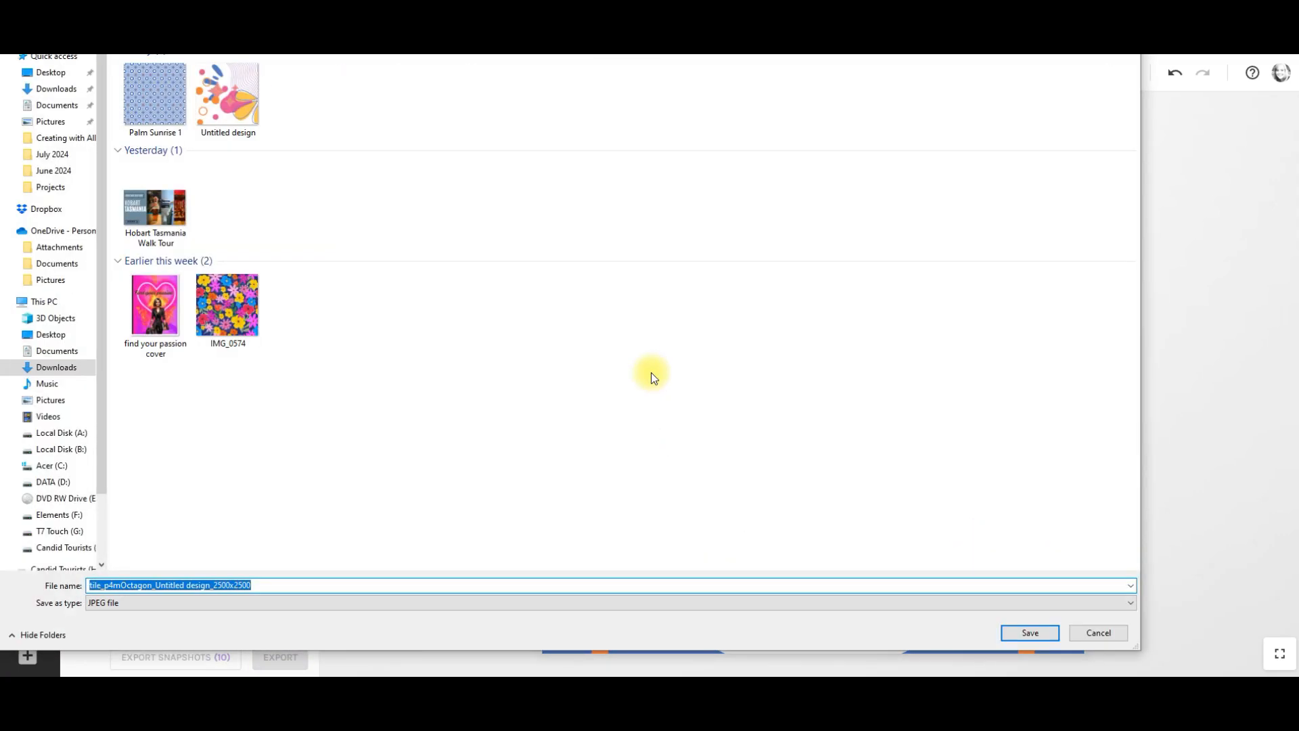
type("palm sun")
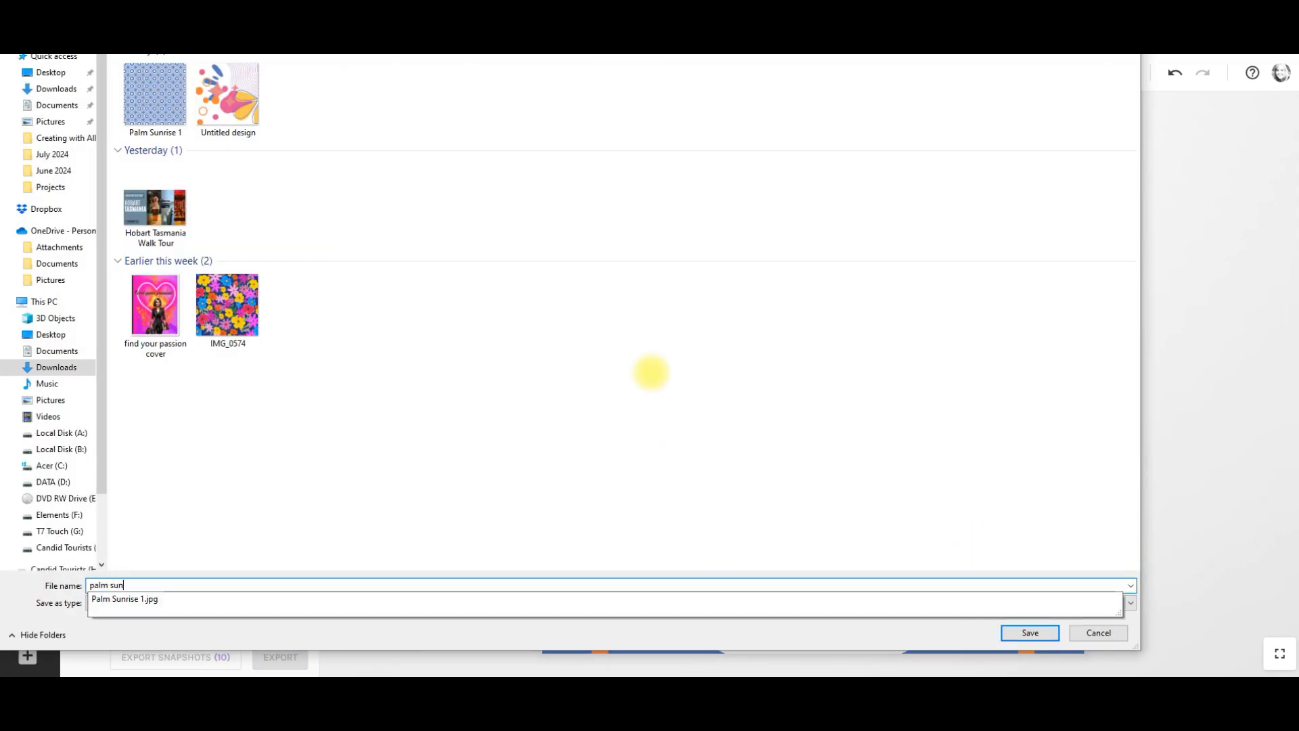
type("rise tile 1")
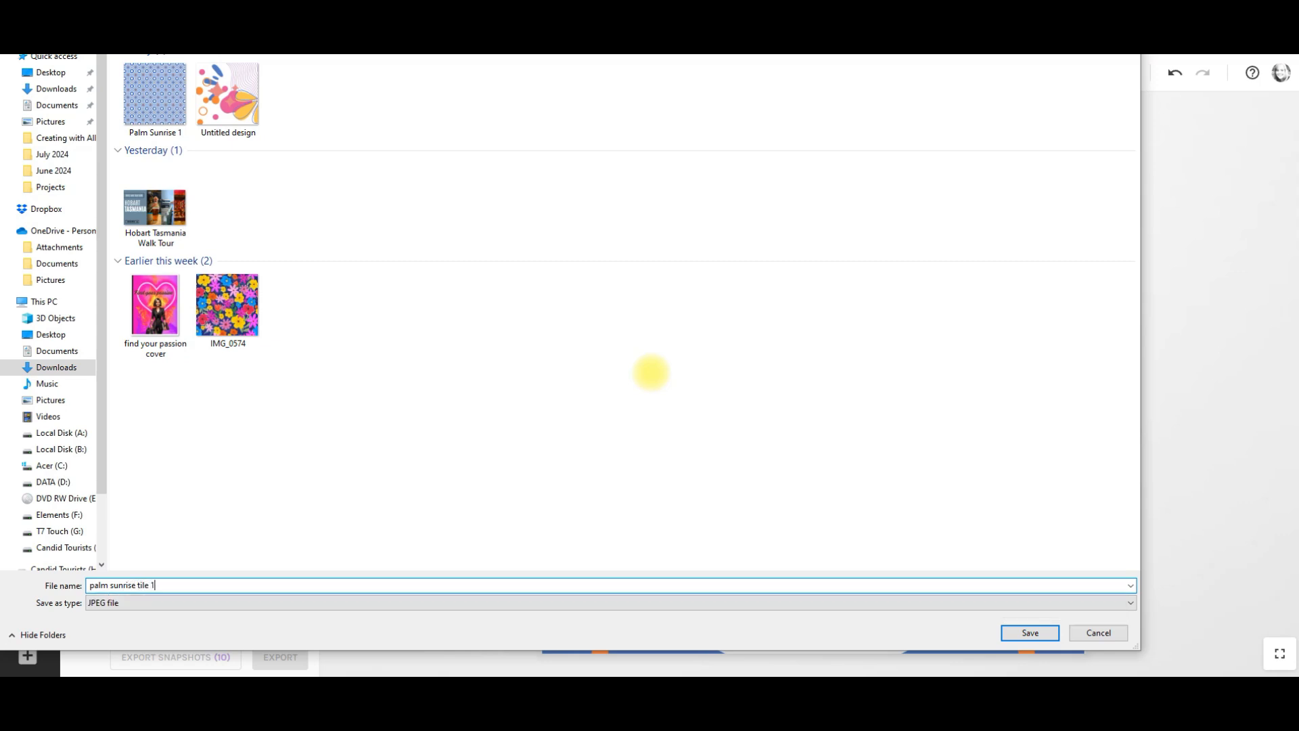
left_click(1029, 632)
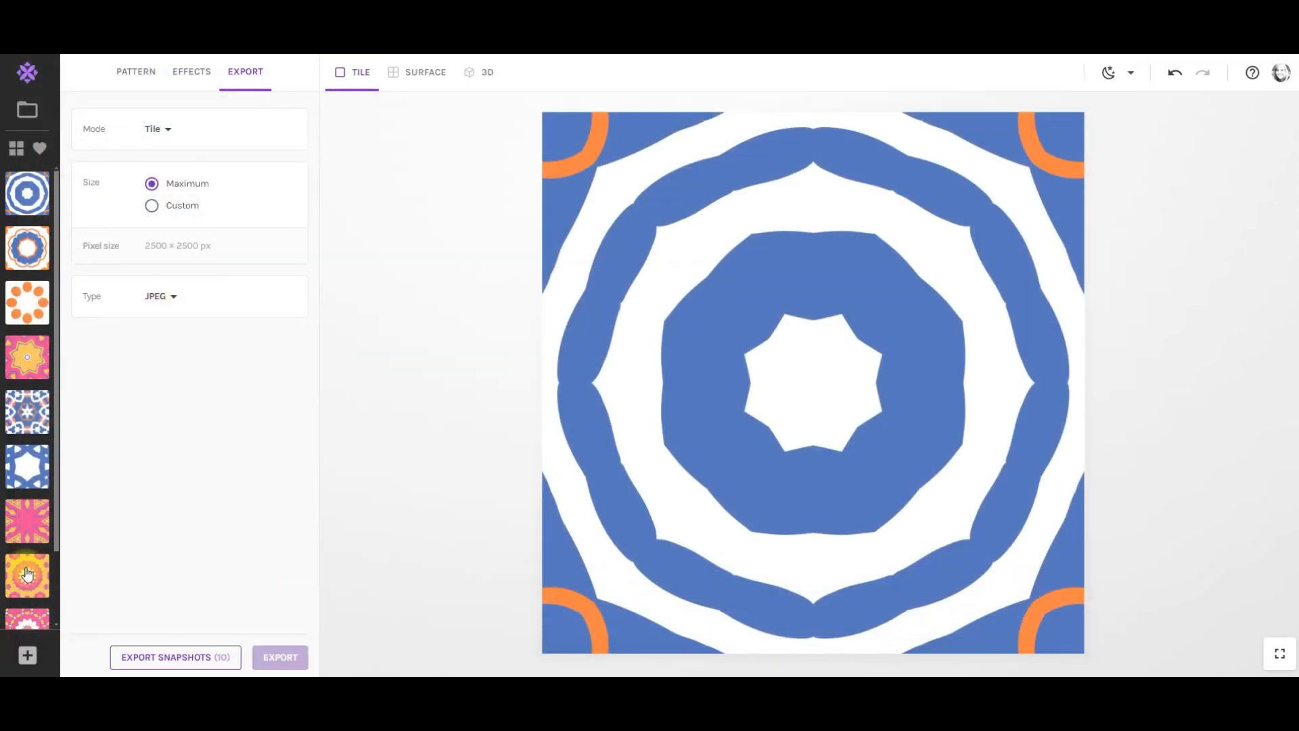
Export the surface of the yellow snapshot with pink and white star flowers as a 3000 × 3000 JPEG named palm sunrise 2.
left_click(425, 71)
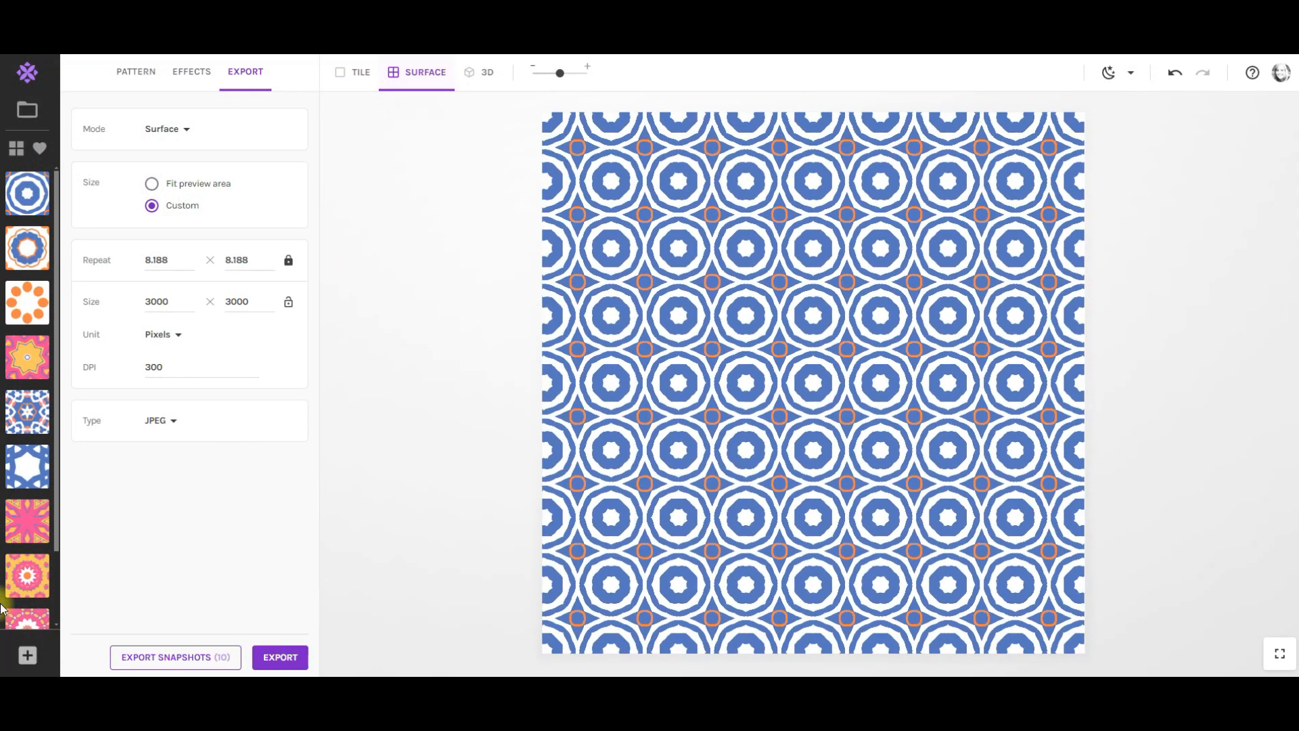
left_click(18, 574)
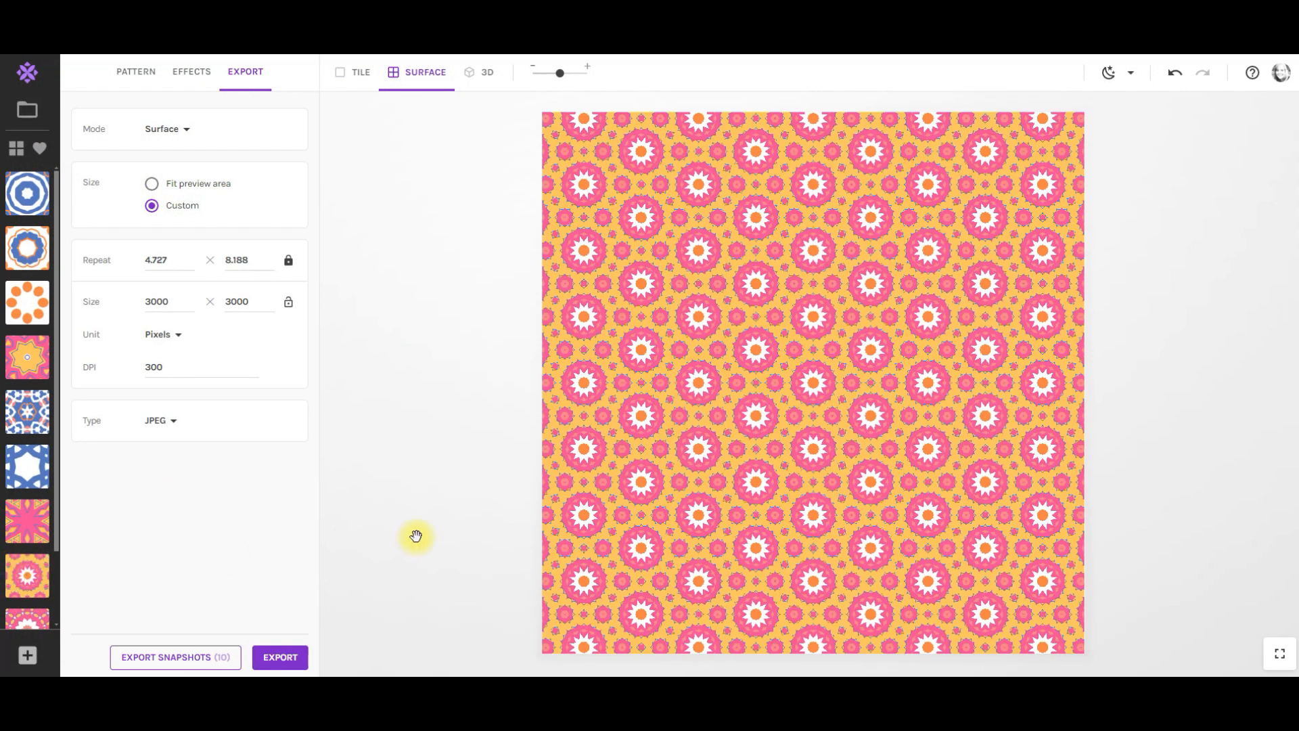
left_click(282, 656)
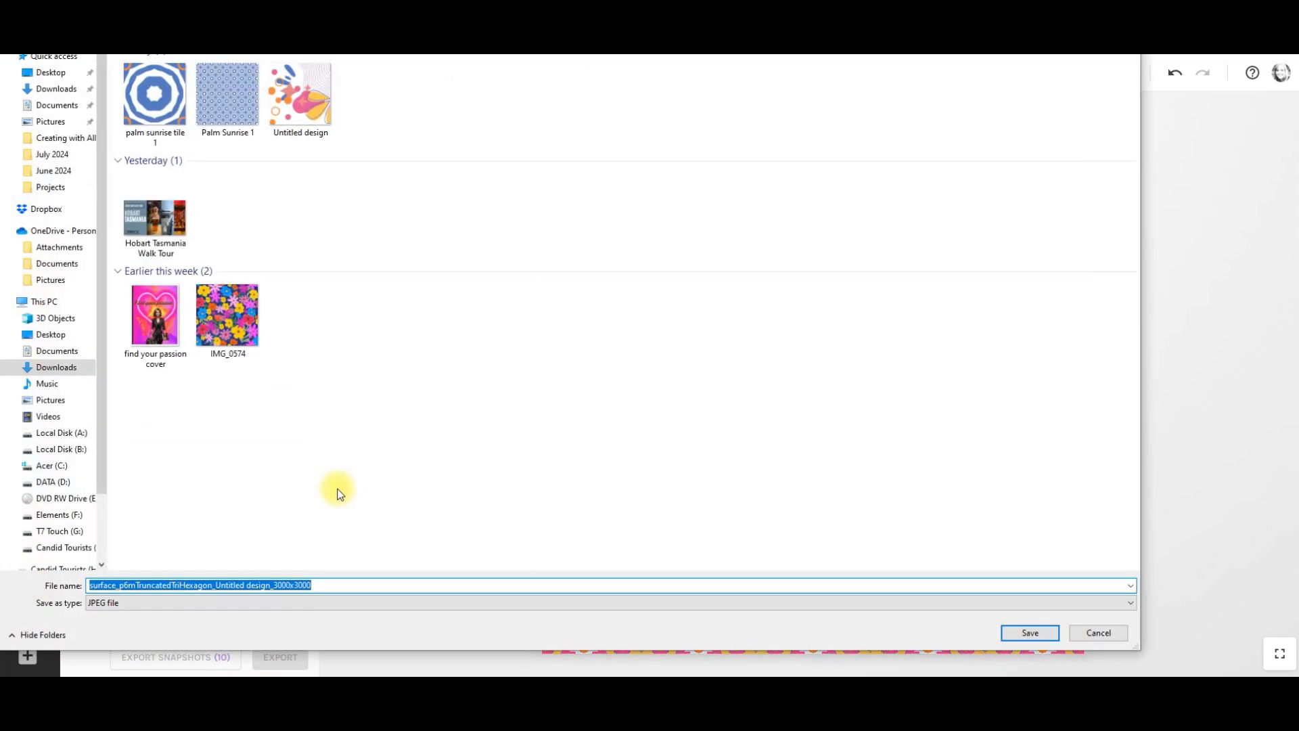
type("psa")
key("BackSpace")
key("BackSpace")
type("a")
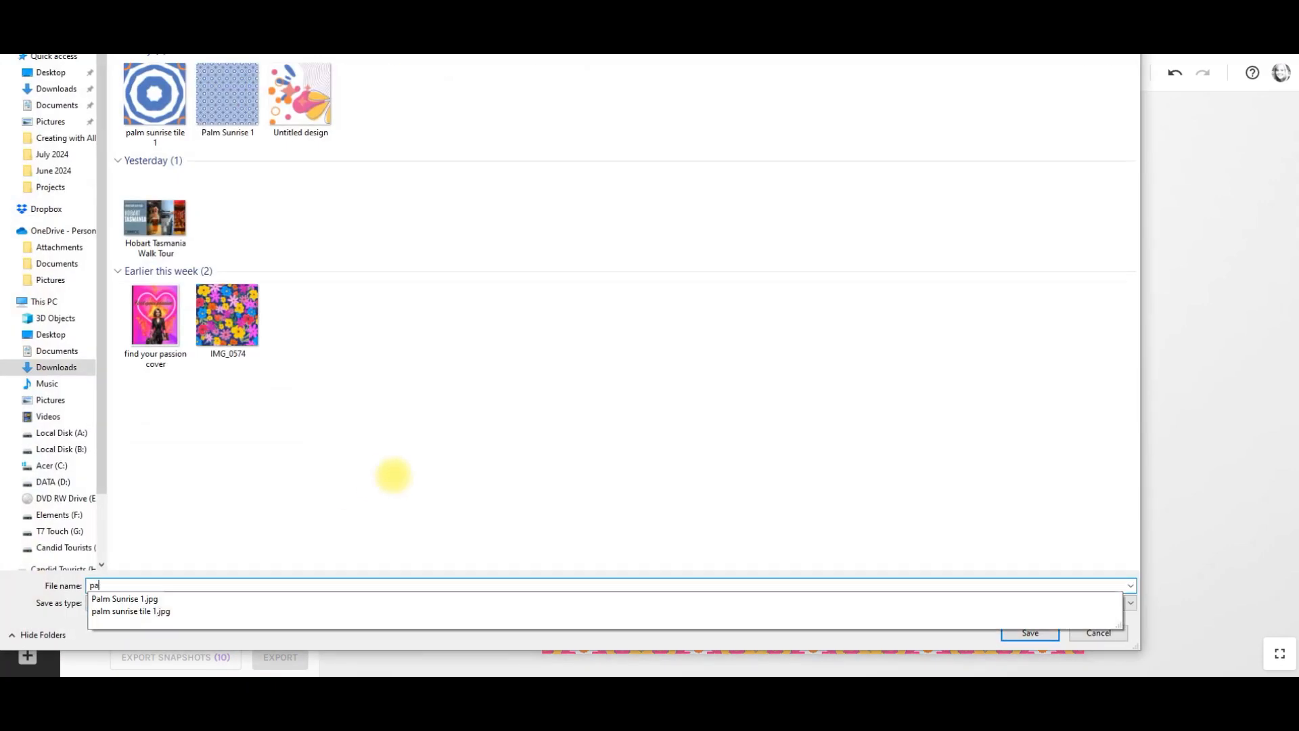
type("lm sunrise 1")
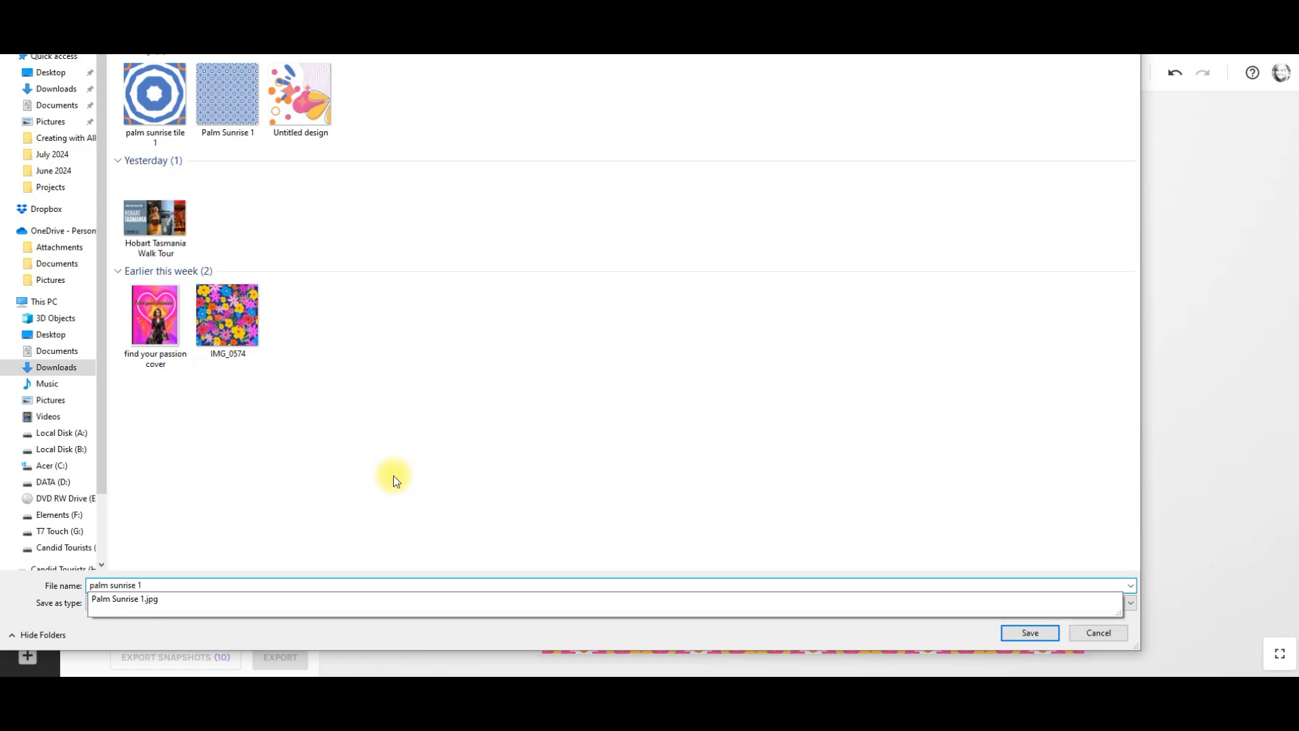
key("BackSpace")
type("2")
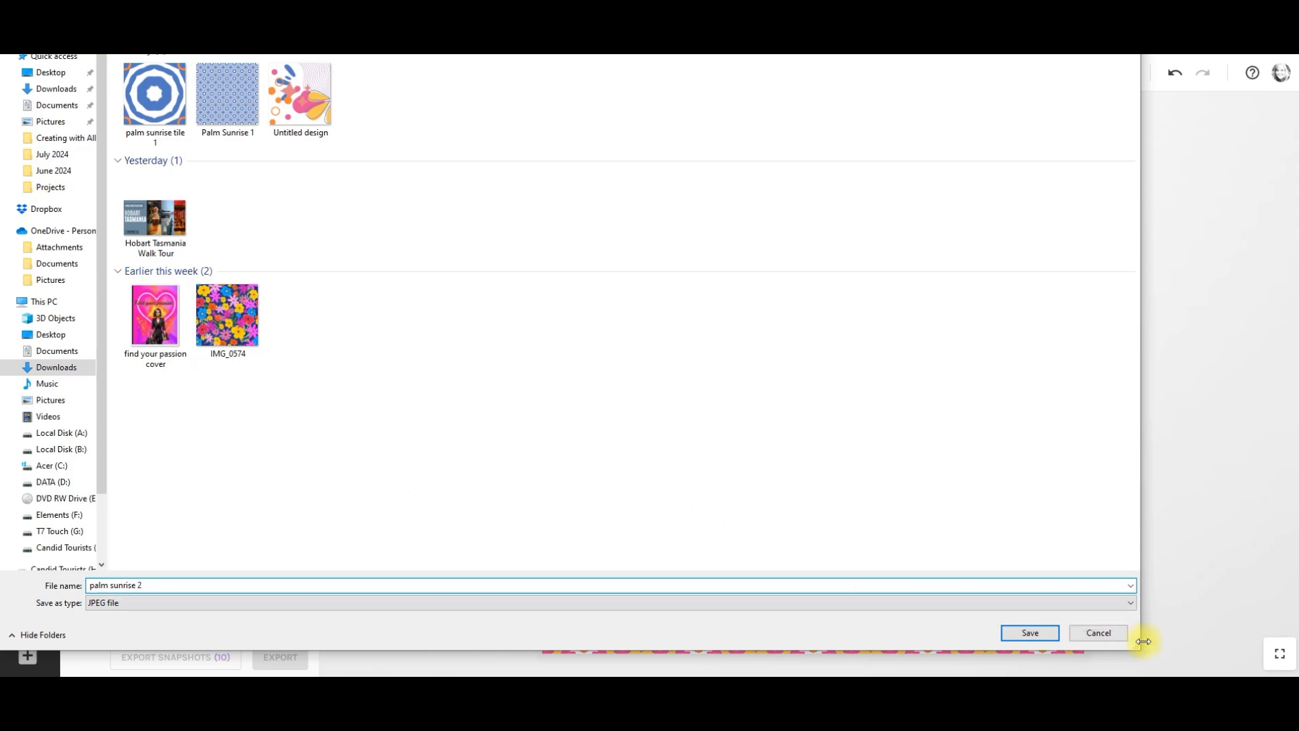
left_click(1030, 632)
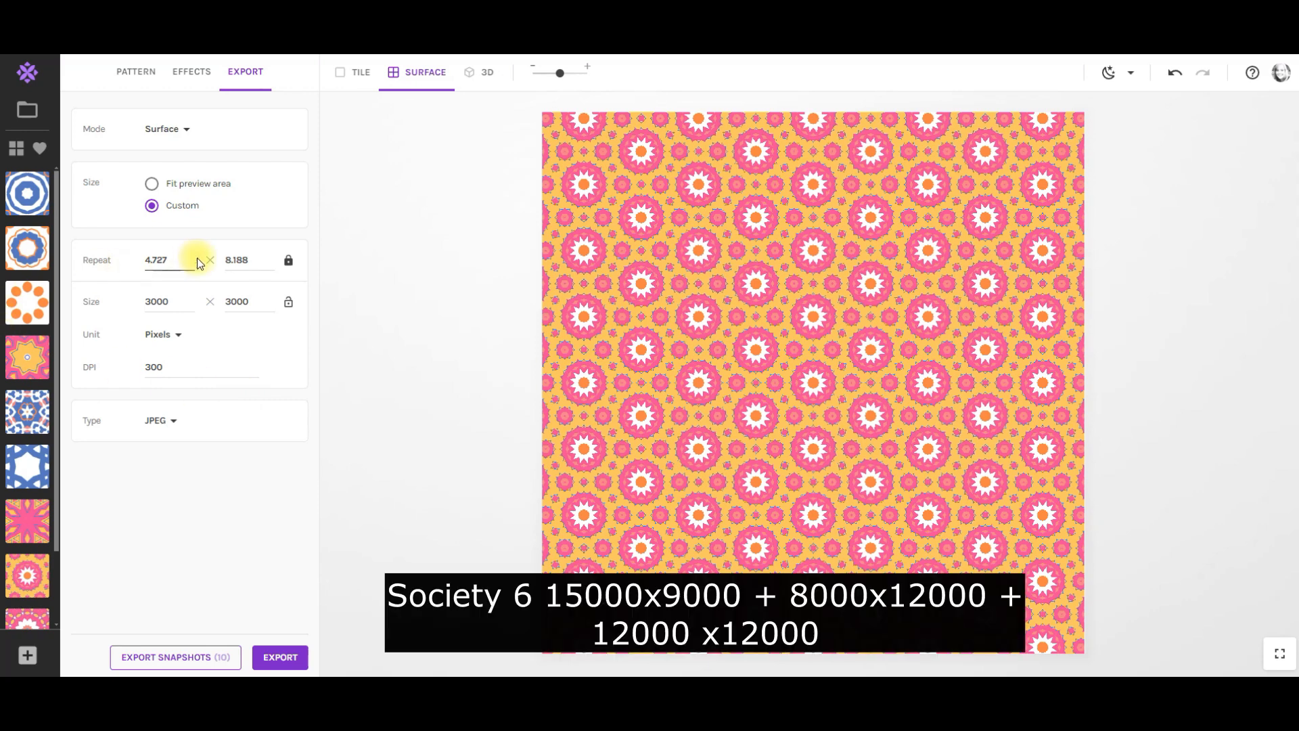
Try a custom export size of 15000 × 9000 pixels and reduce it to the JPEG limit.
double_click(173, 301)
type("15000")
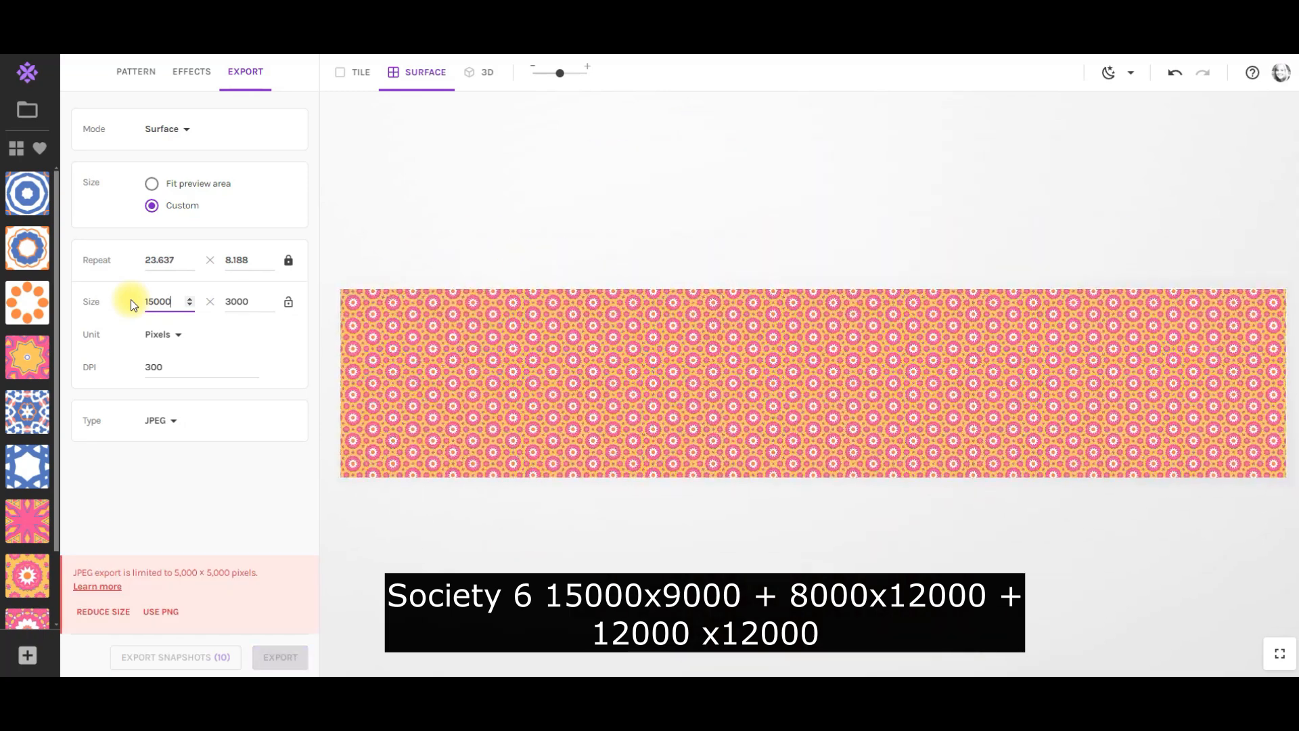
double_click(245, 302)
double_click(251, 303)
type("9000")
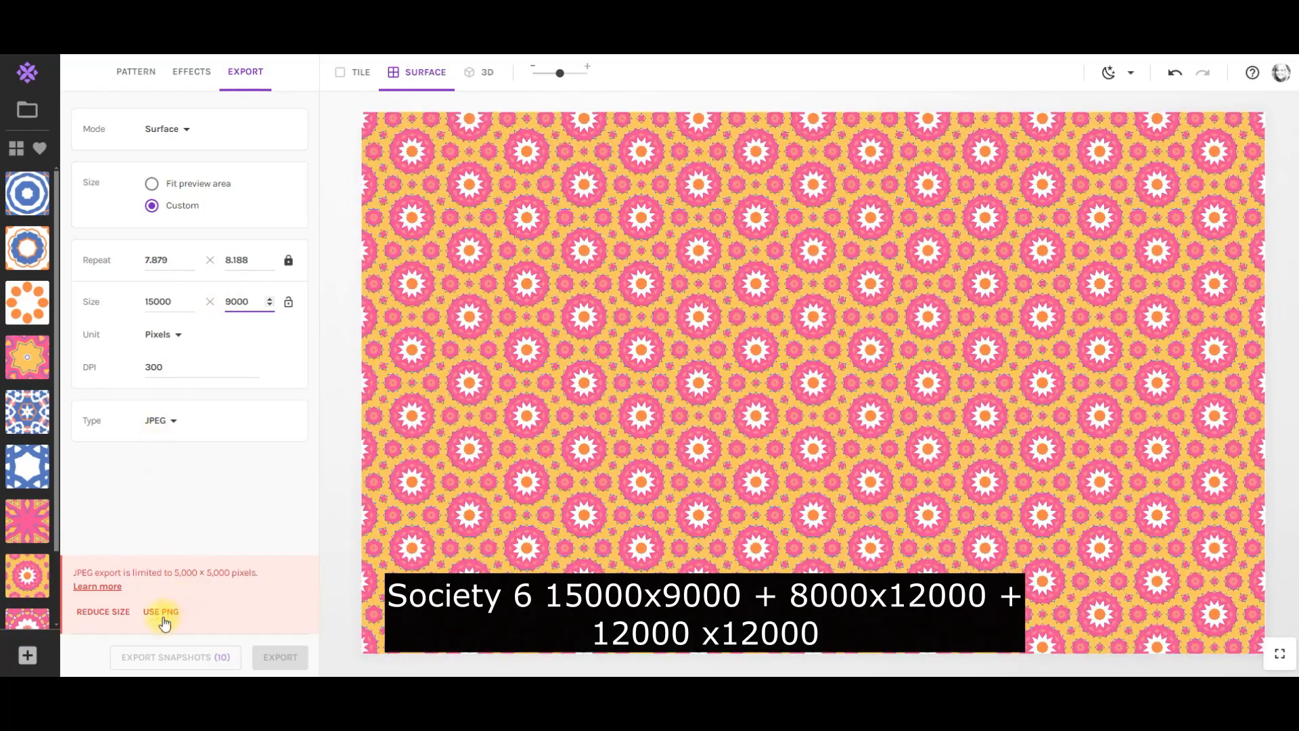
left_click(105, 612)
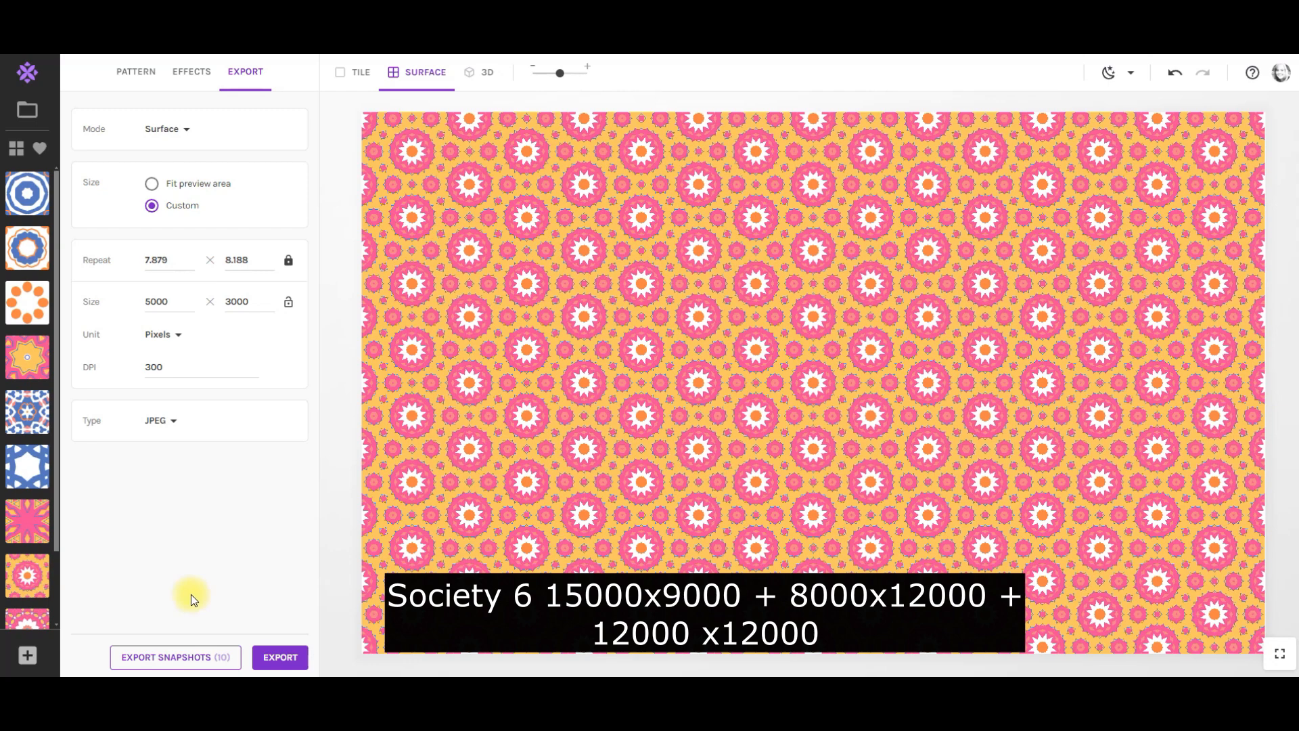
Set the custom surface export to 15000 × 9000 pixels with PNG as the file type.
left_click_drag(174, 301, 132, 299)
type("15000")
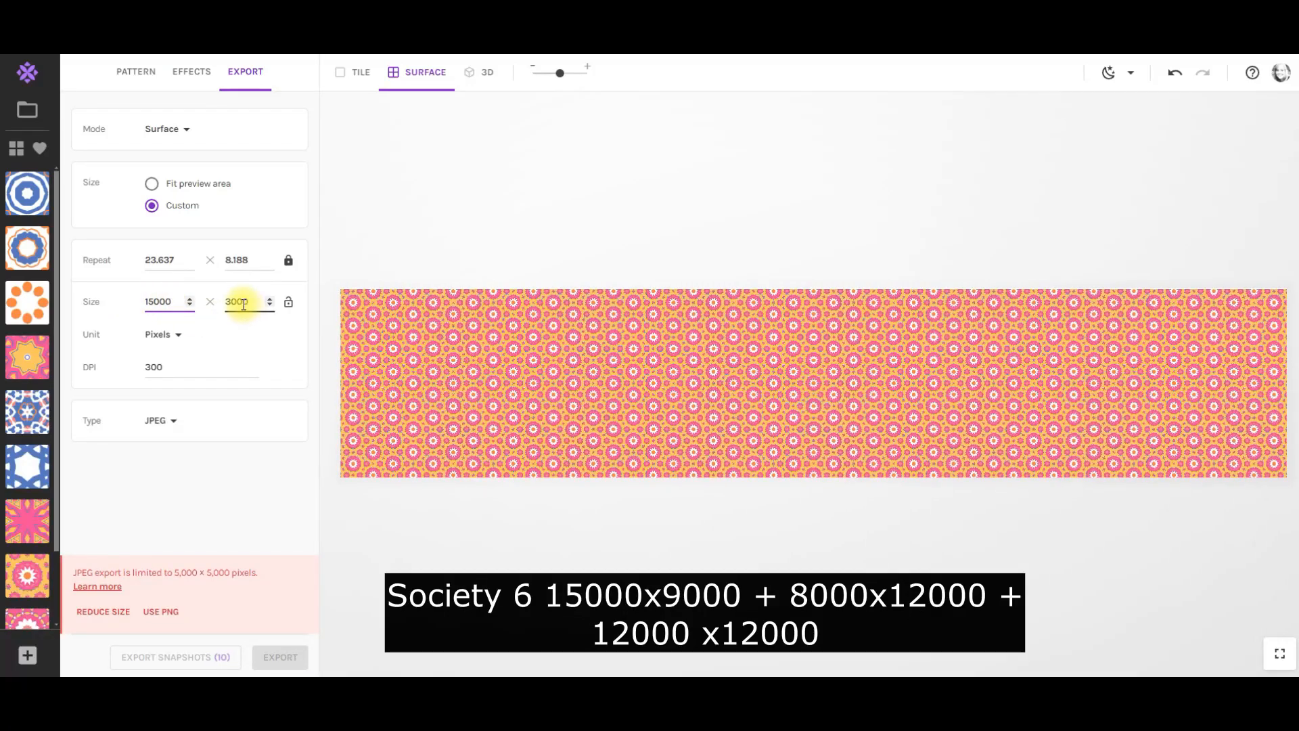
left_click(187, 335)
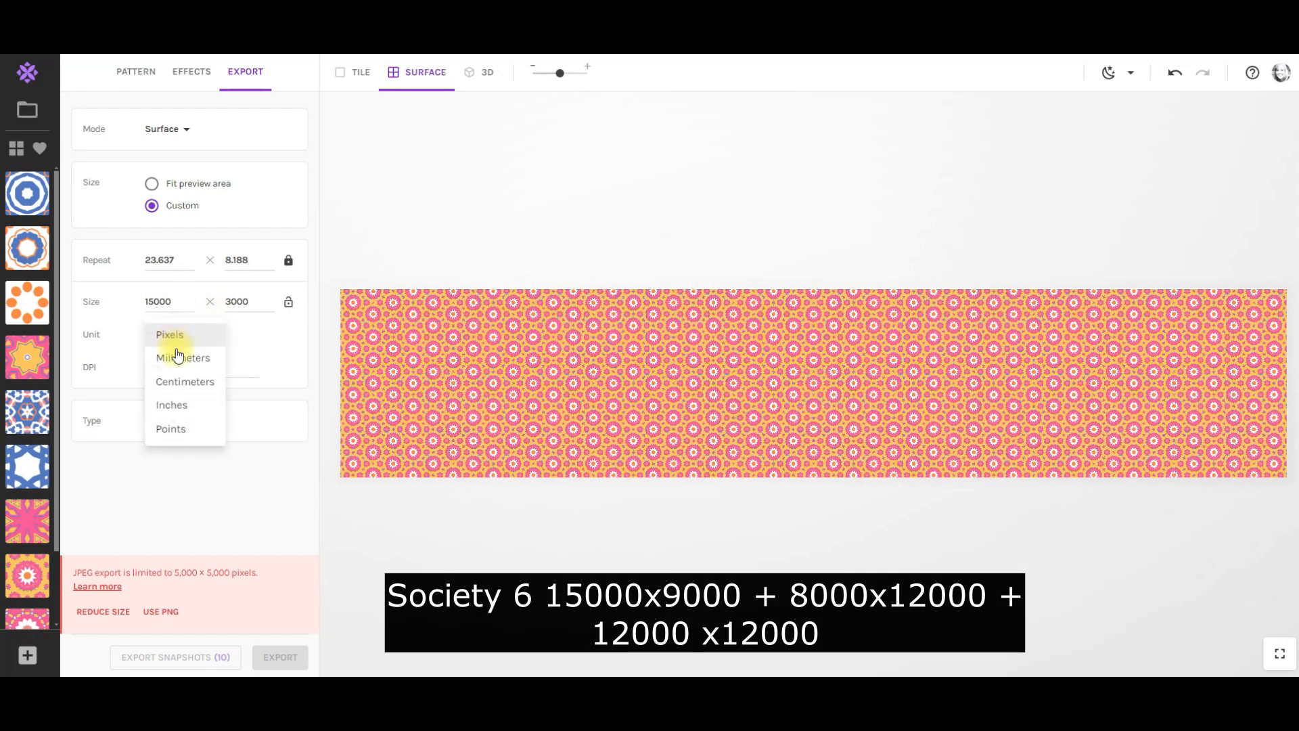
left_click(249, 297)
left_click(169, 419)
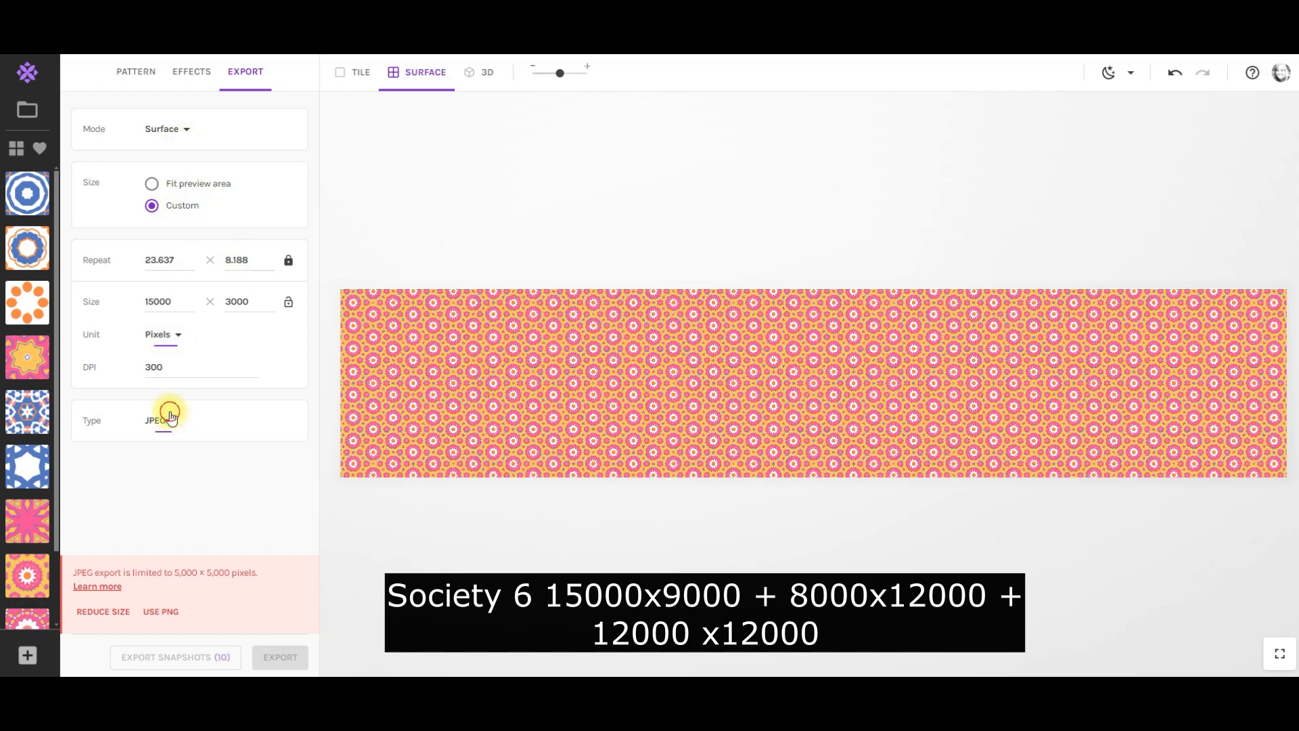
left_click(169, 399)
left_click(255, 303)
left_click_drag(255, 303, 223, 308)
type("9000")
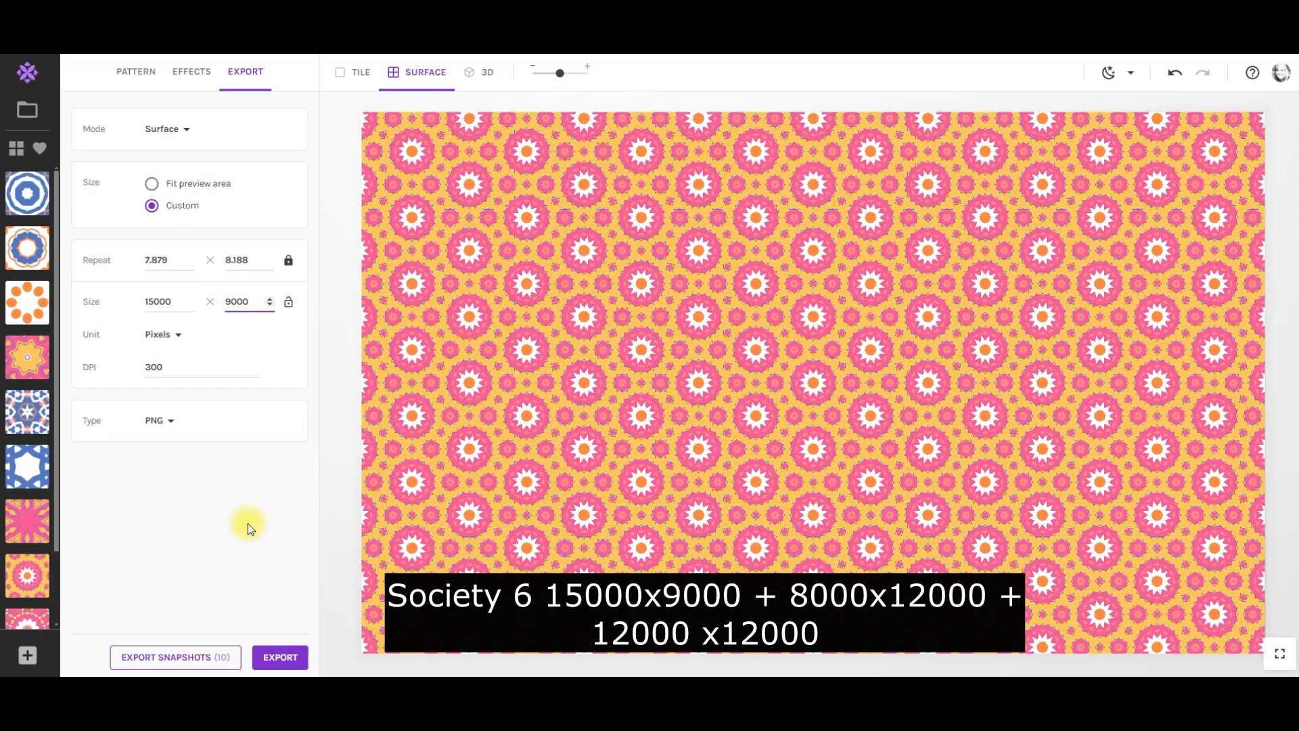
Scale the pattern down to about 10.5 × 11 repeats and export the surface as a PNG named Palm Sunrise Society 1.
left_click(562, 75)
left_click_drag(562, 76, 553, 82)
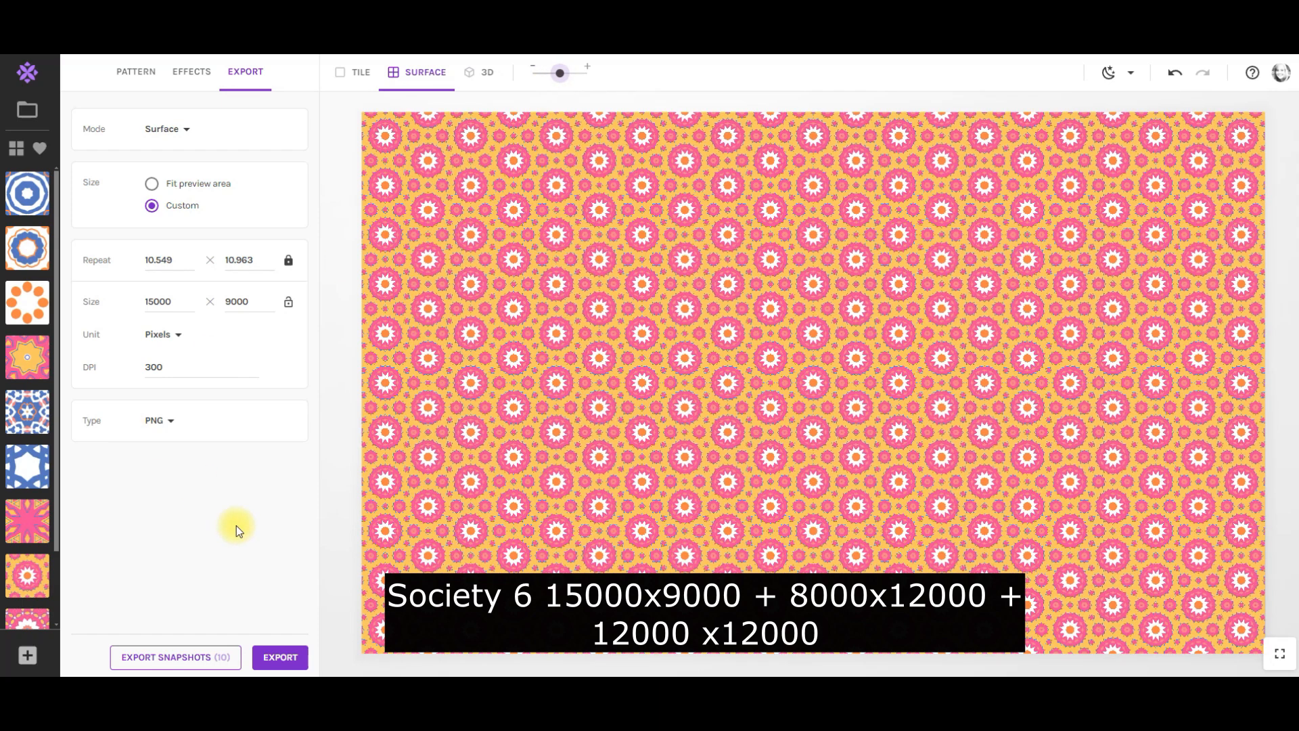
left_click(282, 657)
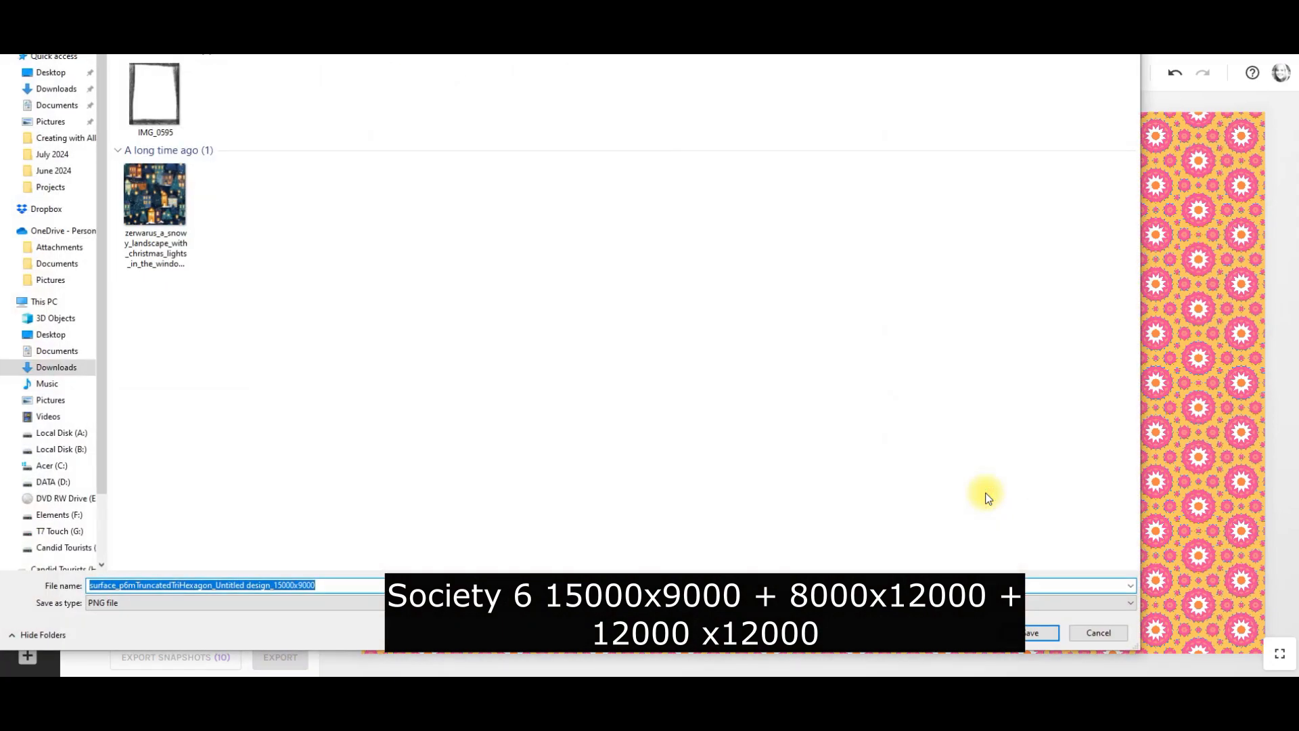
type("Plam Sunrise")
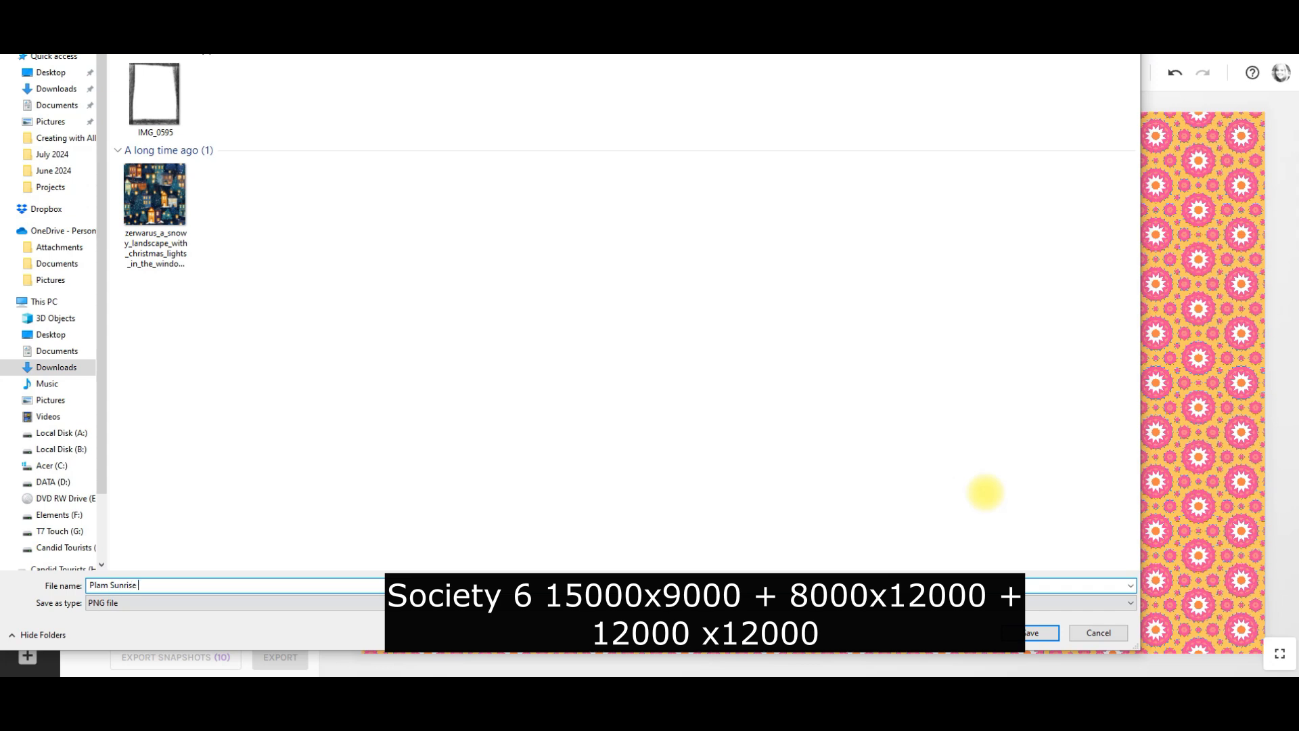
type(" Society 1")
double_click(94, 586)
type("Palm")
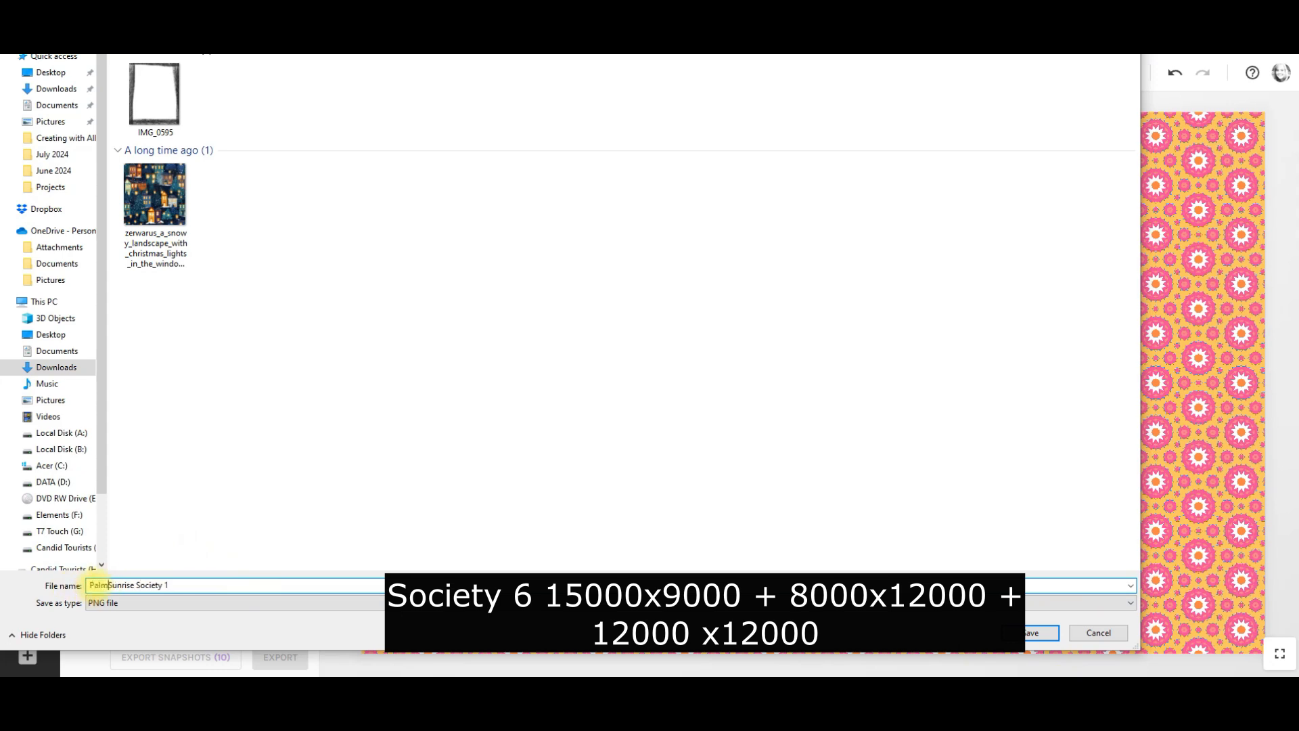
left_click(1029, 634)
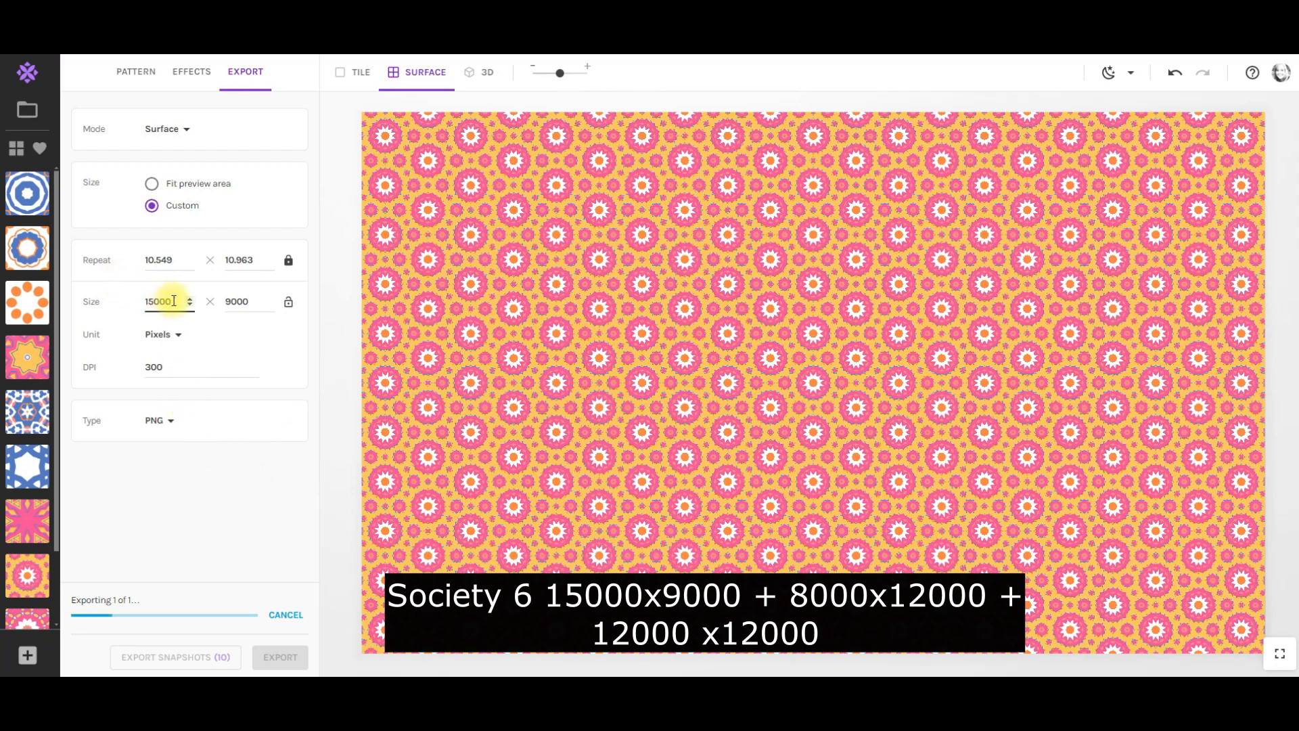
Export the surface at 8000 × 12000 pixels as a PNG named Palm Sunrise Society 2.
left_click_drag(177, 303, 142, 303)
type("8000")
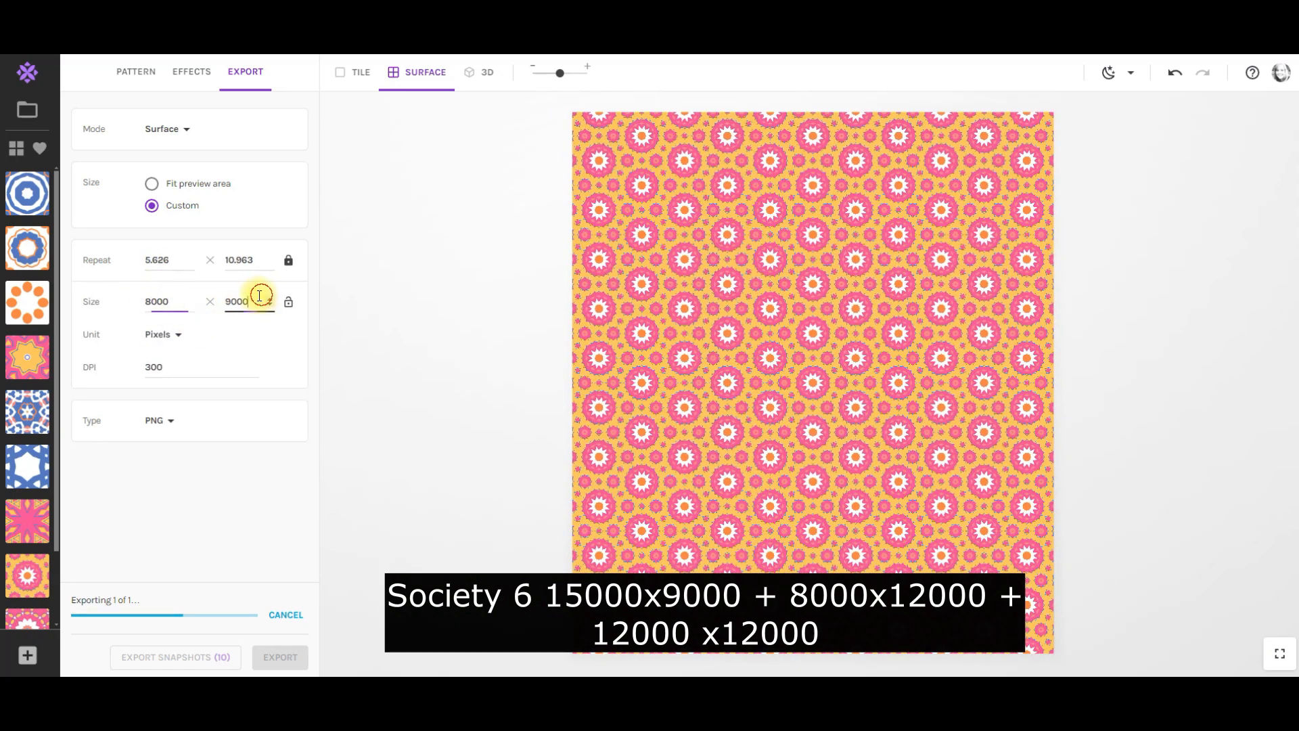
left_click_drag(259, 302, 213, 301)
type("12000")
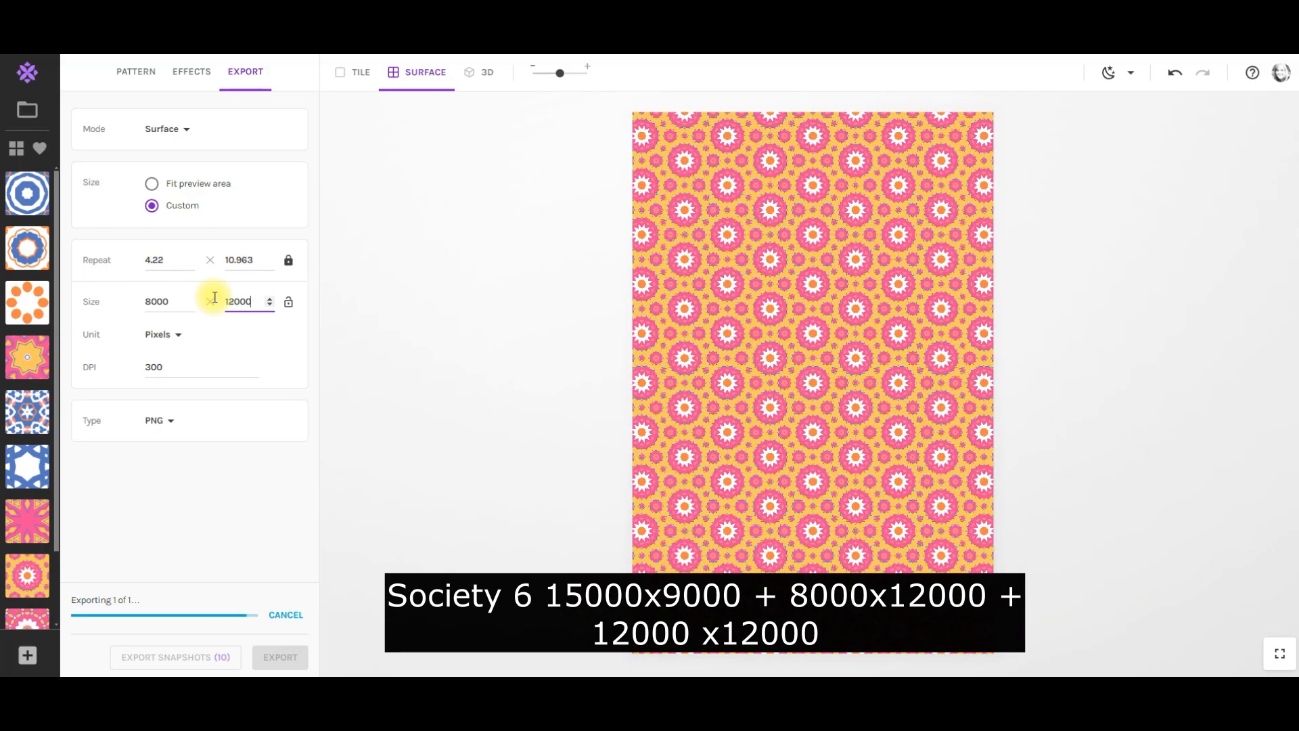
left_click(280, 656)
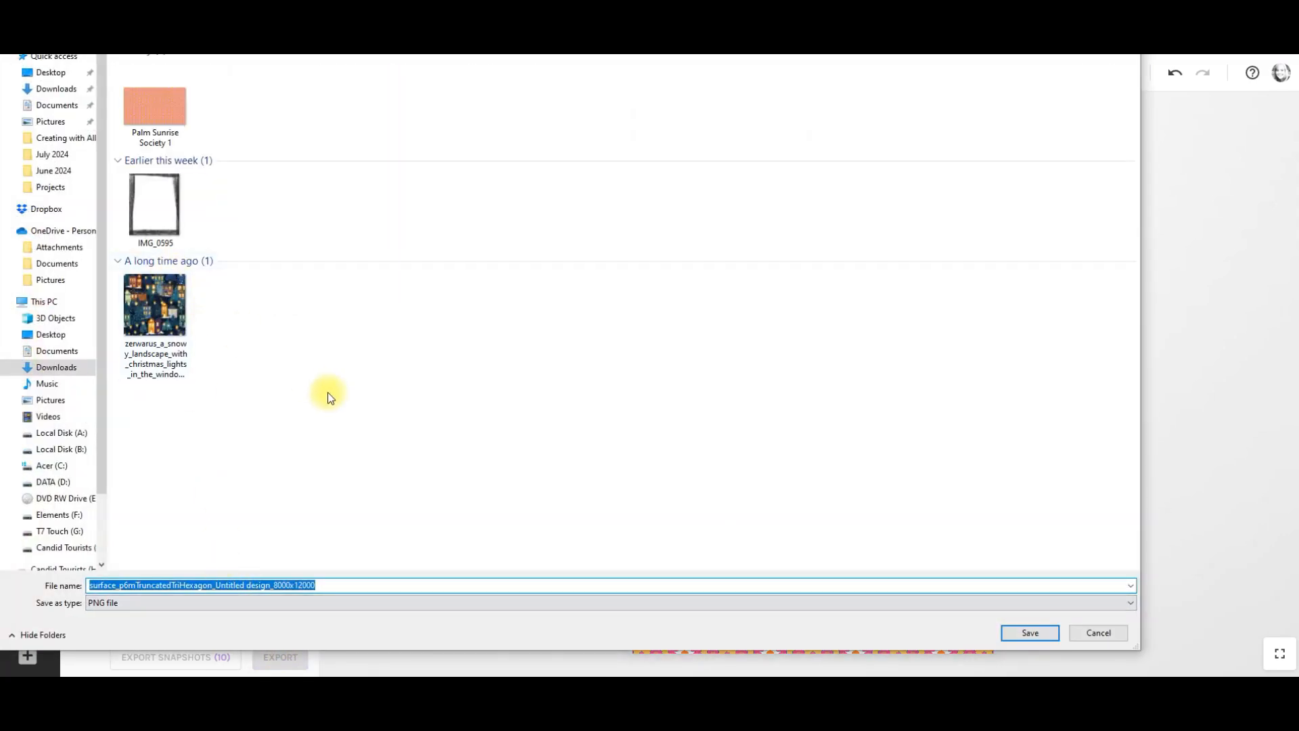
type("Palm Sunrise Society 2")
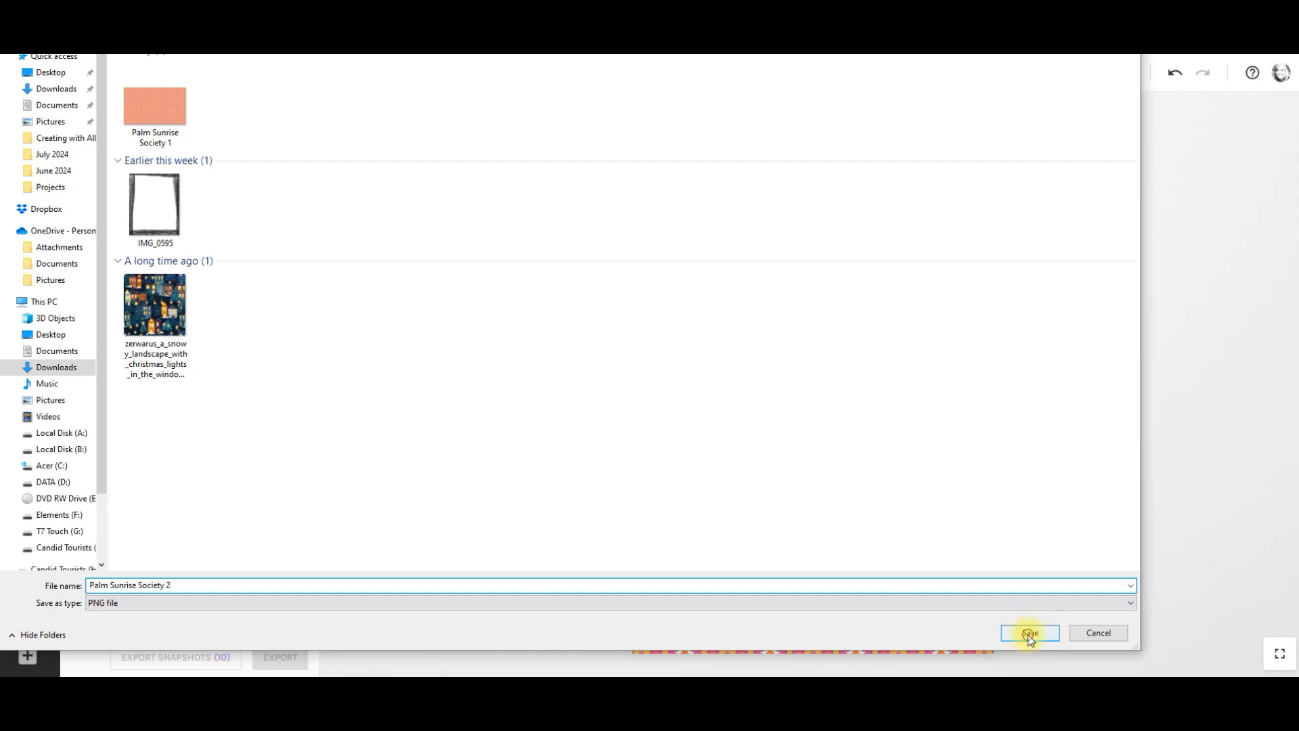
left_click(1030, 633)
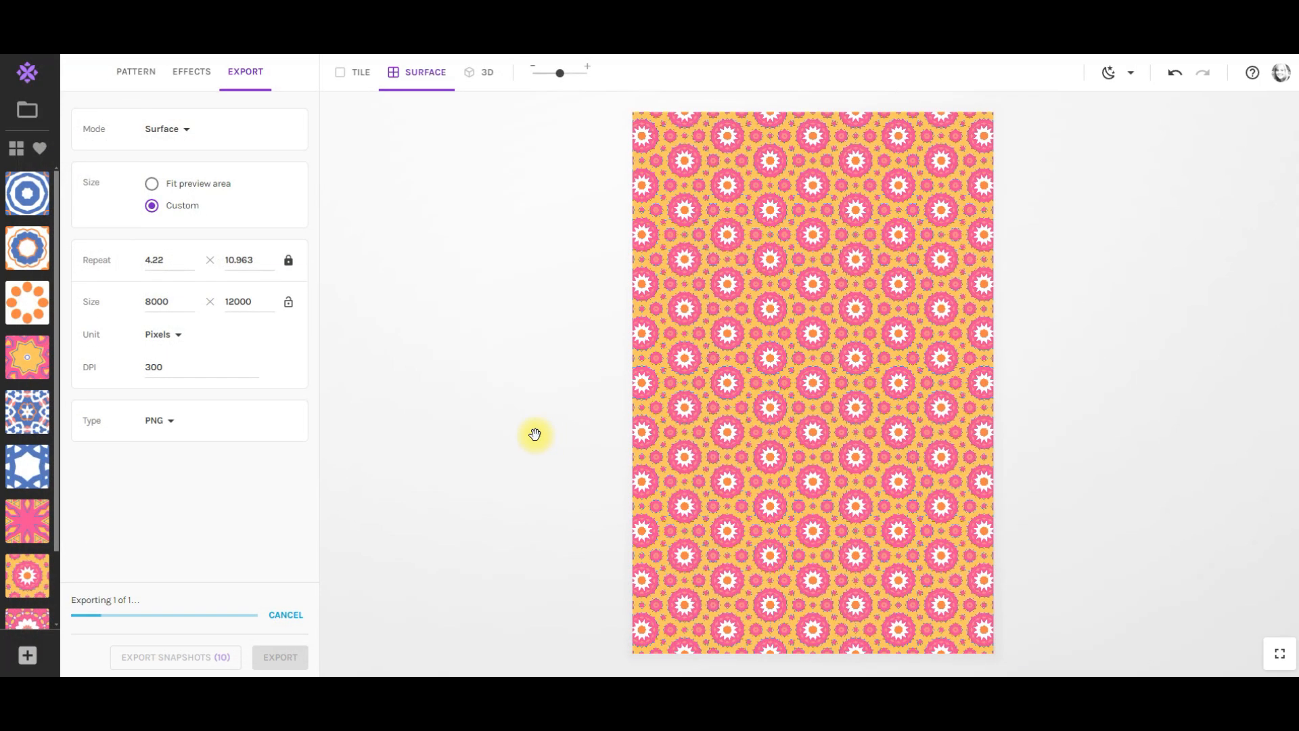
Export the surface at 12000 × 12000 pixels as a PNG named Palm Sunrise 3.
left_click_drag(177, 299, 135, 302)
type("12000")
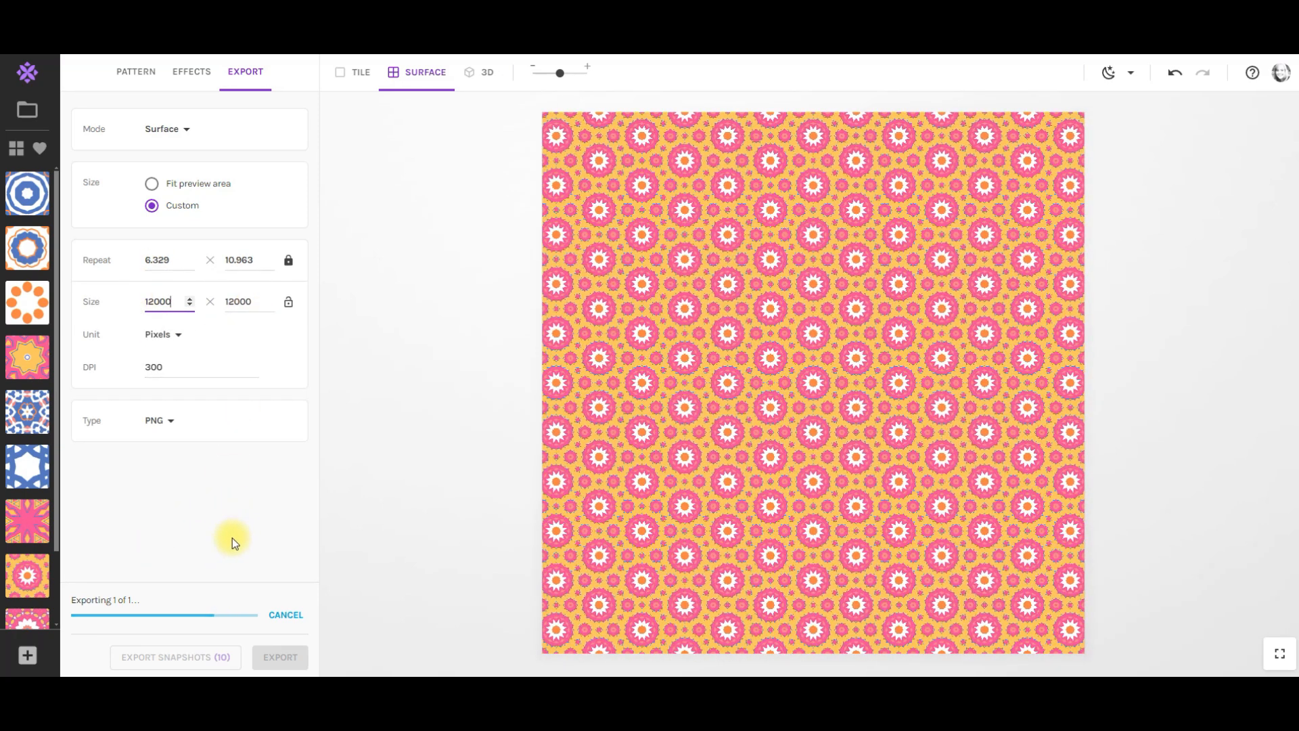
left_click(278, 660)
left_click(277, 656)
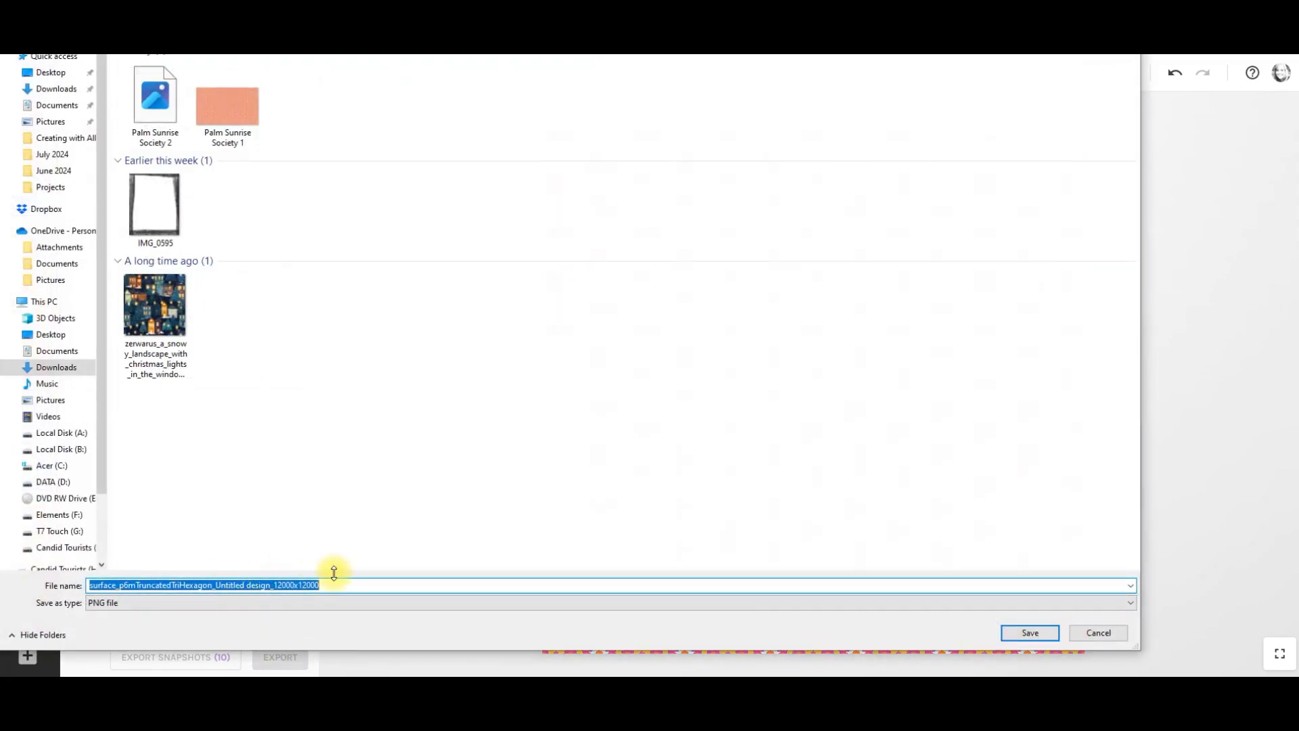
type("Palm Sunrise ")
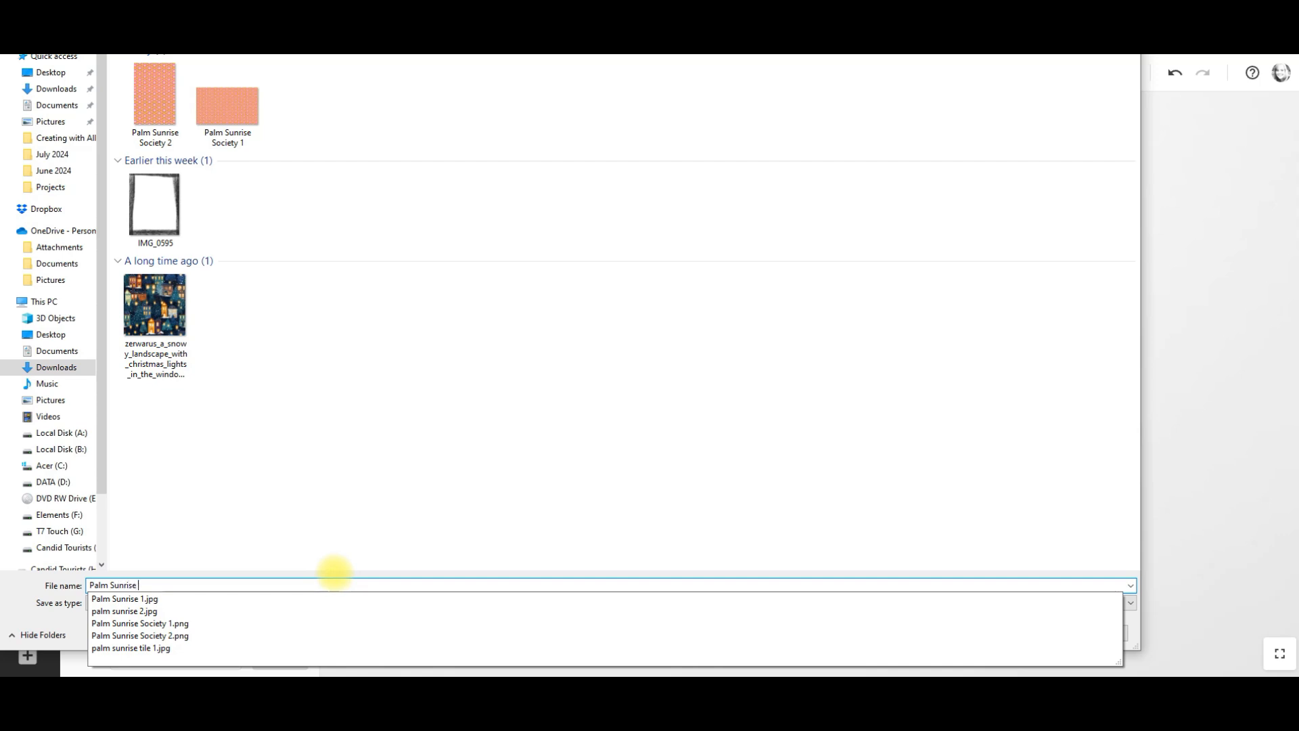
type("3")
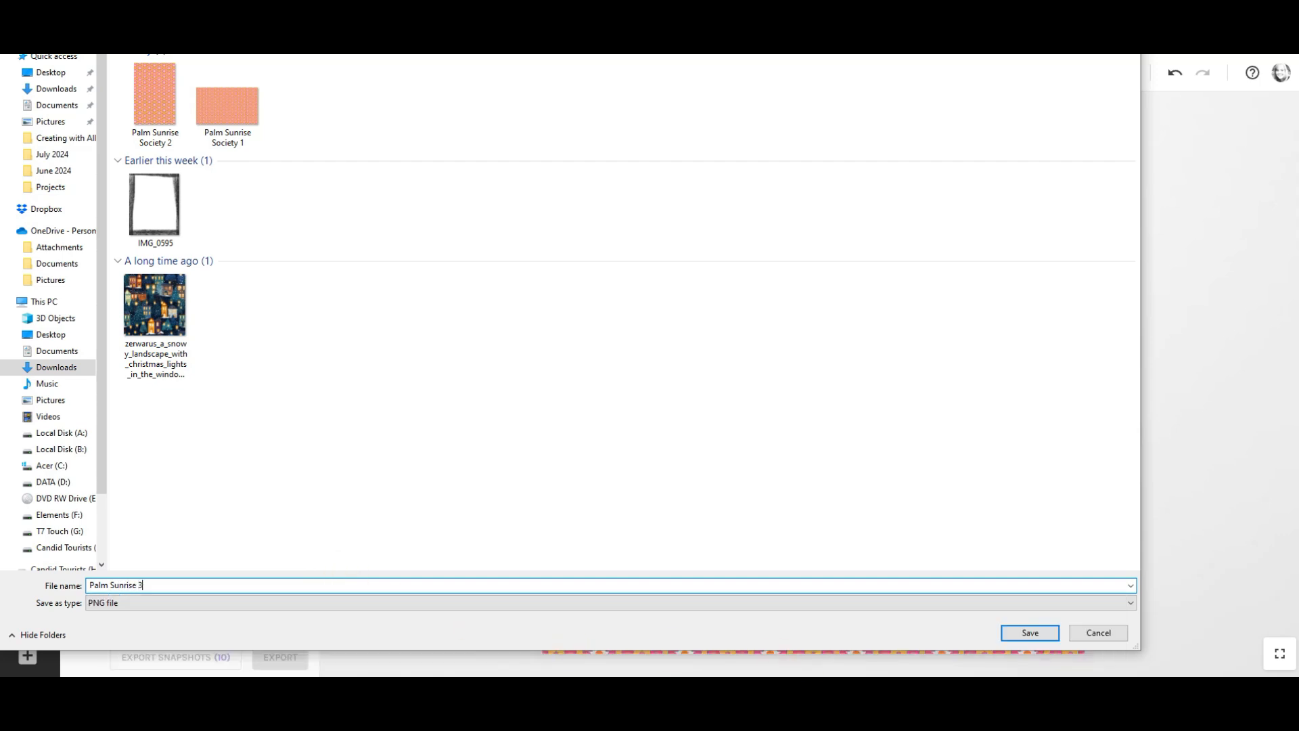
left_click(1023, 630)
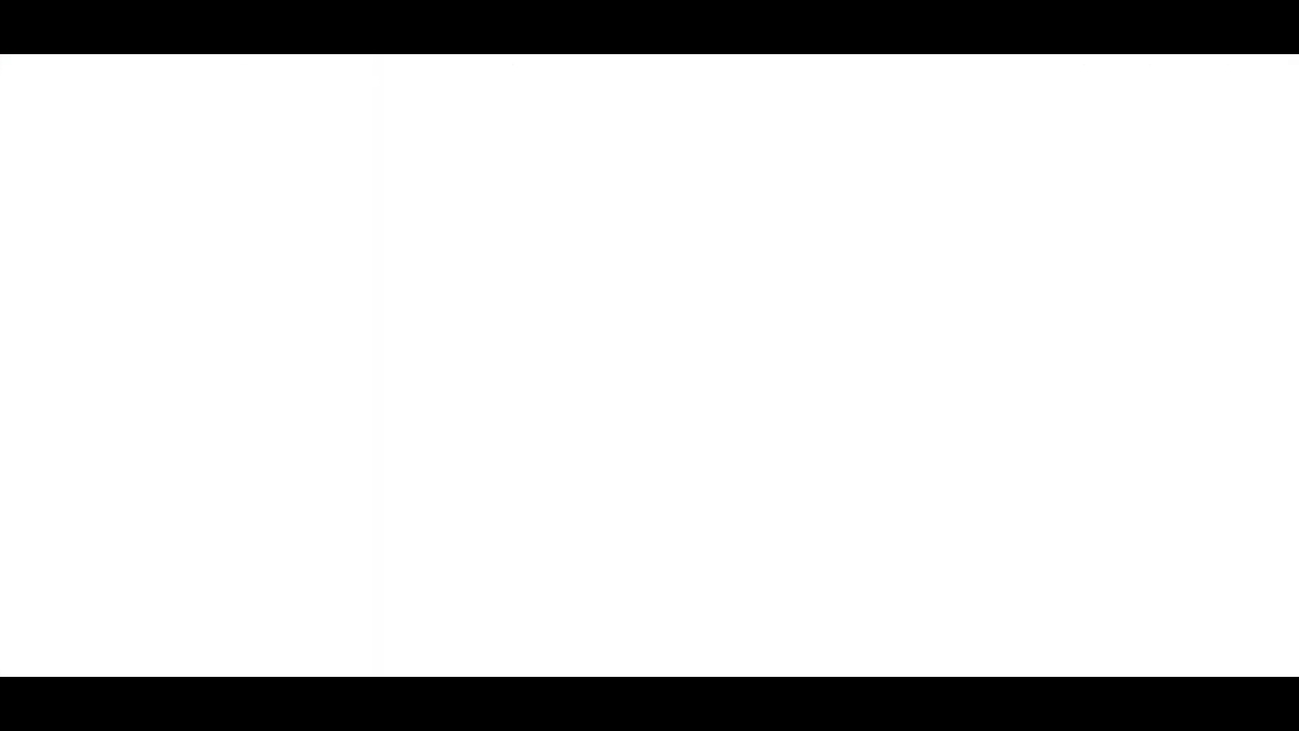
Switch to the bookmarked Society6 store and open the designs overview in its Artist Studio.
left_click(673, 55)
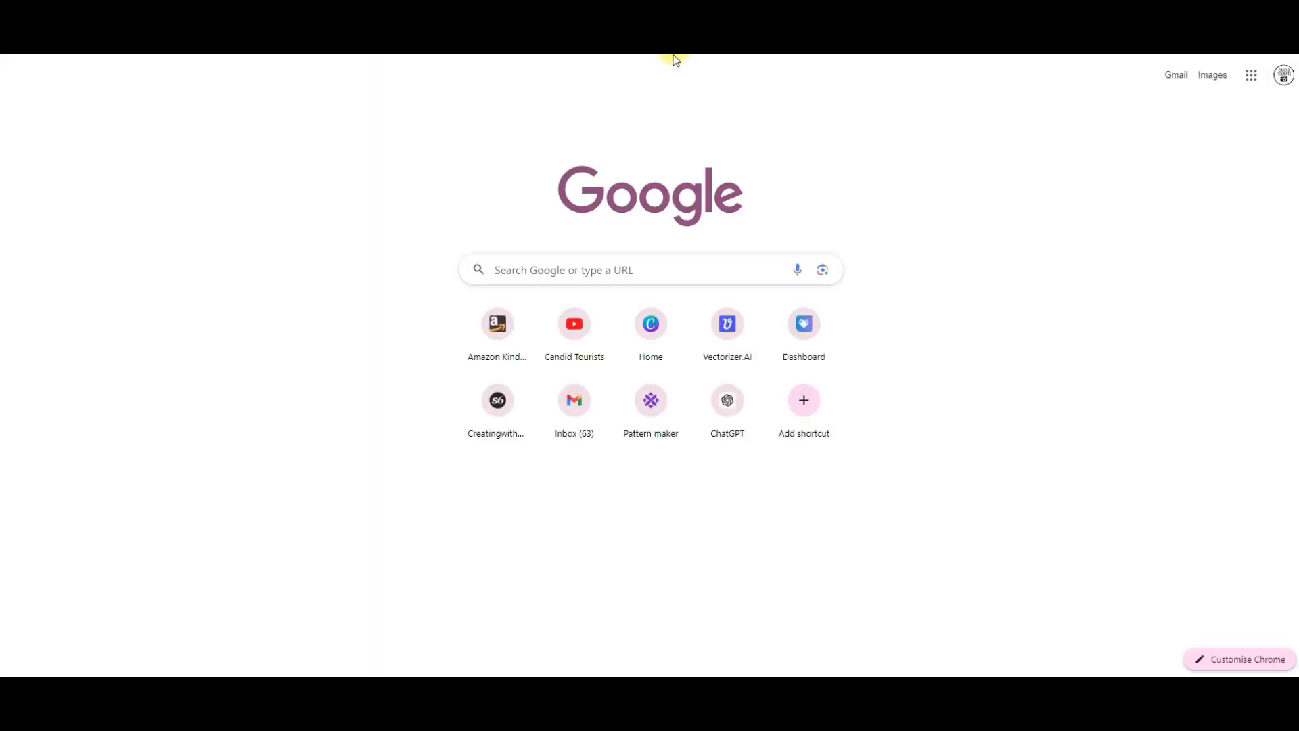
left_click(607, 55)
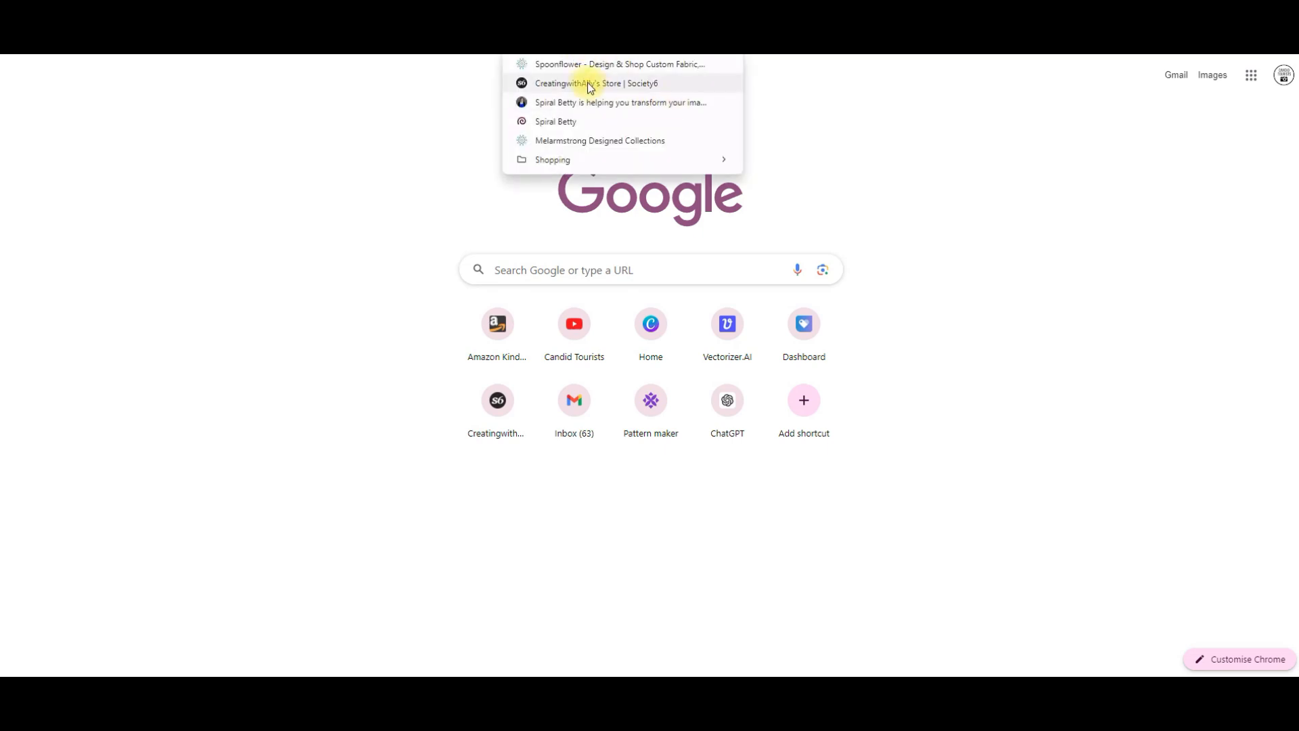
left_click(948, 153)
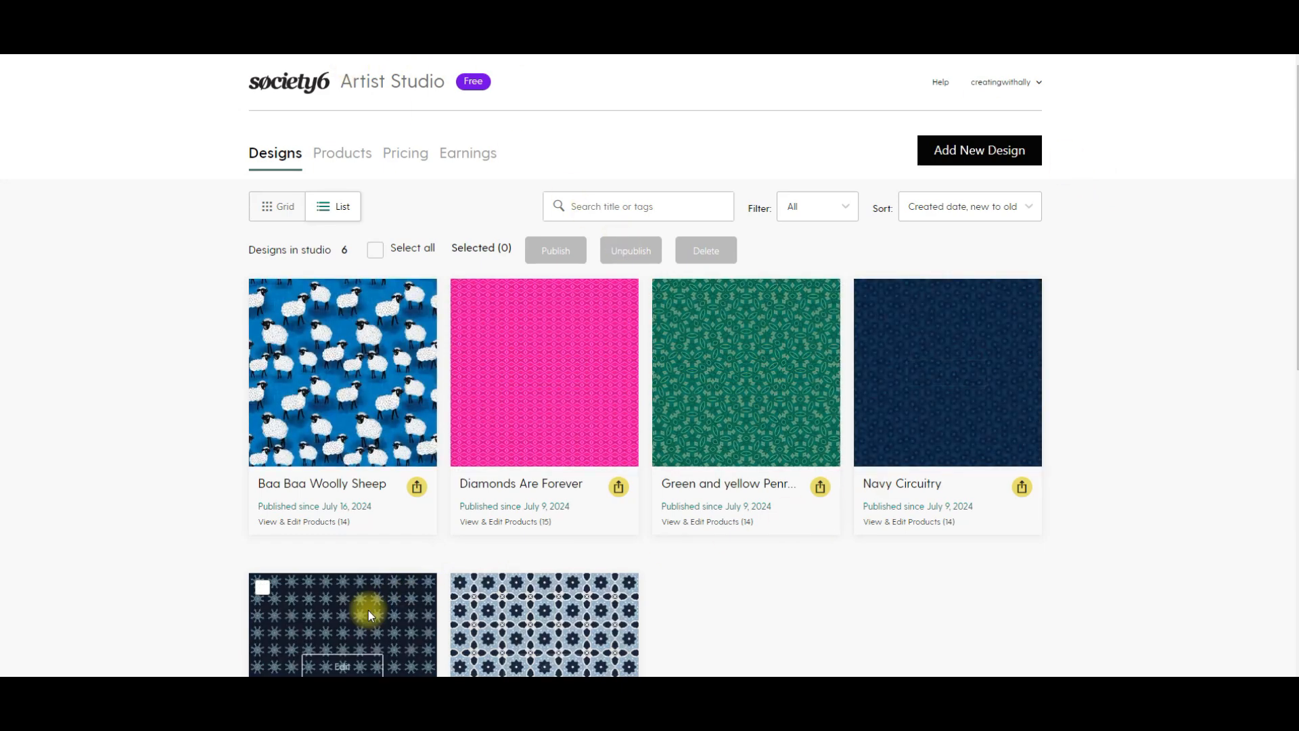
mouse_move(404, 361)
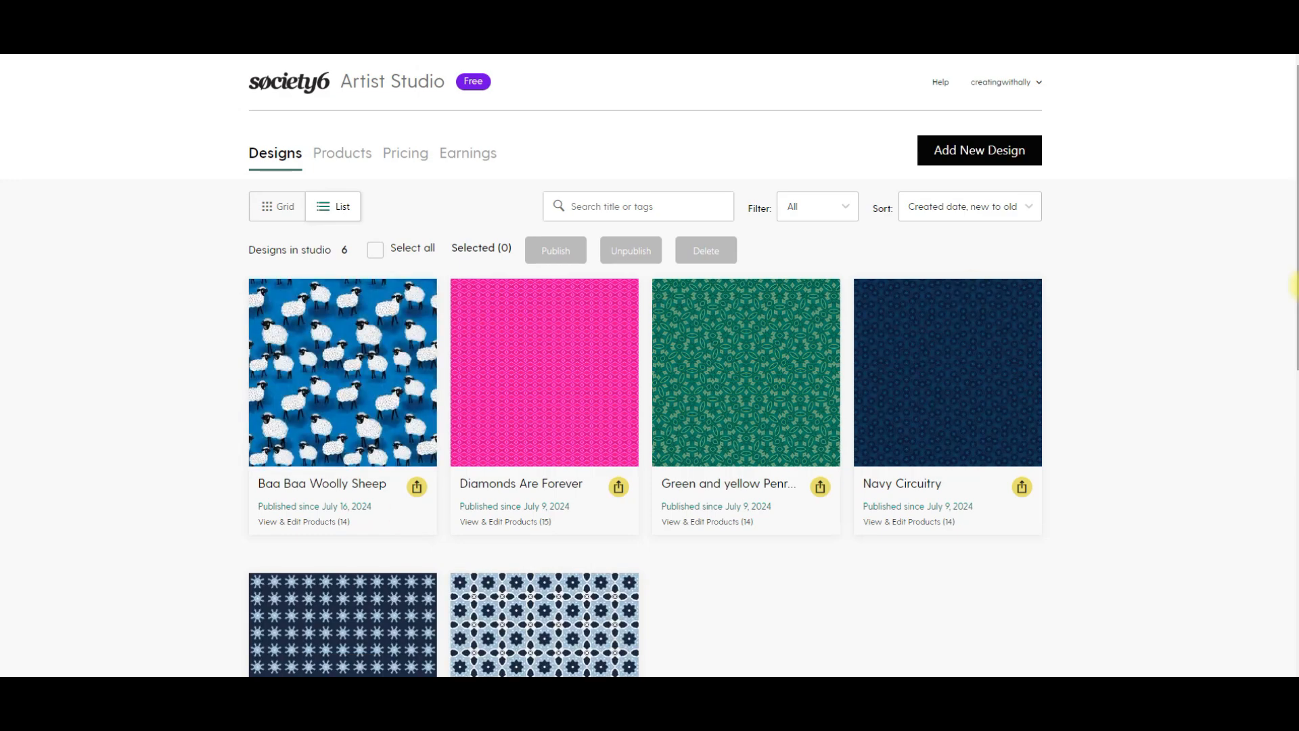
Add a new Society6 design and upload the files Palm Sunrise 3, Palm Sunrise Society 2 and Palm Sunrise Society 1.
left_click(970, 149)
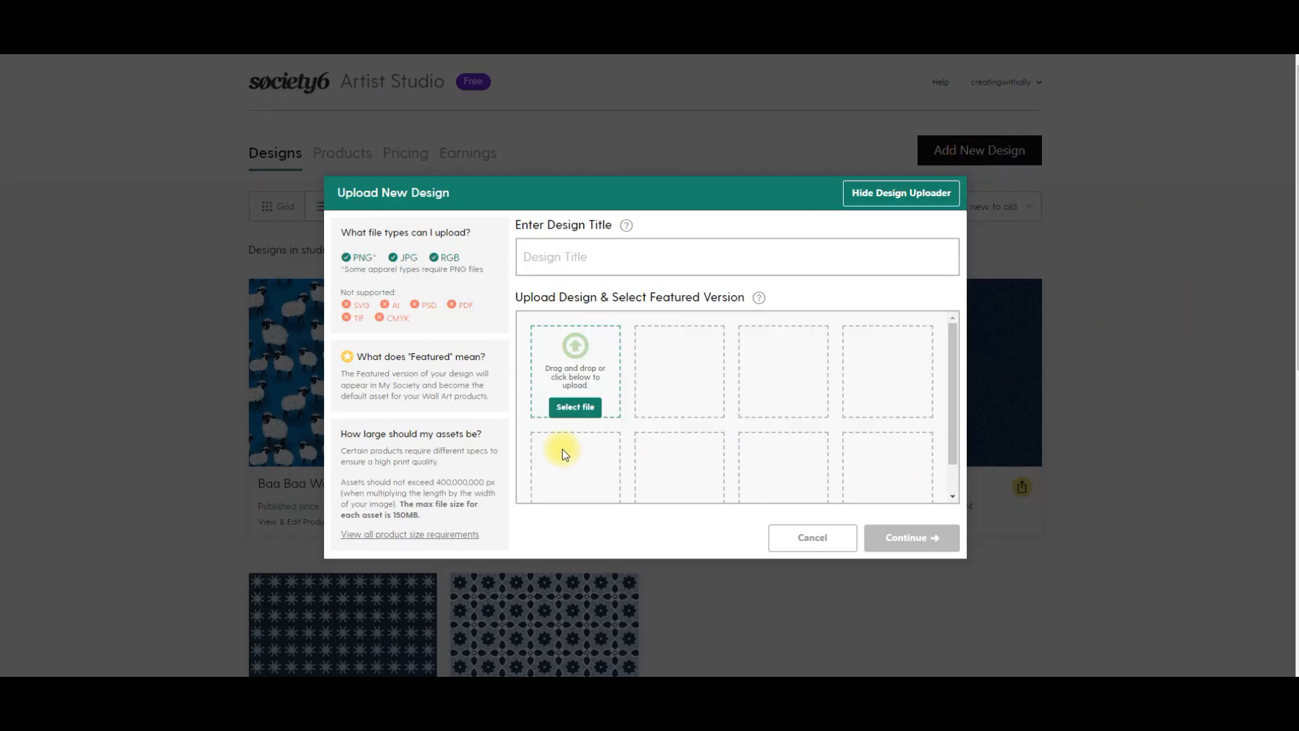
left_click(575, 406)
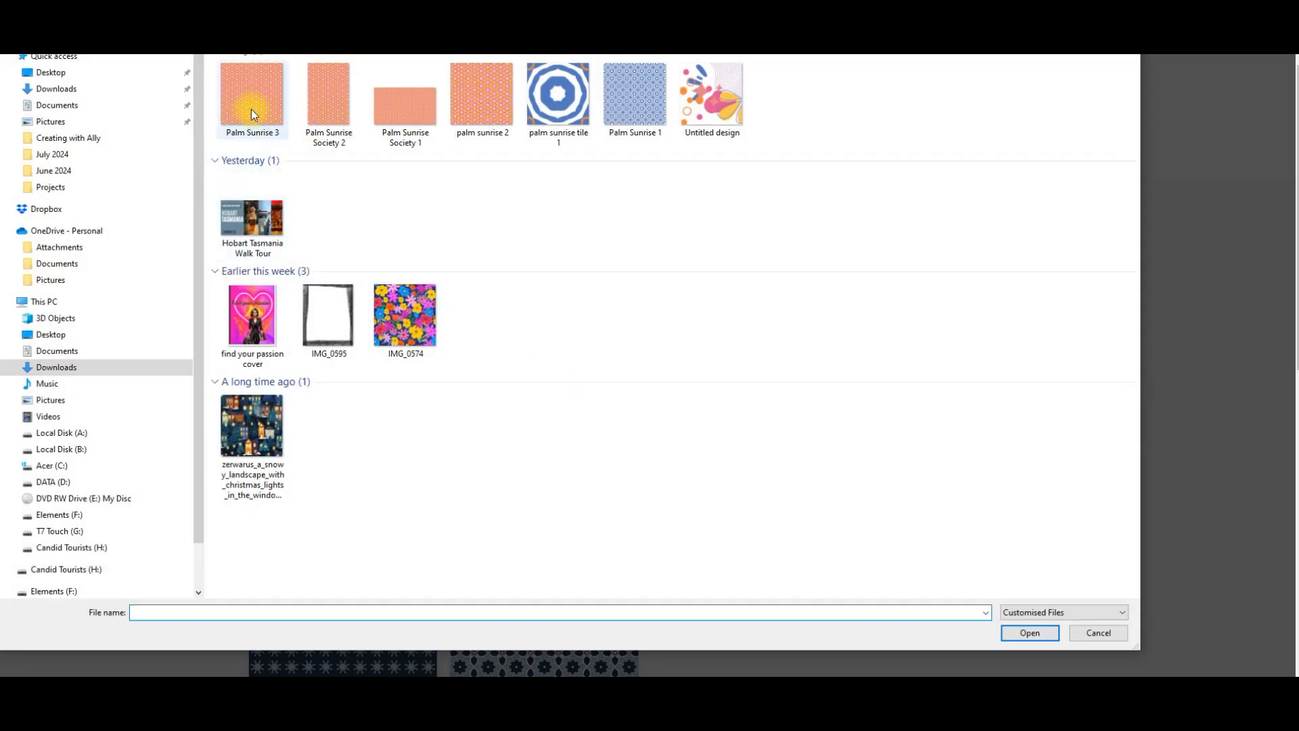
left_click(253, 107)
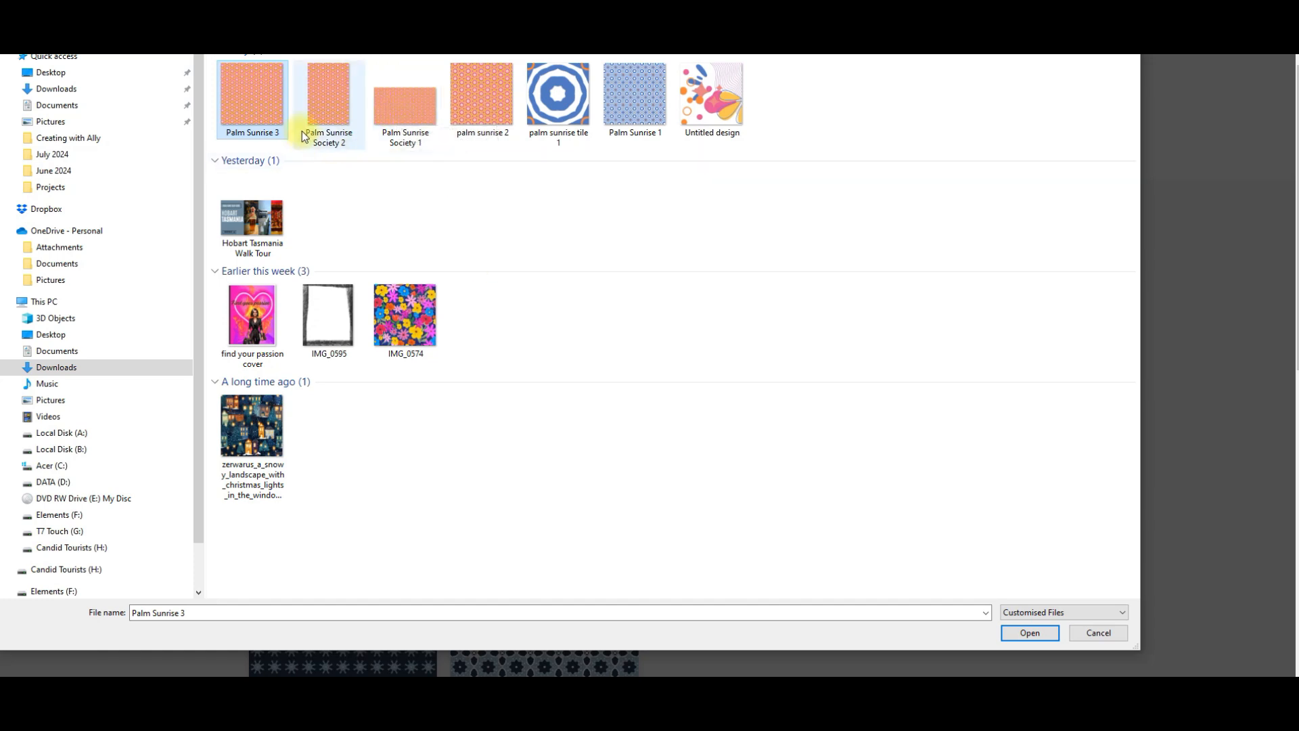
left_click(408, 111, "shift")
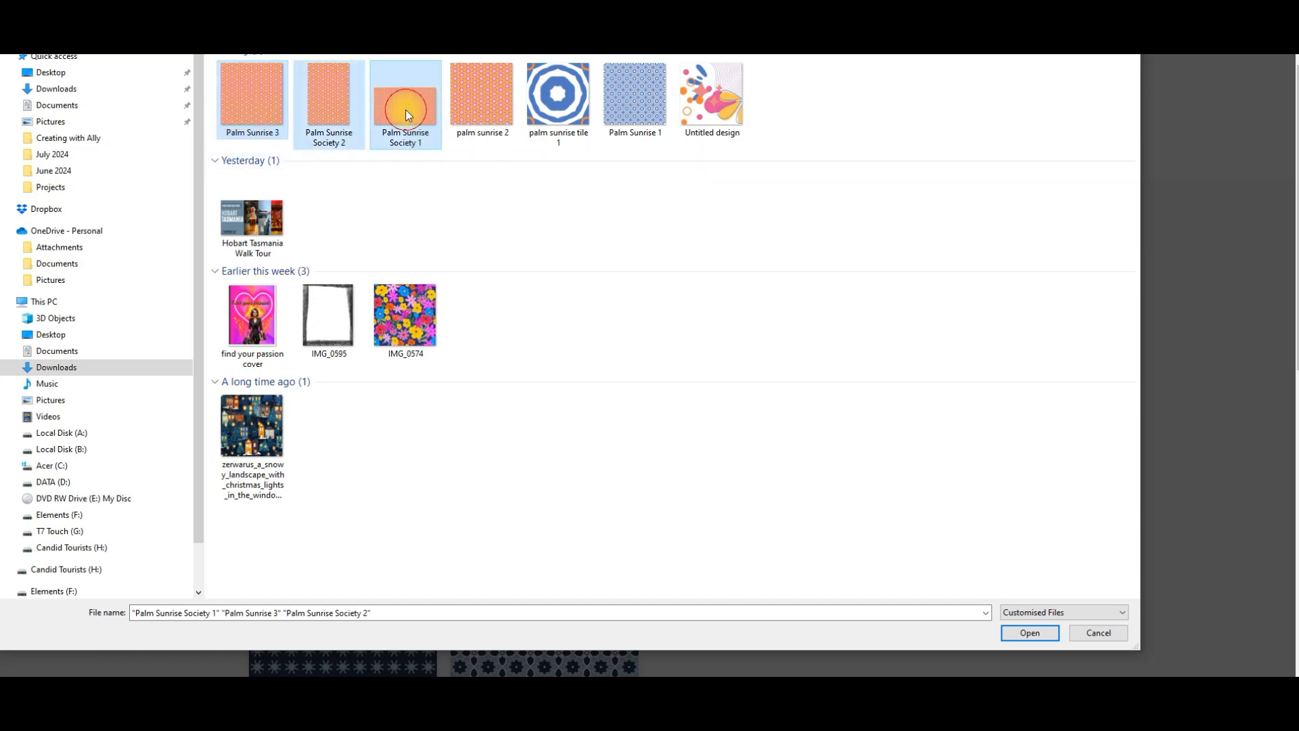
left_click(1029, 632)
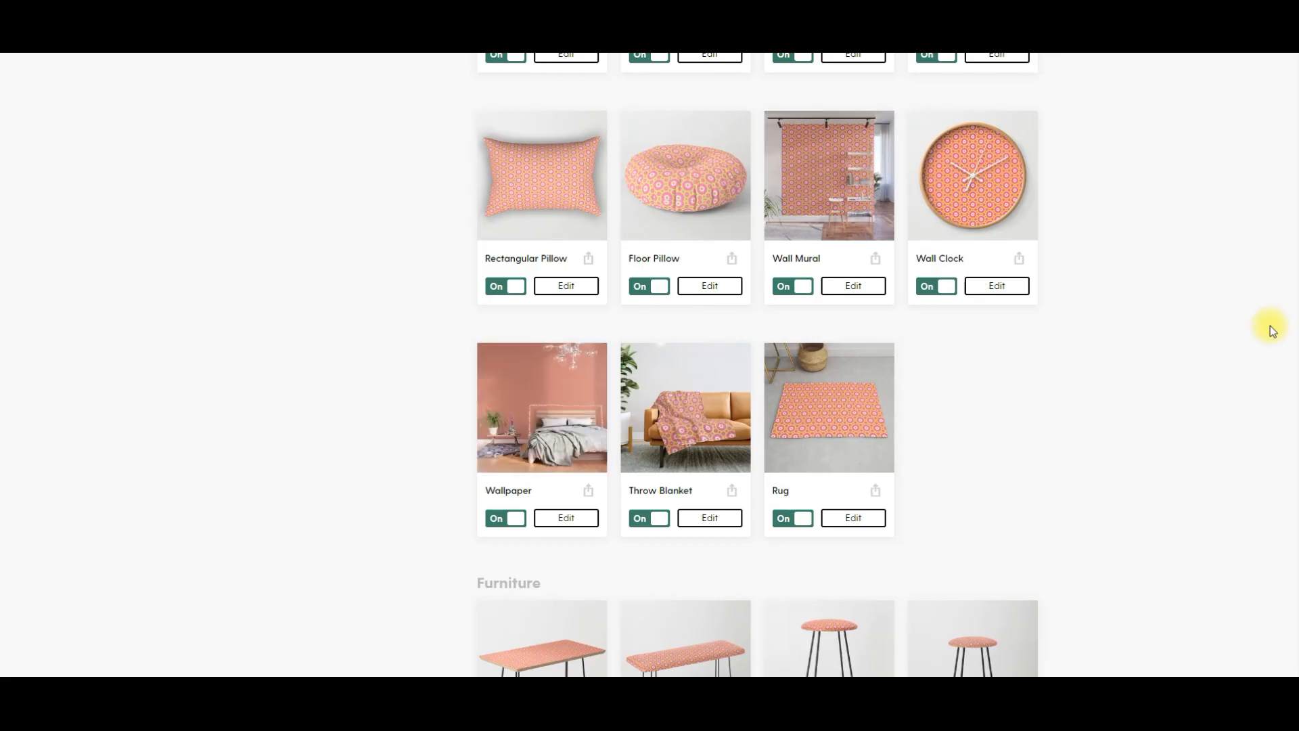
Examine how the Palm Sunrise pattern looks on the wall art, home decor, furniture, bed and bath, and tabletop product previews.
scroll(1267, 327, "up", 10)
scroll(1268, 331, "up", 5)
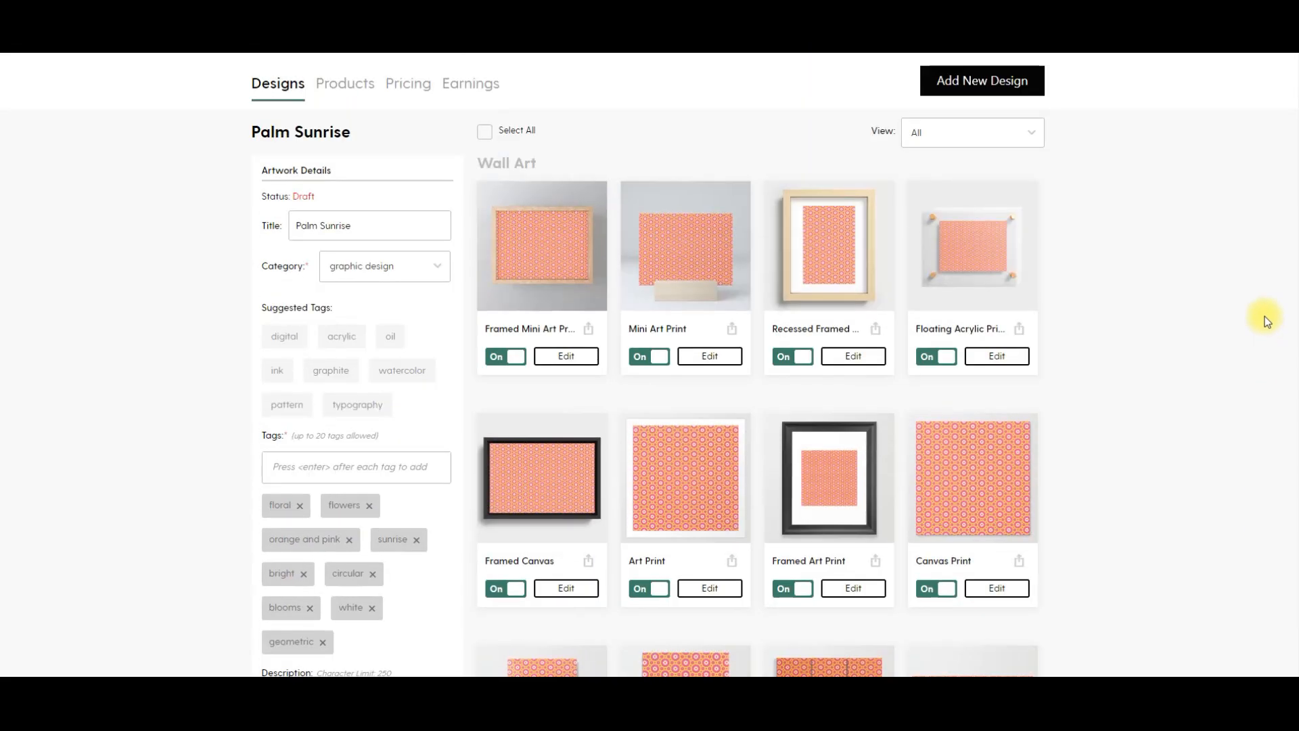
scroll(1177, 409, "down", 6)
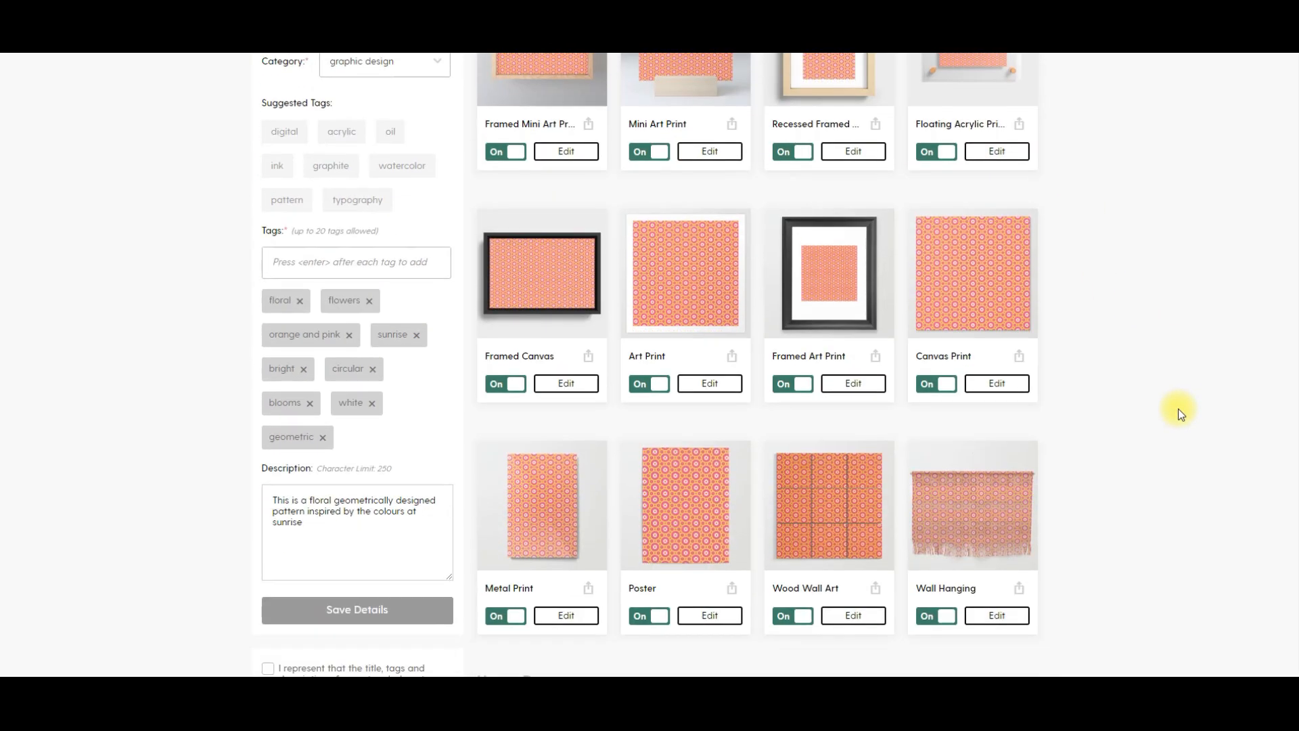
scroll(1177, 410, "down", 5)
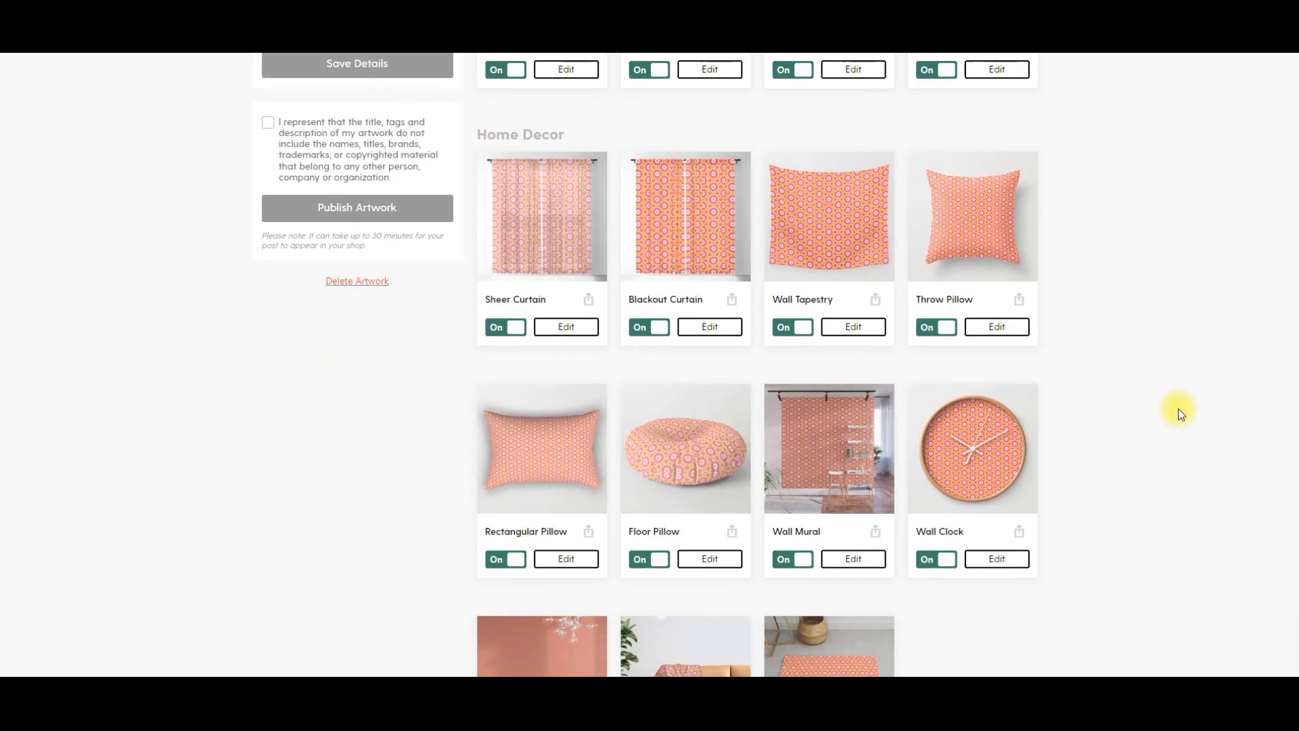
scroll(1151, 526, "down", 4)
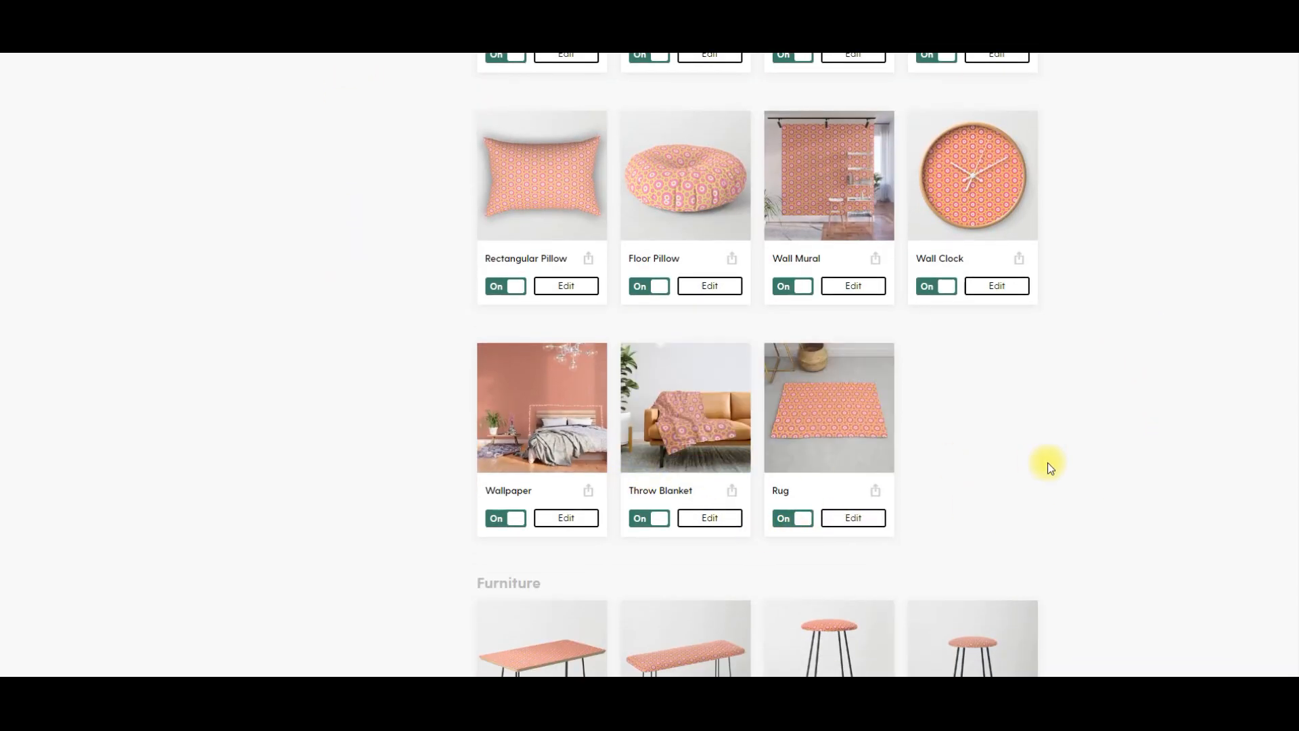
scroll(1047, 465, "down", 7)
scroll(1114, 471, "down", 5)
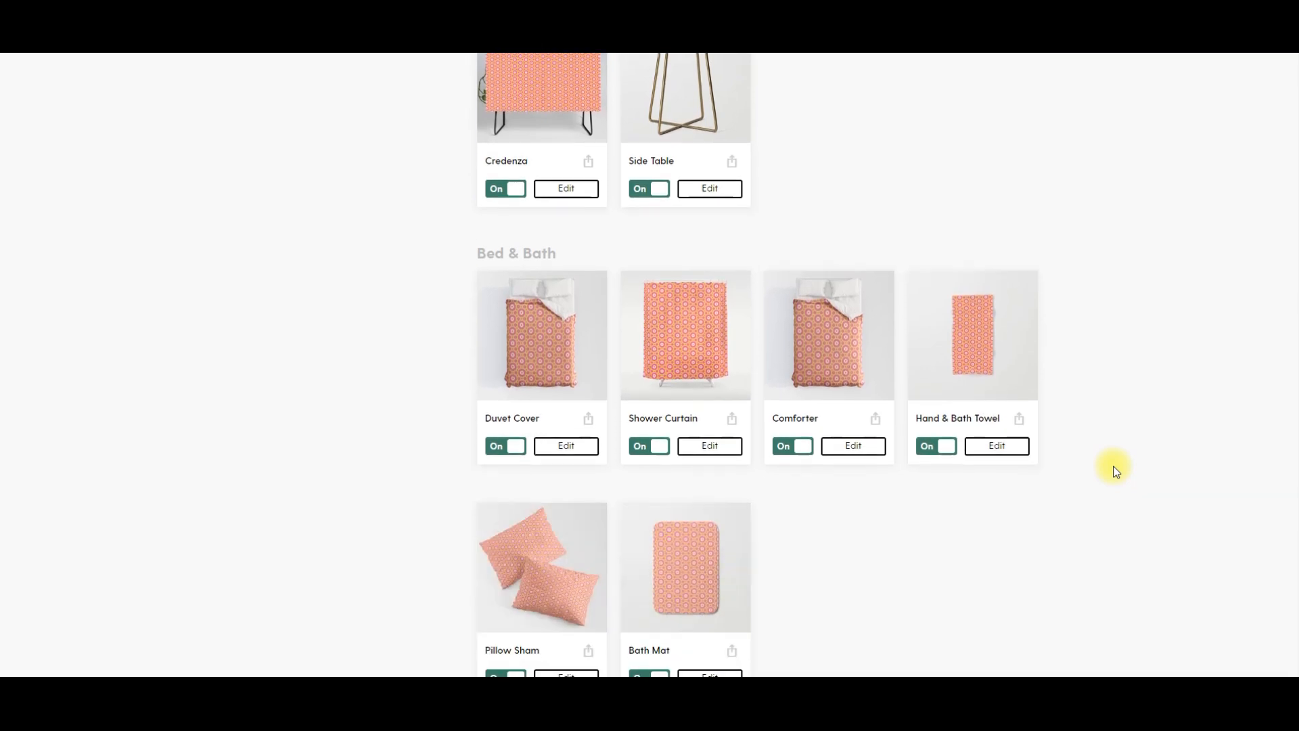
scroll(1114, 470, "down", 7)
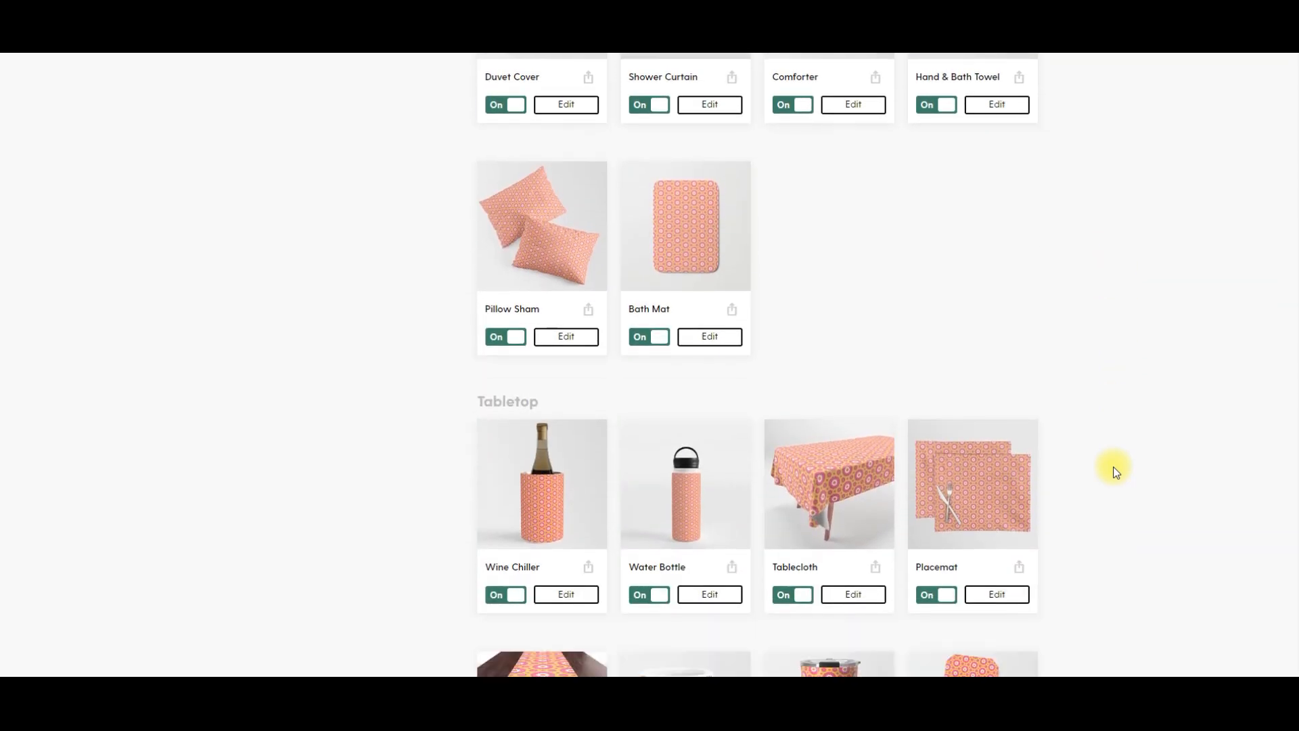
scroll(1115, 470, "down", 4)
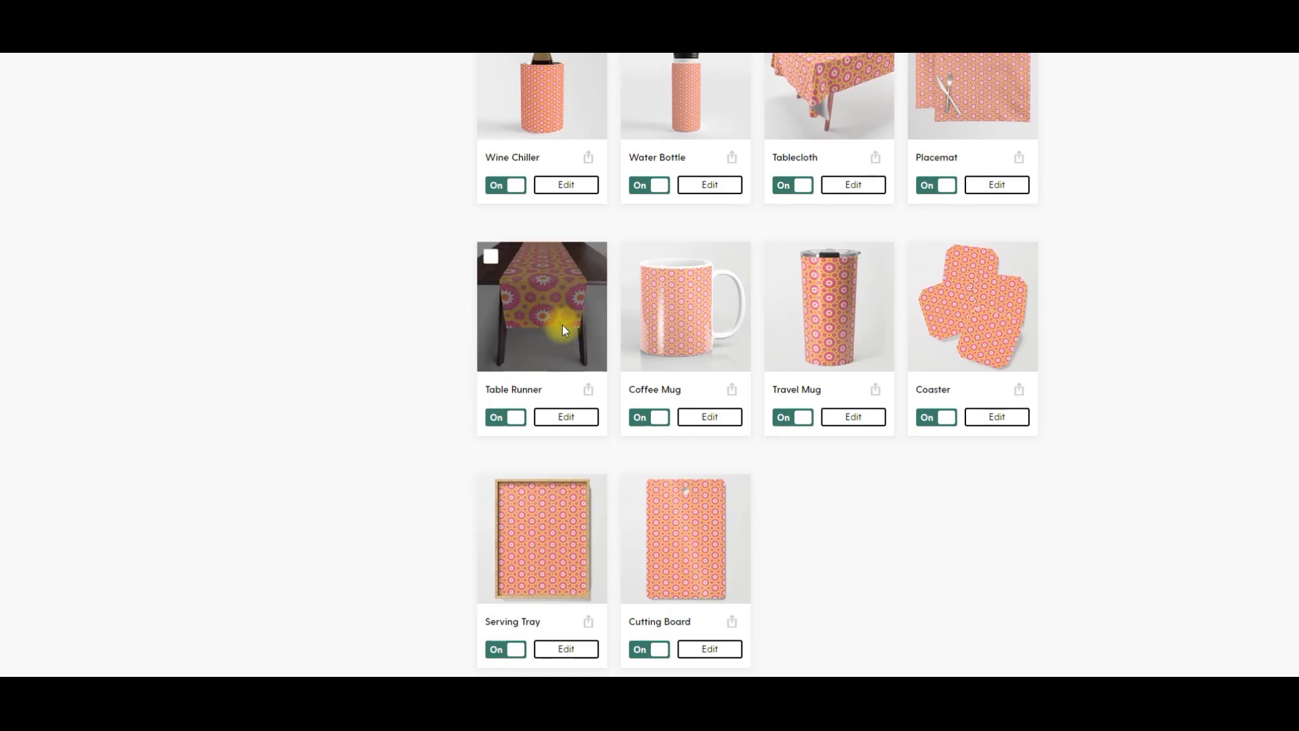
Examine how the Palm Sunrise pattern looks on the office, tech, apparel and bags, outdoor and kids product previews.
scroll(1158, 514, "down", 6)
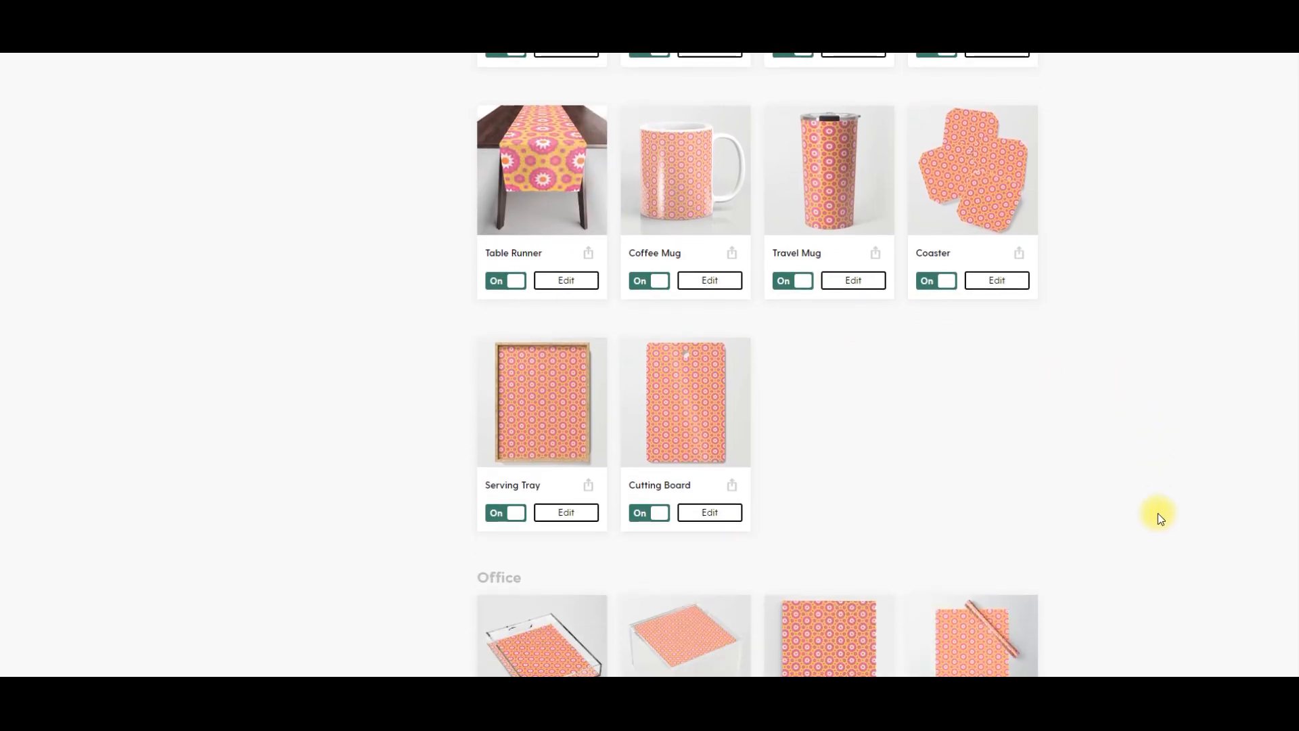
scroll(1158, 513, "down", 2)
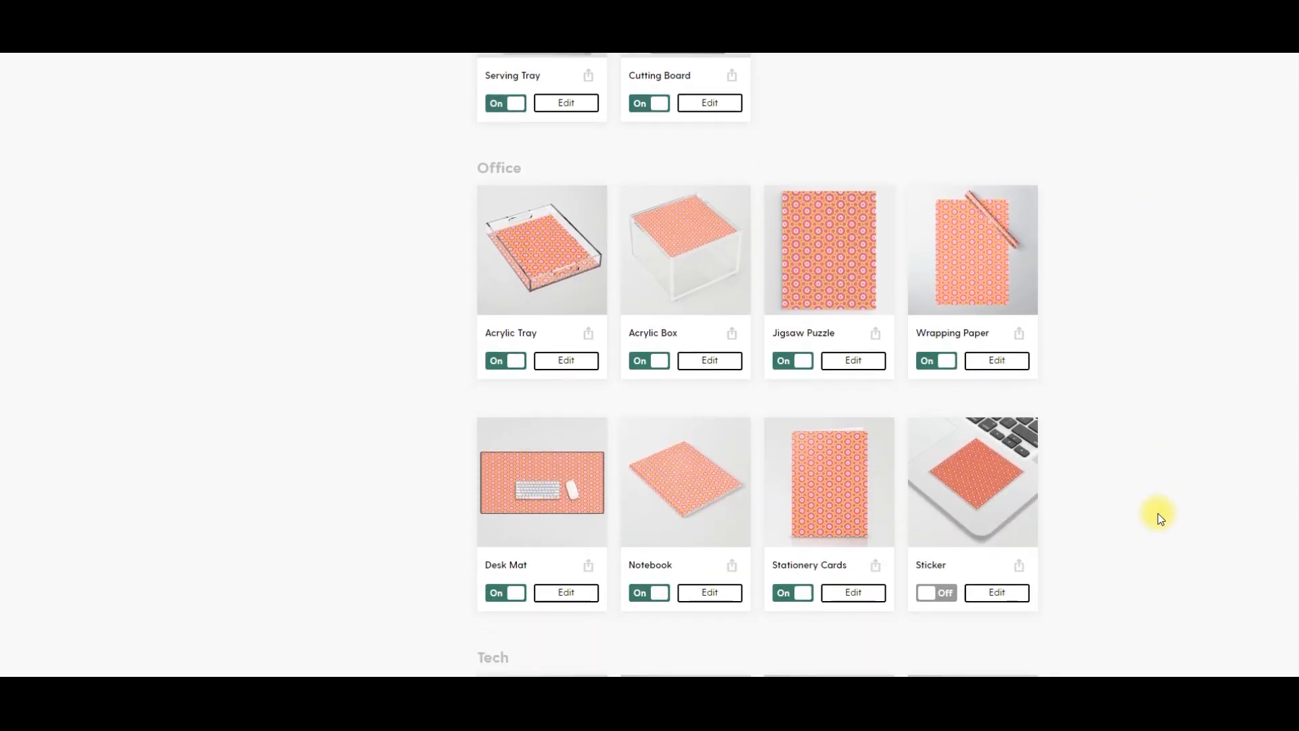
scroll(1158, 513, "down", 2)
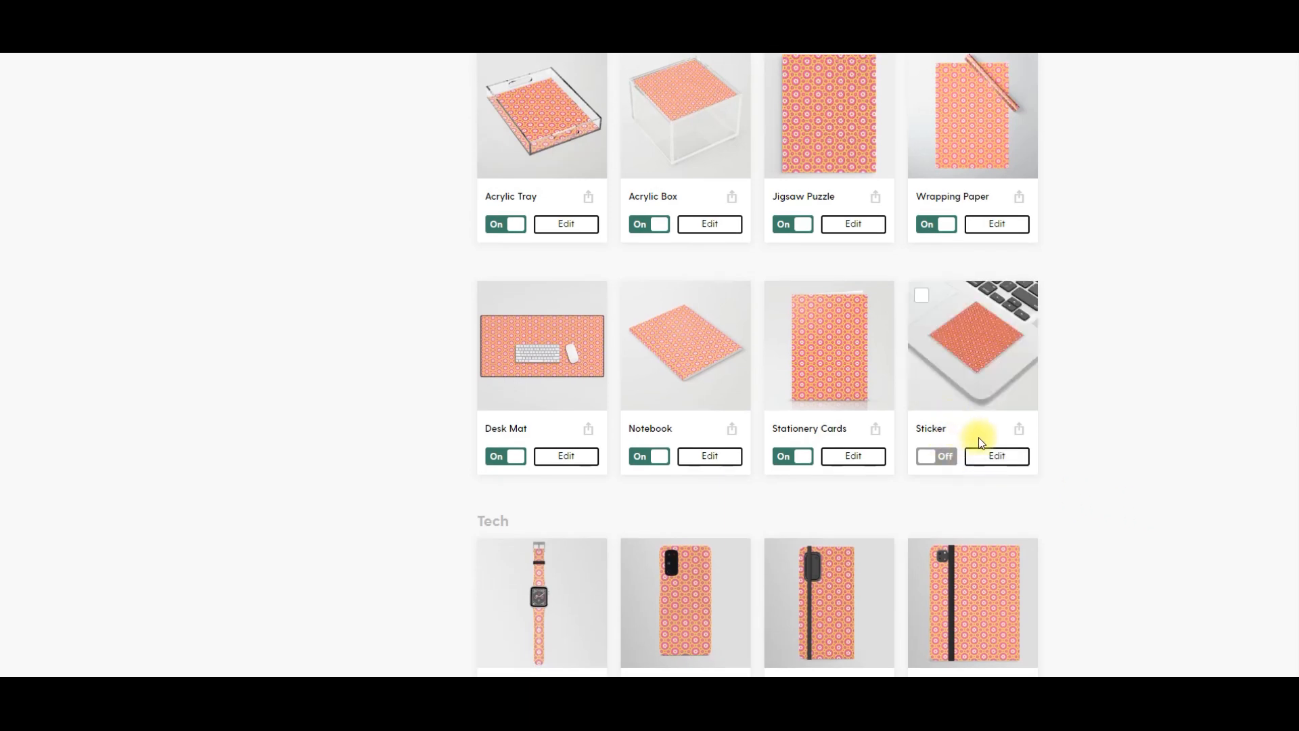
scroll(1173, 463, "down", 8)
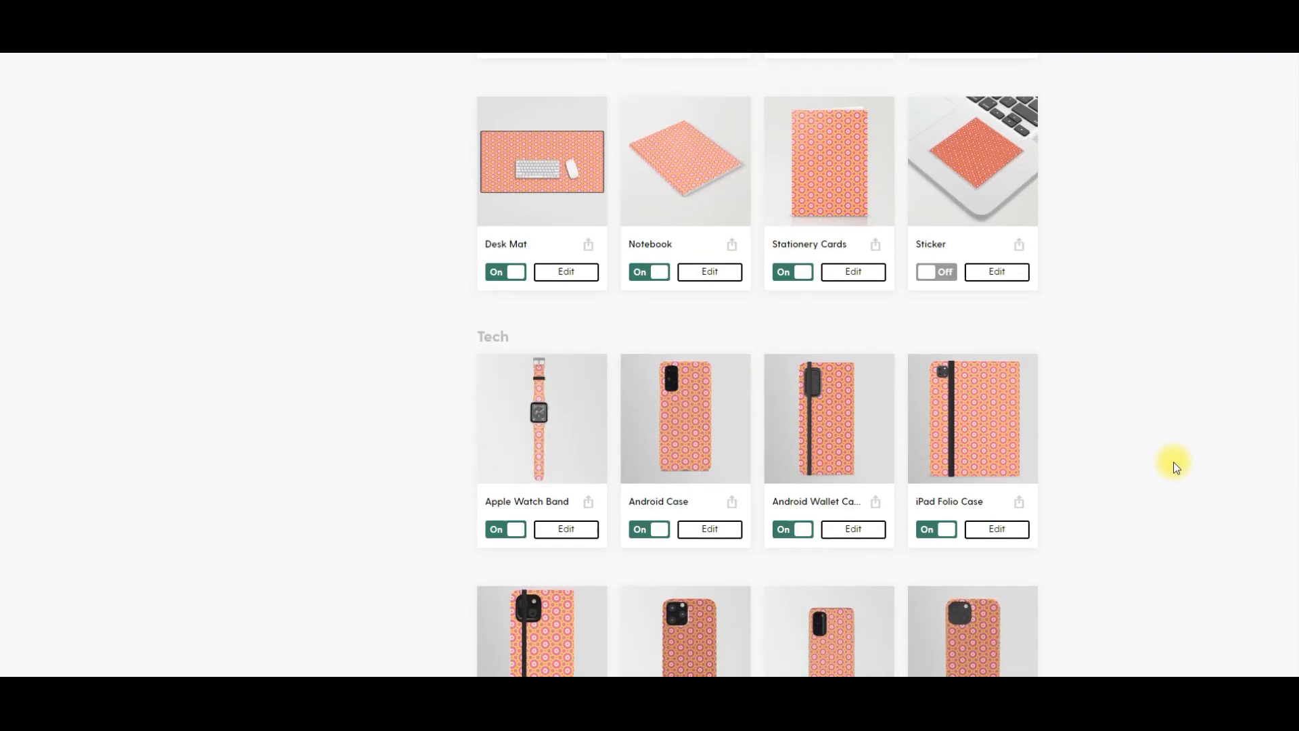
scroll(1173, 463, "down", 7)
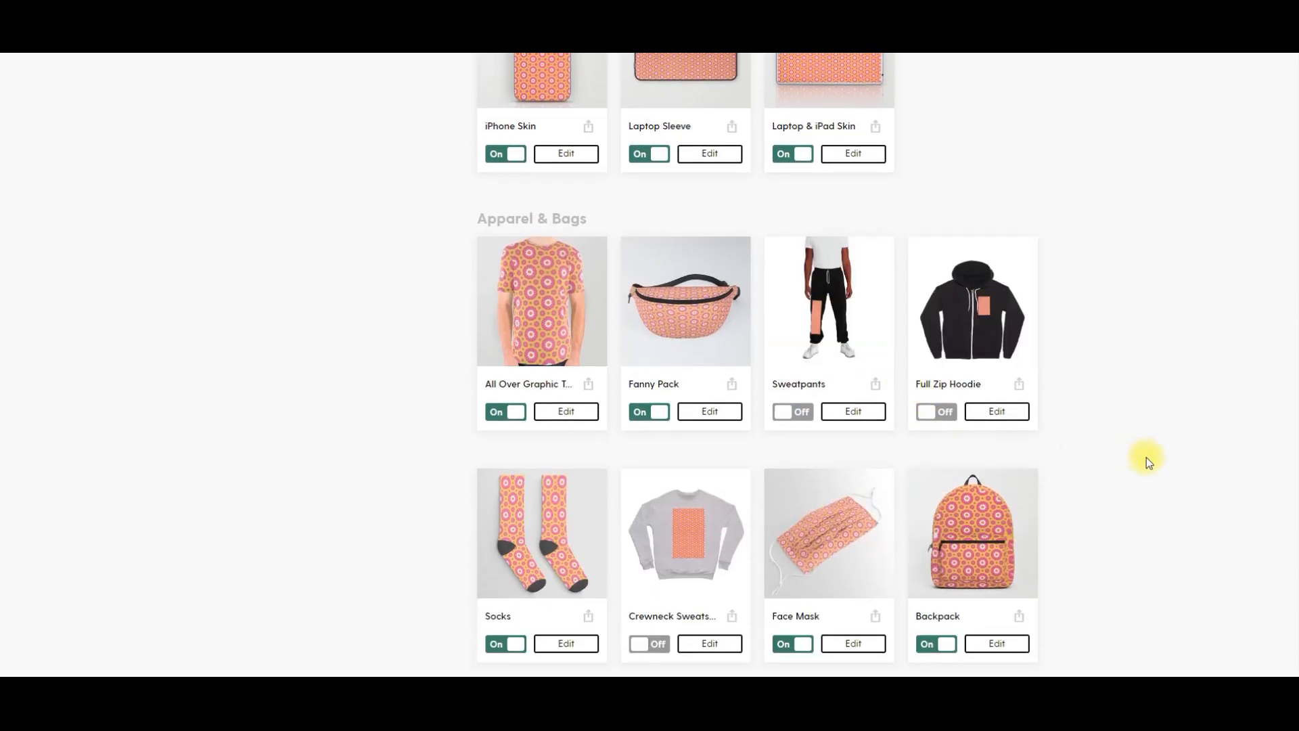
scroll(1211, 537, "down", 2)
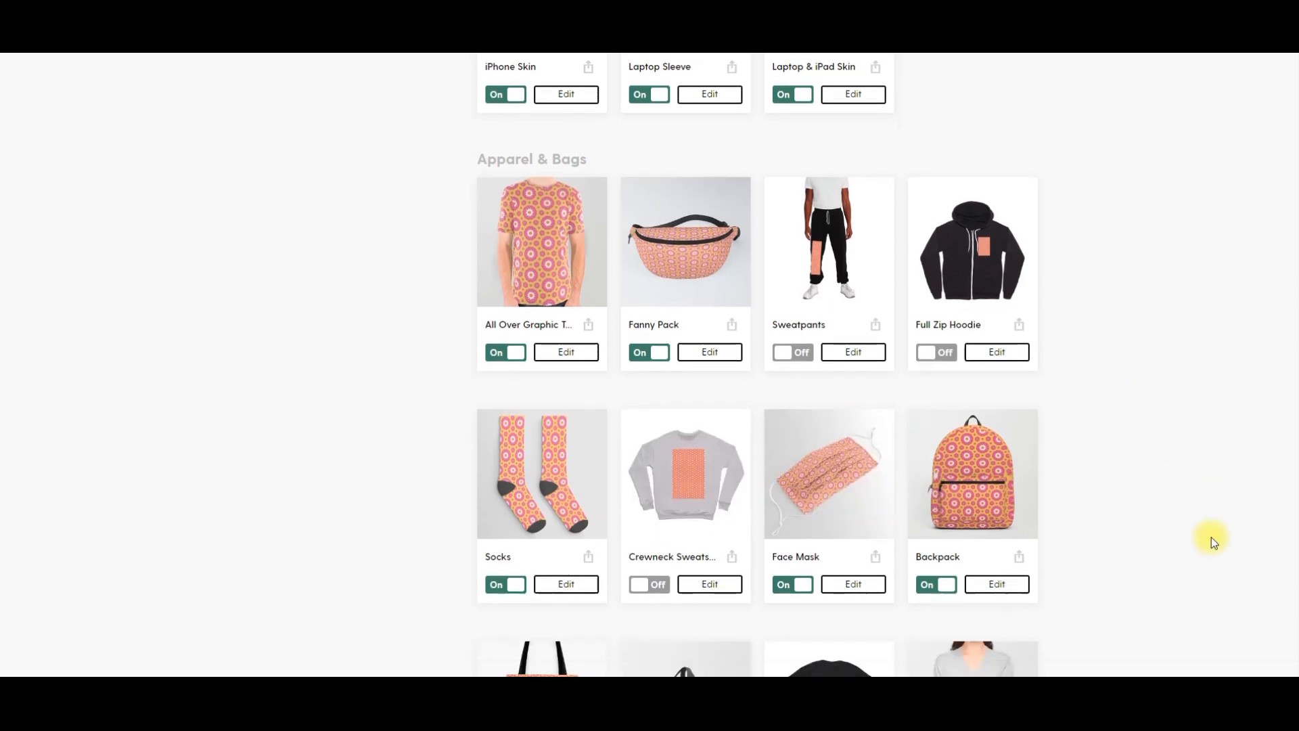
scroll(584, 447, "down", 4)
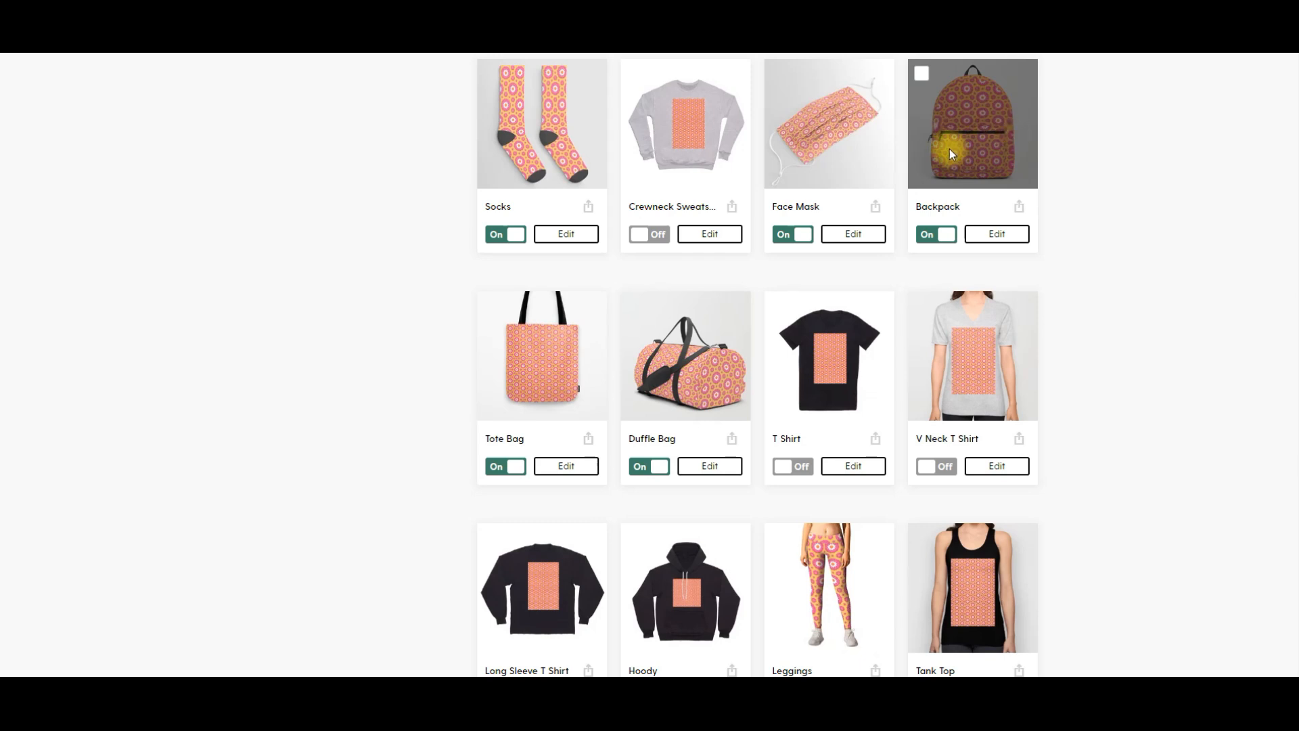
scroll(1222, 430, "down", 3)
scroll(1223, 433, "down", 4)
scroll(1222, 434, "down", 7)
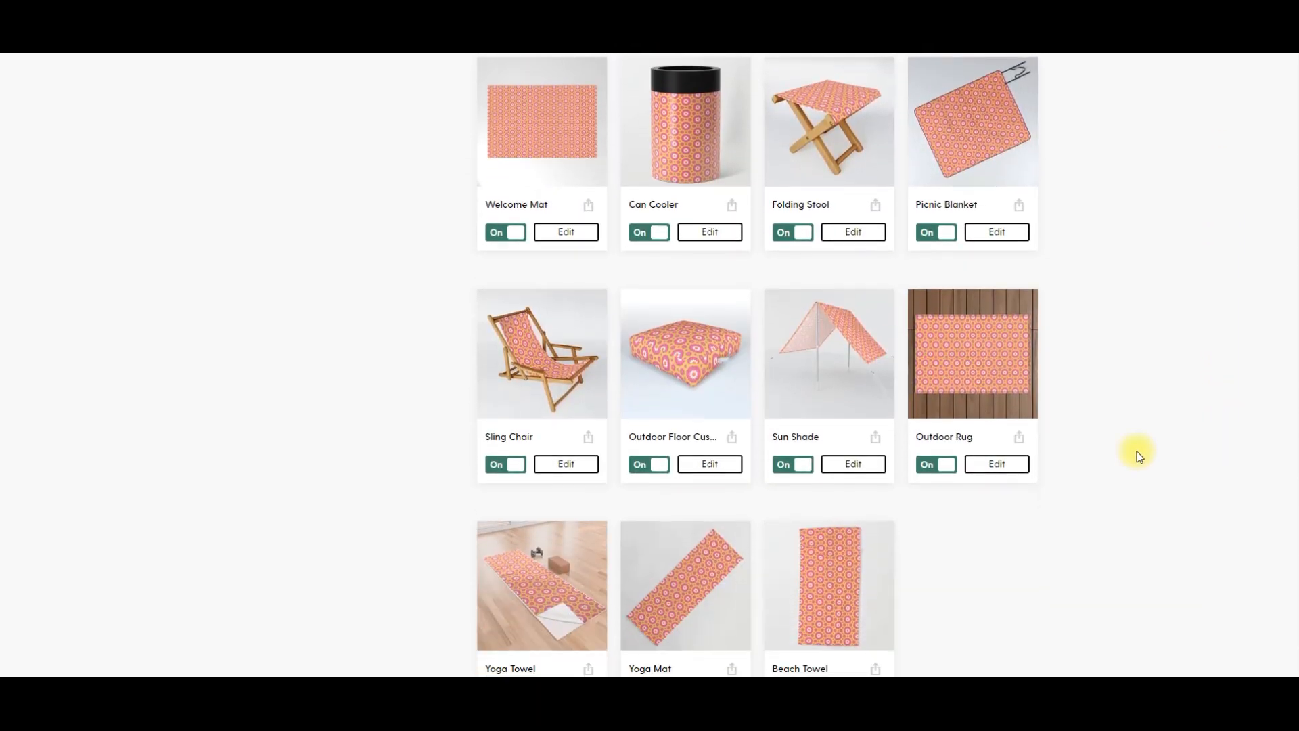
scroll(1123, 520, "down", 3)
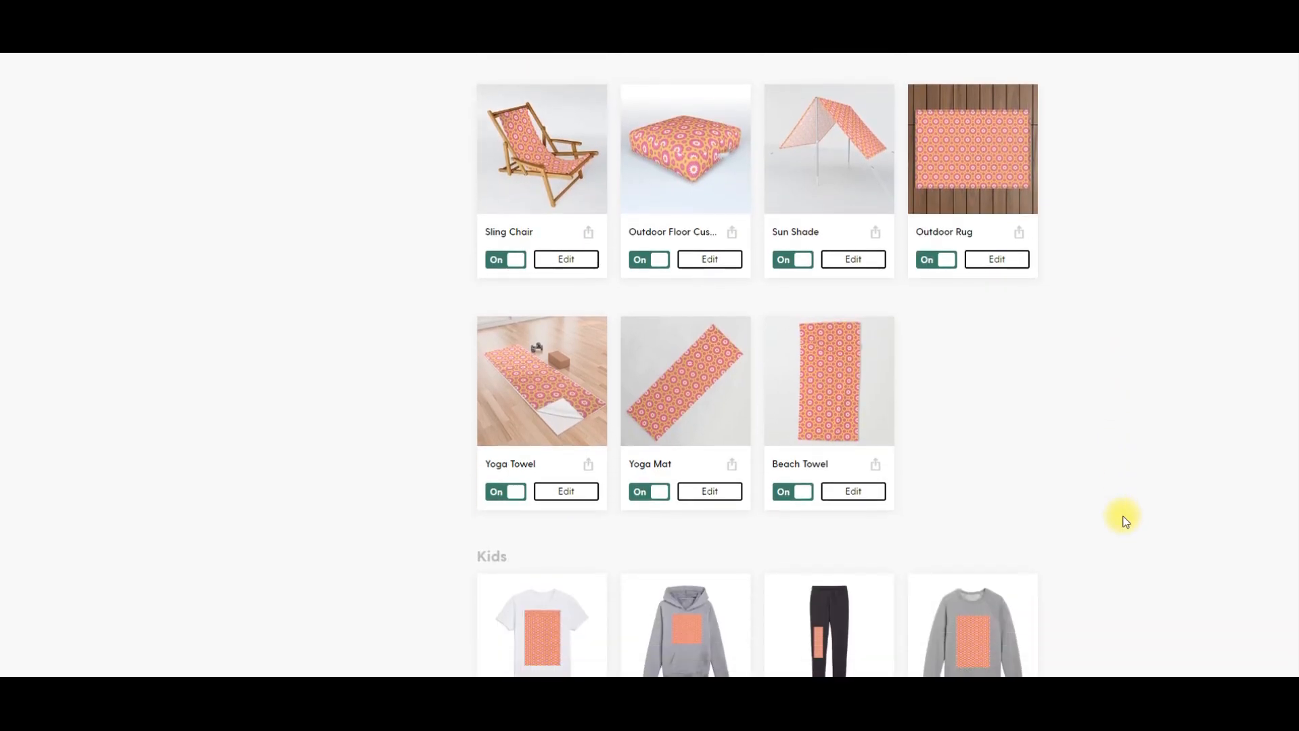
scroll(1123, 519, "down", 6)
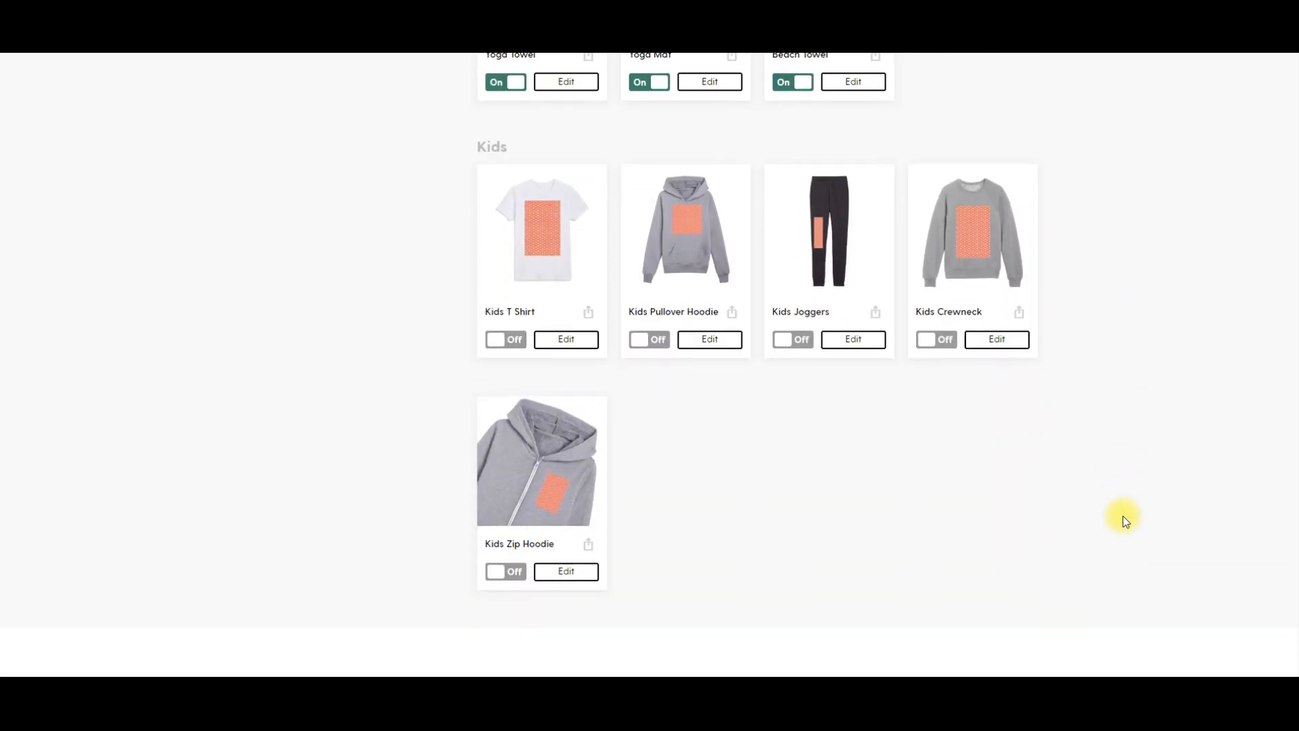
scroll(1293, 615, "up", 7)
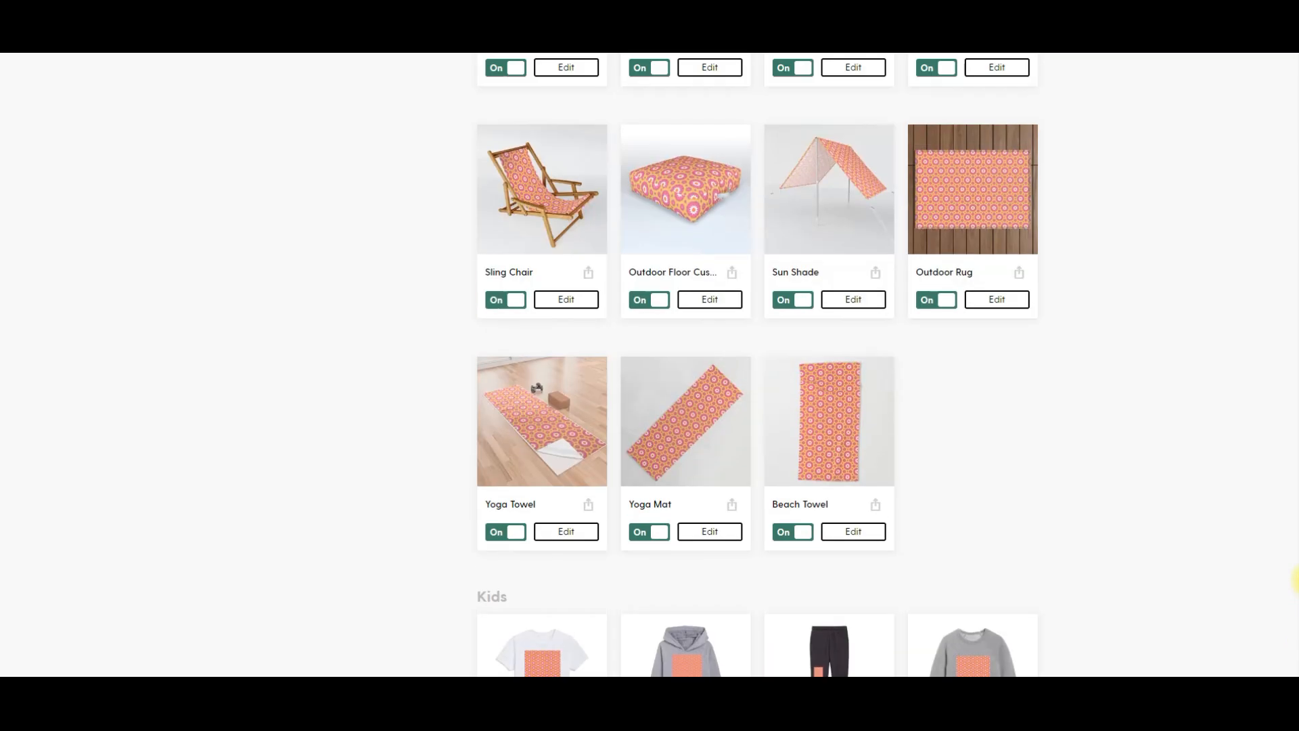
scroll(1295, 565, "up", 15)
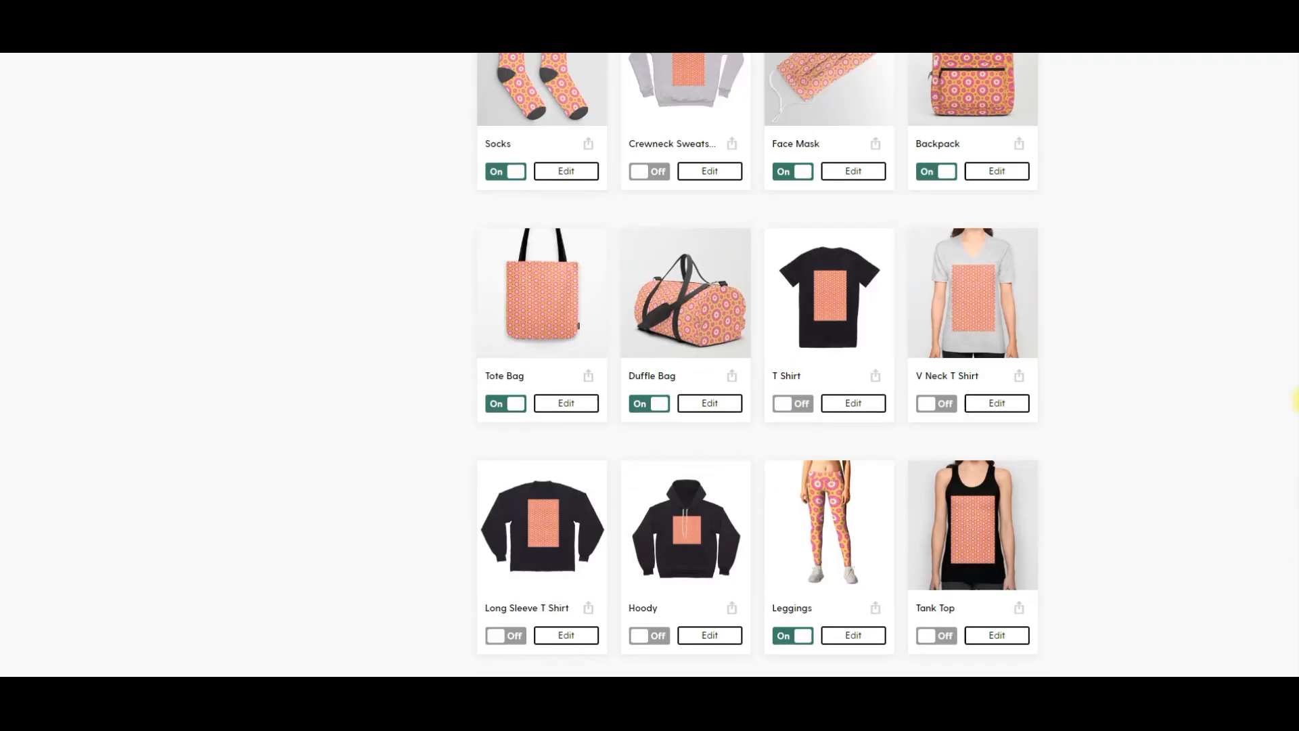
scroll(196, 399, "down", 6)
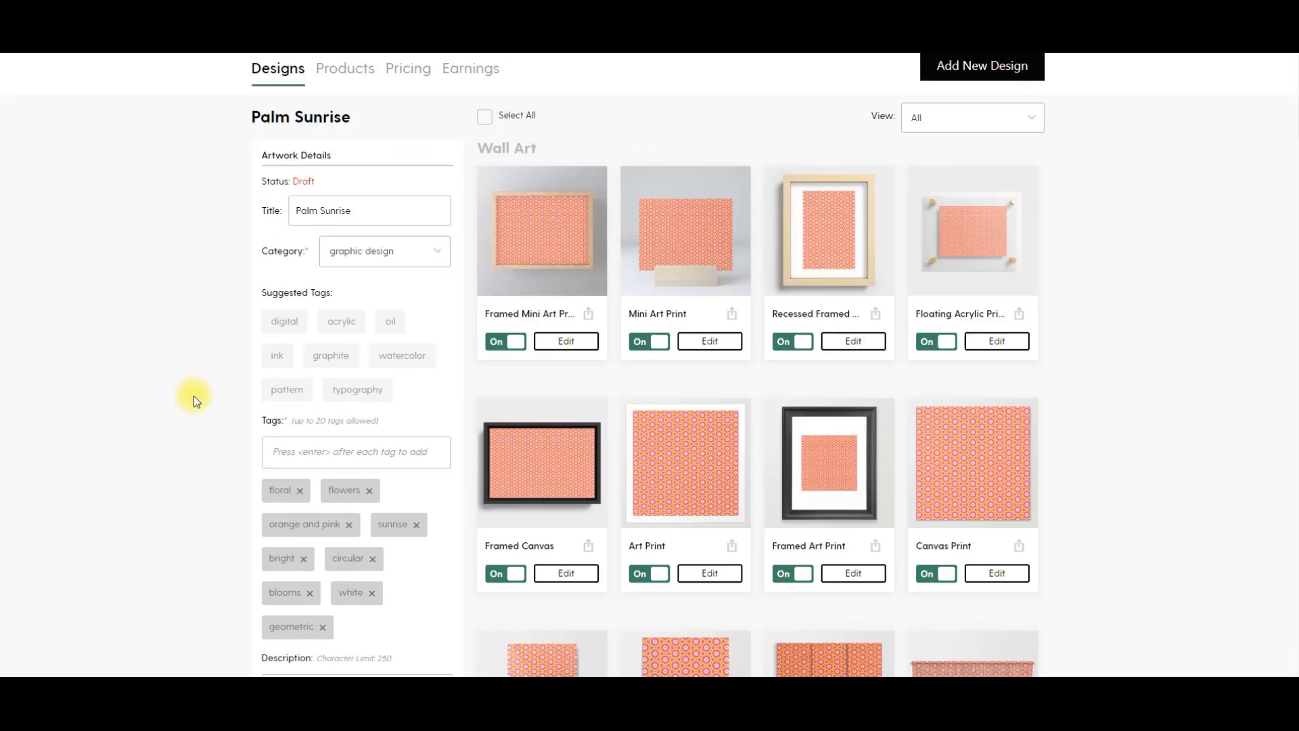
Publish the Palm Sunrise design on Society6 and open the account menu.
left_click(267, 532)
left_click(352, 619)
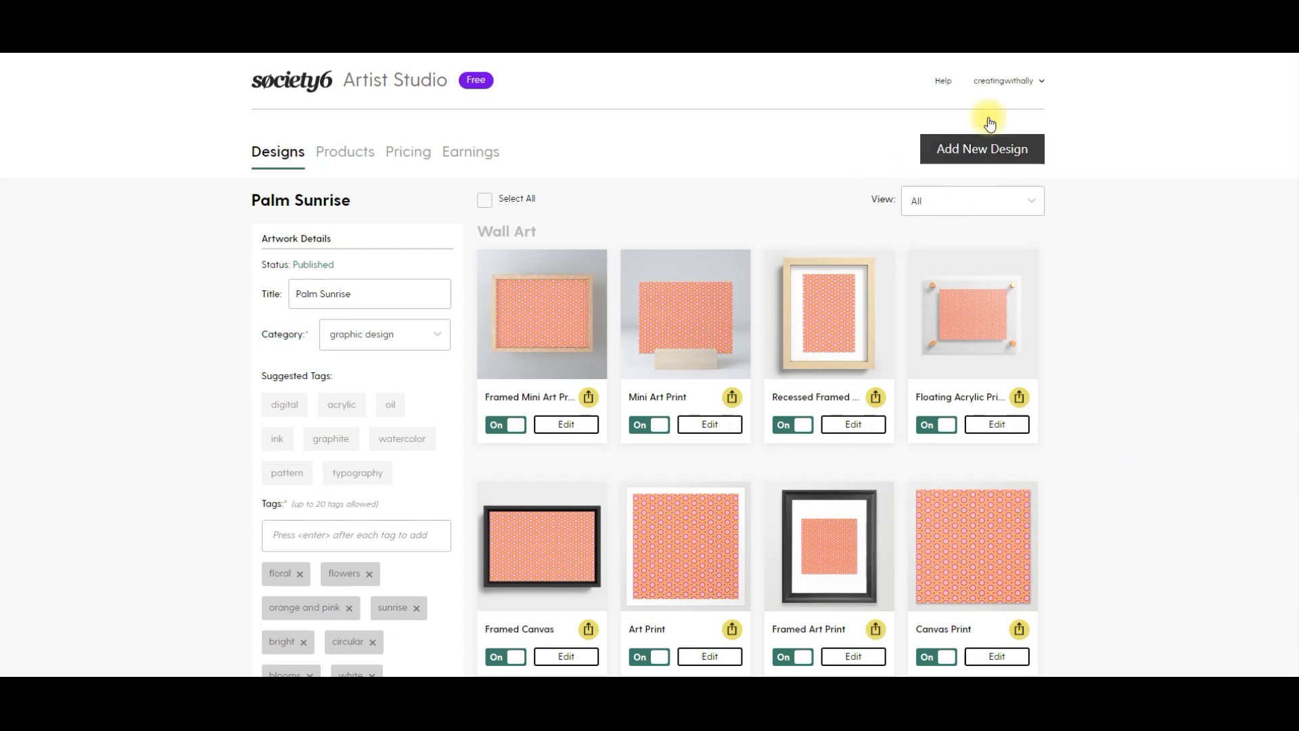
left_click(1012, 83)
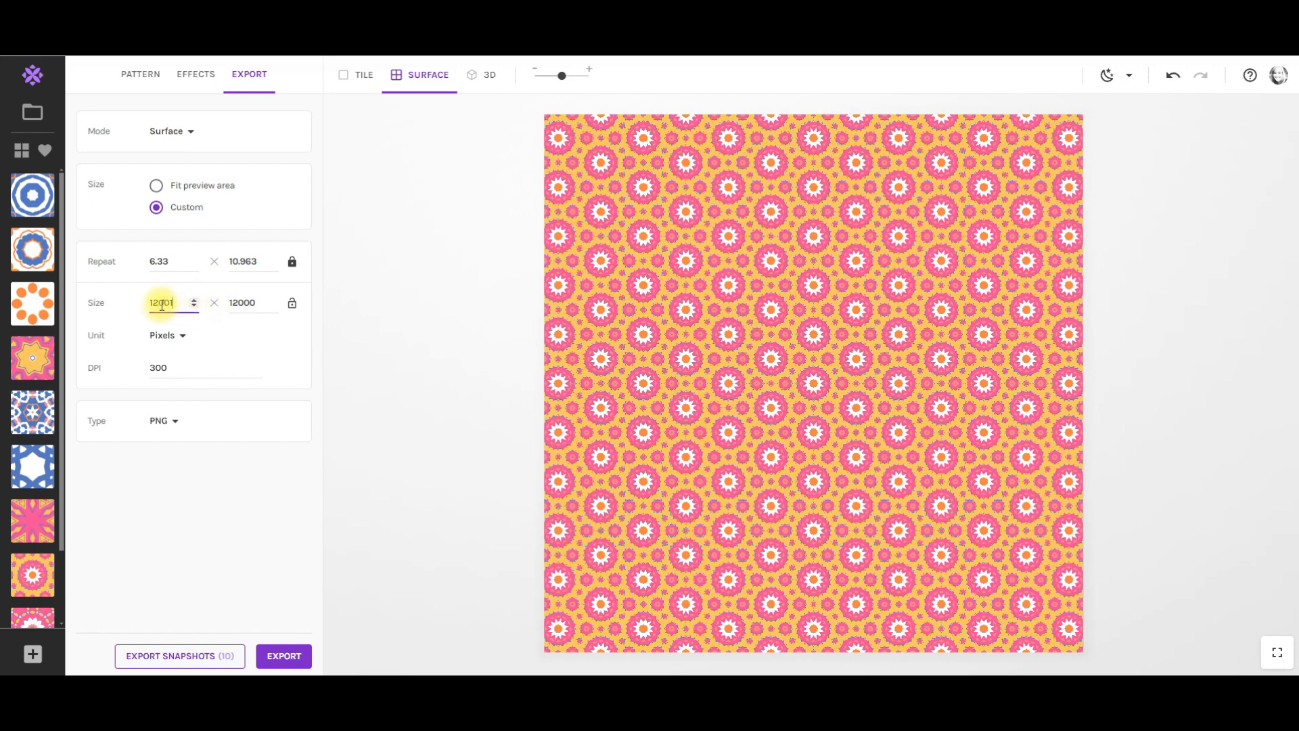
In Repper, change the surface export unit to inches and set the custom size to 8.5 × 11.
left_click(181, 336)
left_click(187, 409)
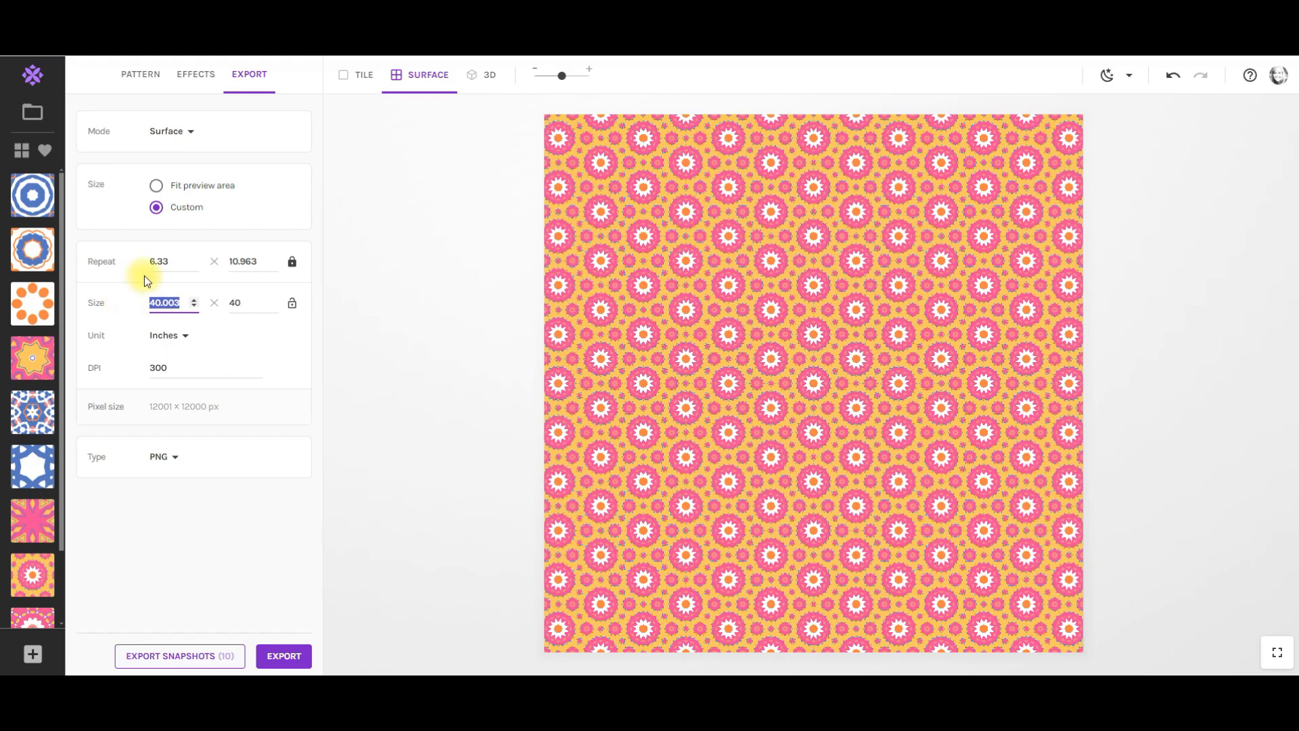
type("8.5")
key("Tab")
type("11")
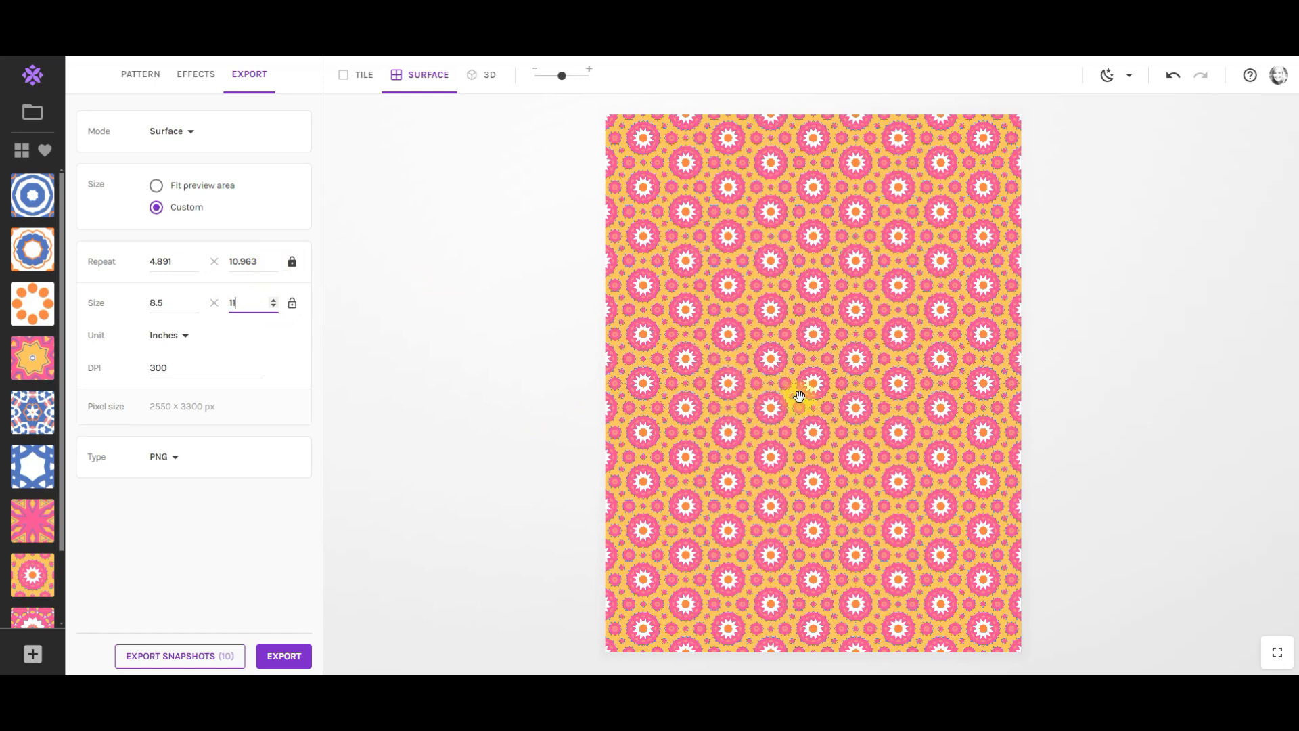
Preview the blue-and-orange, orange and pink-and-yellow star pattern snapshots at the letter page size.
left_click(23, 255)
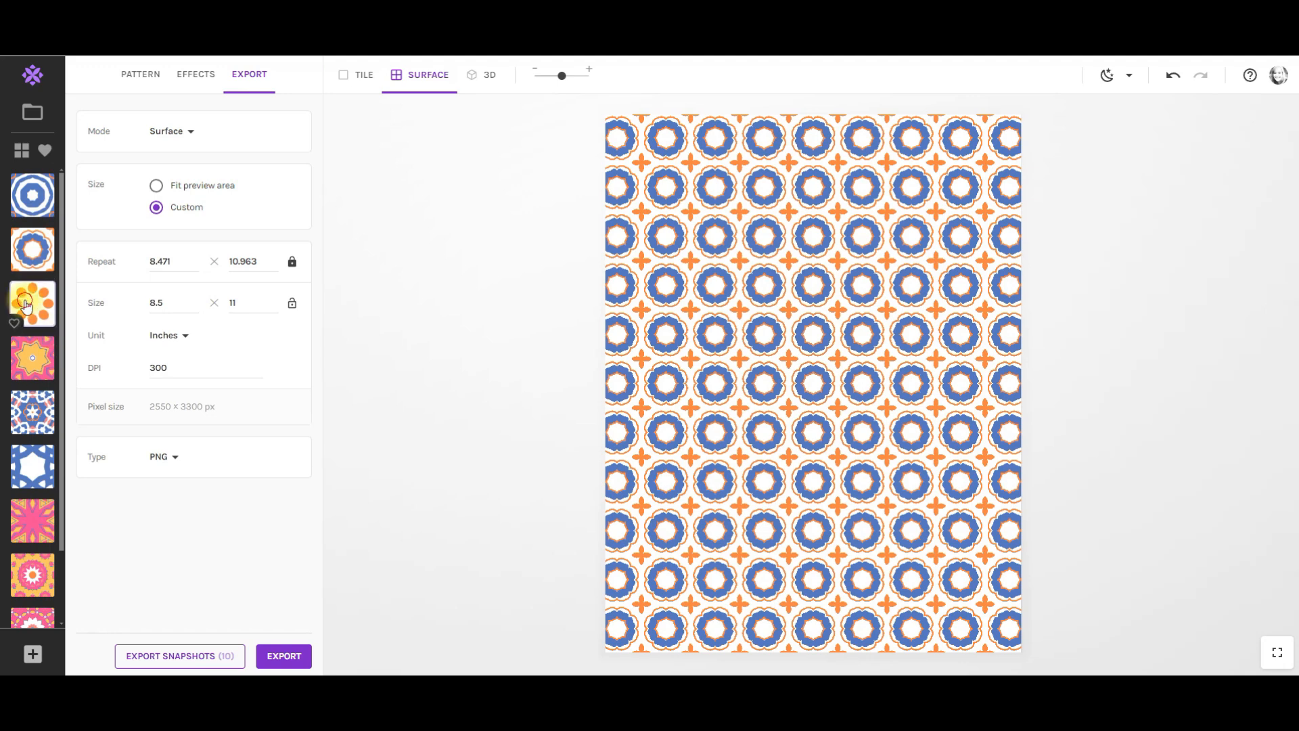
left_click(31, 303)
left_click(33, 357)
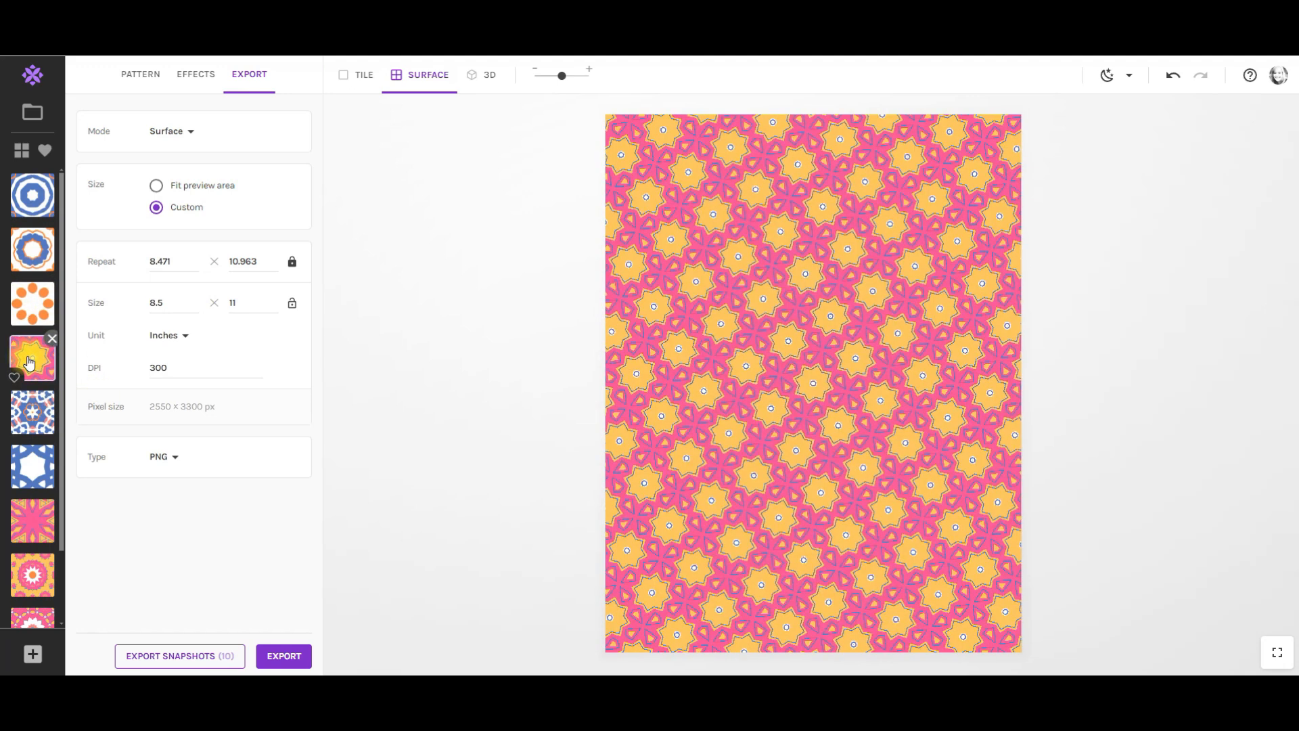
left_click(32, 357)
Replace the source image with the pastel geometric shapes photo from an Unsplash search for shapes, and shift the tile selection slightly up.
left_click(166, 212)
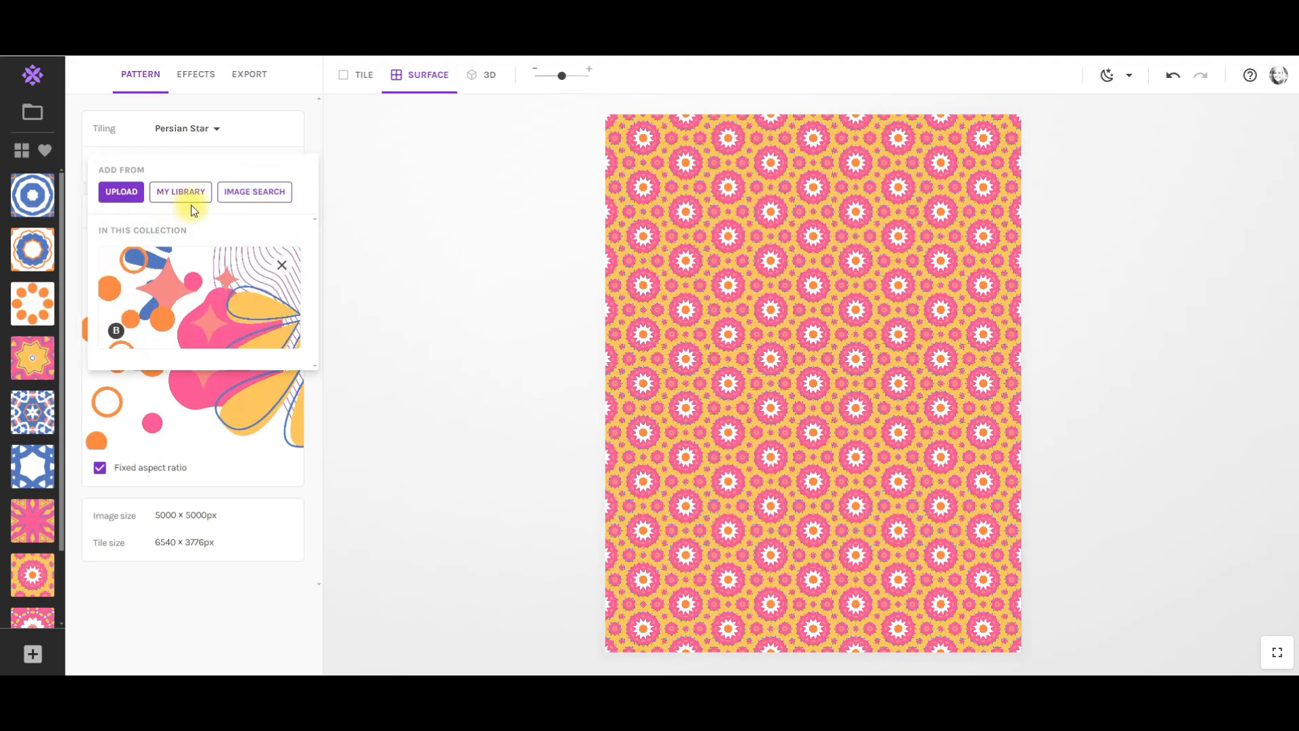
left_click(247, 186)
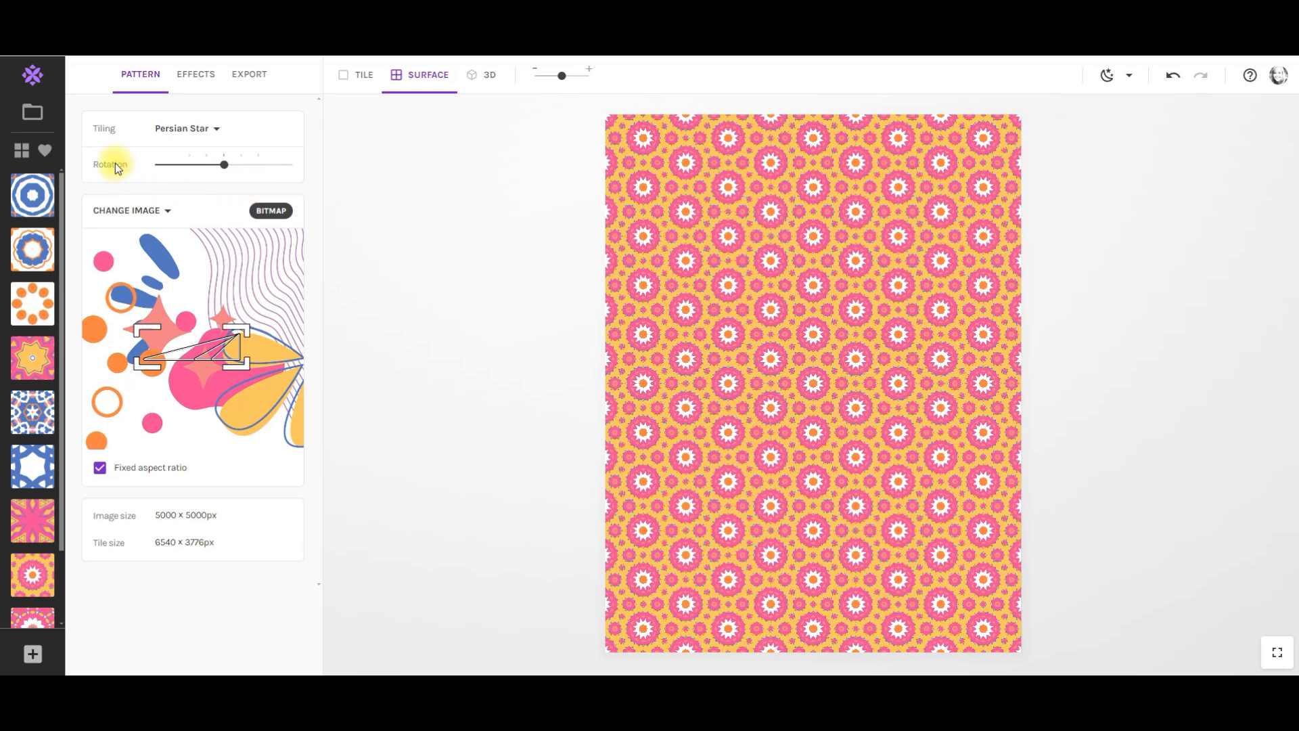
left_click(143, 211)
left_click(250, 197)
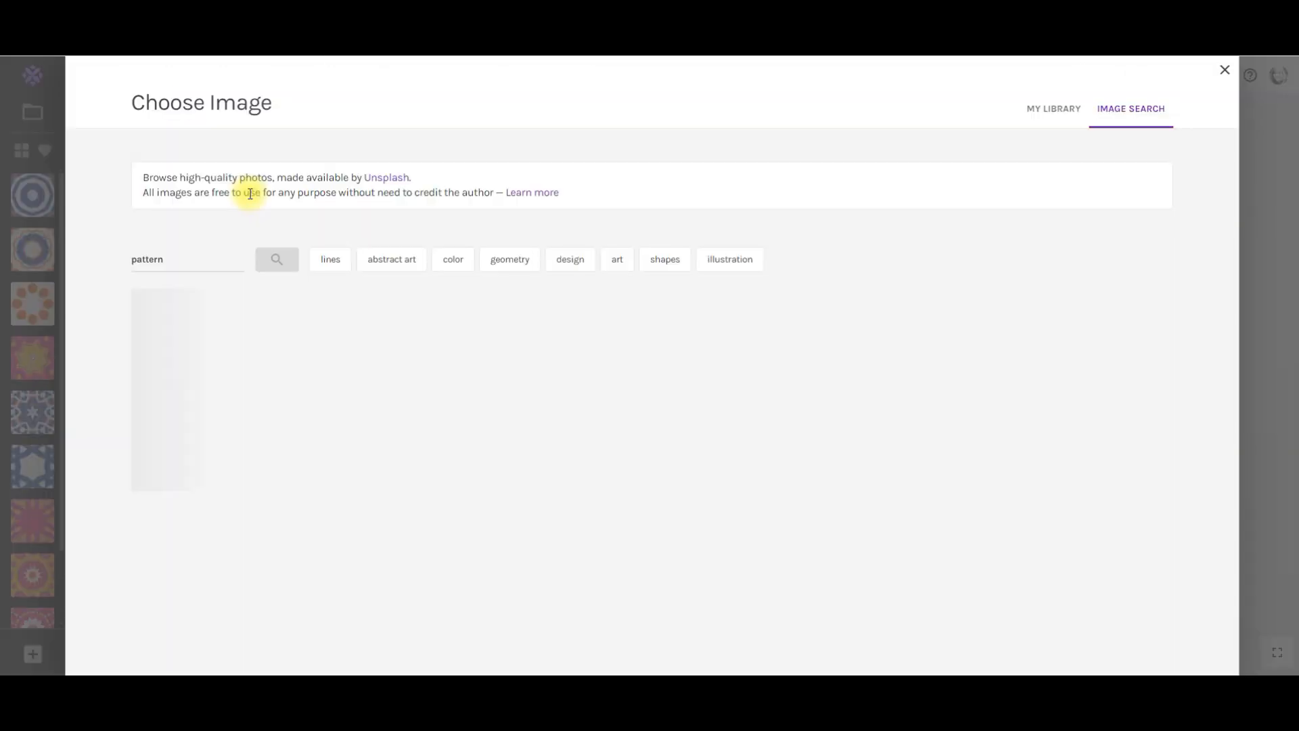
left_click(391, 264)
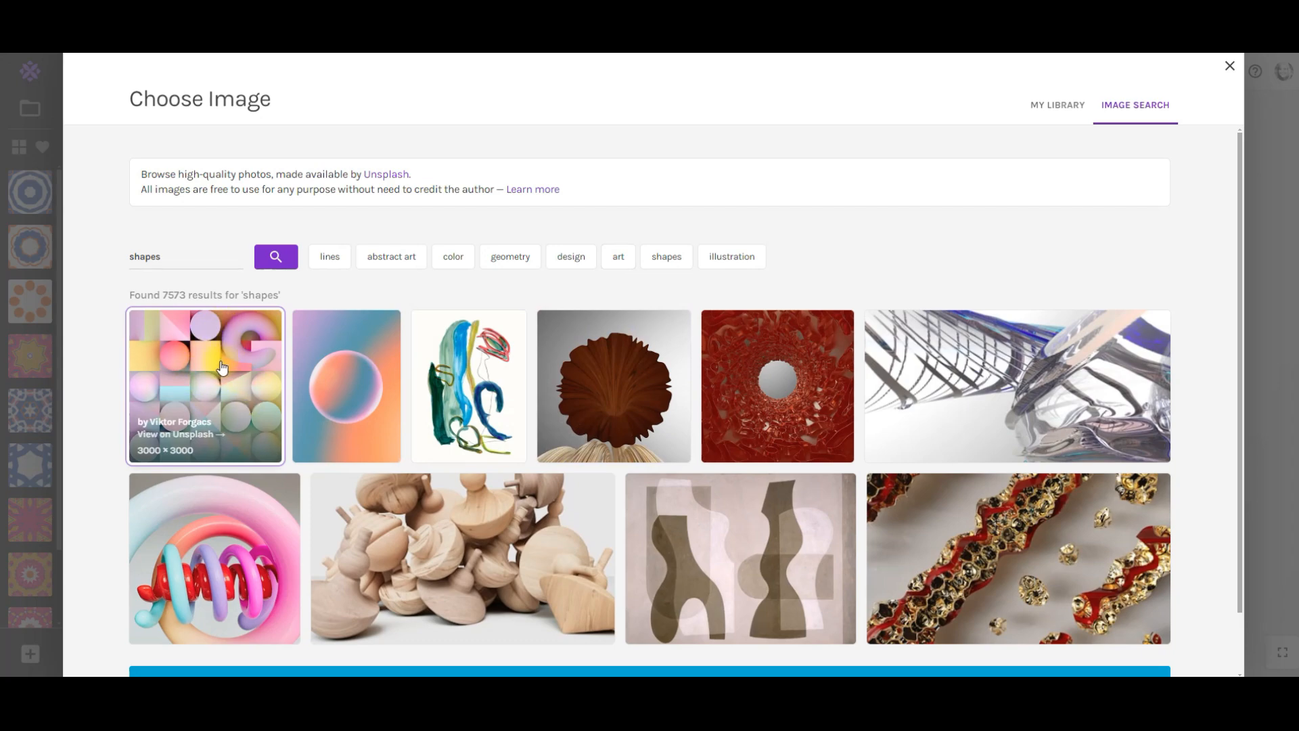
left_click(178, 383)
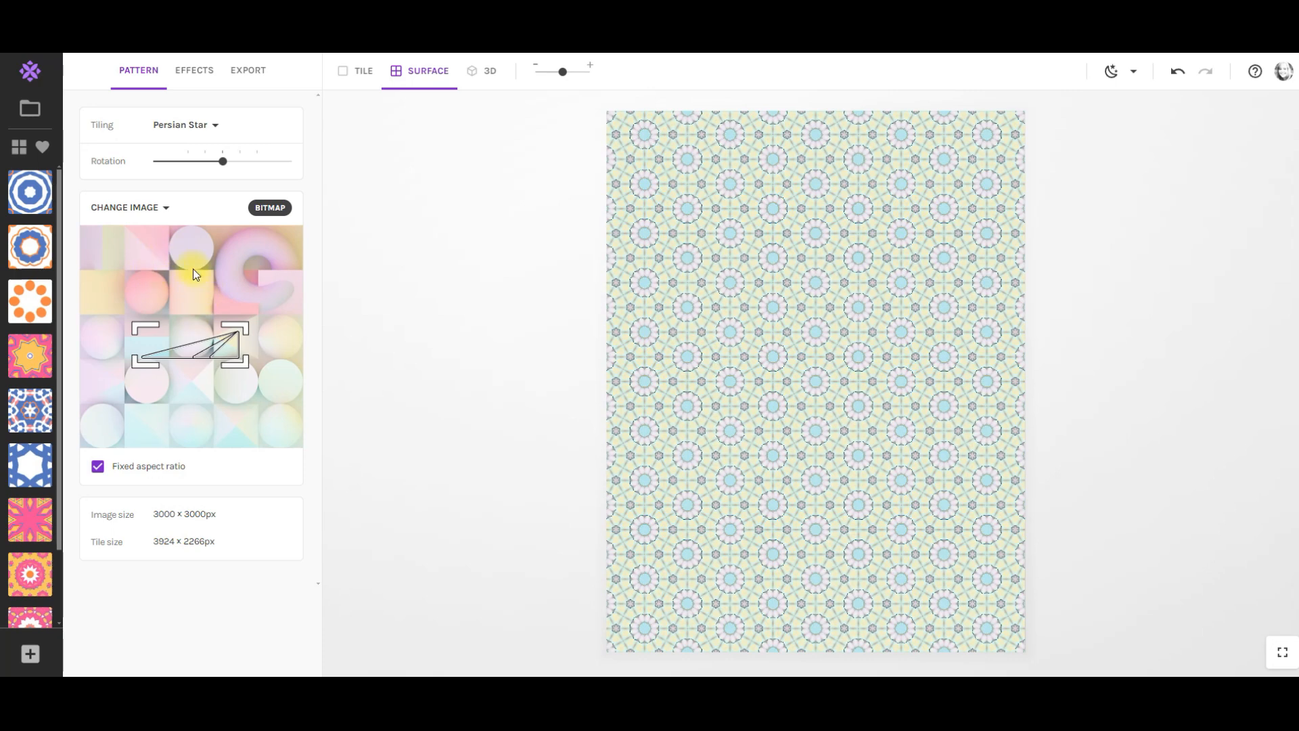
left_click_drag(219, 351, 229, 334)
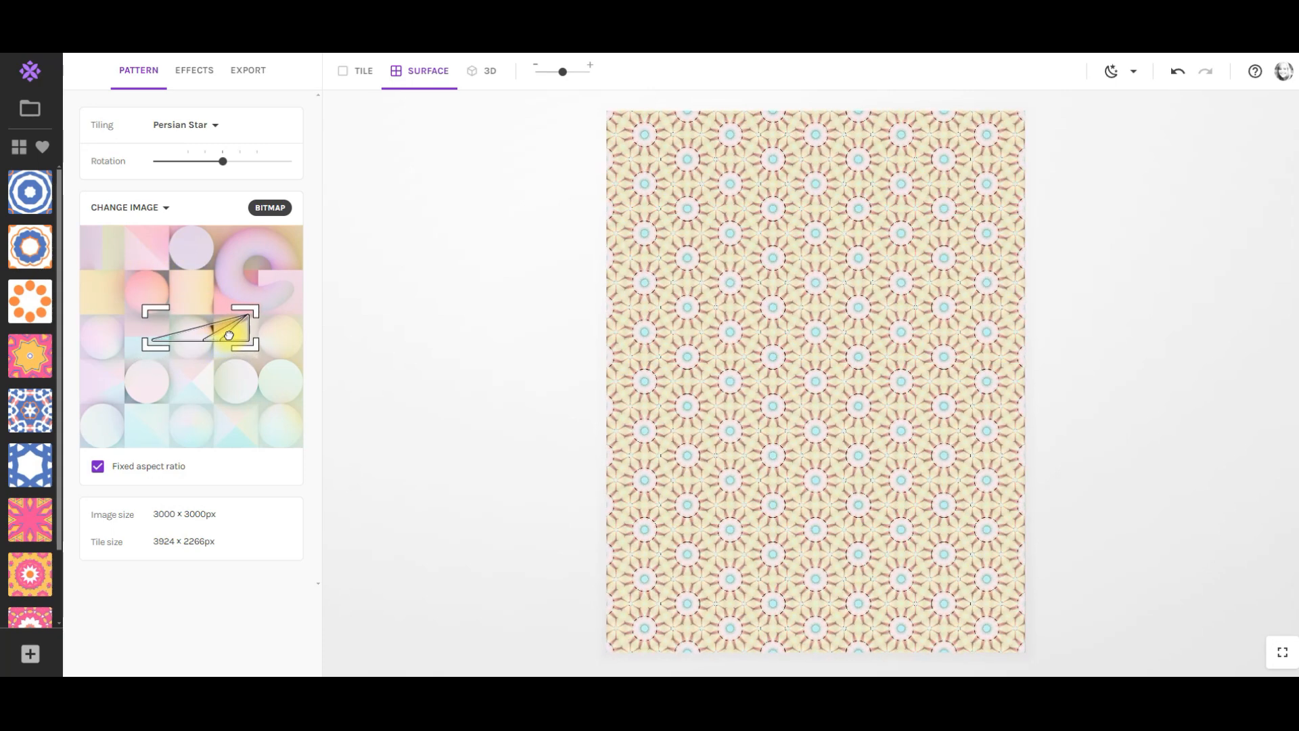
Set the surface export size to fit the preview area and return to the pattern settings.
left_click(248, 75)
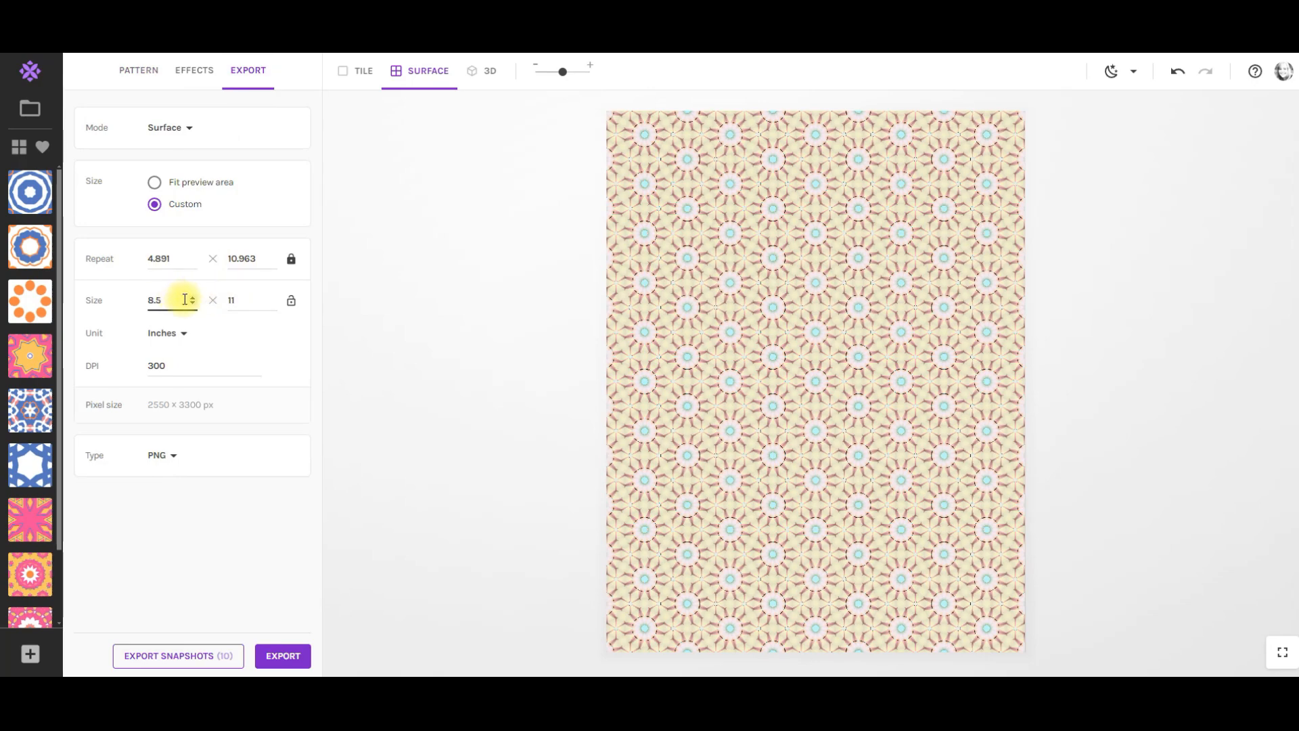
left_click(155, 182)
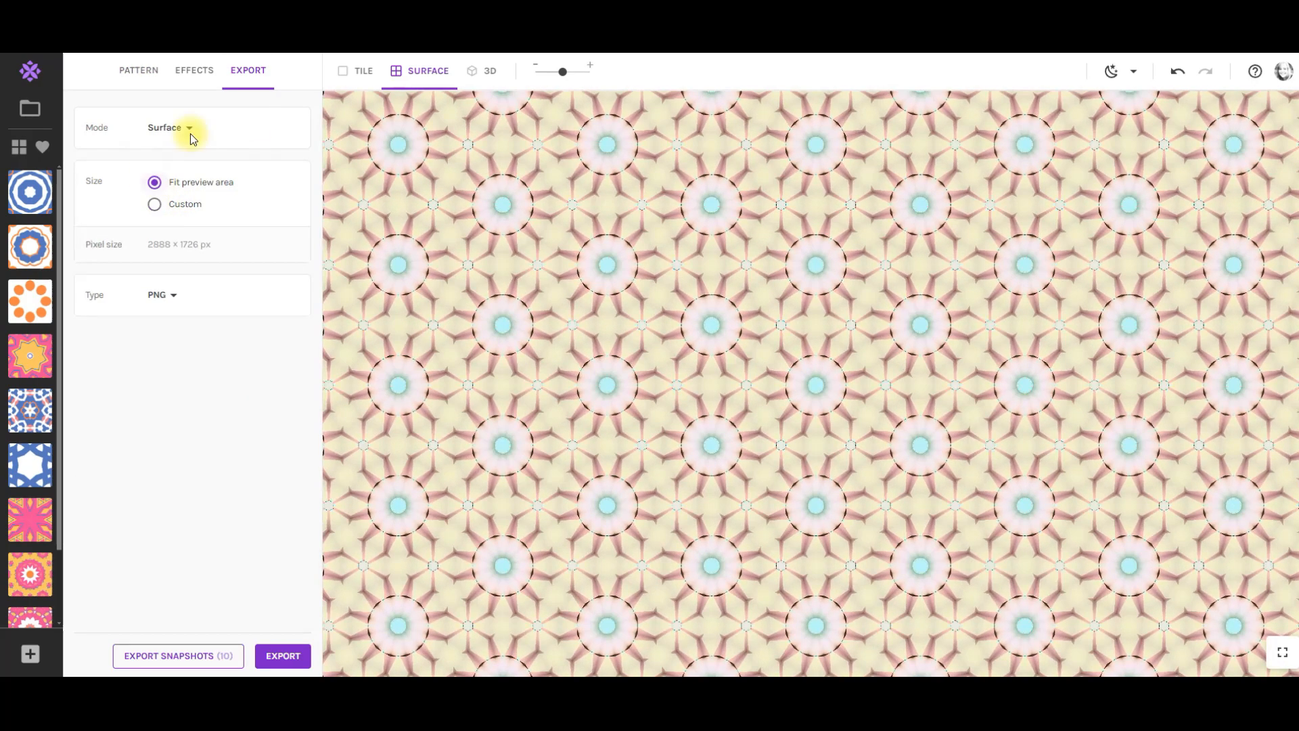
left_click(141, 71)
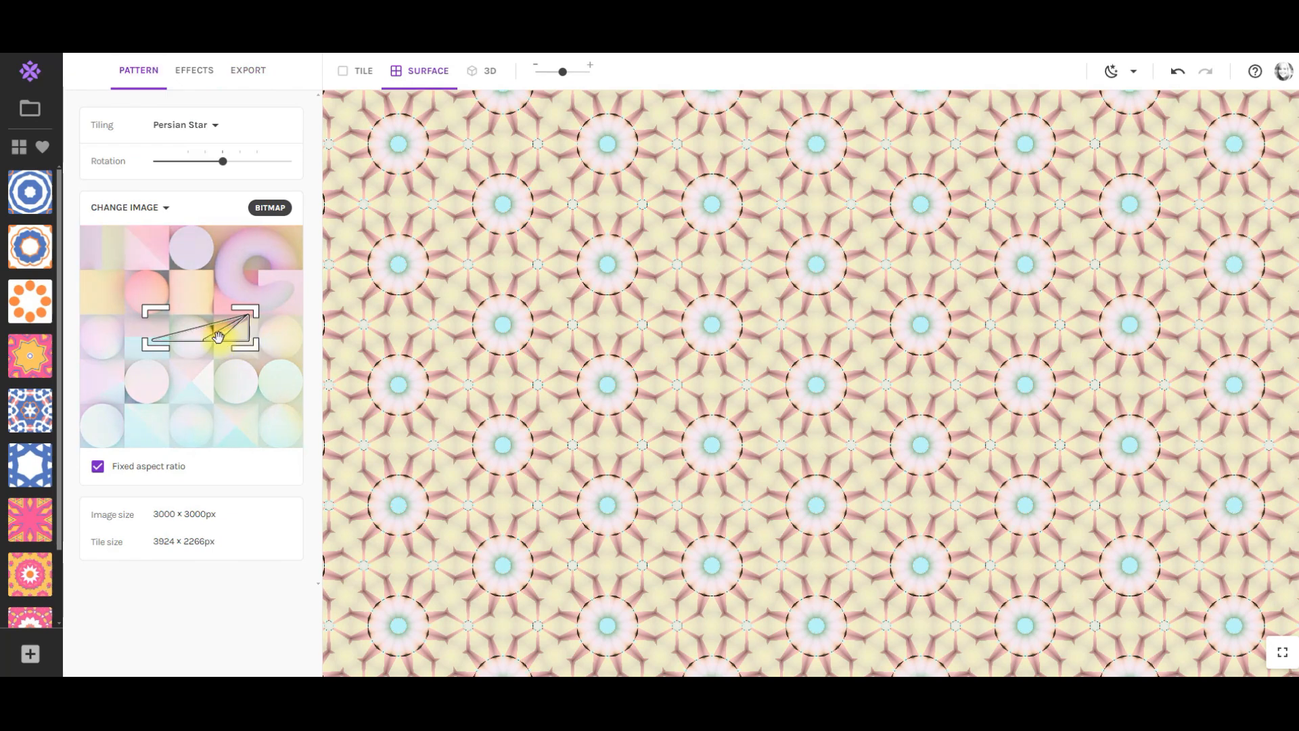
Enlarge the pattern in the preview and move the tile selection over the coral and yellow shapes in the image's upper-left area.
left_click_drag(220, 332, 216, 320)
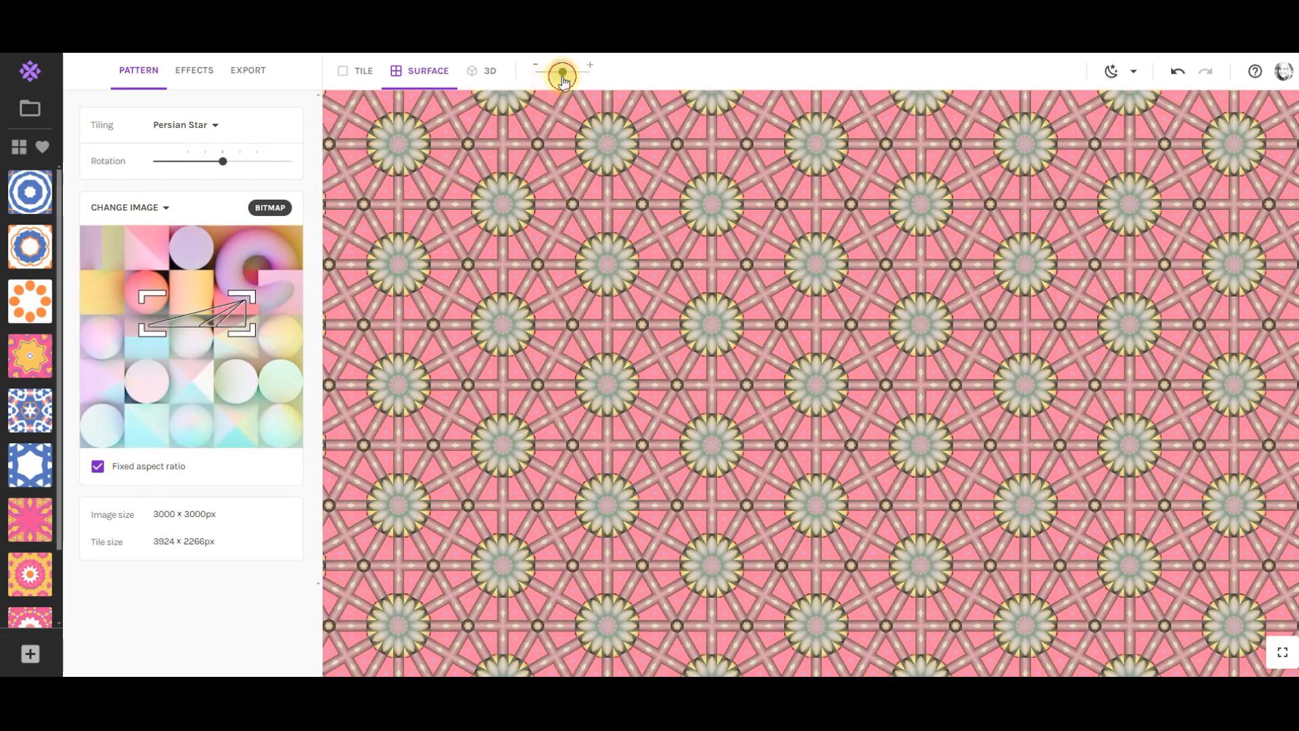
left_click(562, 73)
left_click_drag(235, 309, 180, 278)
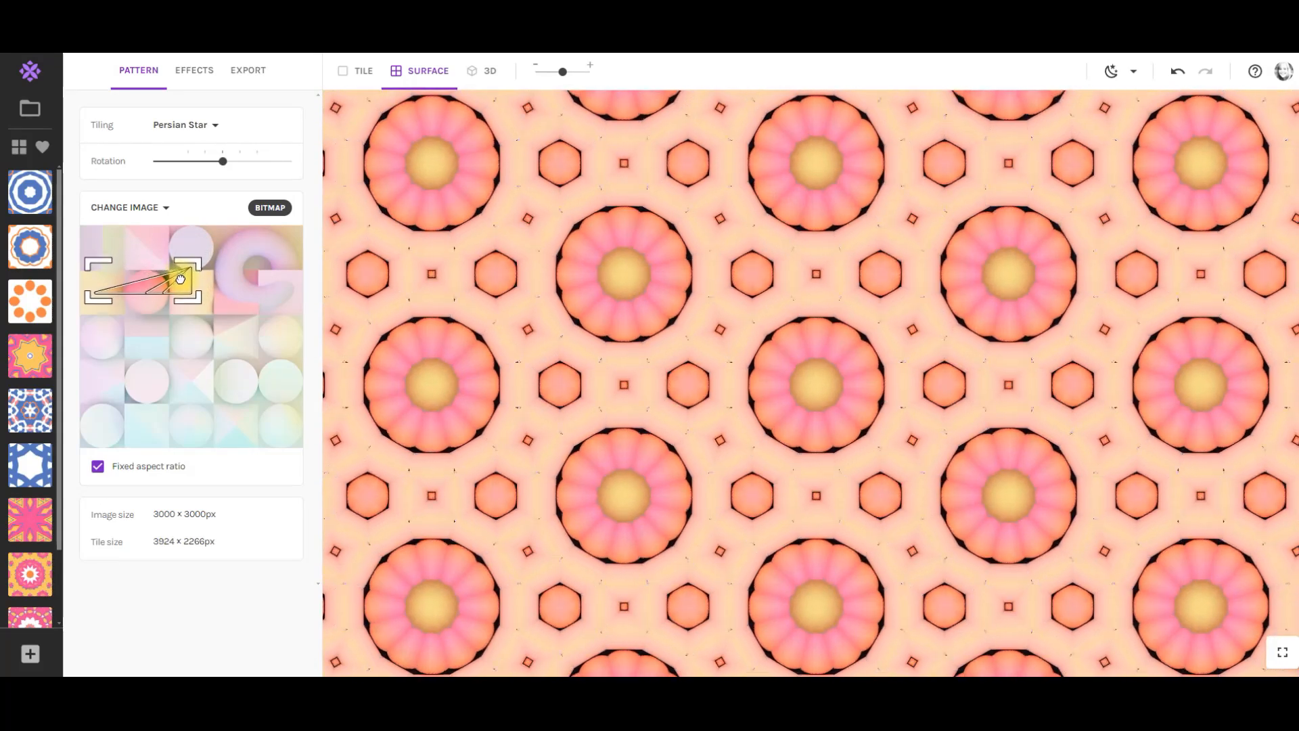
Change the tiling to Cross Brick, then enlarge the tile selection and reposition it over the colourful shapes.
left_click(177, 124)
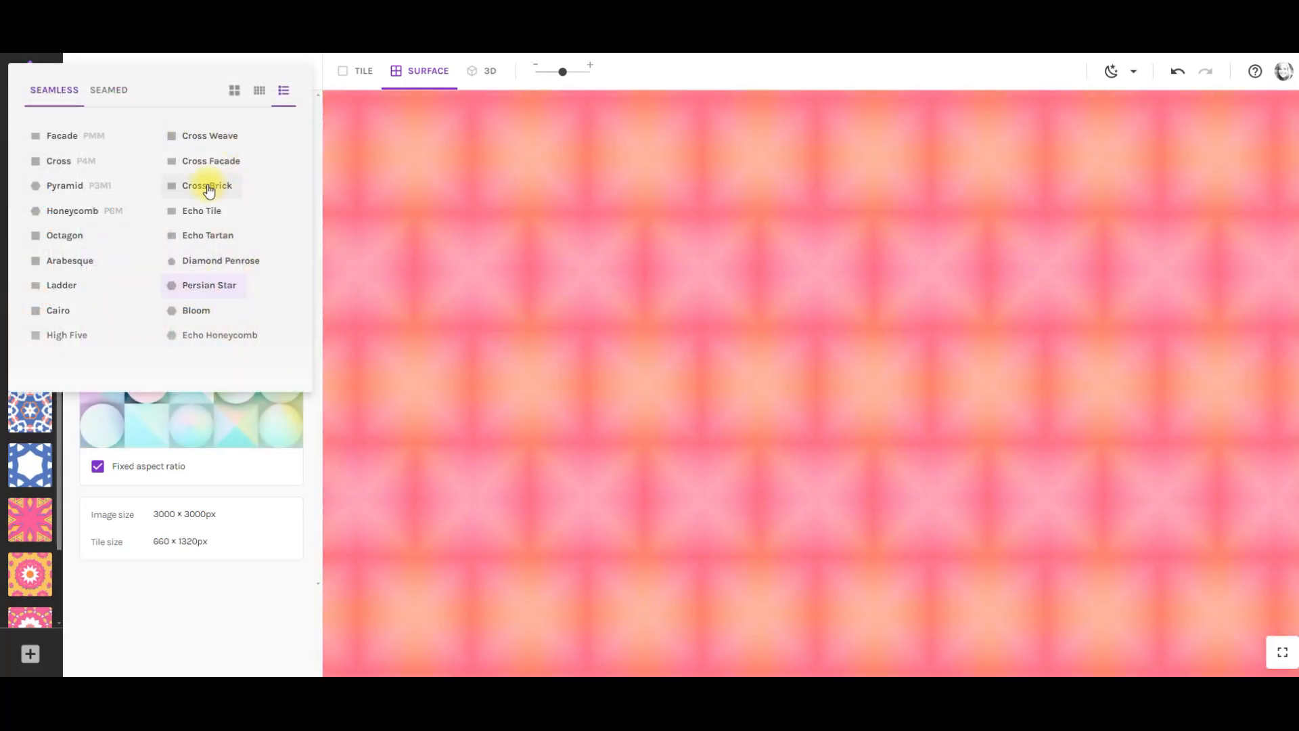
left_click(207, 187)
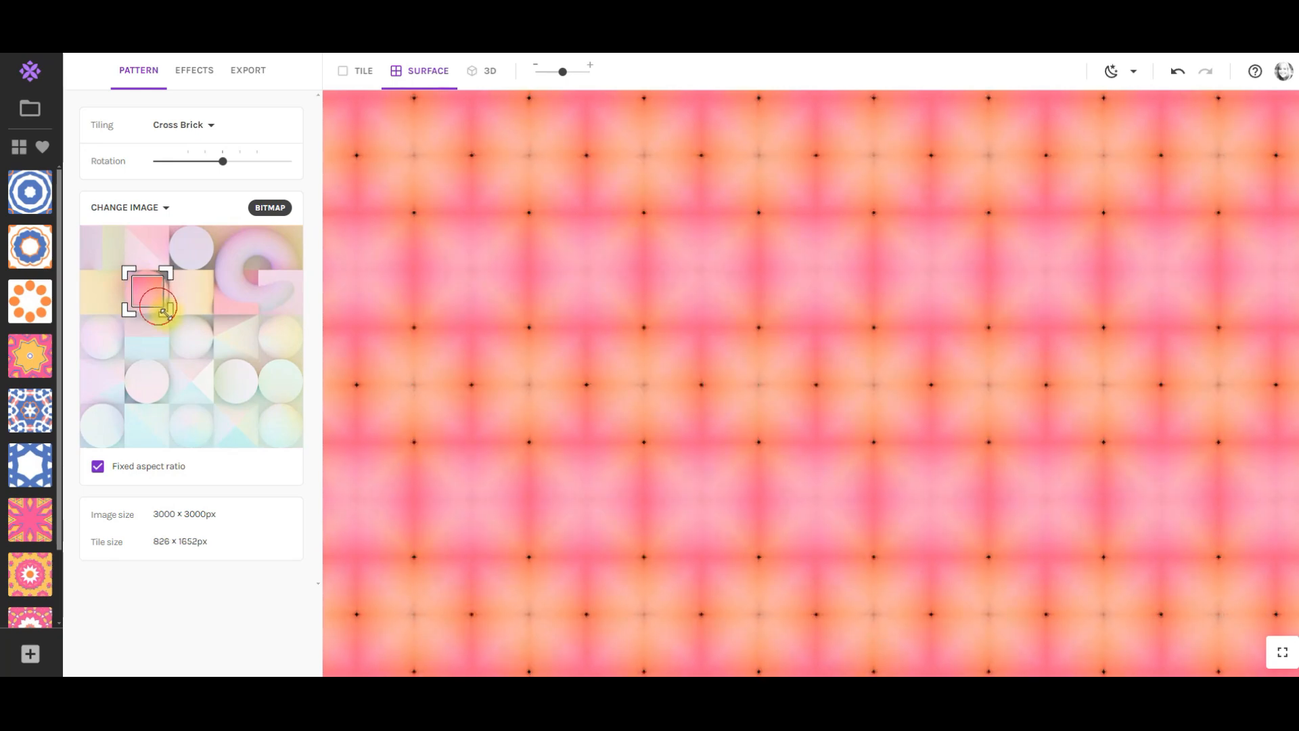
left_click_drag(166, 312, 203, 339)
left_click_drag(160, 295, 208, 277)
left_click_drag(222, 279, 165, 304)
left_click(192, 76)
Change the tiling to Cairo and shift the tile selection lower on the source image.
left_click(189, 127)
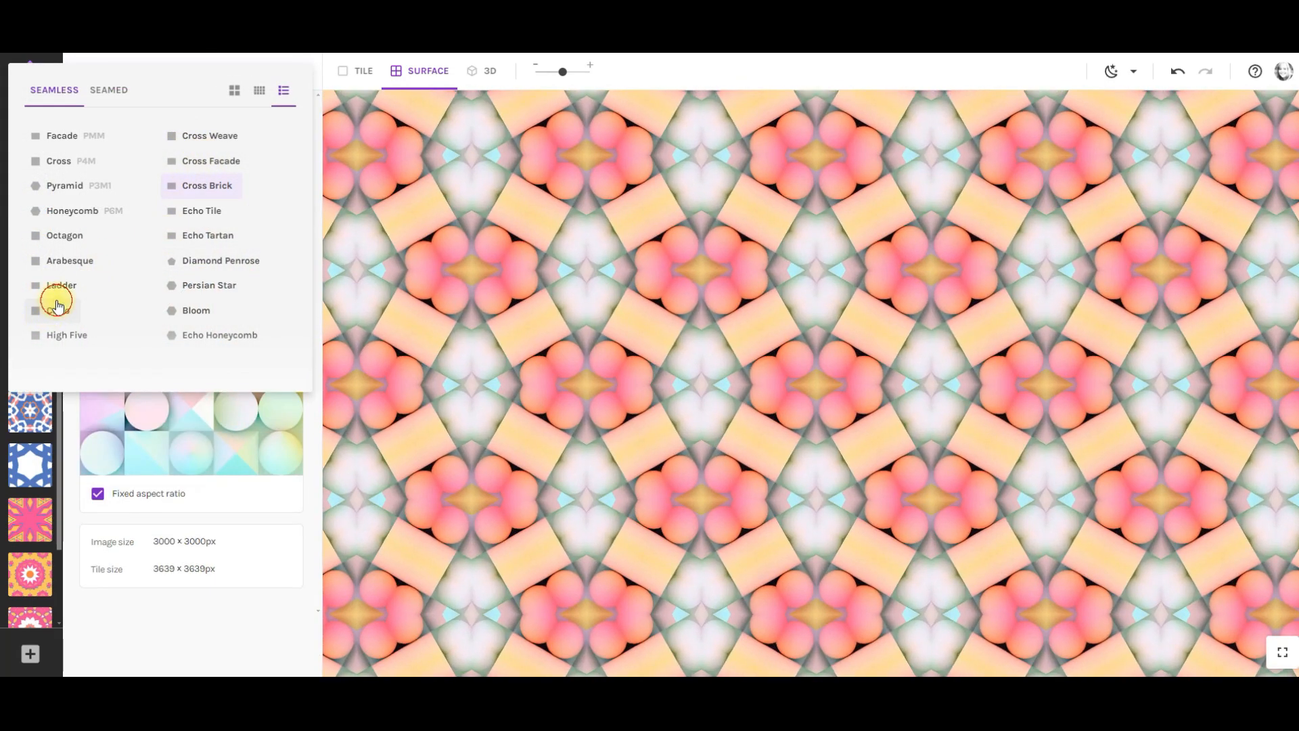
left_click(57, 306)
left_click_drag(166, 347, 199, 362)
Open the Unsplash image search and browse the art and shapes categories for a new source image.
left_click(155, 235)
left_click(252, 208)
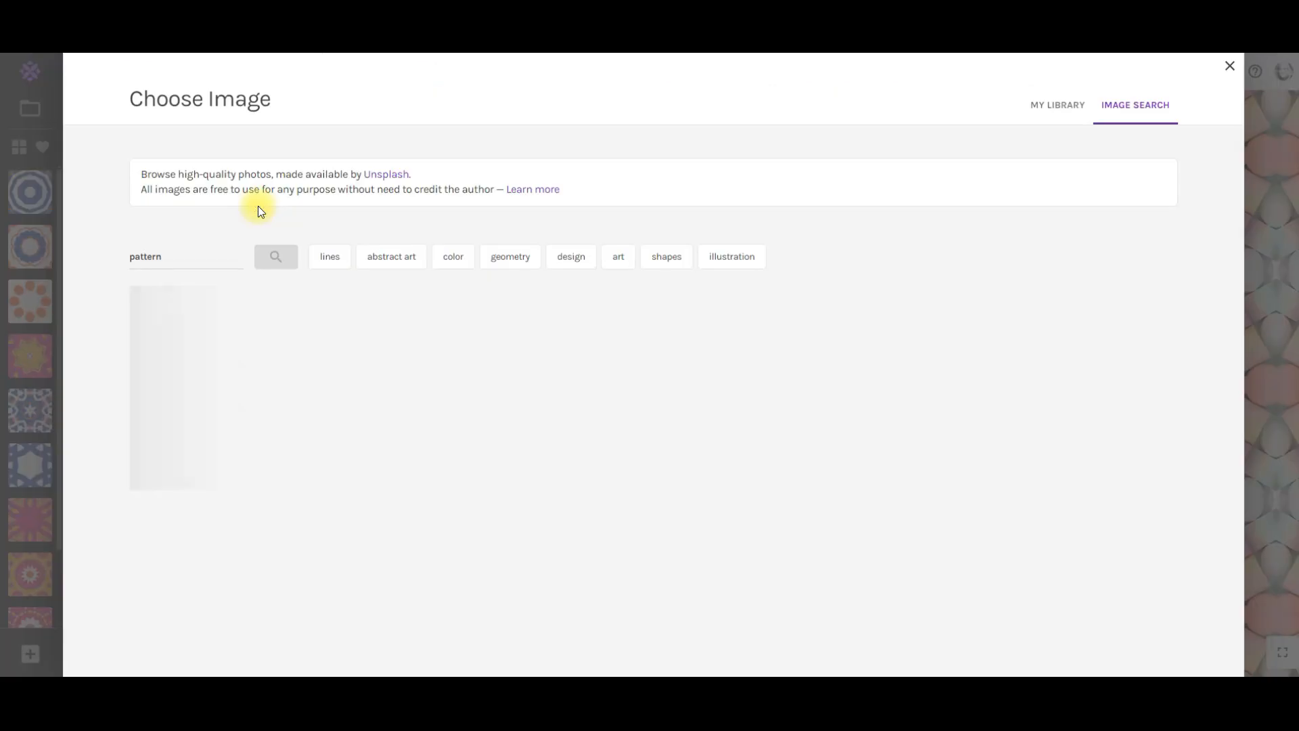
left_click(619, 259)
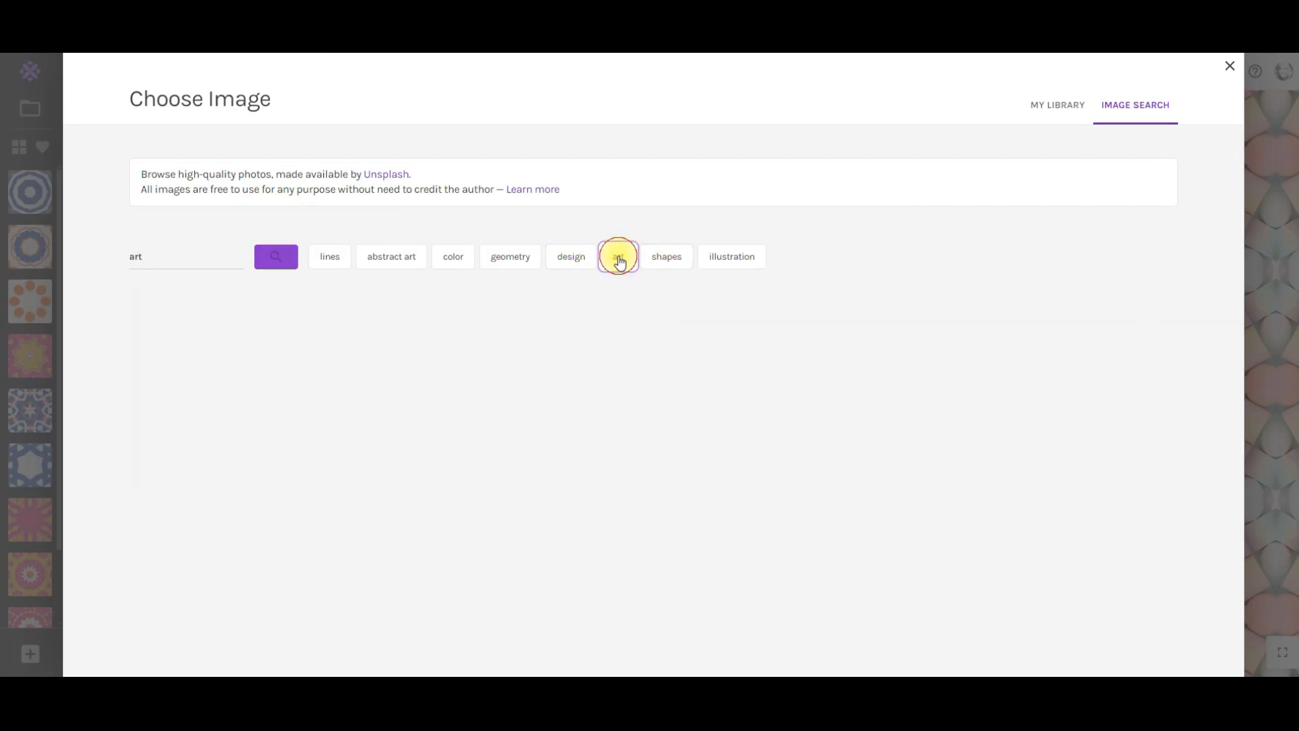
left_click(662, 261)
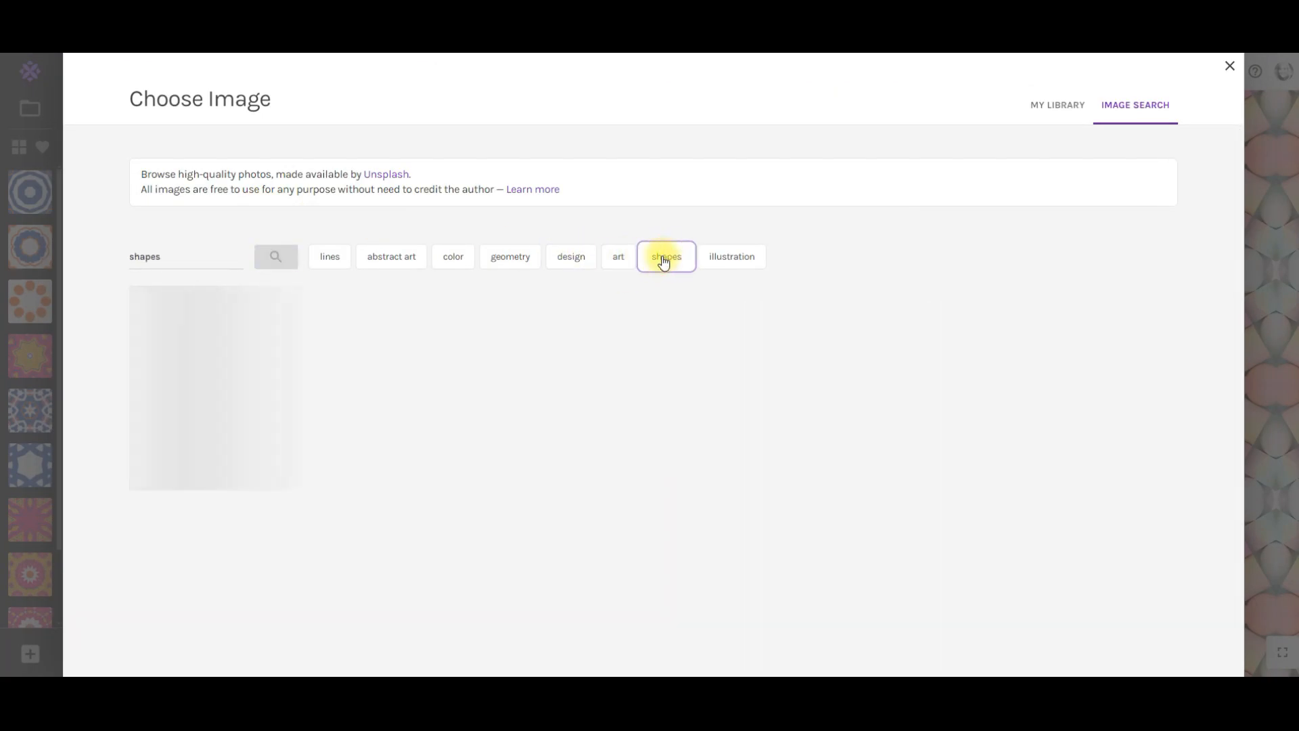
scroll(730, 433, "down", 1)
left_click(685, 617)
scroll(702, 480, "down", 5)
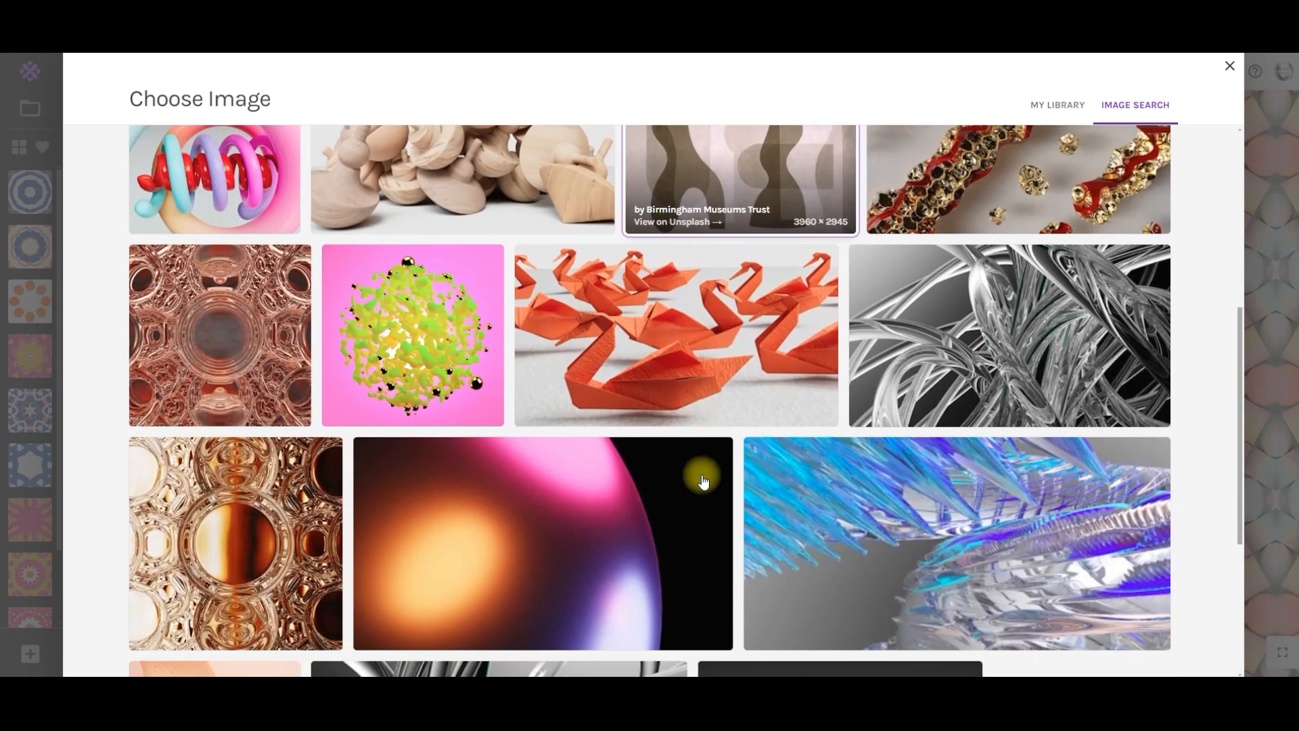
scroll(702, 480, "down", 3)
scroll(702, 480, "down", 1)
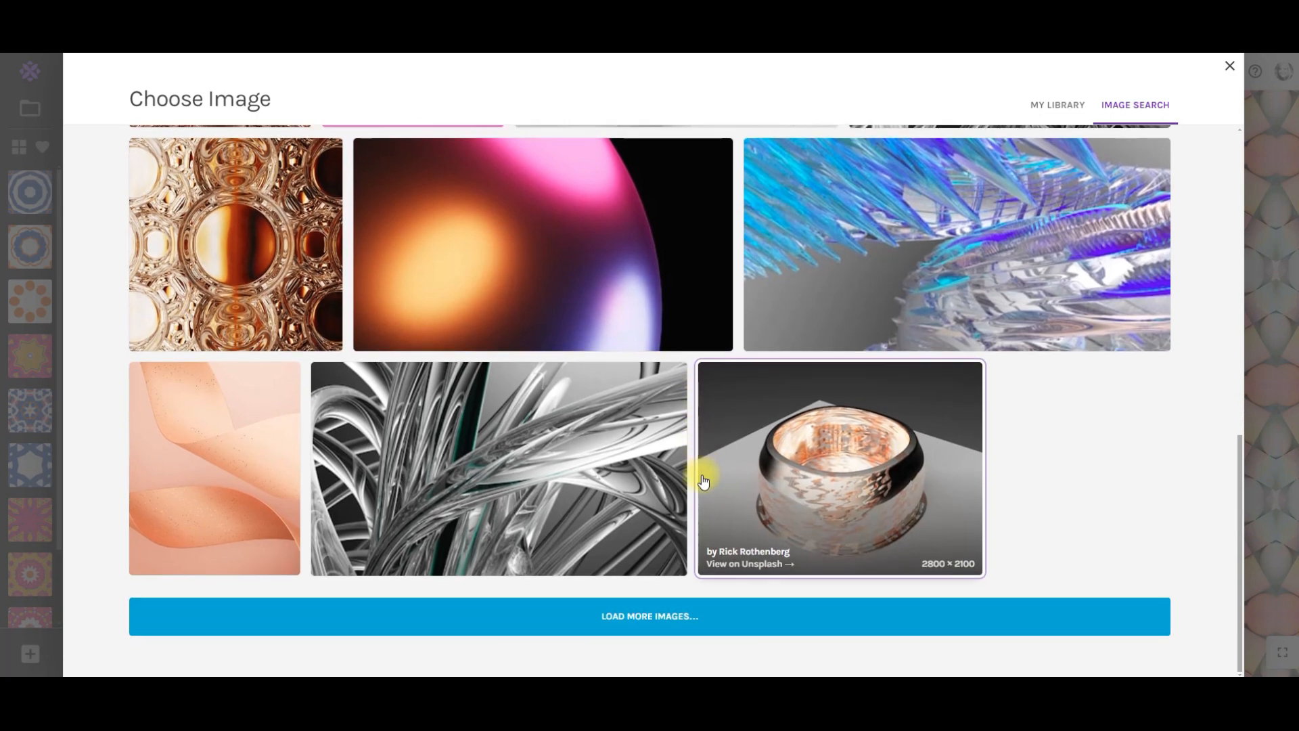
scroll(703, 480, "up", 10)
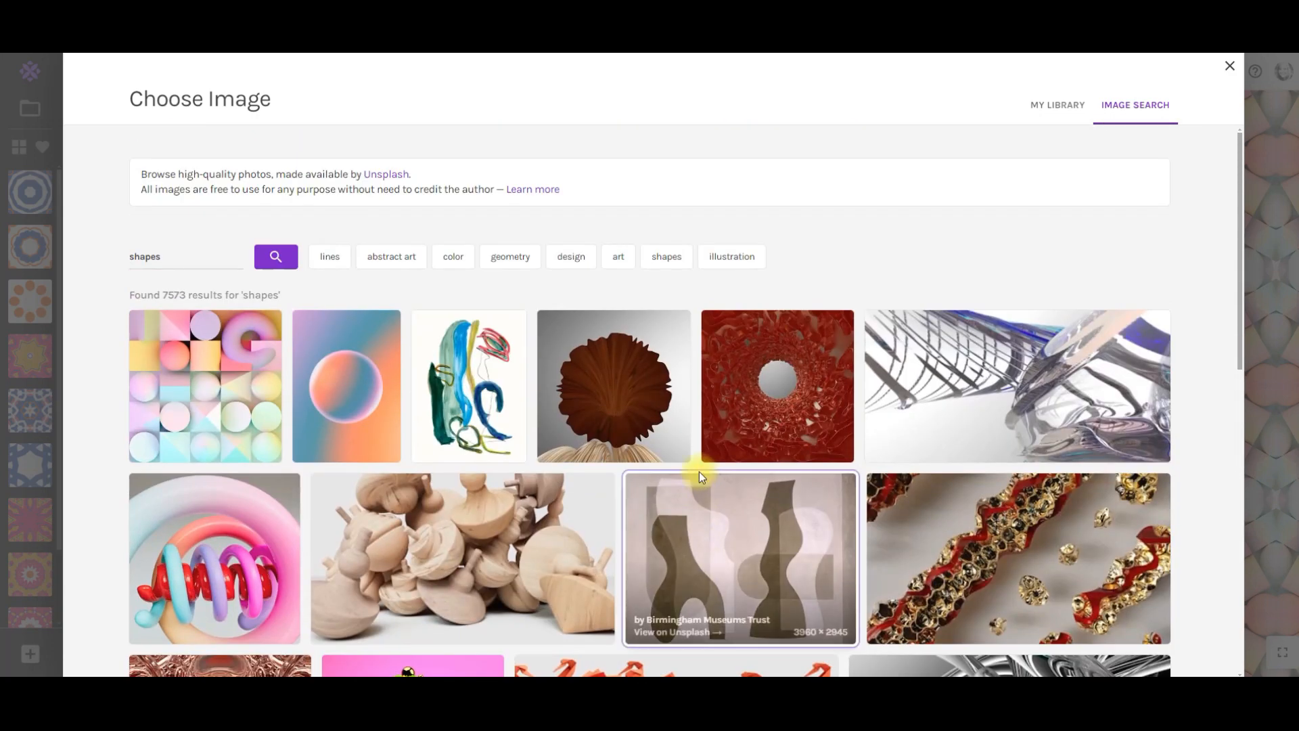
Search for illustration images, use the sheet of many small birds as the source, and shift the tile selection lower over the birds.
left_click(732, 257)
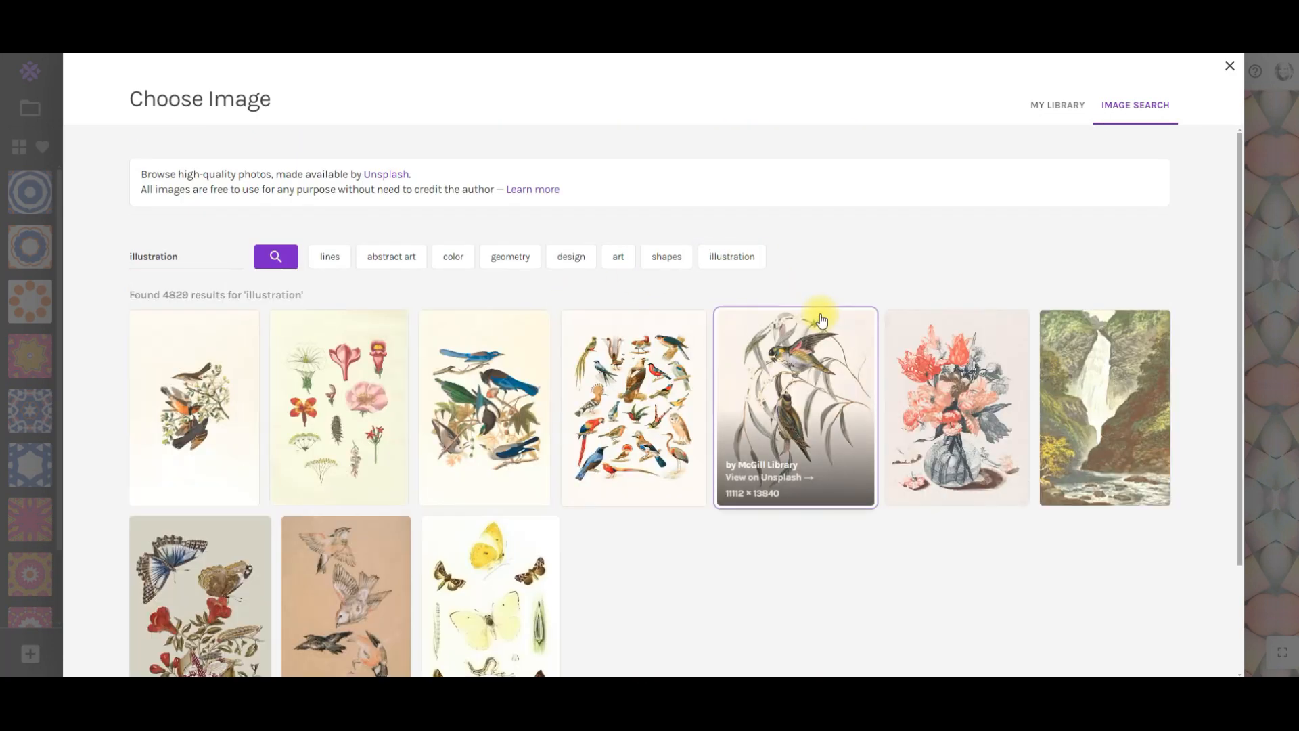
left_click(642, 397)
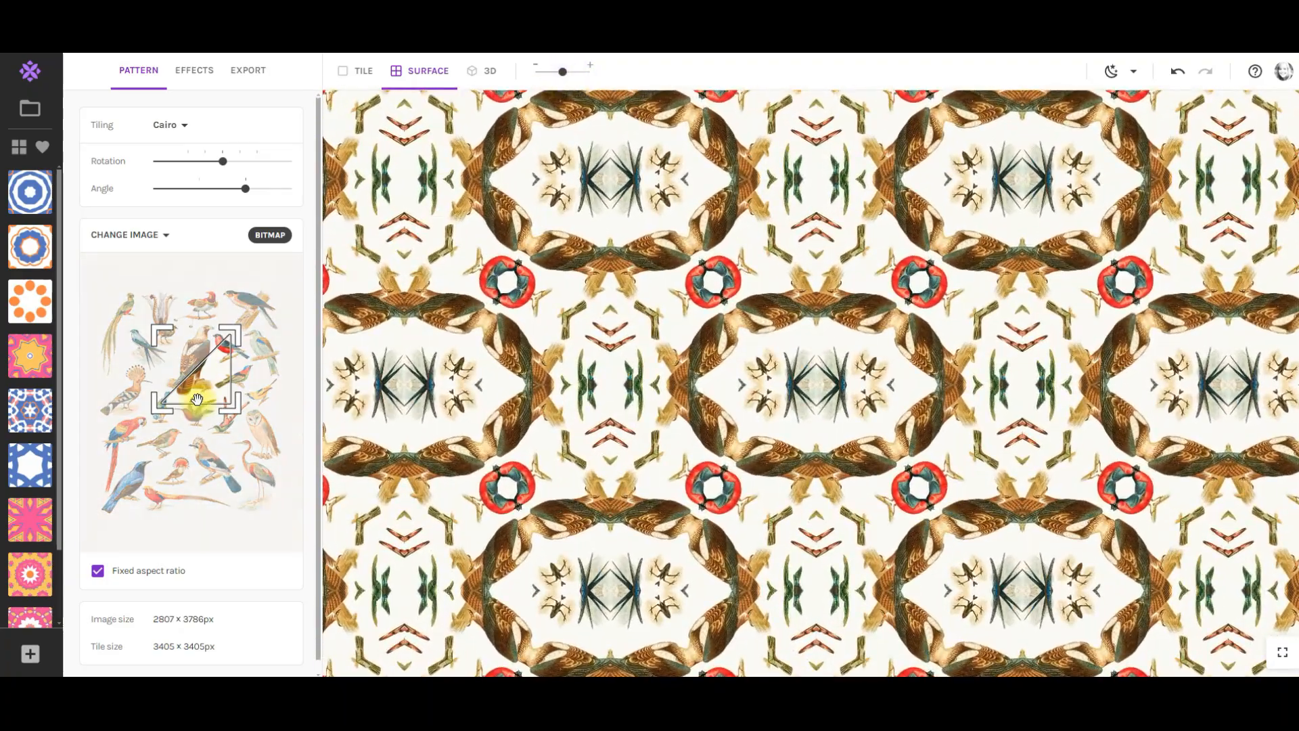
left_click_drag(204, 399, 177, 441)
Change the tiling to the seamed Rectangular Grid and crop the tile selection tightly around the blue tit, about 283 × 412 px.
left_click(170, 123)
left_click(115, 98)
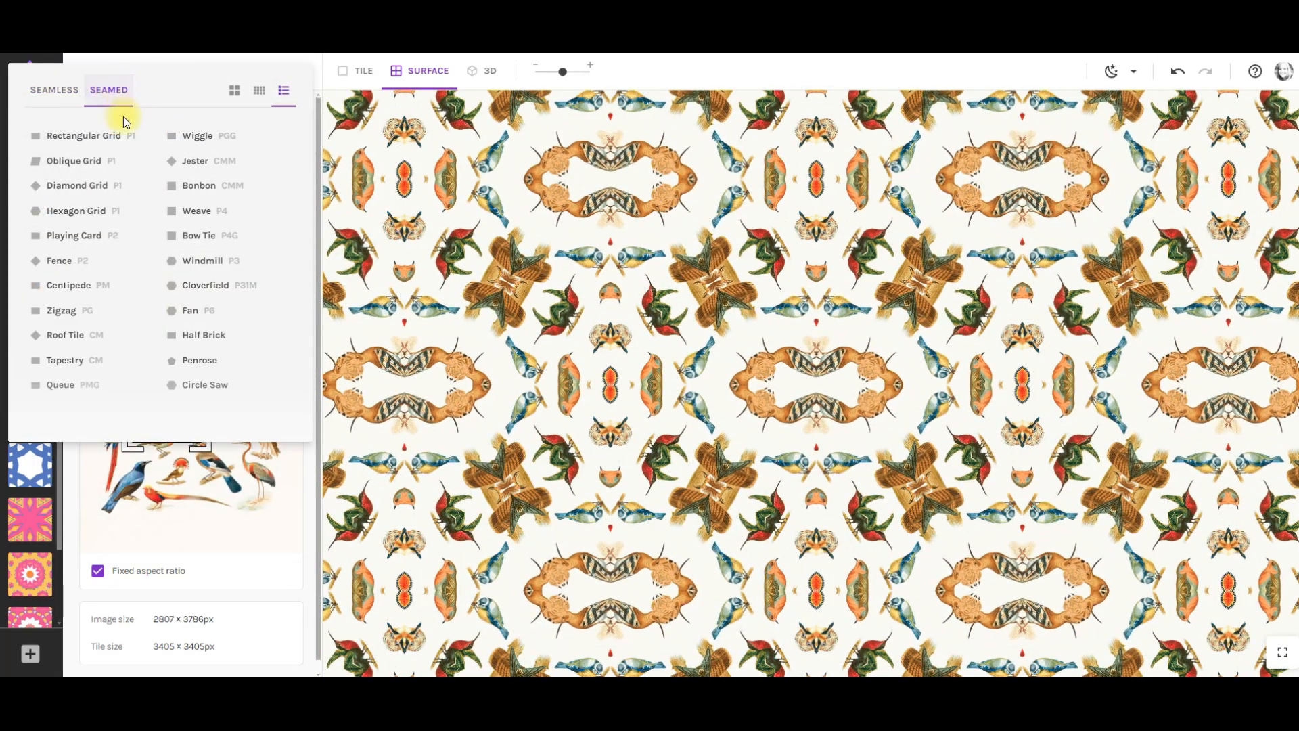
left_click(65, 139)
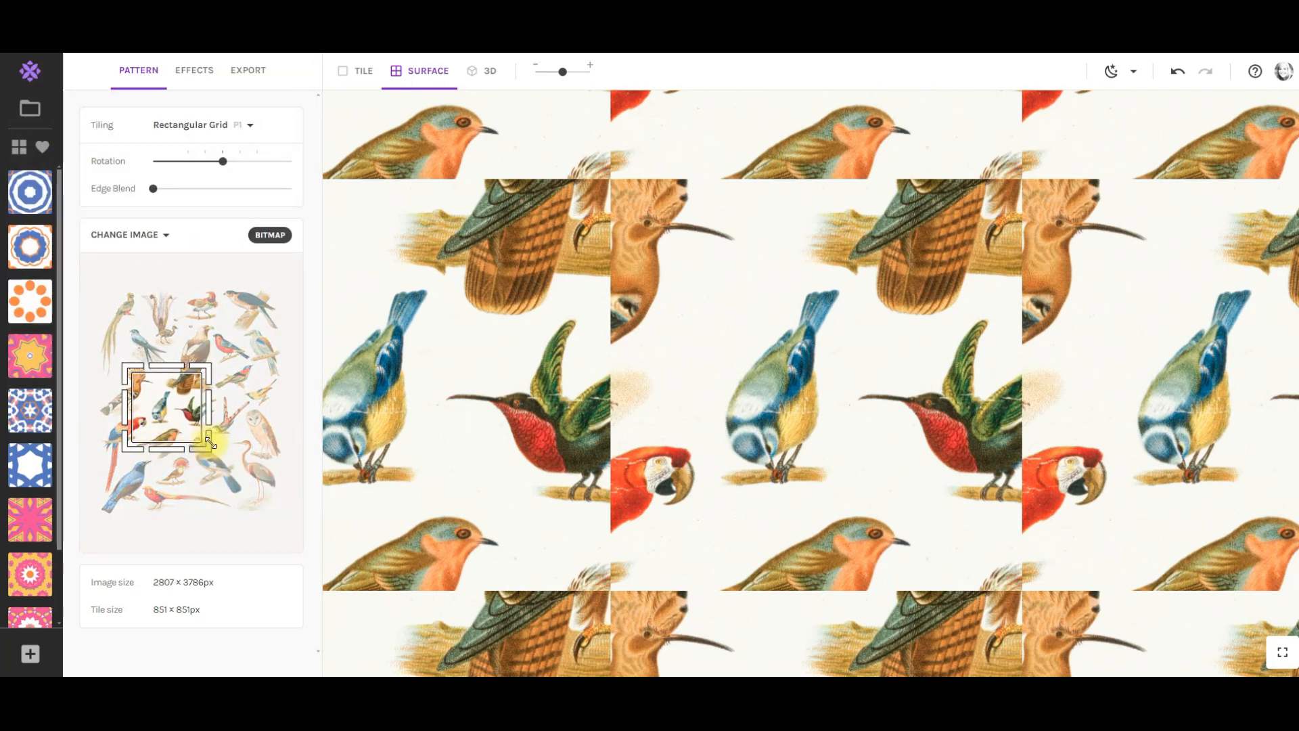
left_click_drag(201, 445, 177, 429)
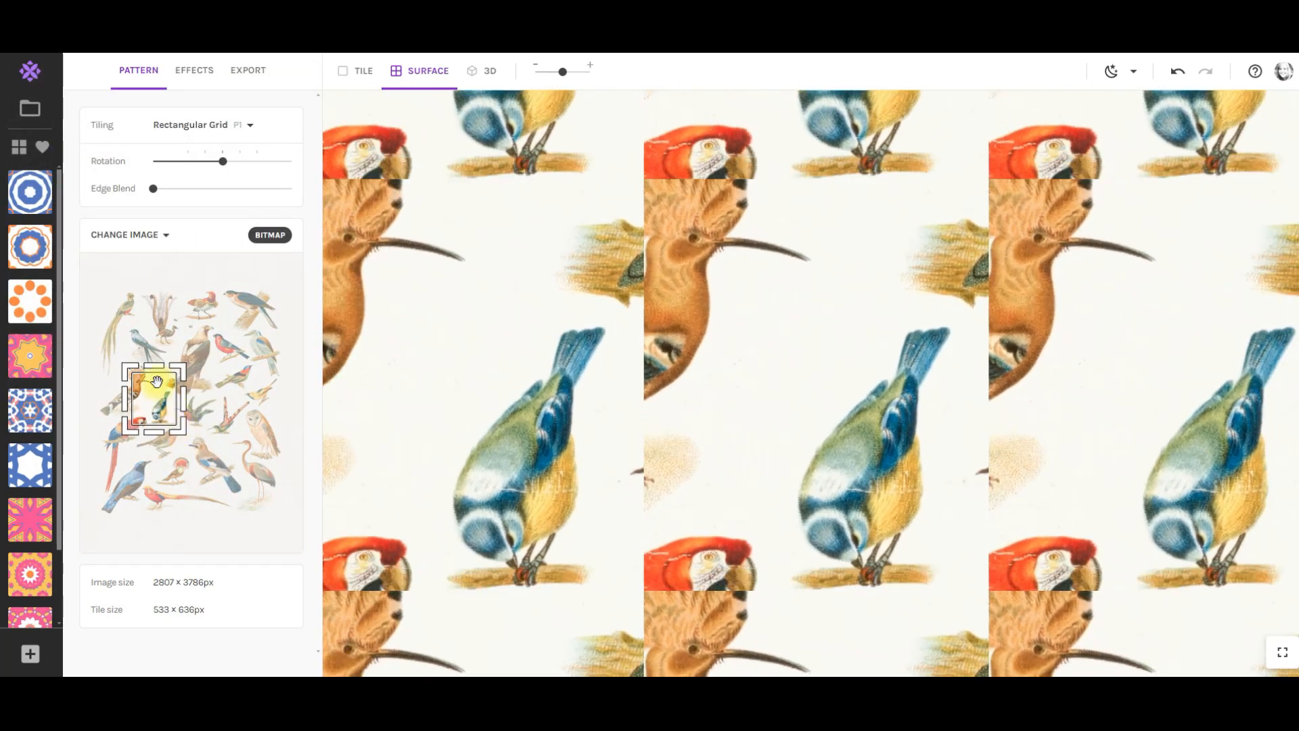
left_click_drag(133, 365, 162, 382)
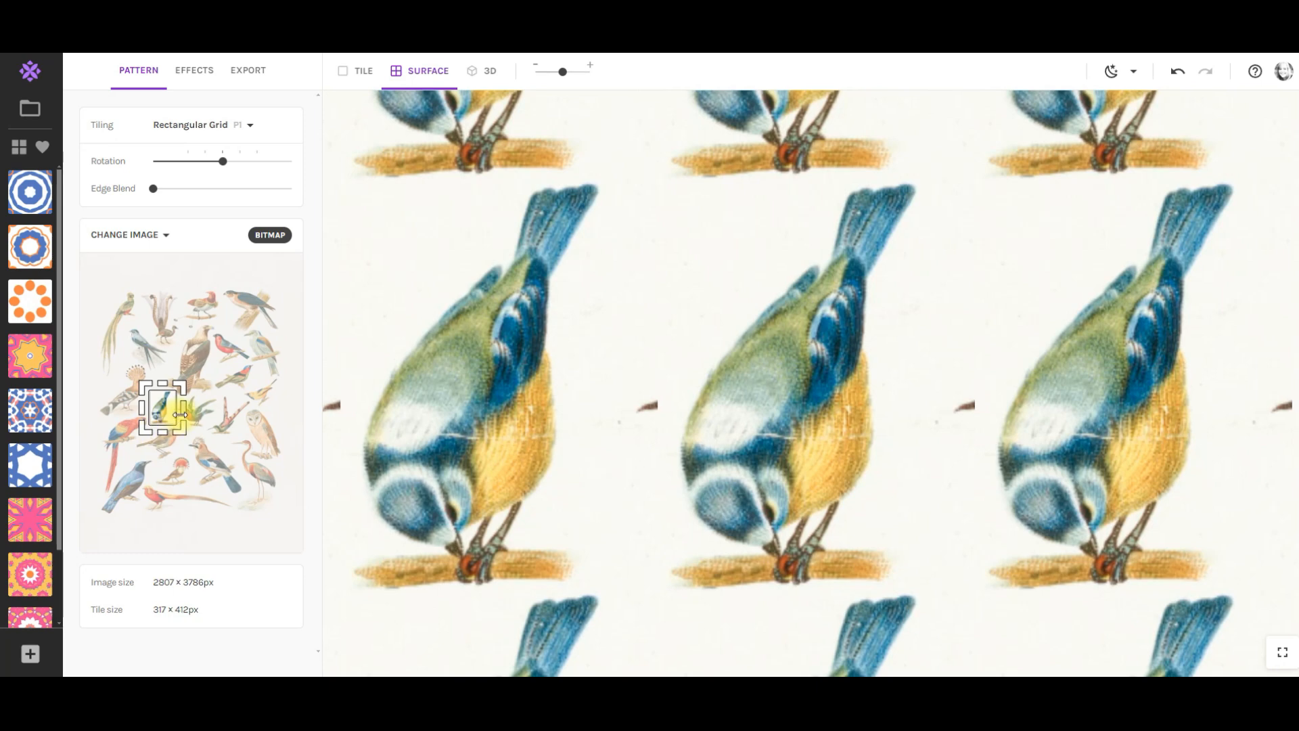
left_click_drag(181, 414, 179, 414)
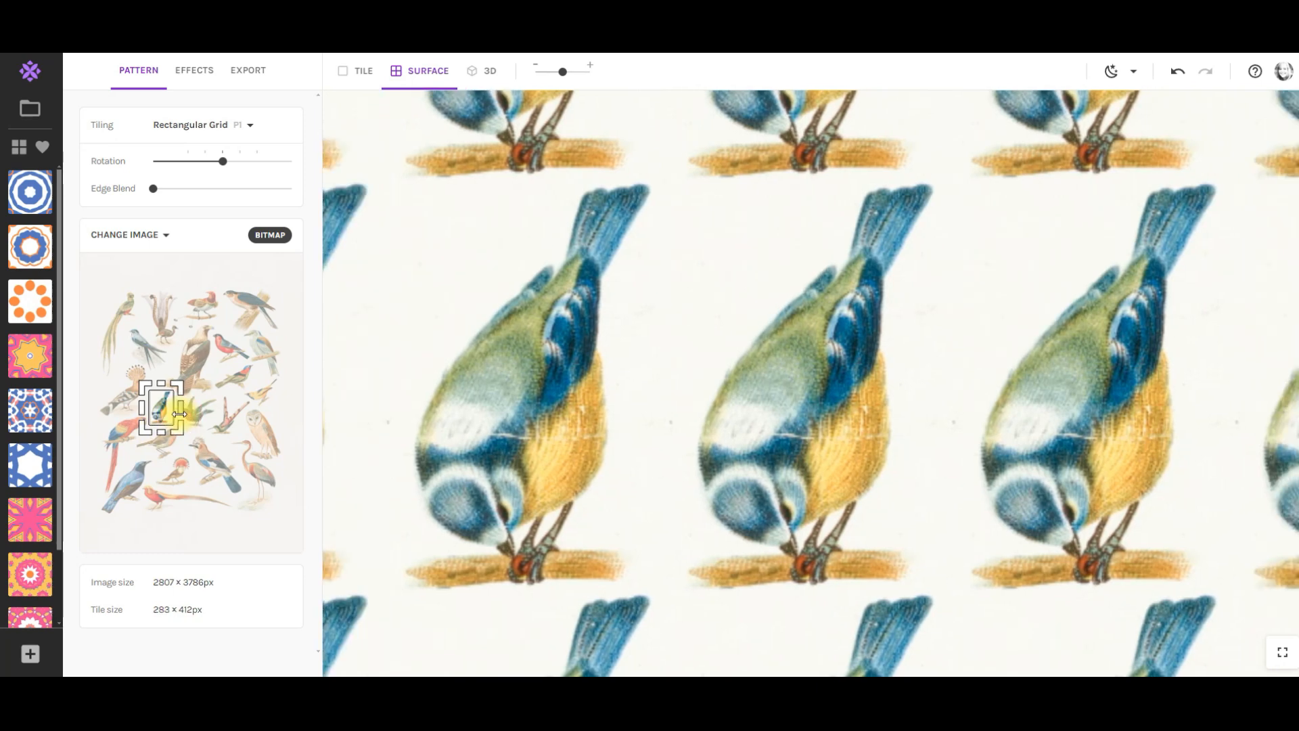
Move the tile selection to the dark-winged bird of prey in the image's upper-right area and resize it to about 800 × 602 px.
left_click_drag(562, 76, 529, 78)
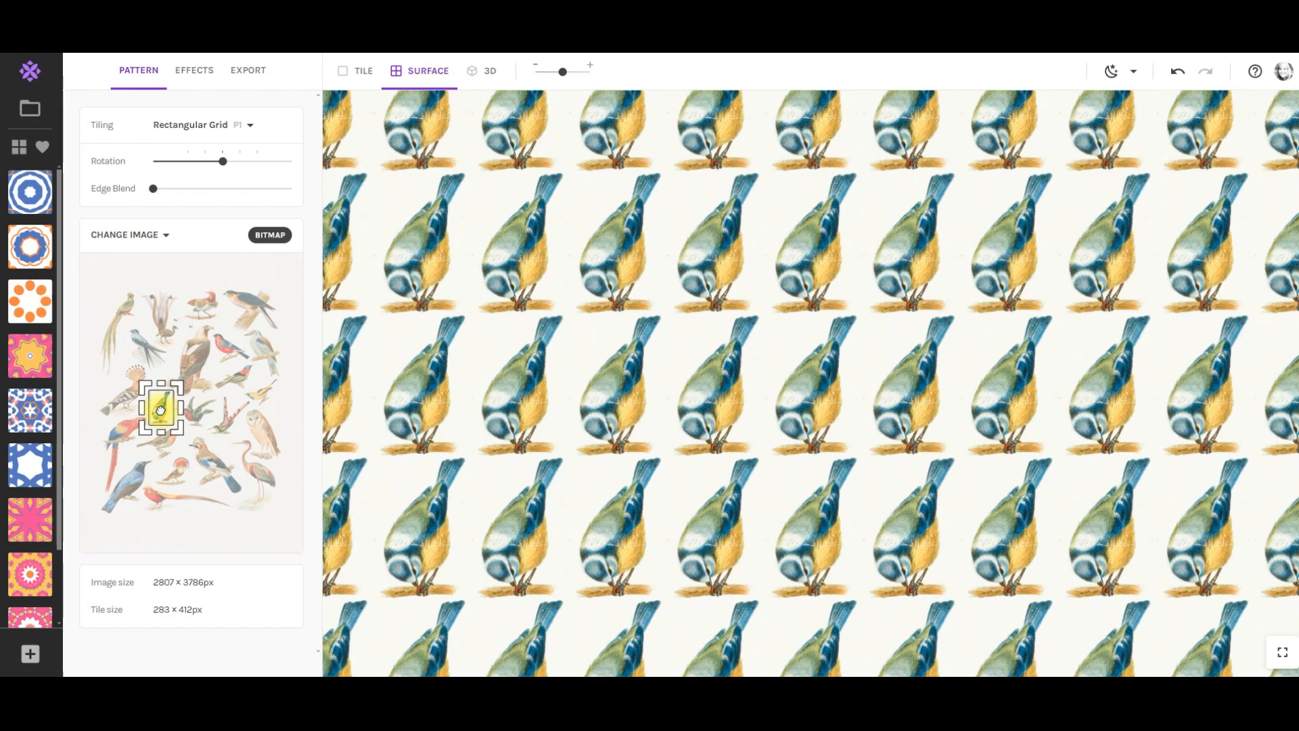
left_click_drag(160, 409, 292, 338)
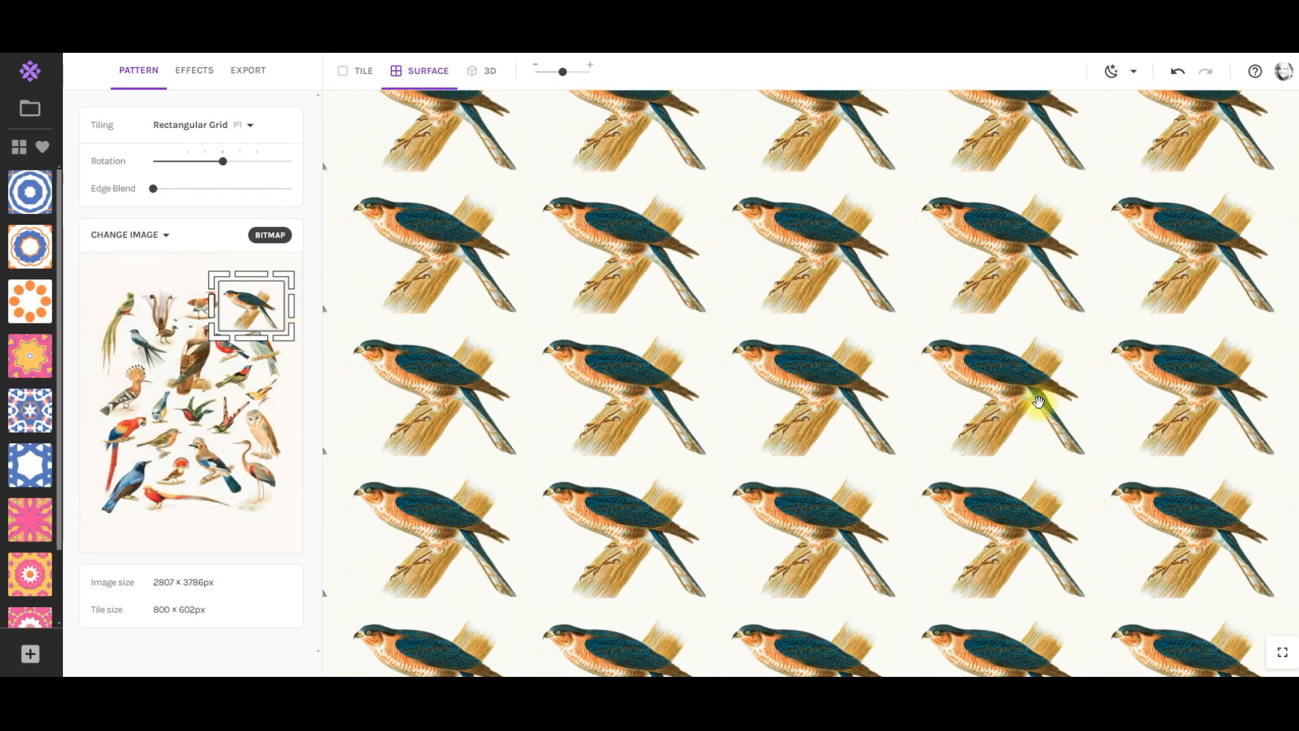
mouse_move(559, 74)
left_mouse_down()
mouse_move(542, 70)
mouse_move(568, 68)
left_mouse_up()
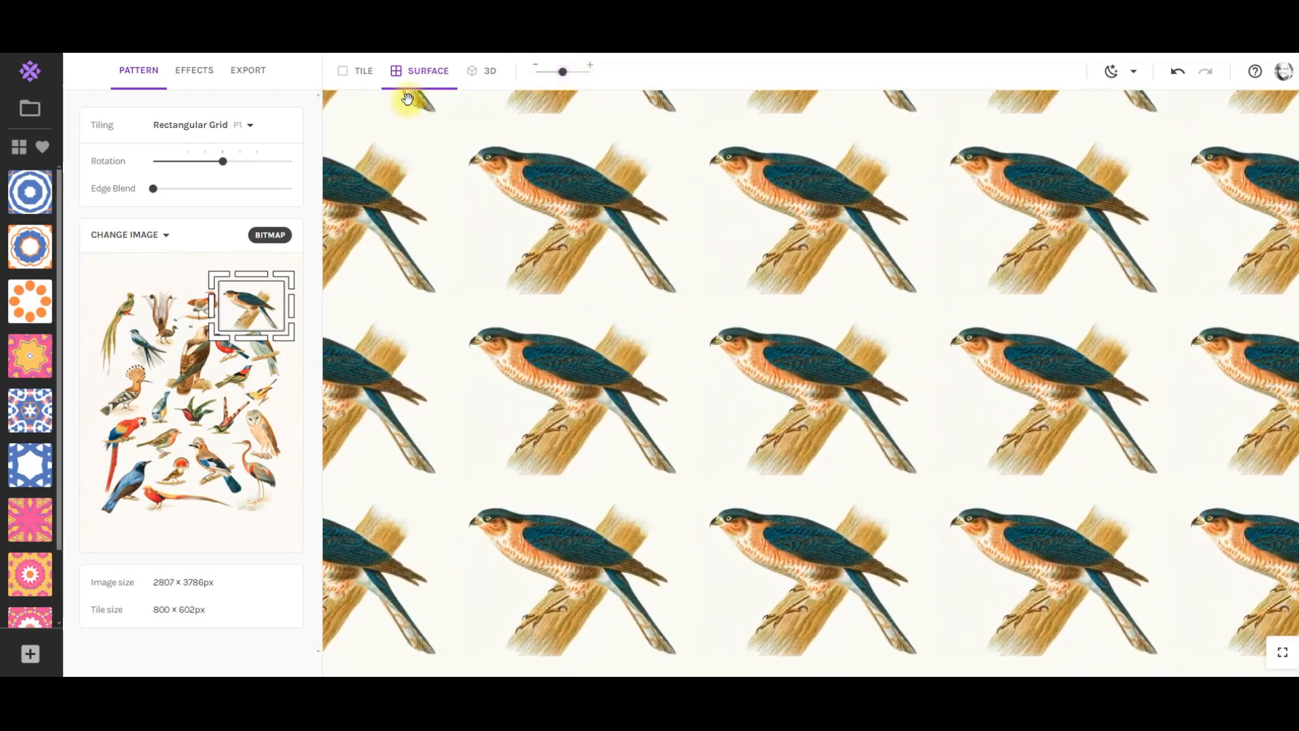
Change the tiling to Diamond Grid and reposition the tile selection so the diamond frames the bird of prey.
left_click(203, 125)
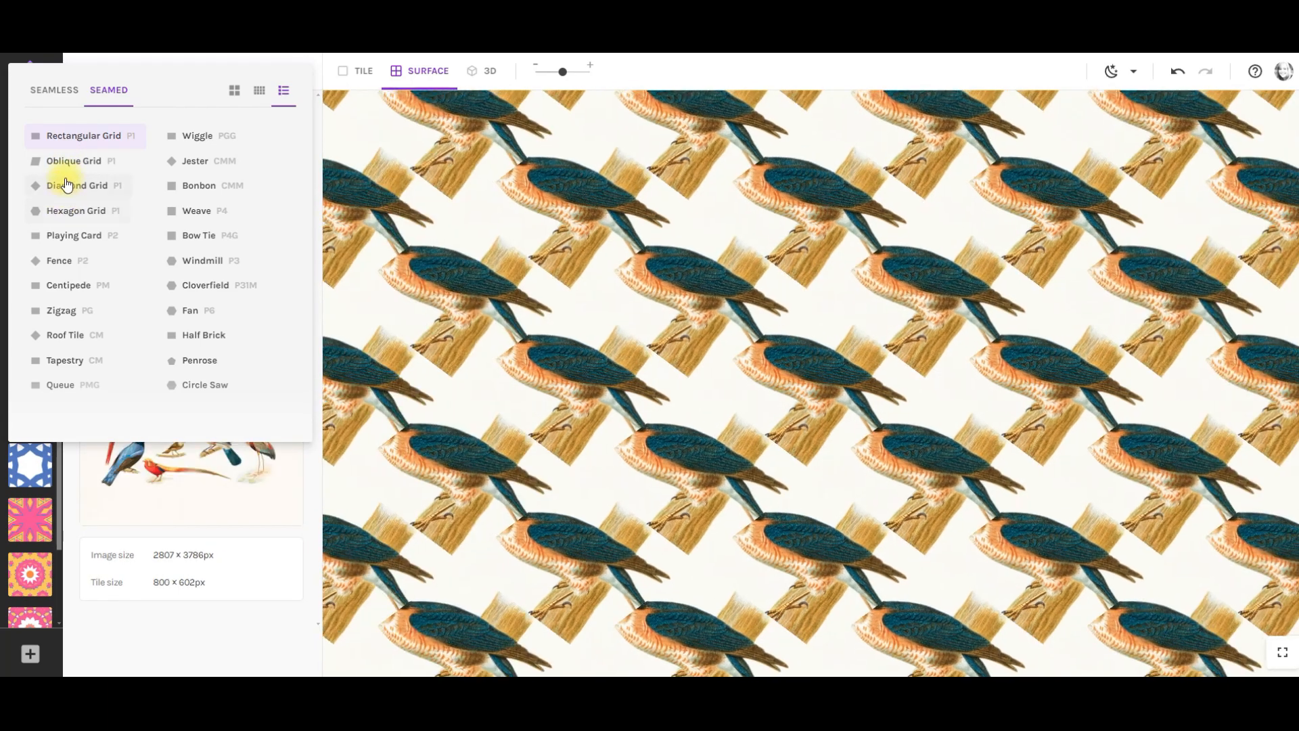
left_click(66, 184)
left_click_drag(226, 298, 240, 286)
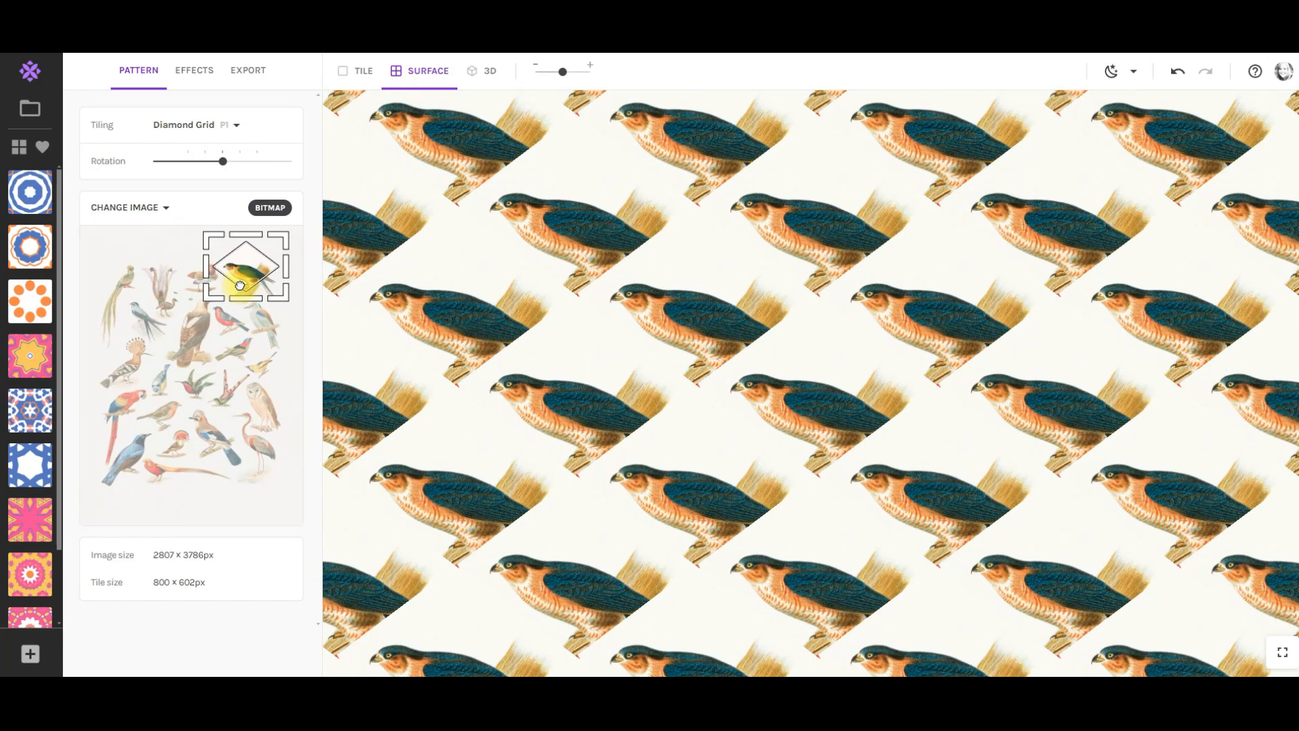
Turn on the Tile Border effect and sample a dark blue, #256273, from the bird image as its colour.
left_click(196, 73)
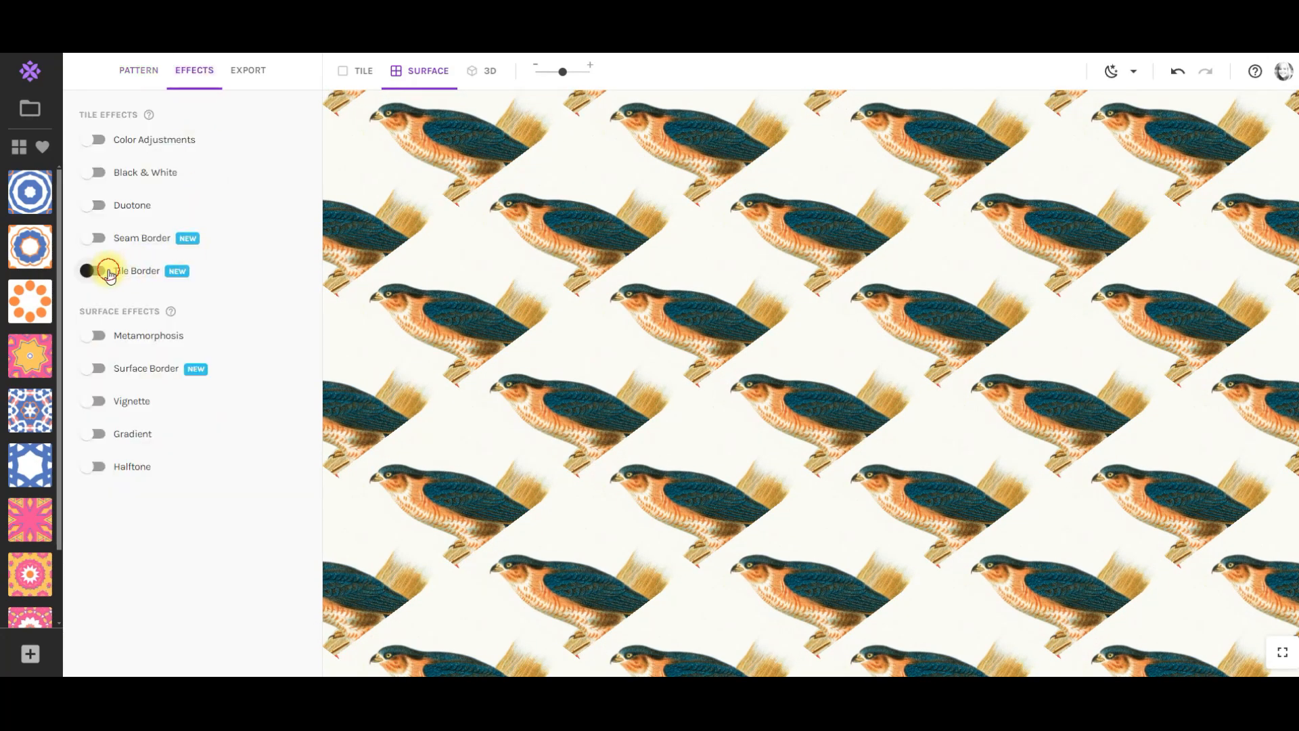
left_click(108, 272)
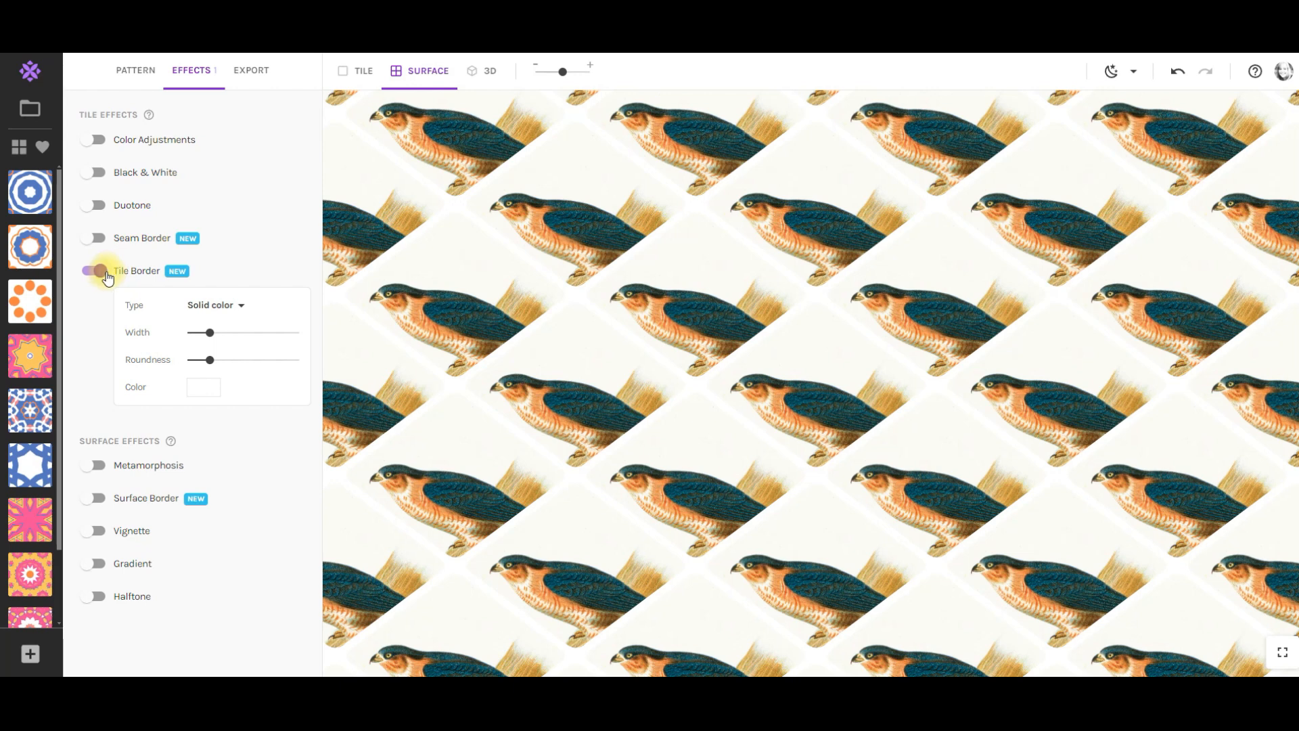
left_click(200, 390)
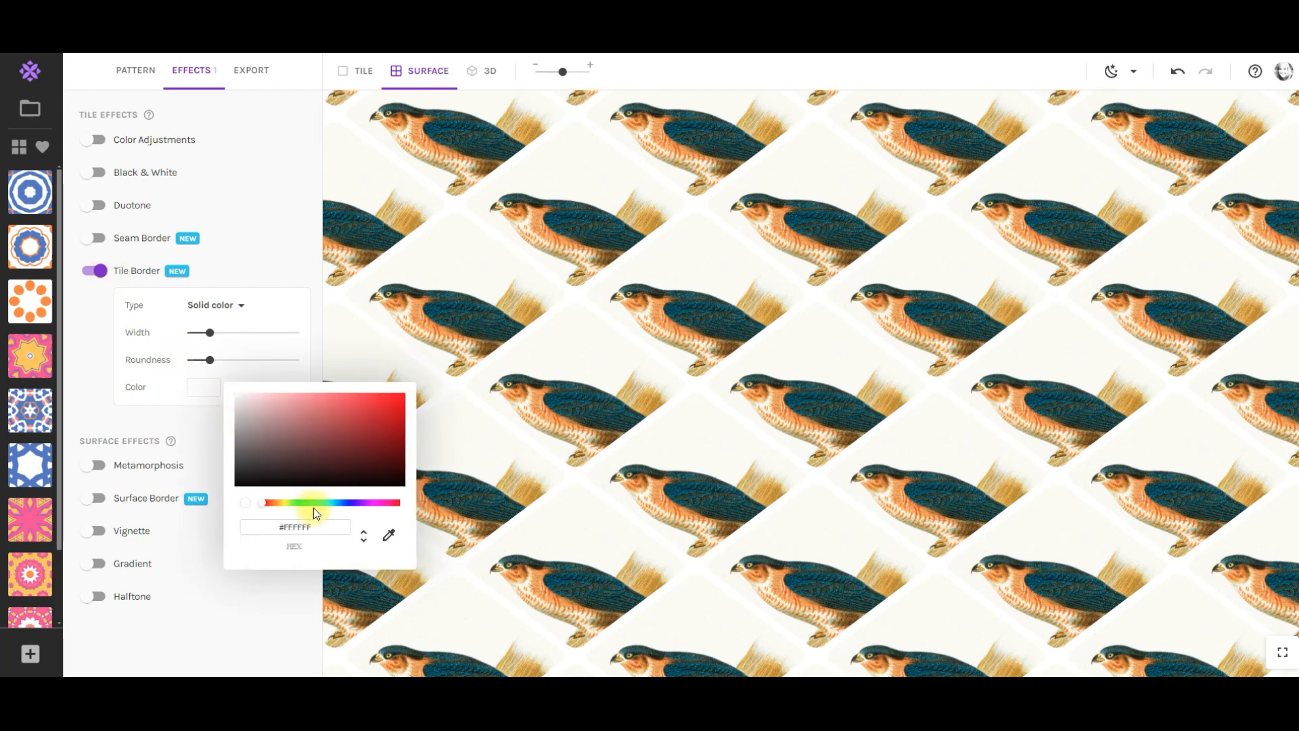
left_click(390, 535)
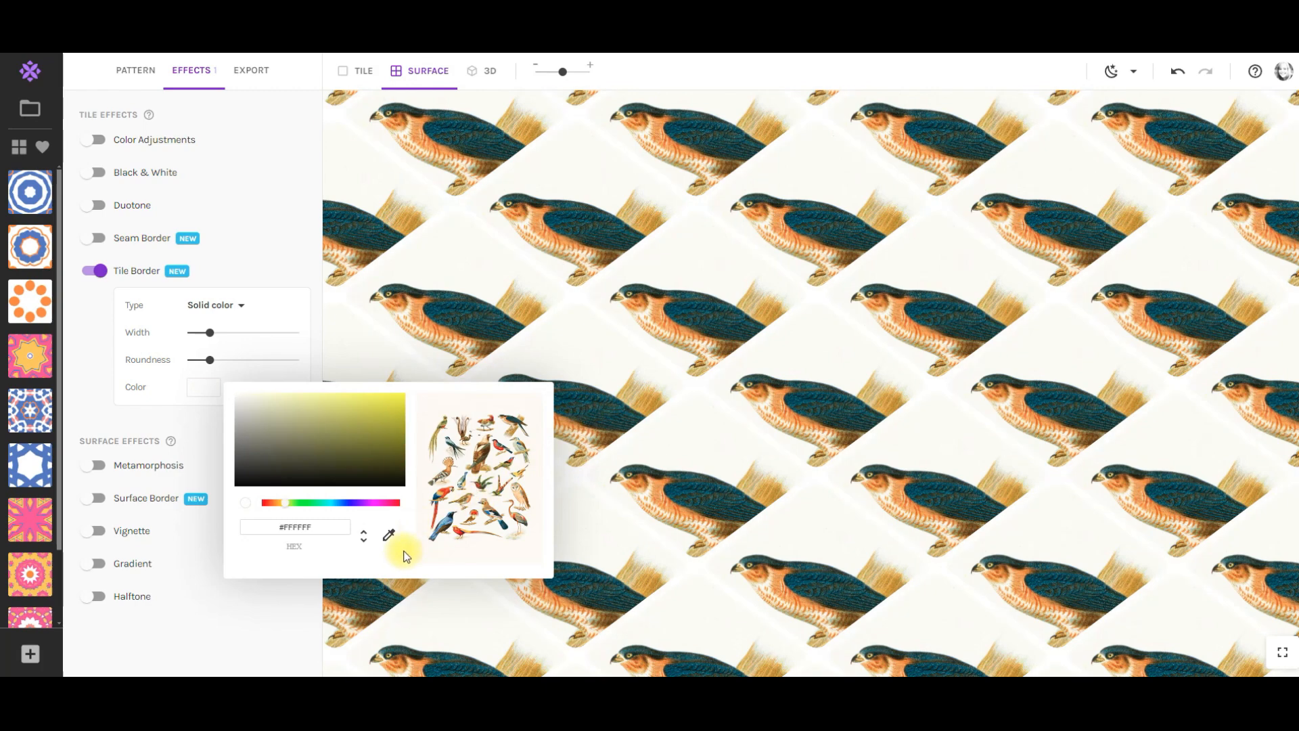
left_click(389, 537)
left_click(389, 534)
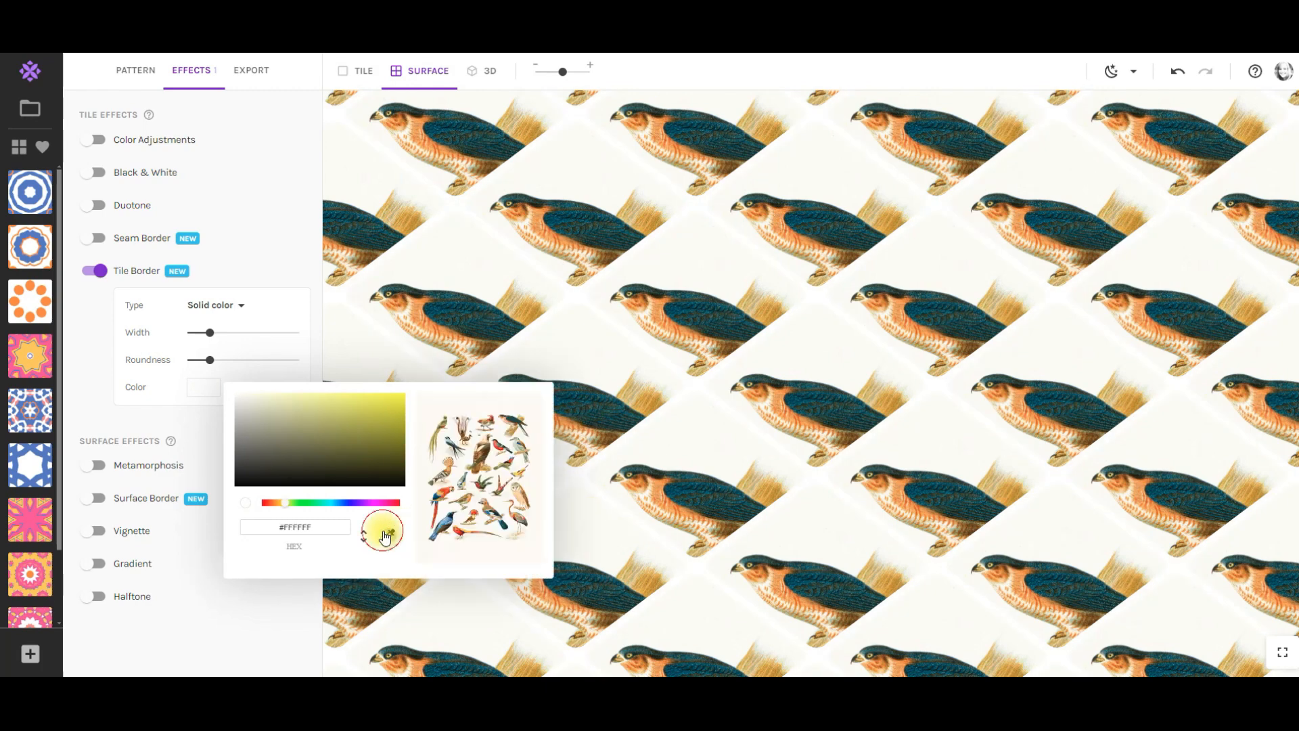
left_click(498, 522)
left_click(500, 522)
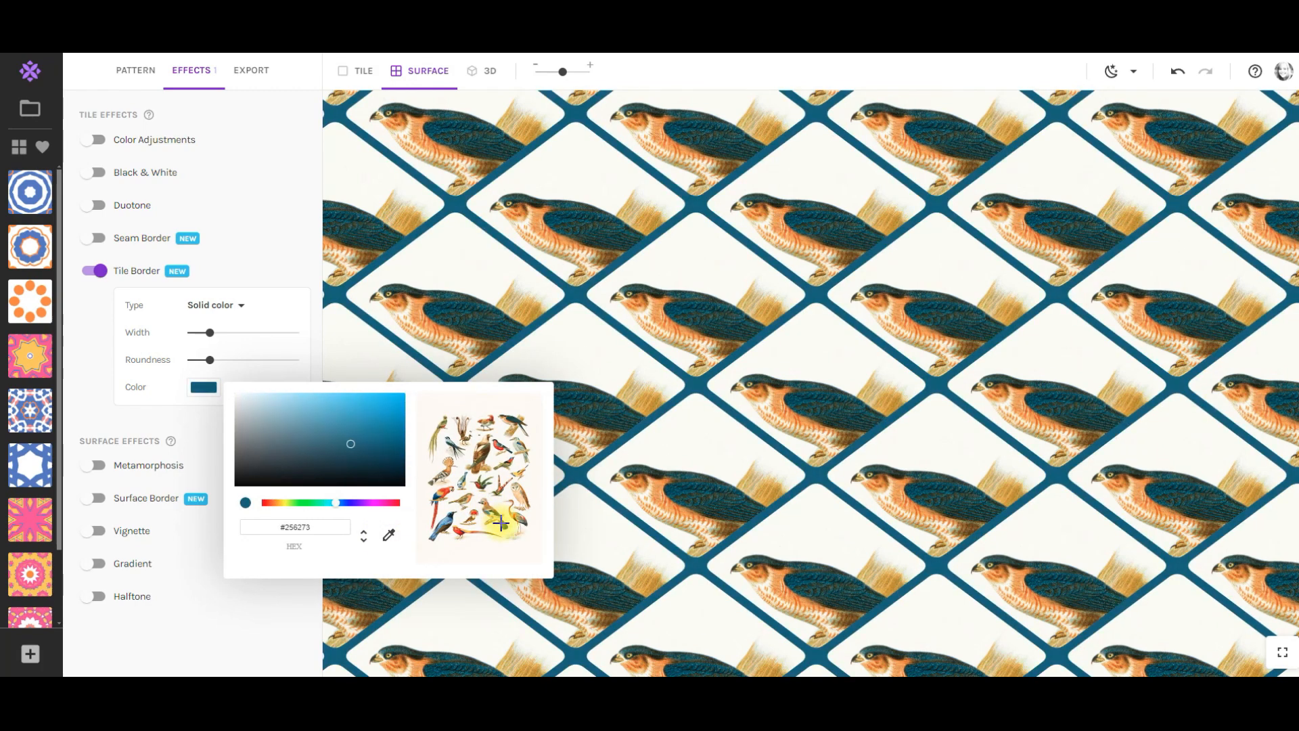
Change the tile border colour to a muted green, #65784C, sampled from the bird image.
left_click_drag(500, 522, 483, 481)
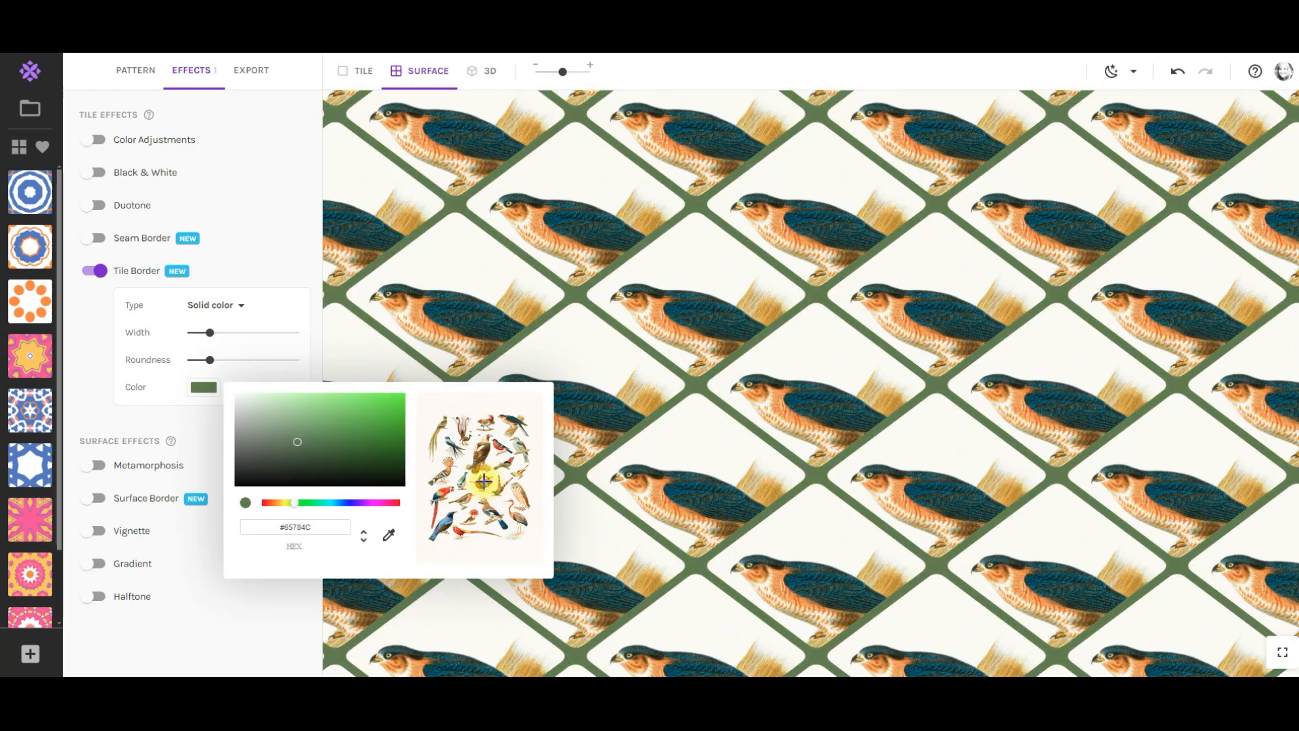
left_click(483, 481)
left_click_drag(558, 80, 545, 80)
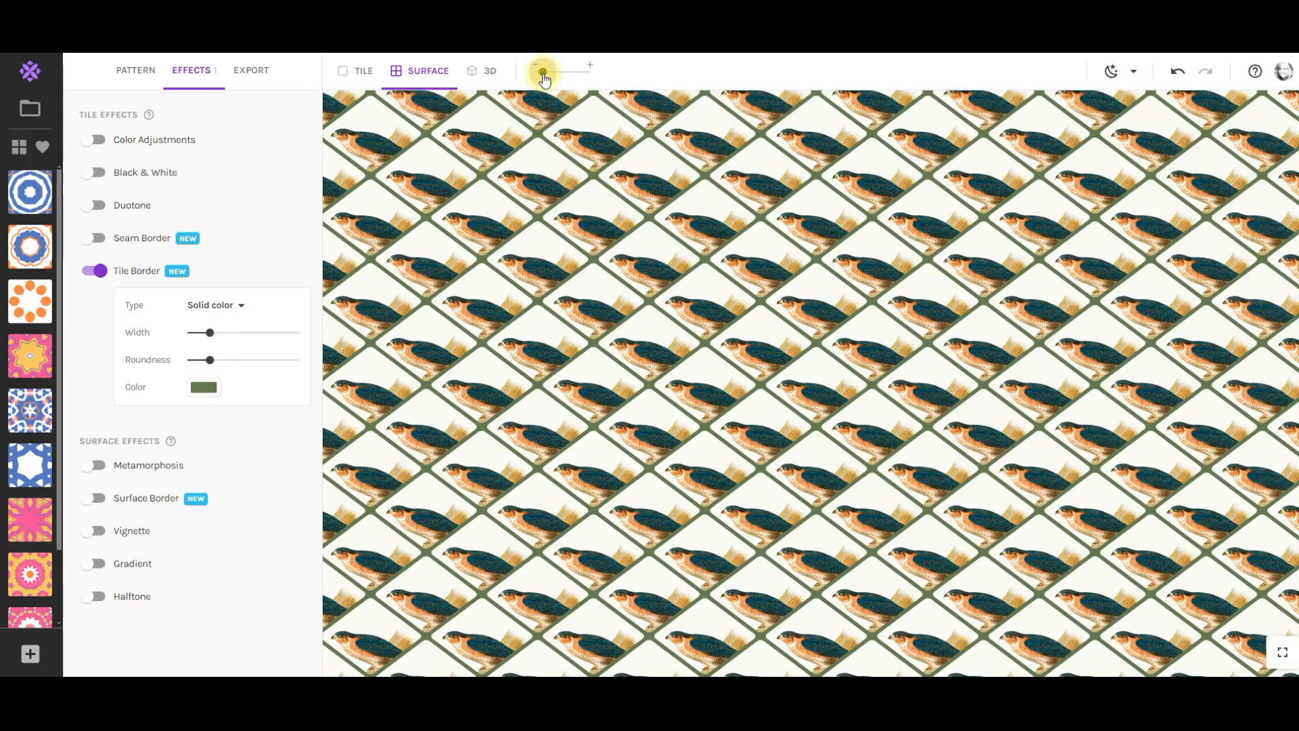